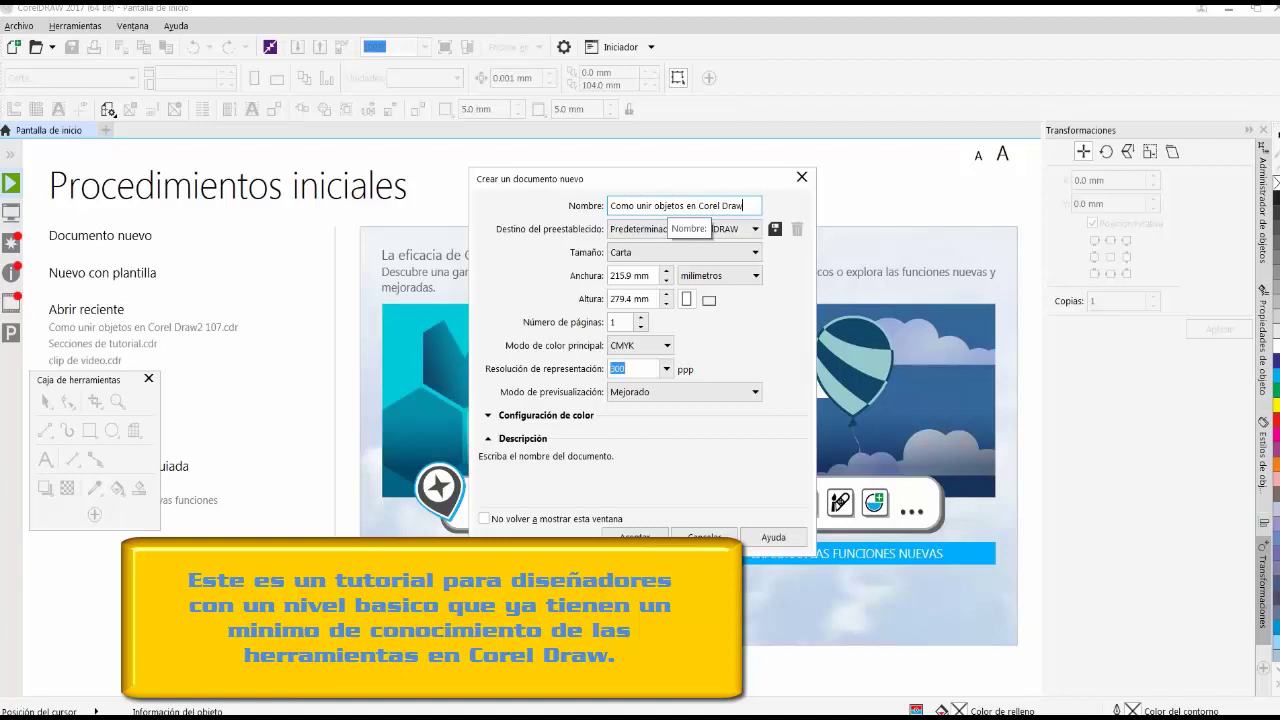
Create a landscape A4 document named "Como unir objetos en Corel Draw 2017" with centimetres as its unit.
type("2017")
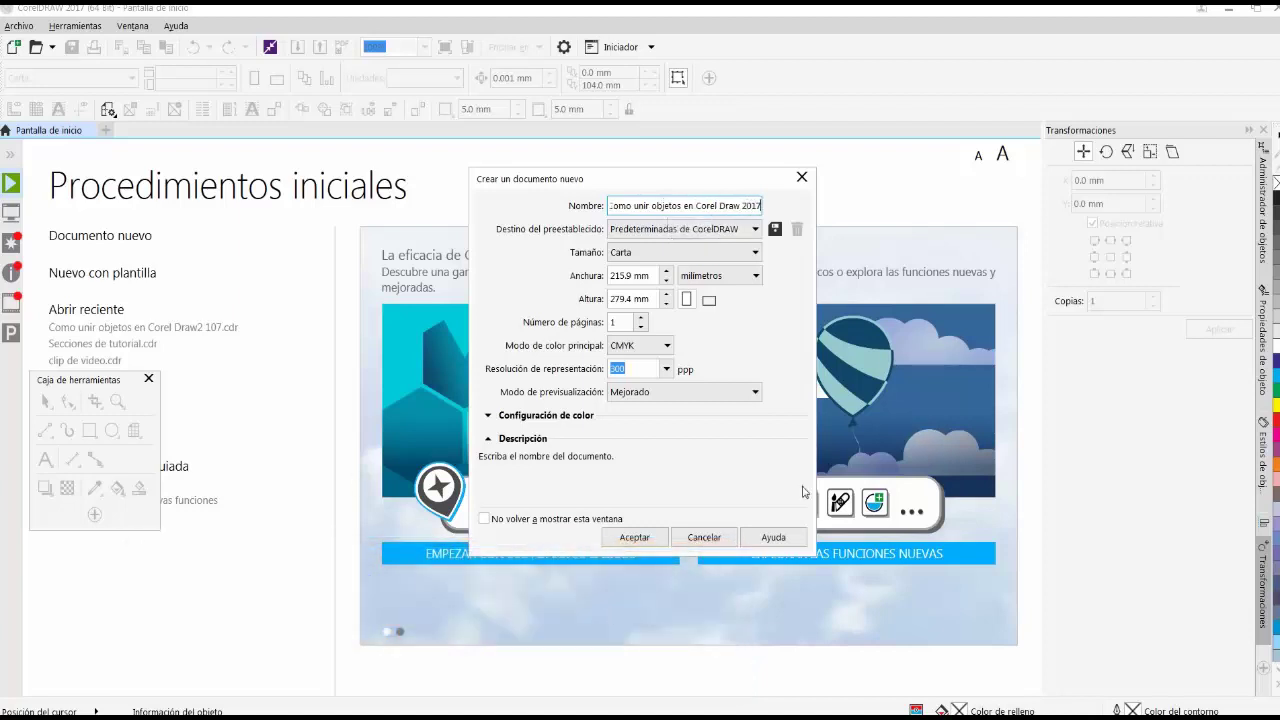
left_click(680, 253)
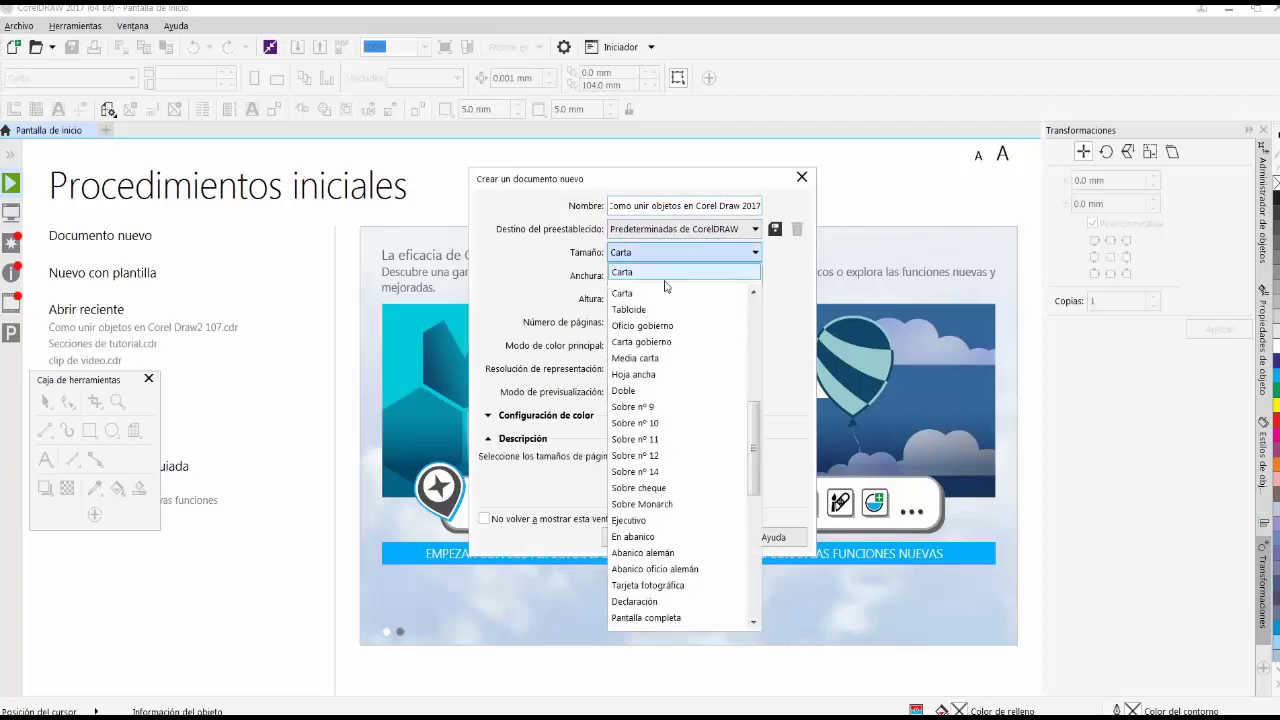
scroll(645, 415, "down", 10)
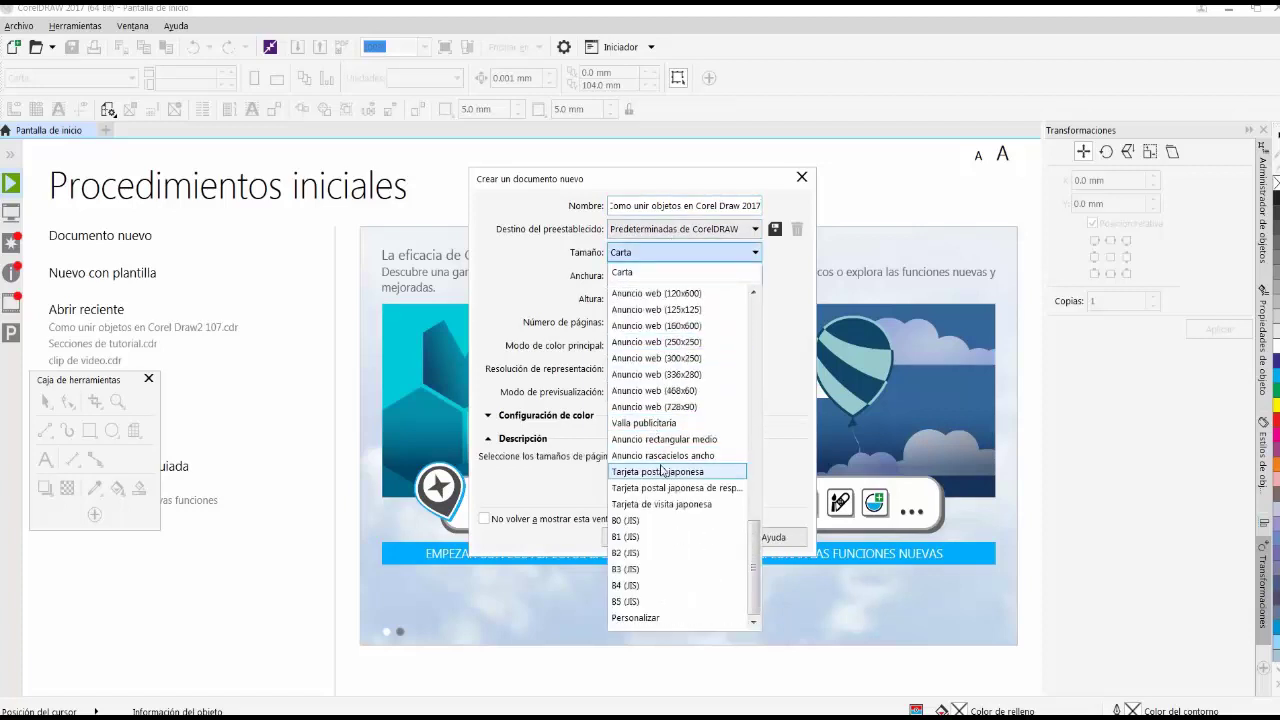
scroll(660, 430, "up", 10)
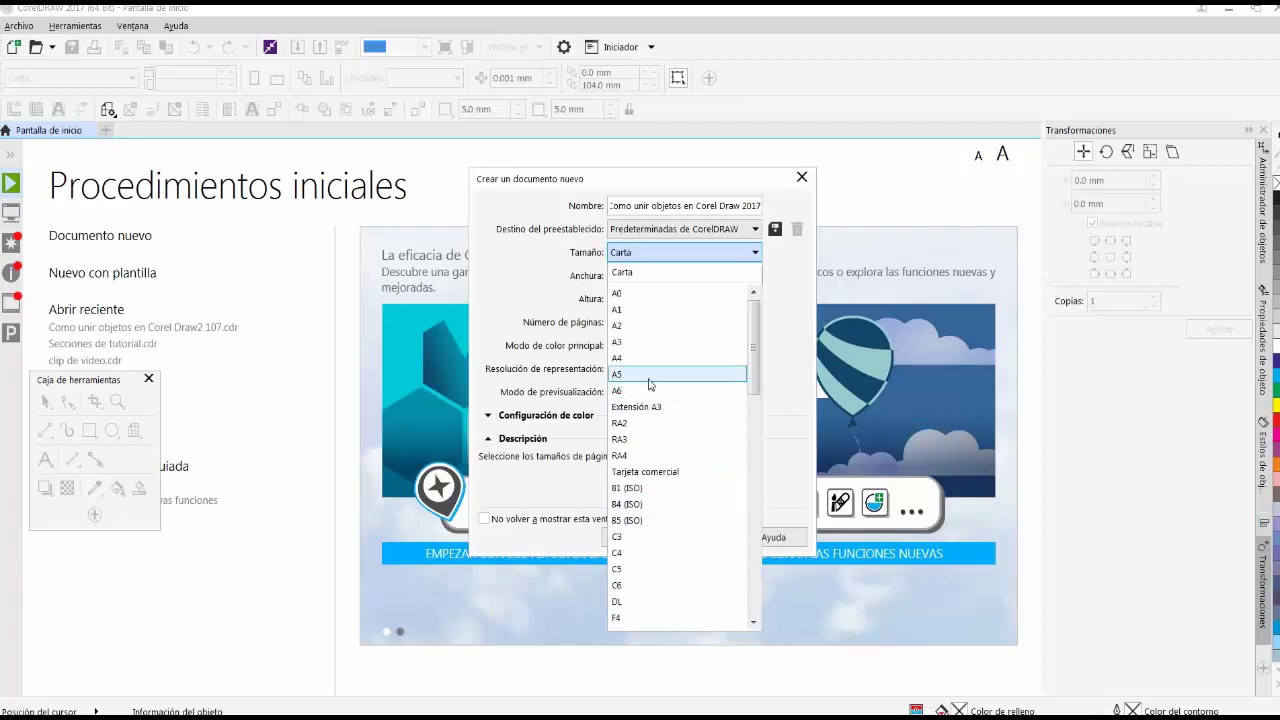
left_click(645, 358)
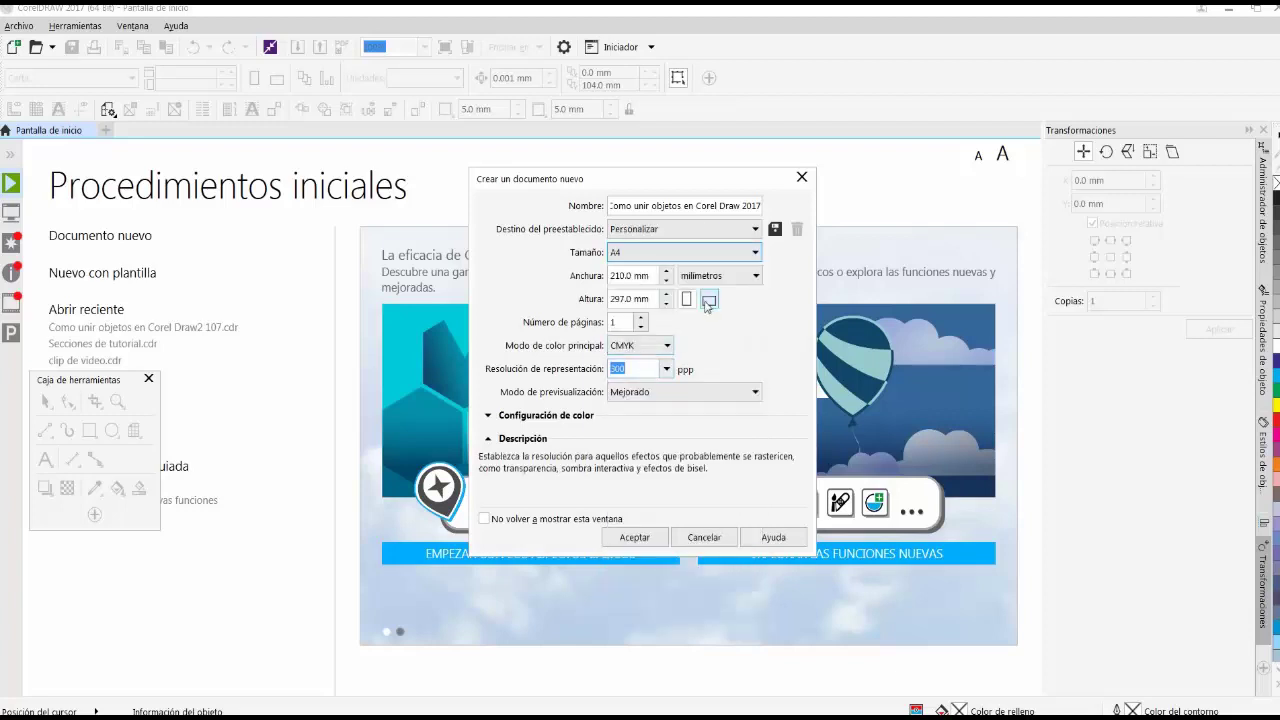
left_click(707, 301)
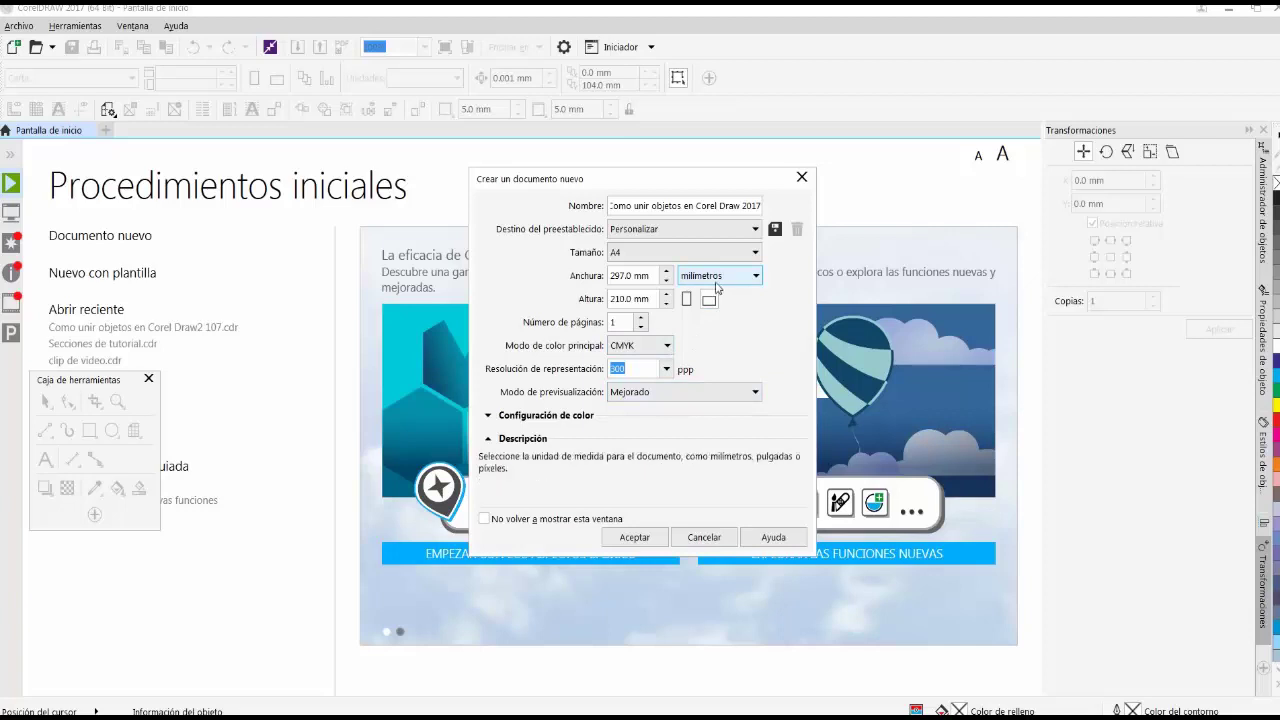
left_click(716, 285)
left_click(723, 412)
left_click(636, 538)
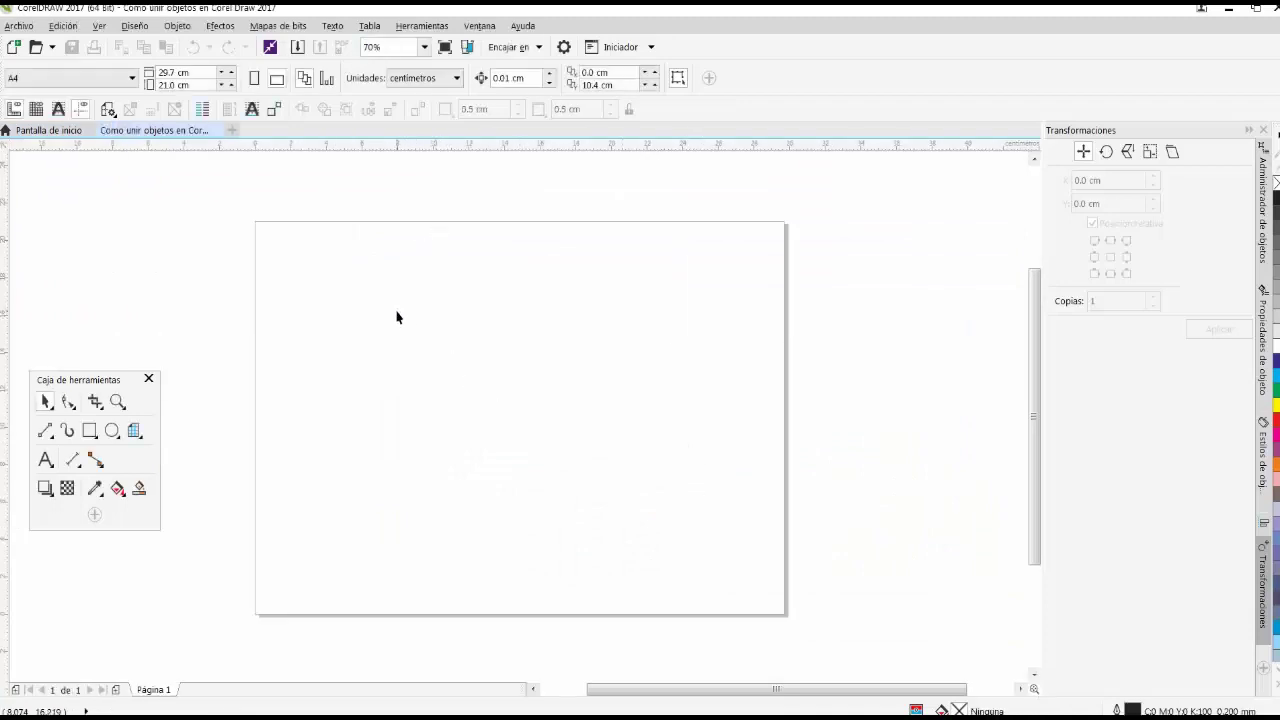
Set snapping to use the document grid, baseline grid, guidelines, objects and page.
scroll(393, 368, "down", 3)
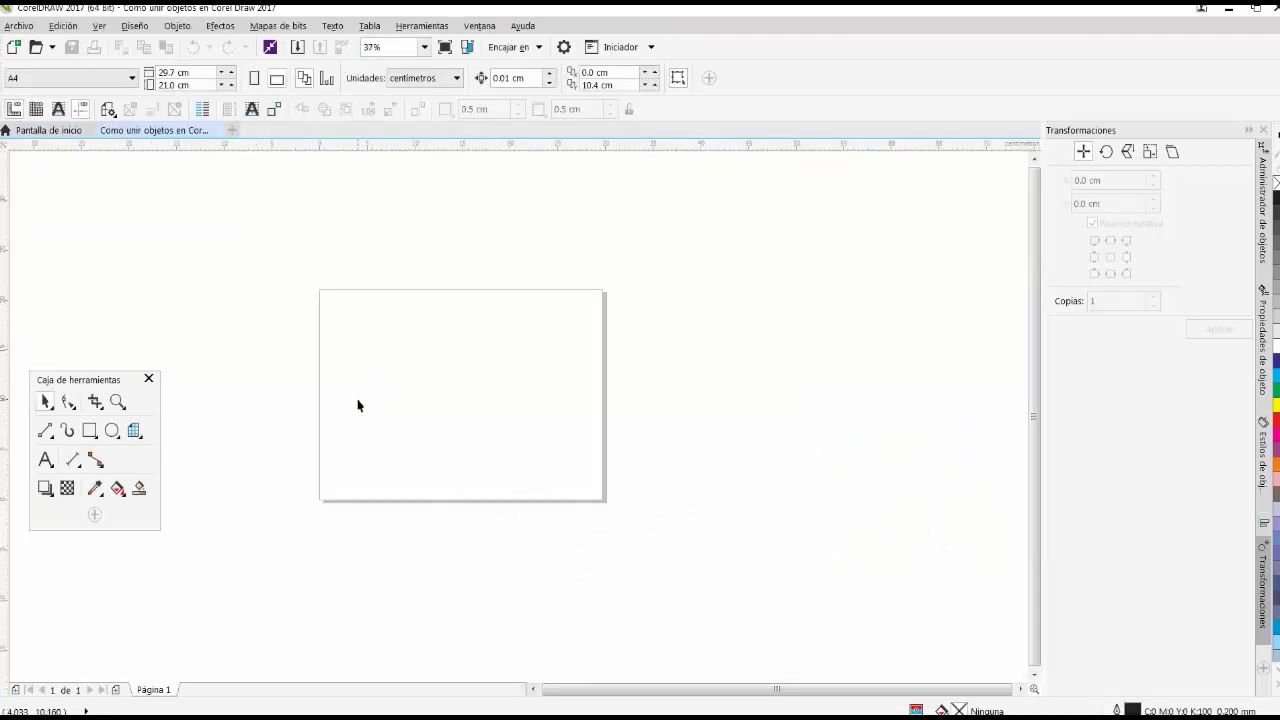
scroll(357, 405, "up", 3)
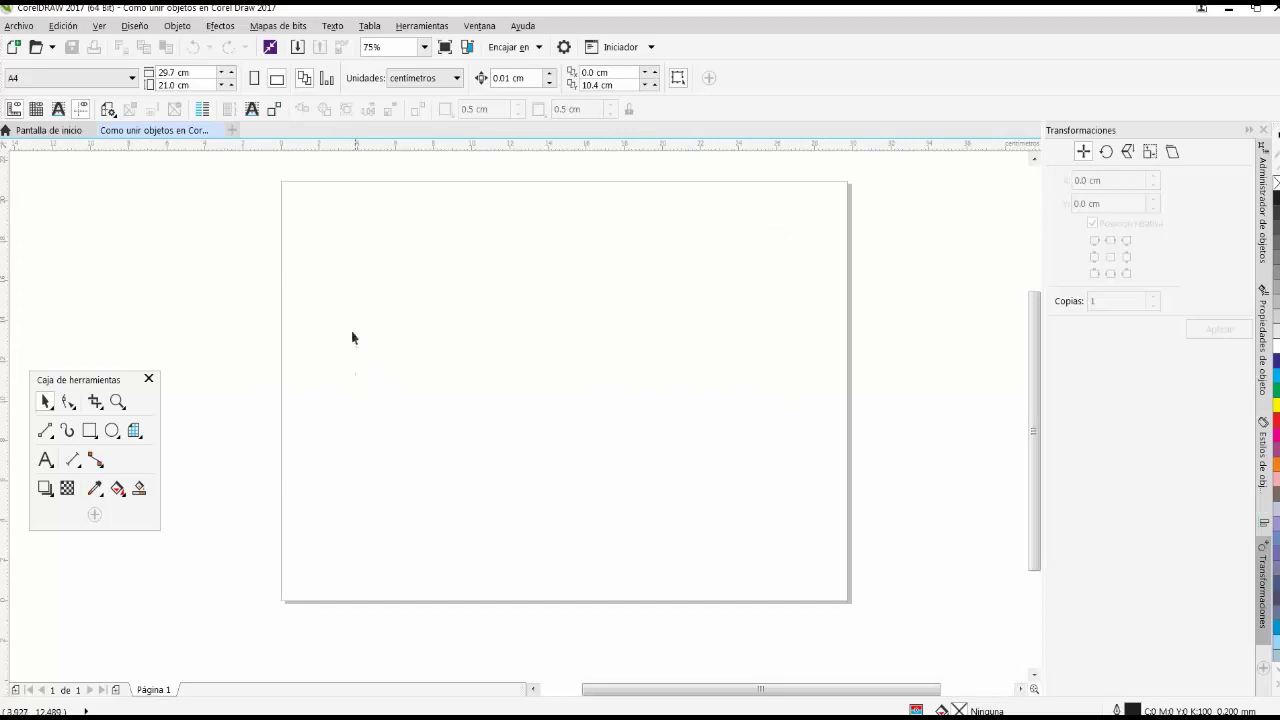
left_click(512, 48)
left_click(497, 87)
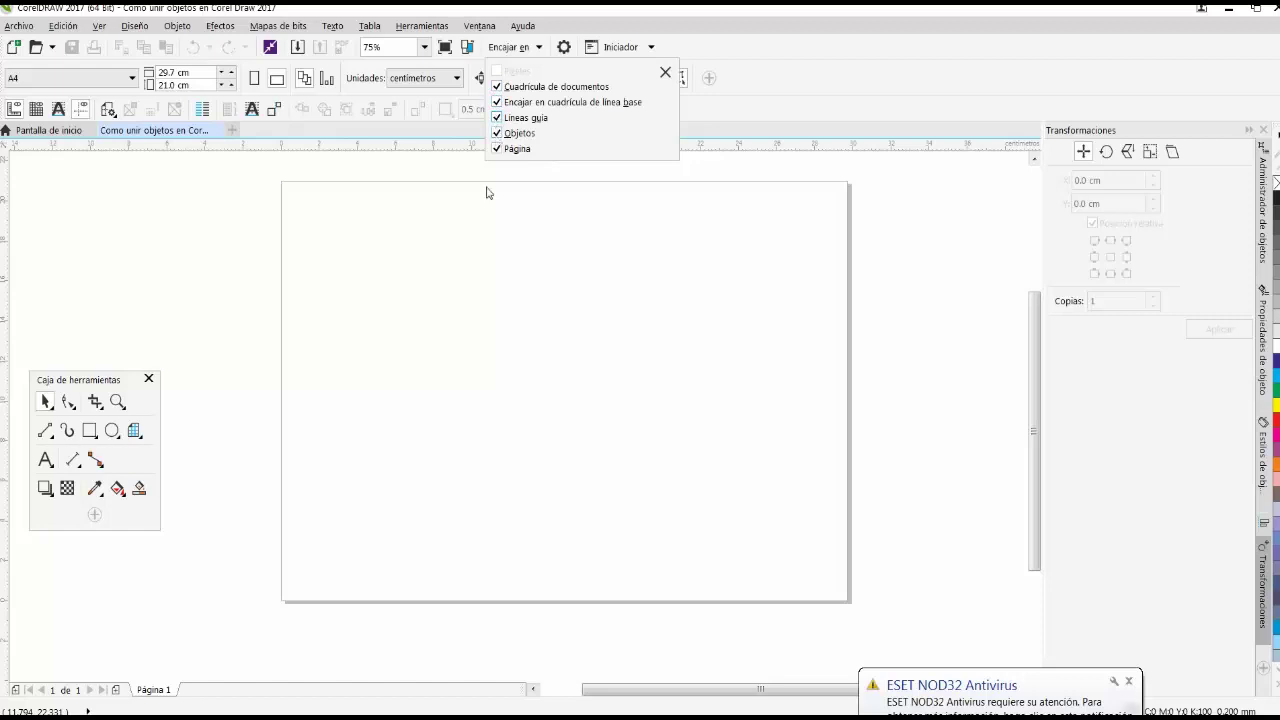
left_click(483, 366)
Draw a tall vertical rectangle about 2.8 cm wide and 9.9 cm high near the page's left edge.
scroll(483, 371, "down", 1)
scroll(475, 345, "up", 1)
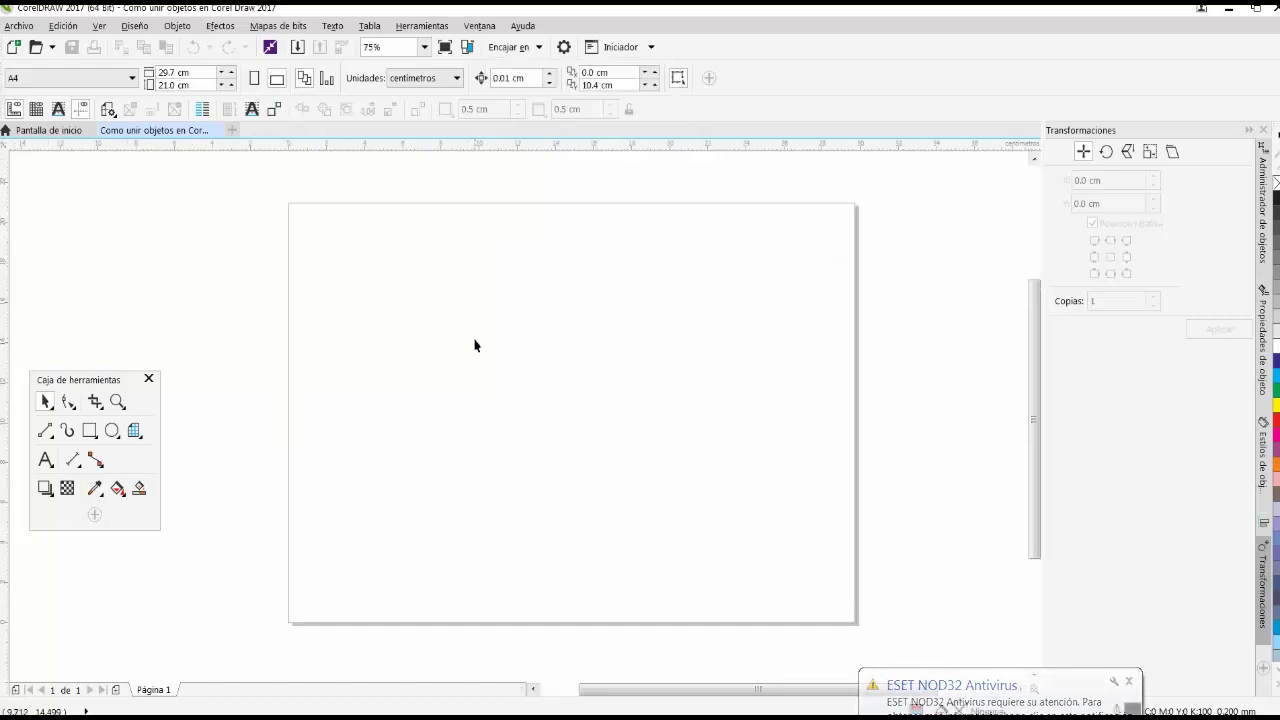
scroll(480, 360, "down", 1)
scroll(462, 335, "up", 1)
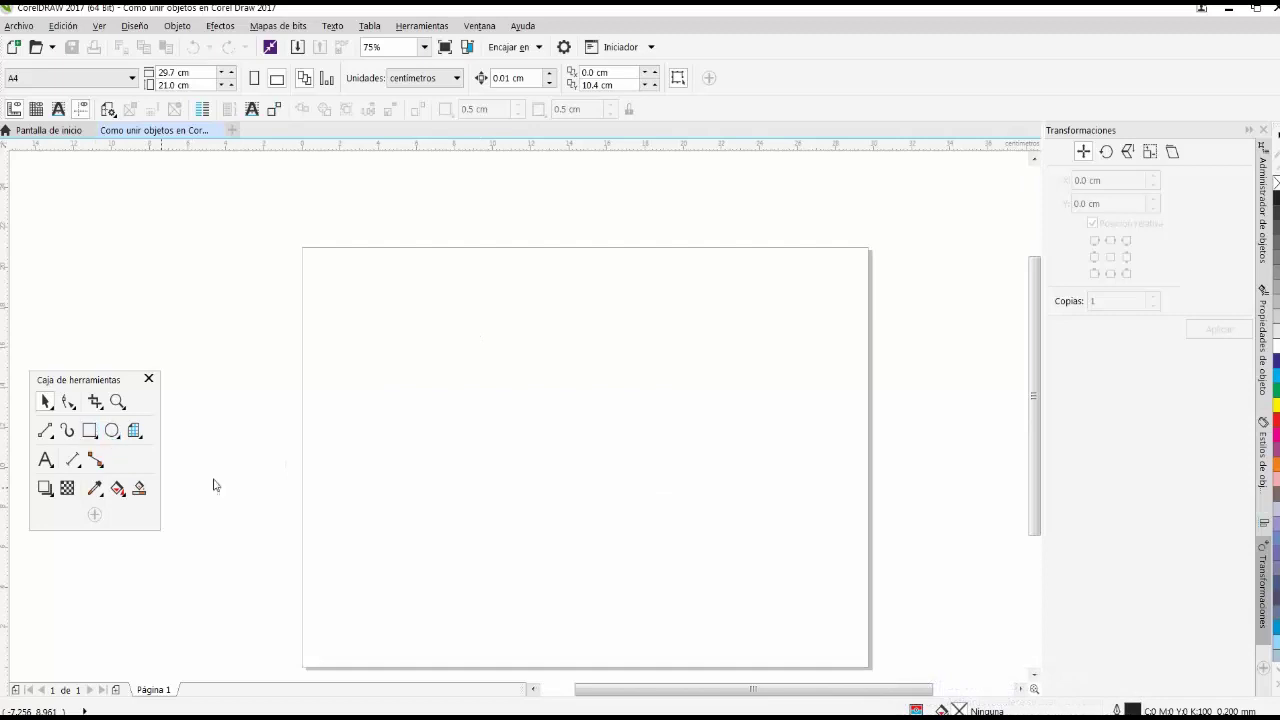
key("F6")
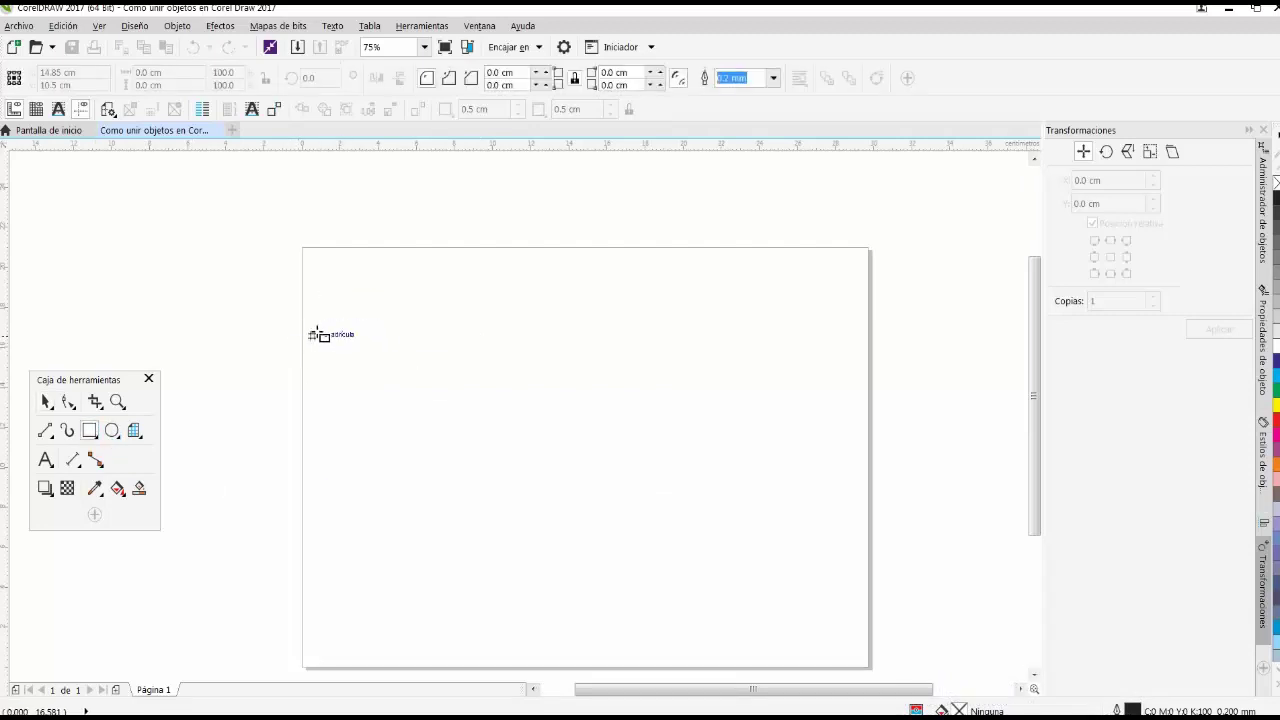
left_click_drag(332, 304, 387, 506)
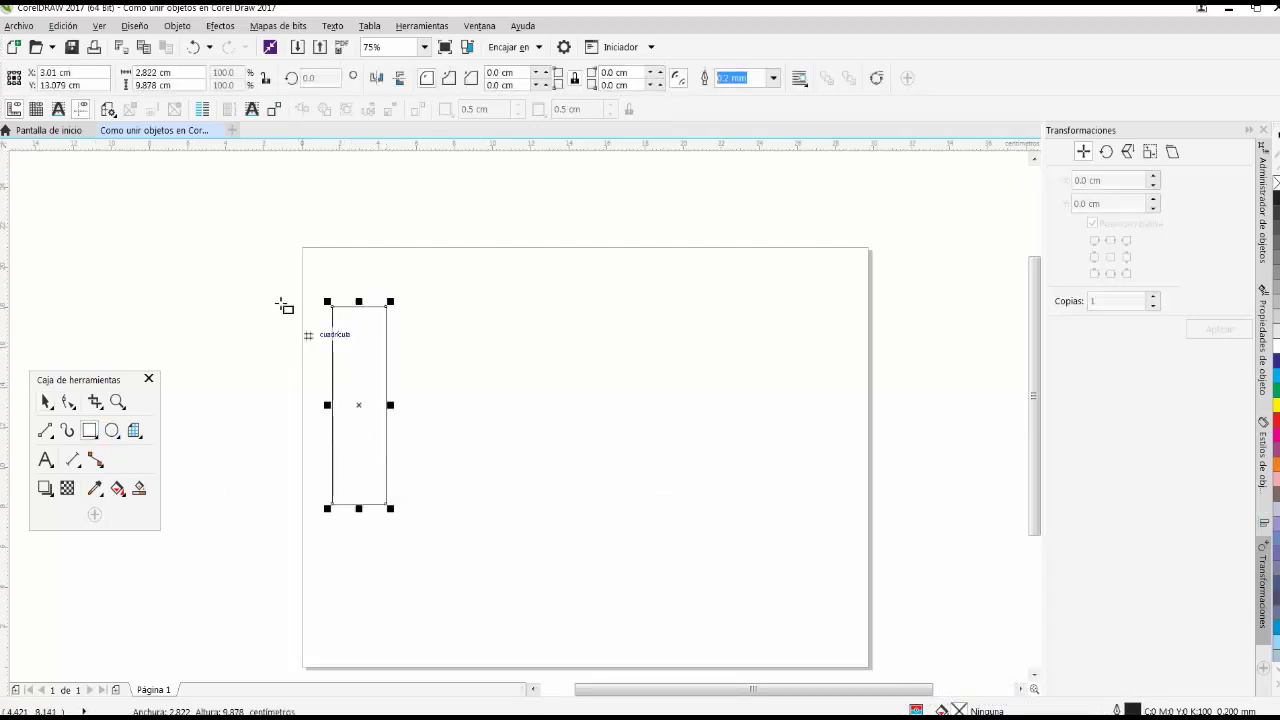
Set the rectangle's width to 2 cm and its height to 12 cm.
left_click(151, 74)
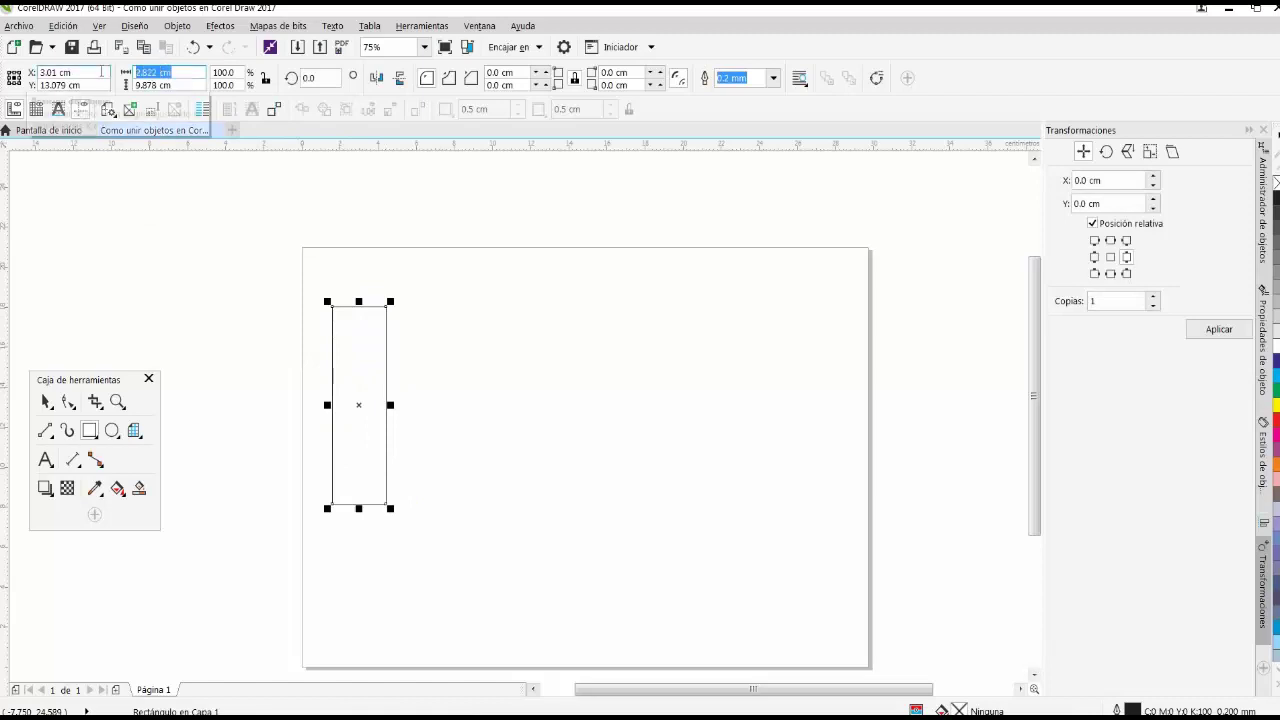
type("2")
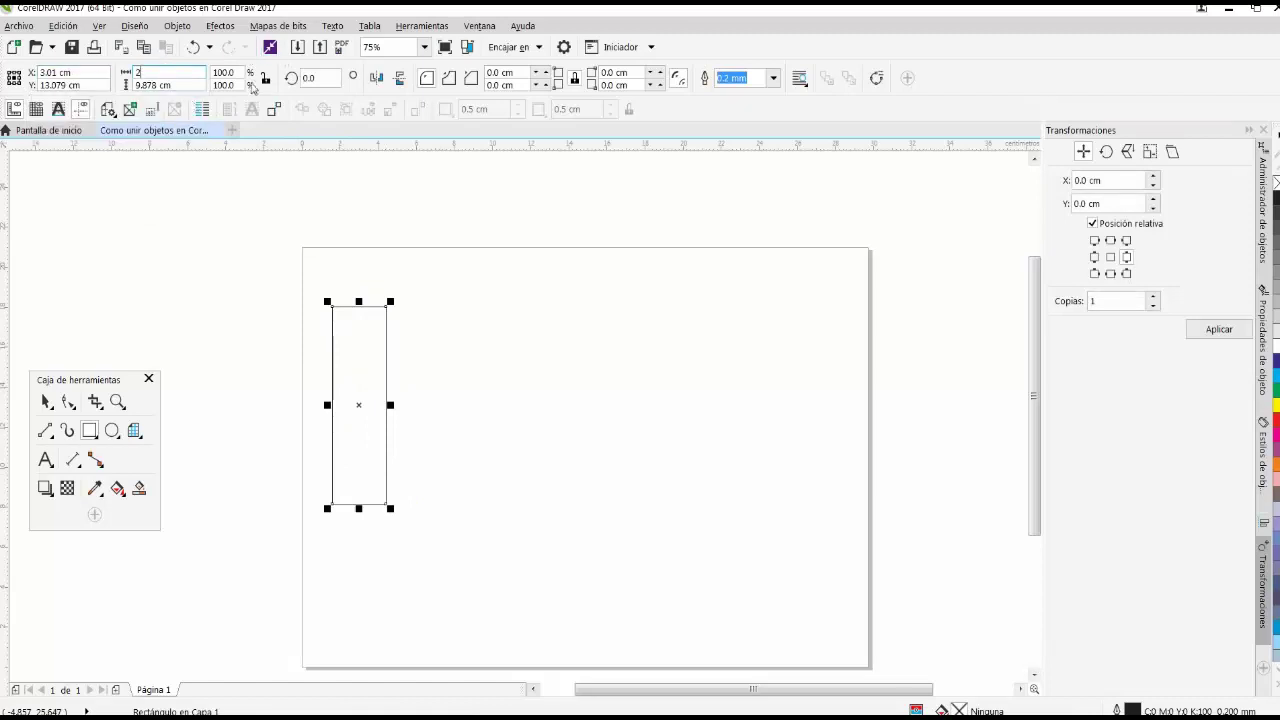
key("Tab")
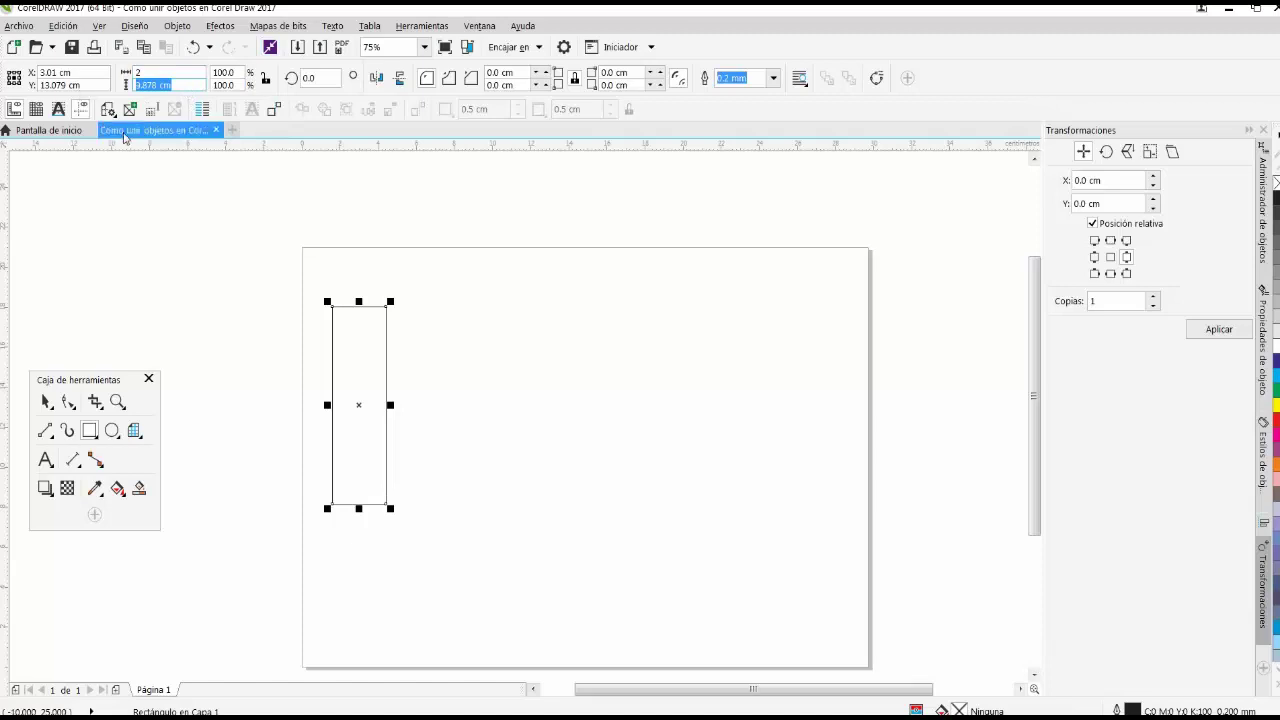
type("12")
key("Return")
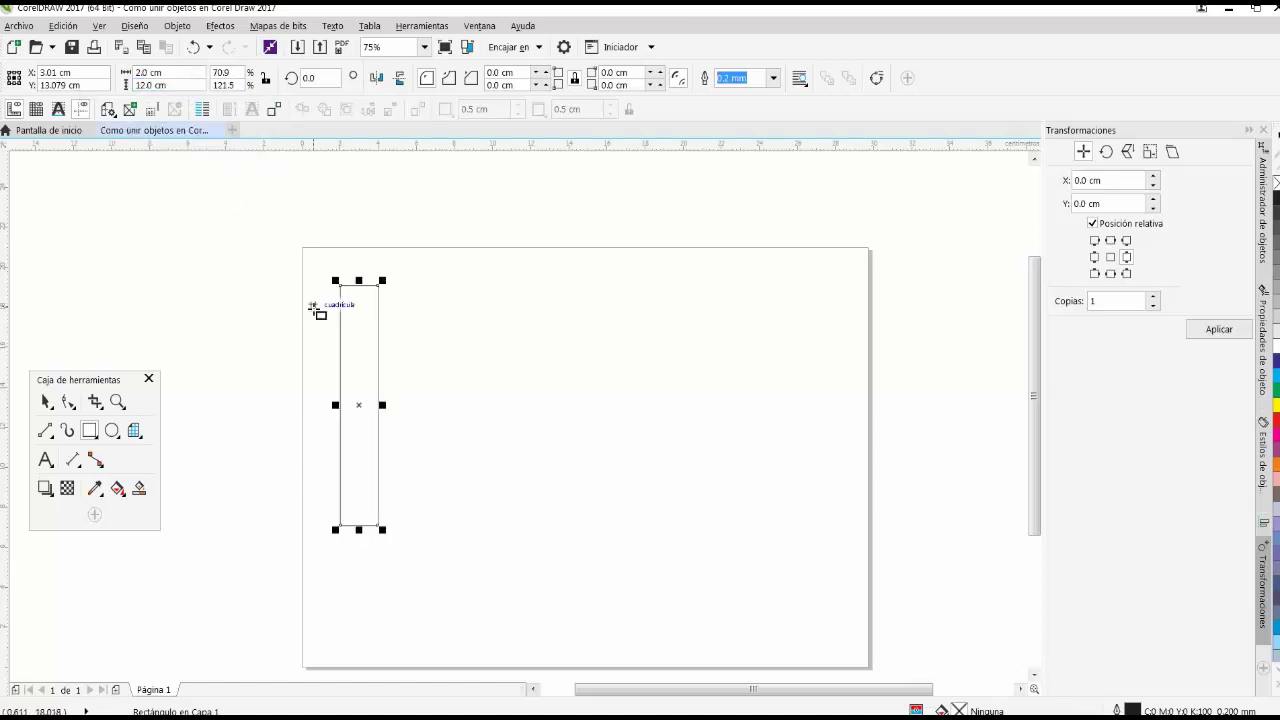
left_click(278, 300)
Shift the rectangle down and right, and place a horizontal guideline at about 18 cm and a vertical one at about 1.3 cm.
scroll(300, 320, "down", 2)
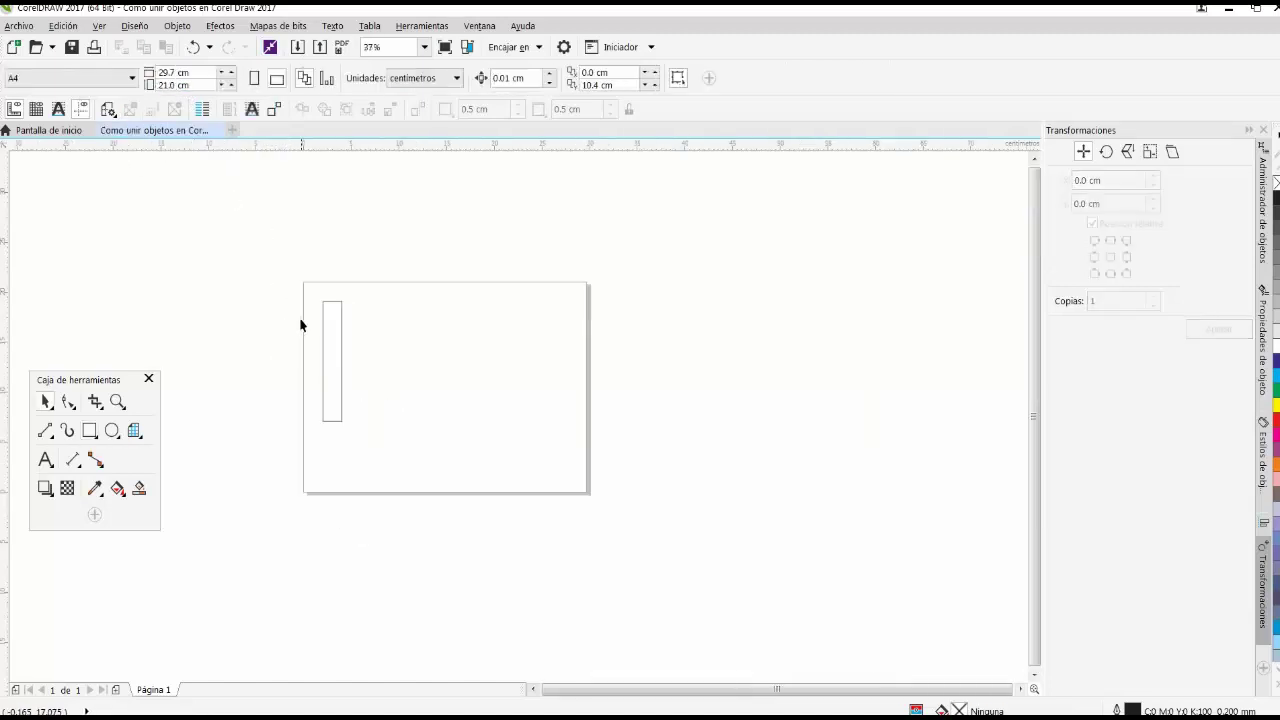
scroll(353, 349, "up", 2)
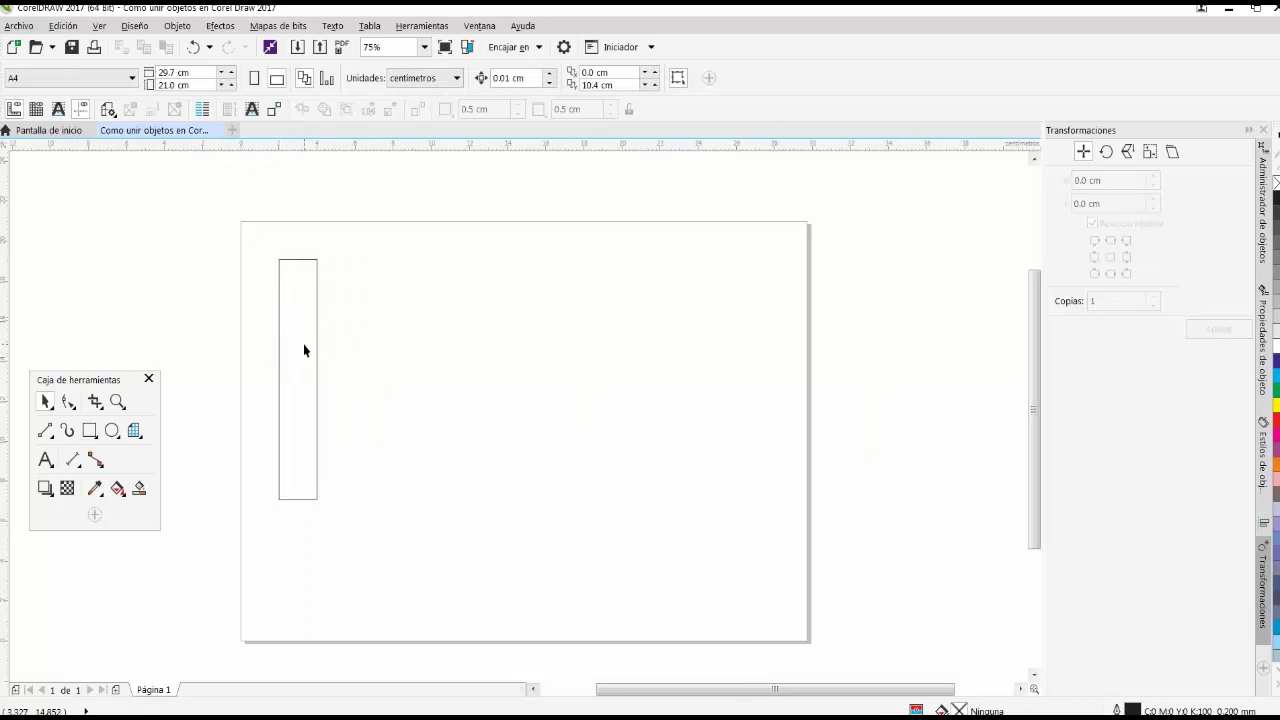
left_click_drag(305, 350, 345, 431)
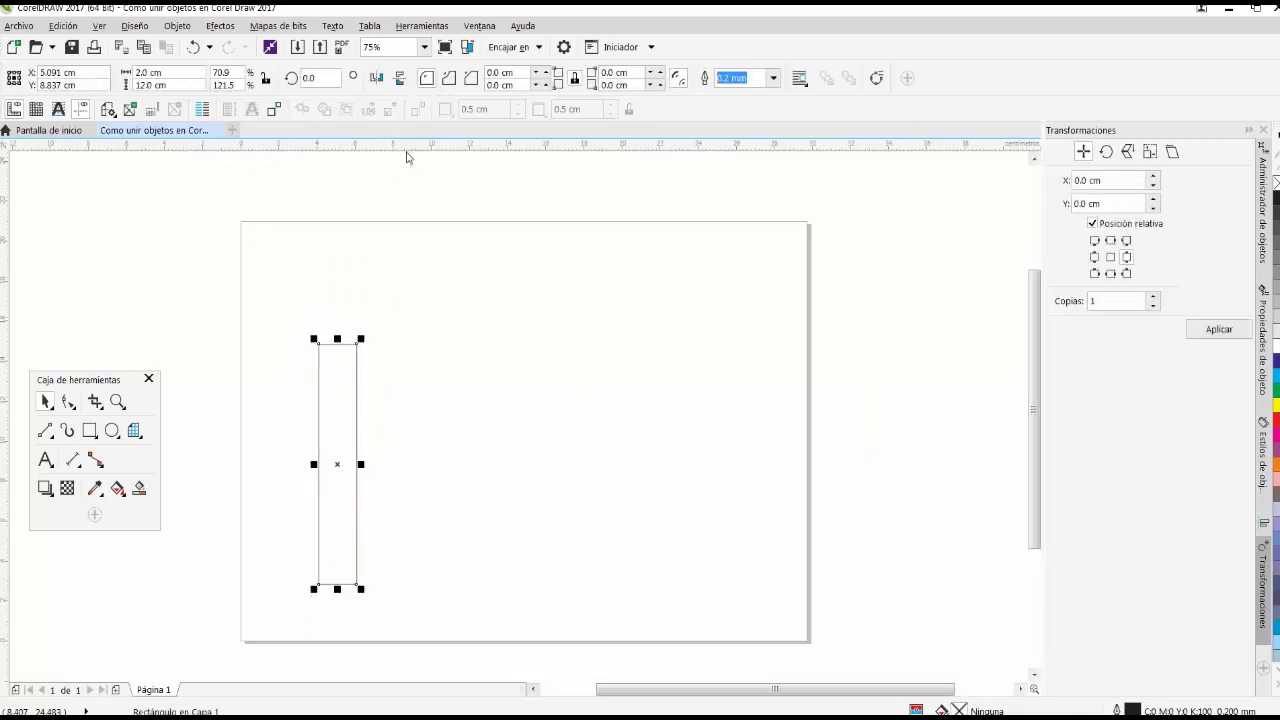
left_click_drag(407, 156, 408, 280)
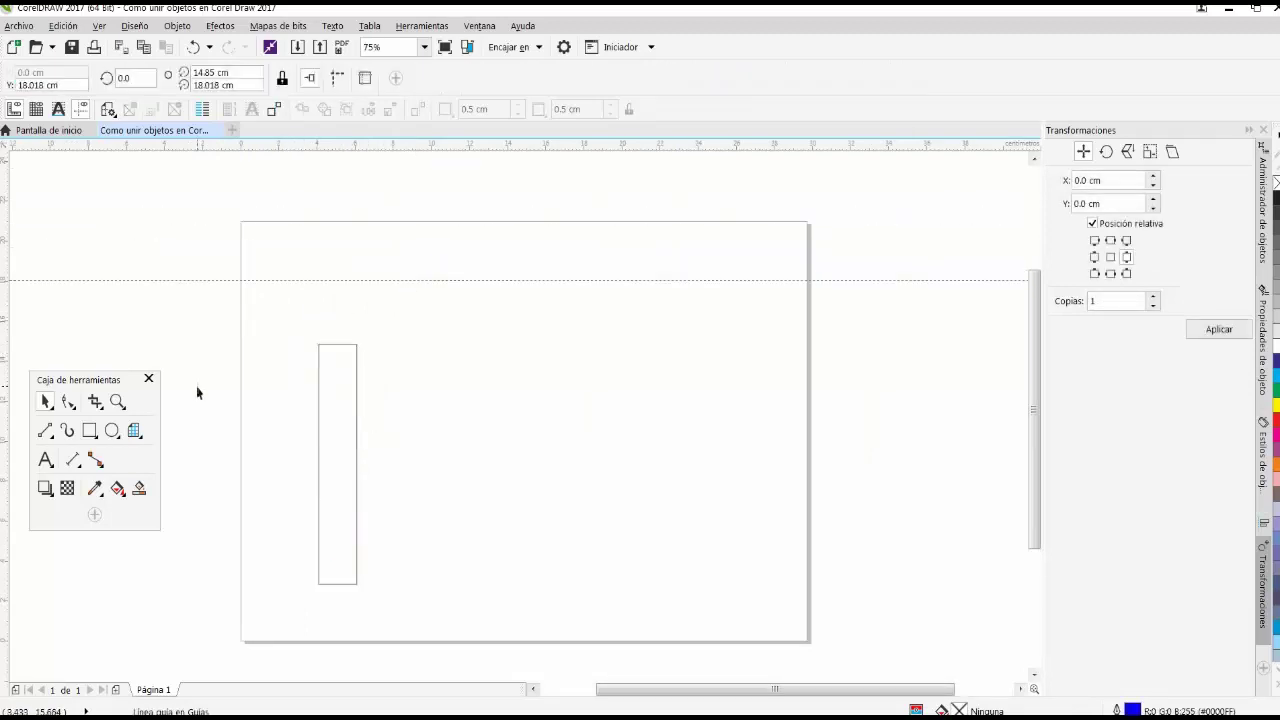
left_click(116, 337)
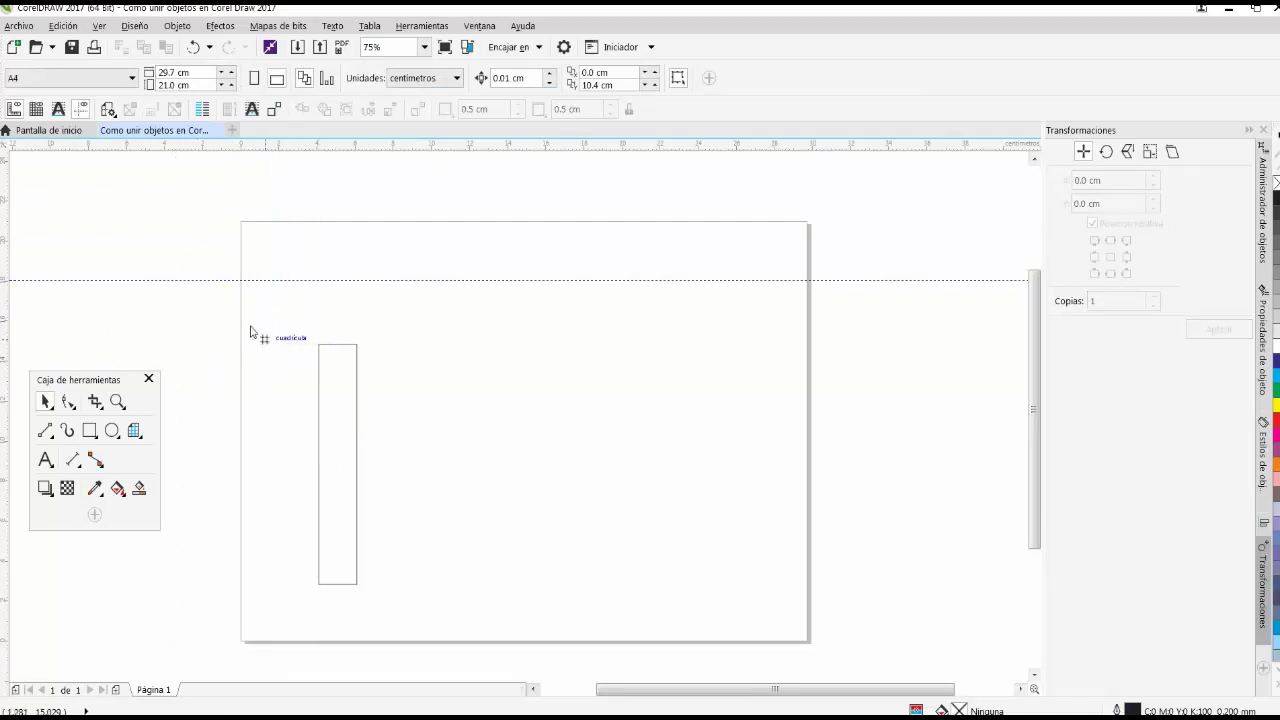
left_click_drag(250, 332, 264, 336)
Move the rectangle so its top-left corner snaps to the intersection of the two guidelines.
left_click(326, 386)
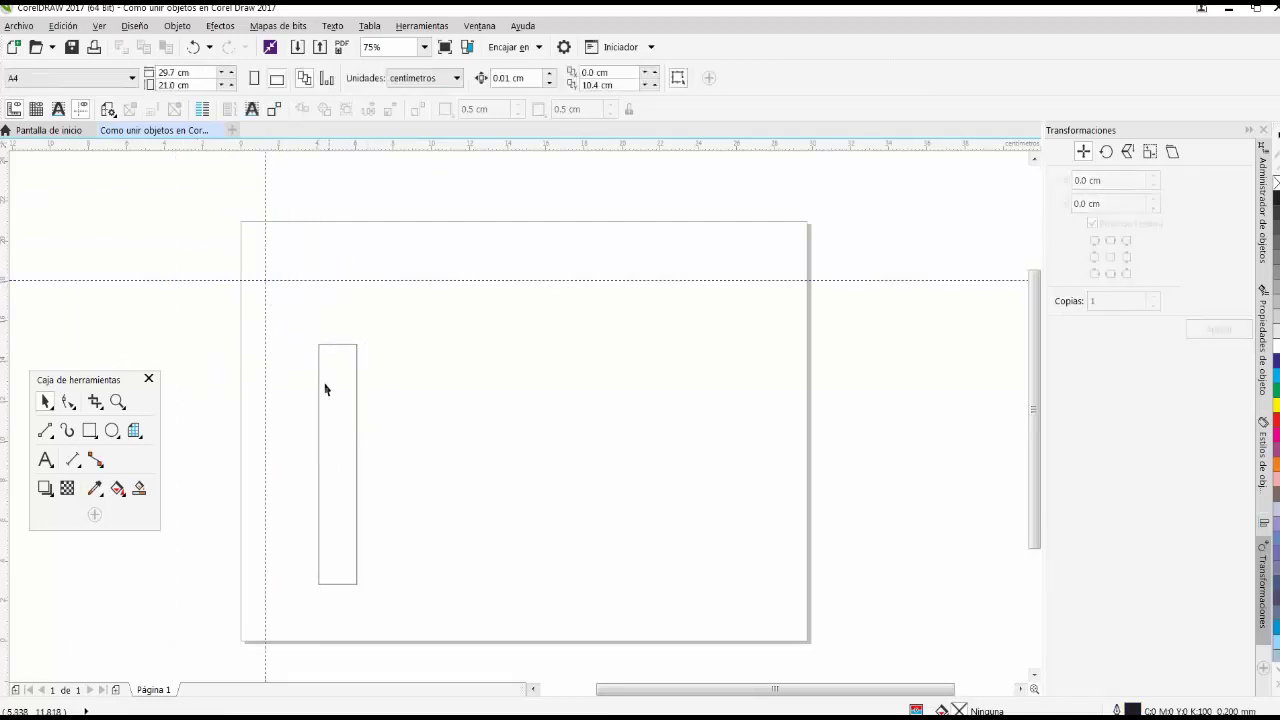
left_click_drag(326, 386, 274, 312)
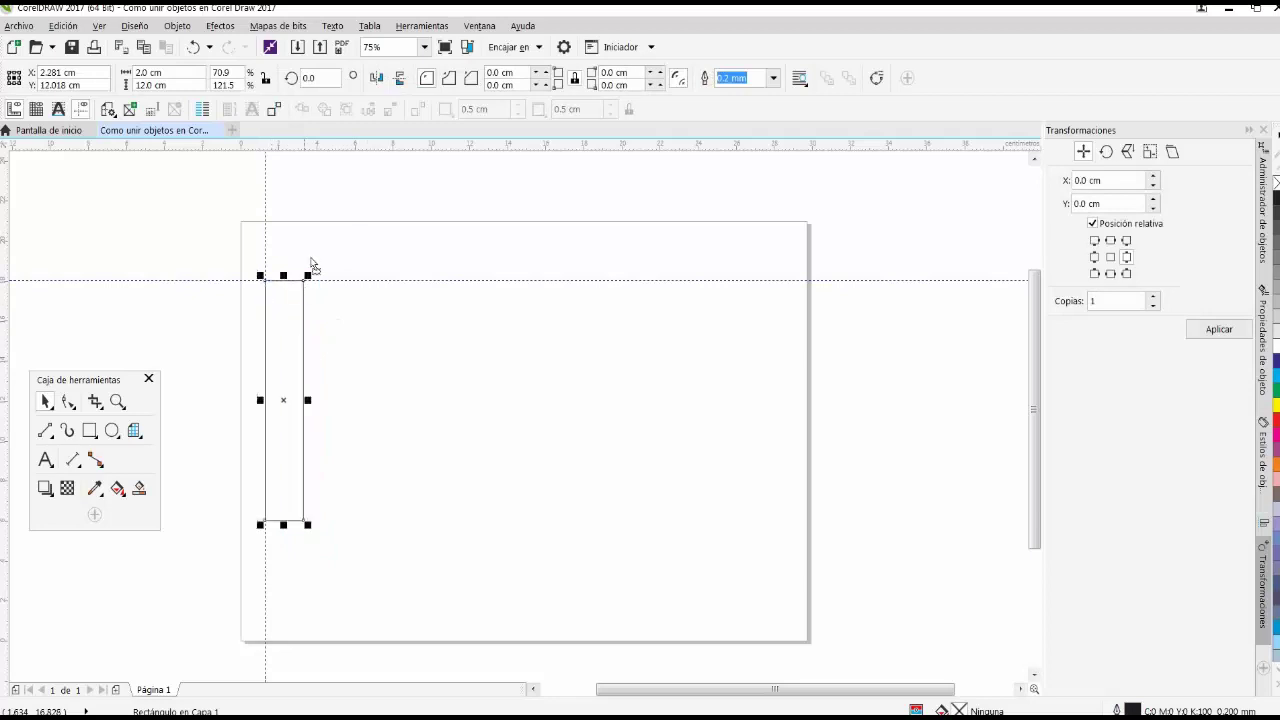
left_click(293, 292)
Duplicate the vertical rectangle to its right and rotate the copy by 90 degrees.
left_click(302, 316)
left_click_drag(287, 308, 413, 316)
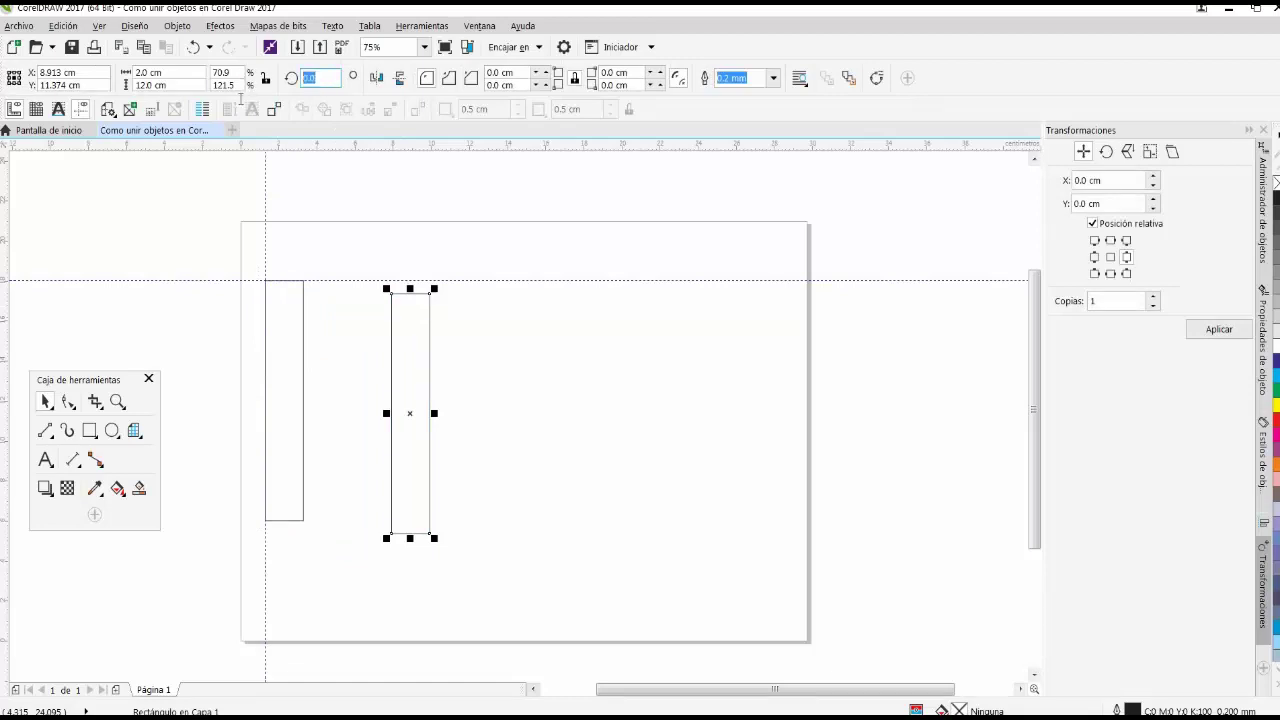
type("90")
key("Return")
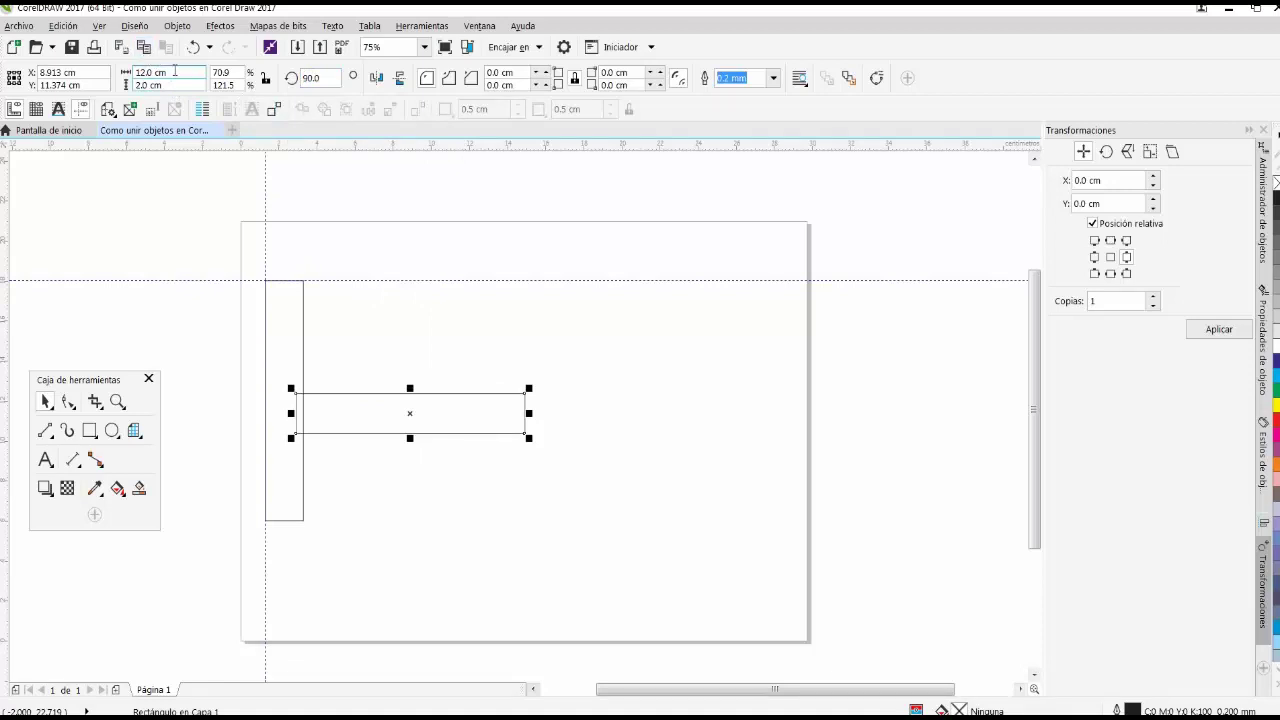
Set the rotated copy's width to 9 cm and snap its top-left corner to the guideline intersection.
type("9")
key("Return")
left_click(377, 368)
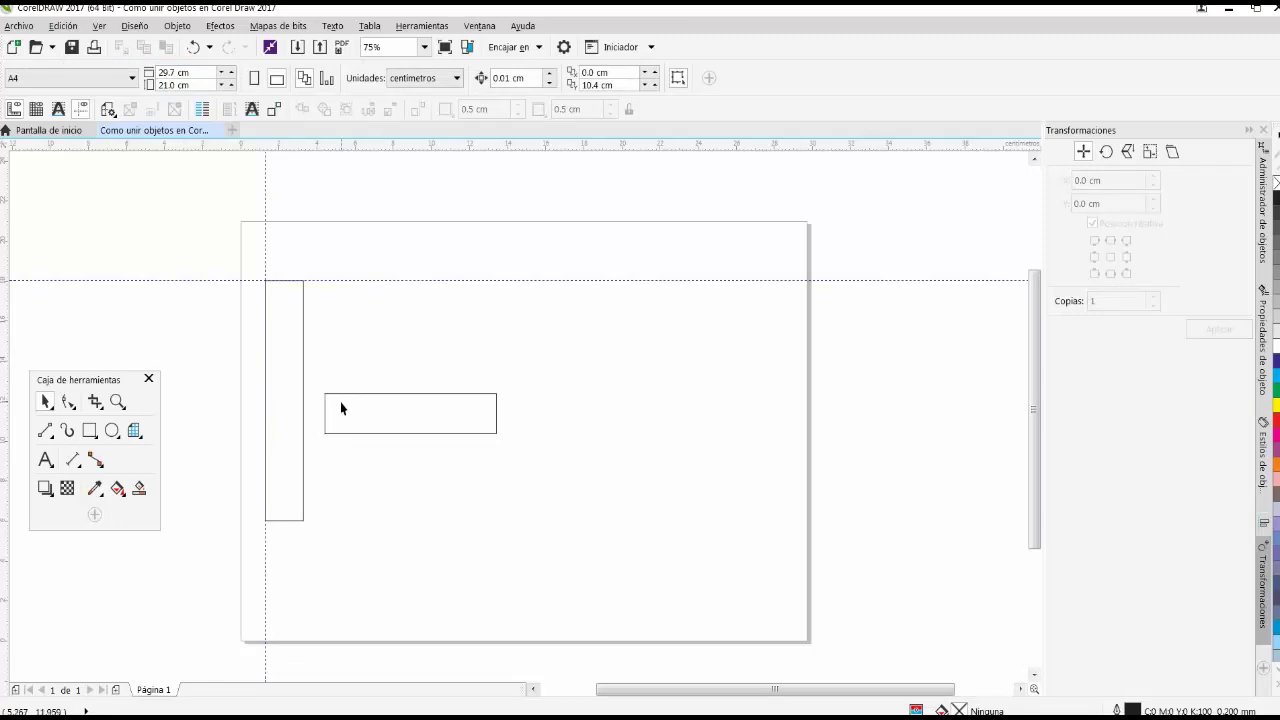
left_click_drag(340, 406, 279, 291)
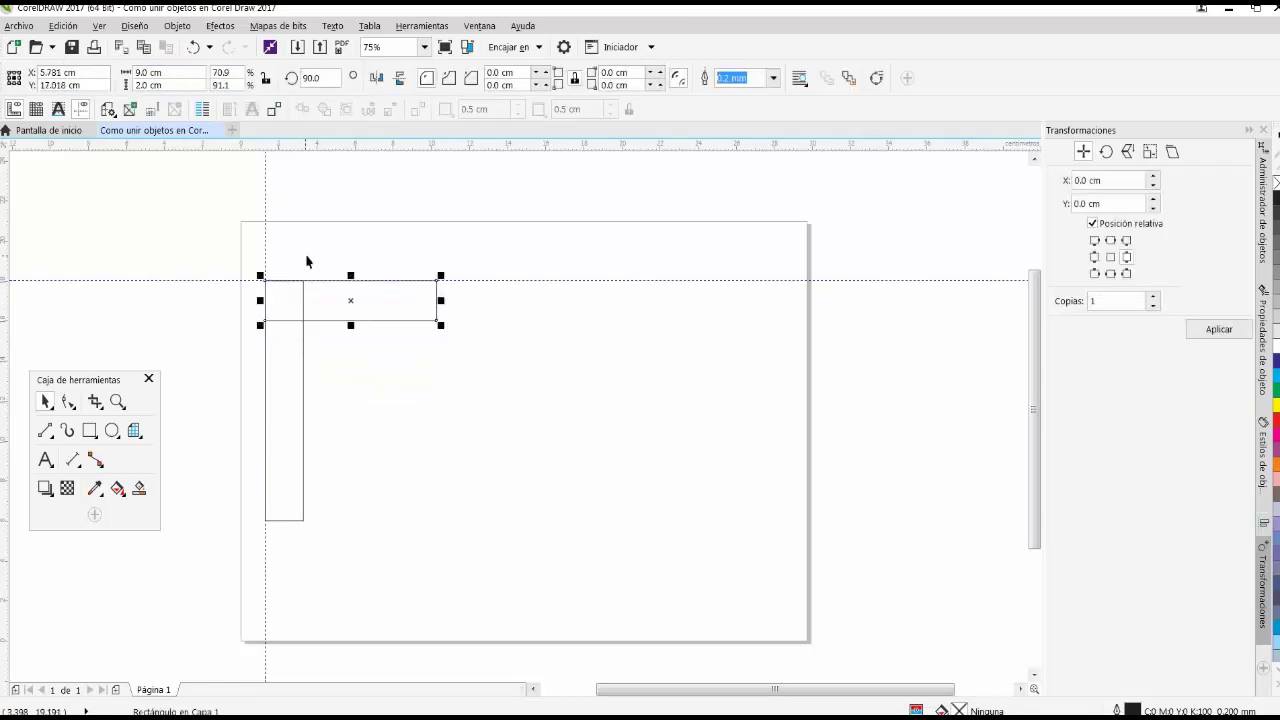
left_click(329, 268)
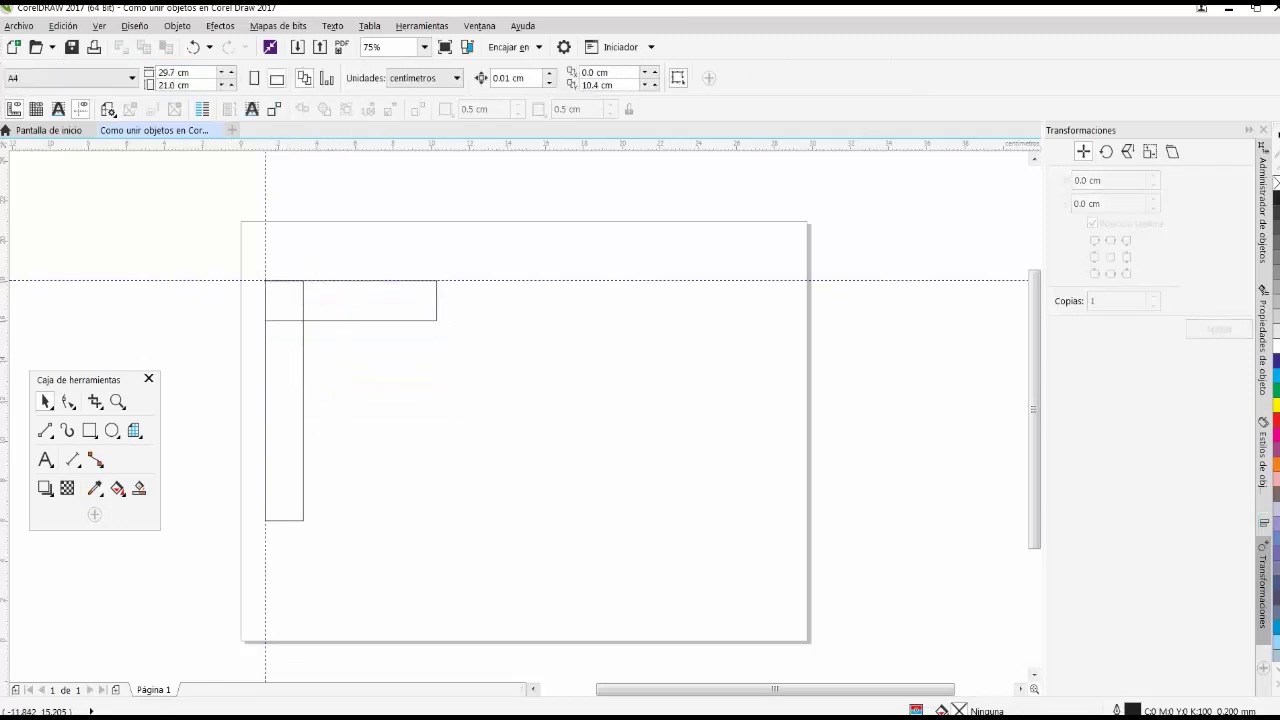
Add a vertical guideline at the horizontal bar's right end and copy the vertical bar flush against it.
left_click_drag(5, 320, 448, 346)
left_click(340, 462)
left_click(279, 417)
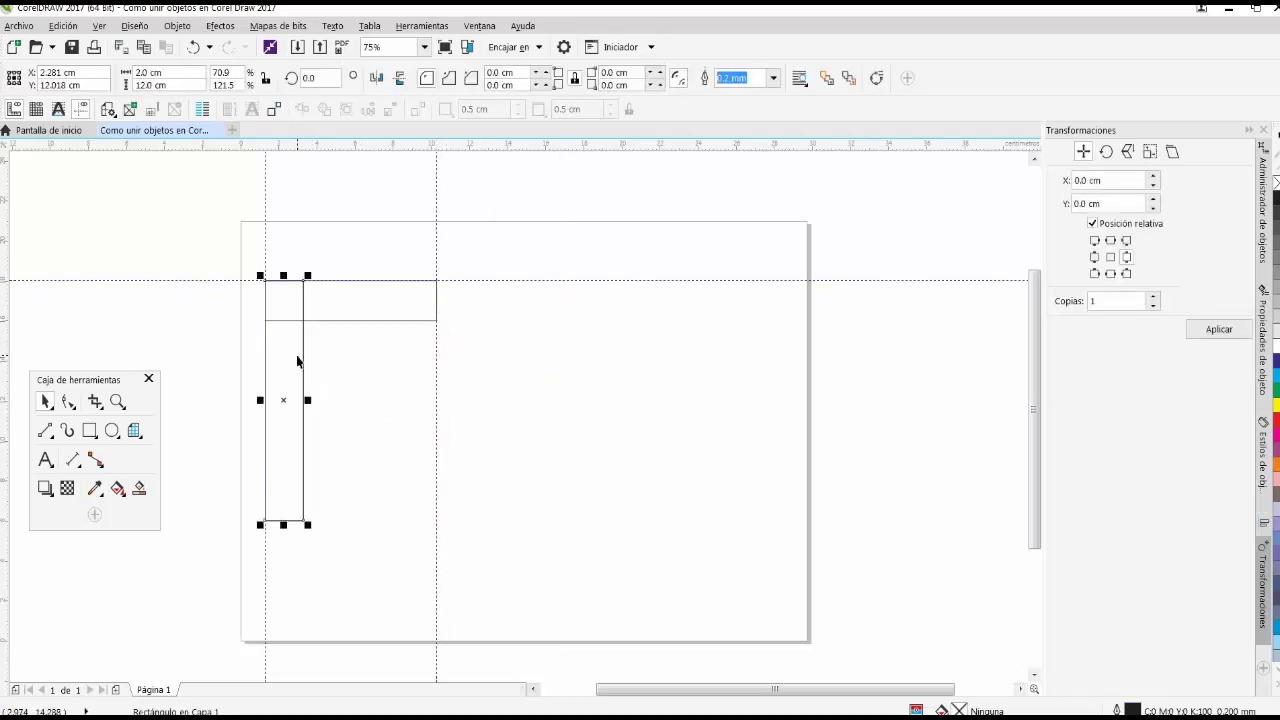
left_click_drag(297, 360, 427, 357)
left_click(395, 360)
Duplicate the top horizontal bar straight down as a crossbar between the two vertical bars.
scroll(383, 283, "down", 2)
scroll(375, 290, "up", 2)
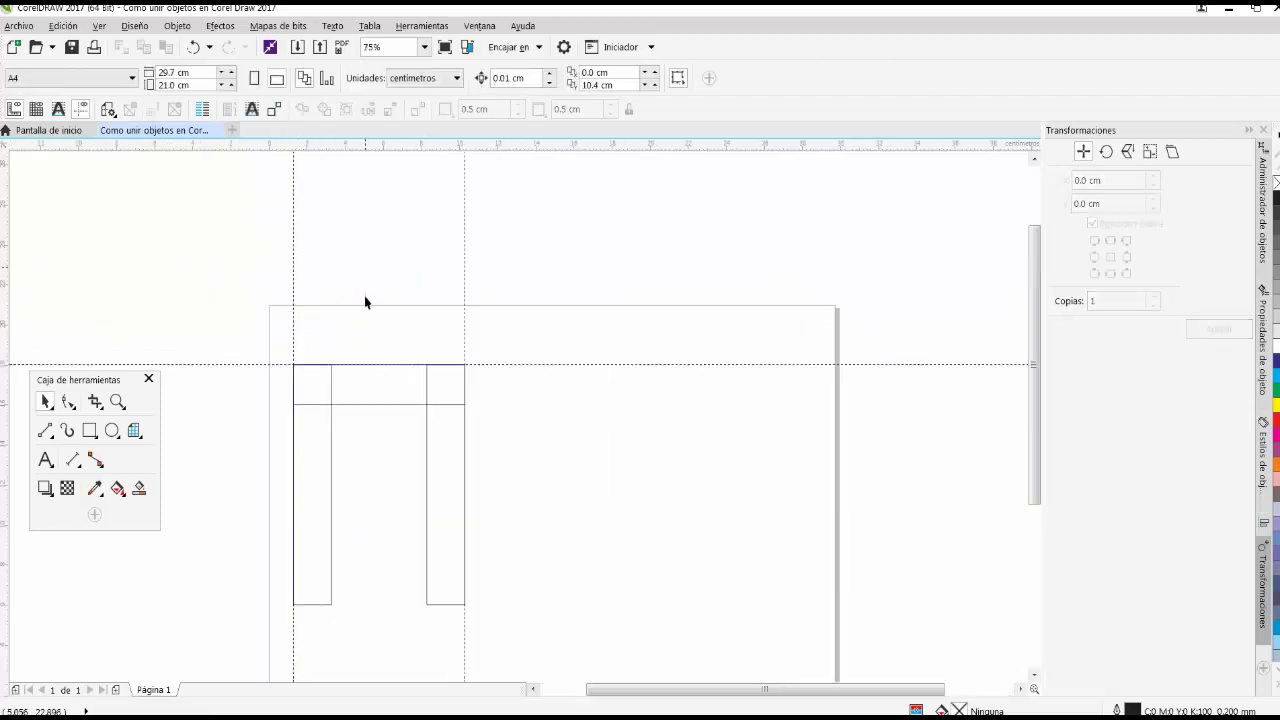
left_click(364, 404)
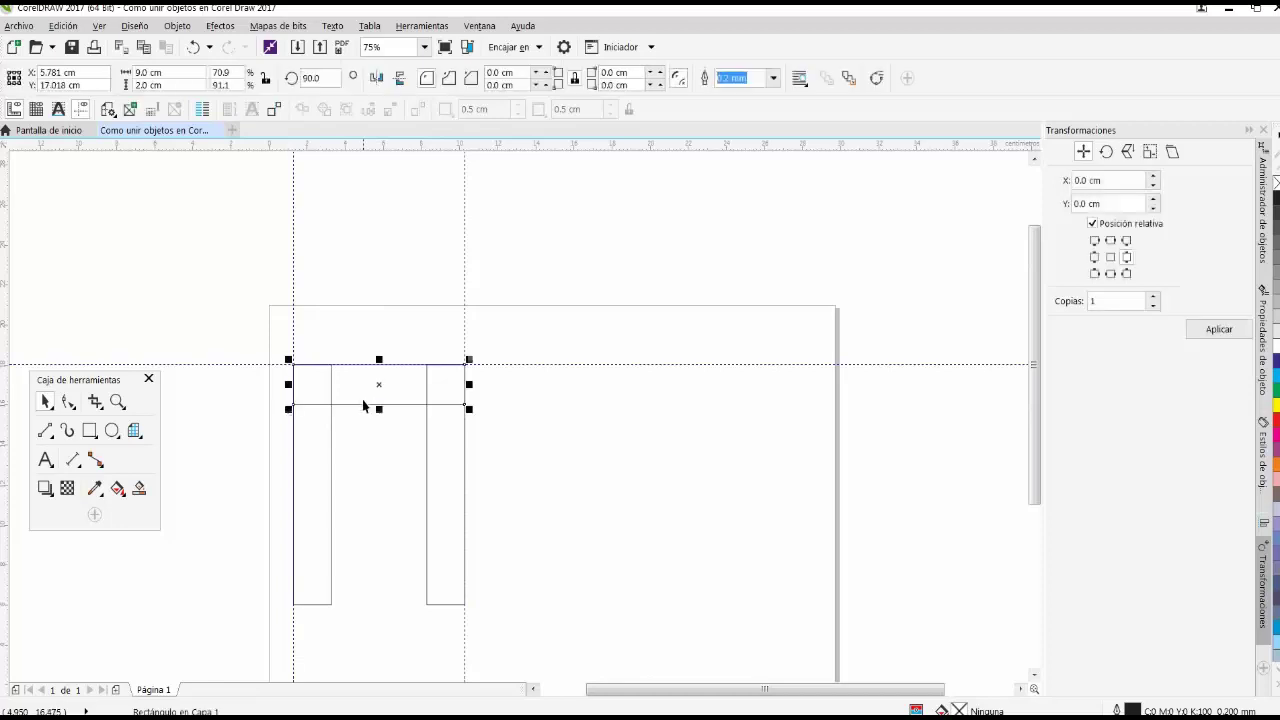
left_click_drag(372, 398, 374, 518)
Add a horizontal guideline through the centre of the right-hand vertical bar.
left_click(432, 500)
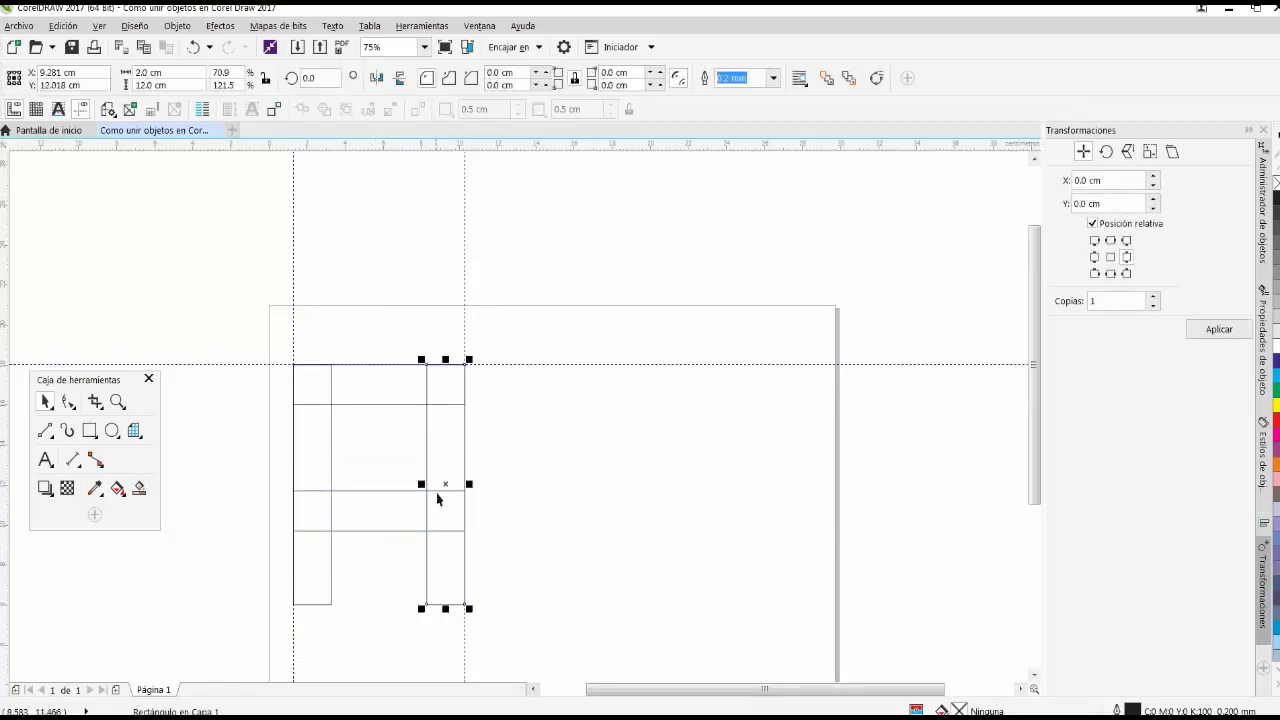
scroll(434, 503, "up", 2)
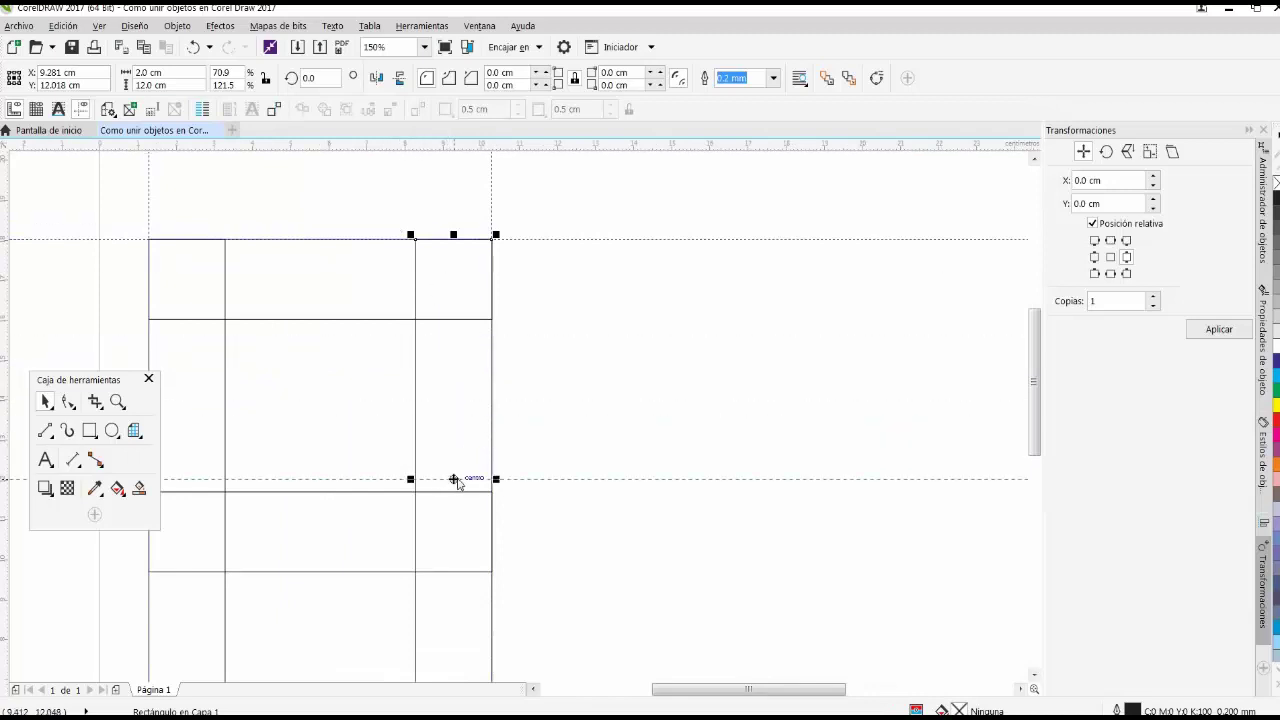
left_click(559, 416)
scroll(369, 477, "down", 2)
Move the crossbar out of the way and add a vertical guideline through the centre of the top bar.
left_click(254, 505)
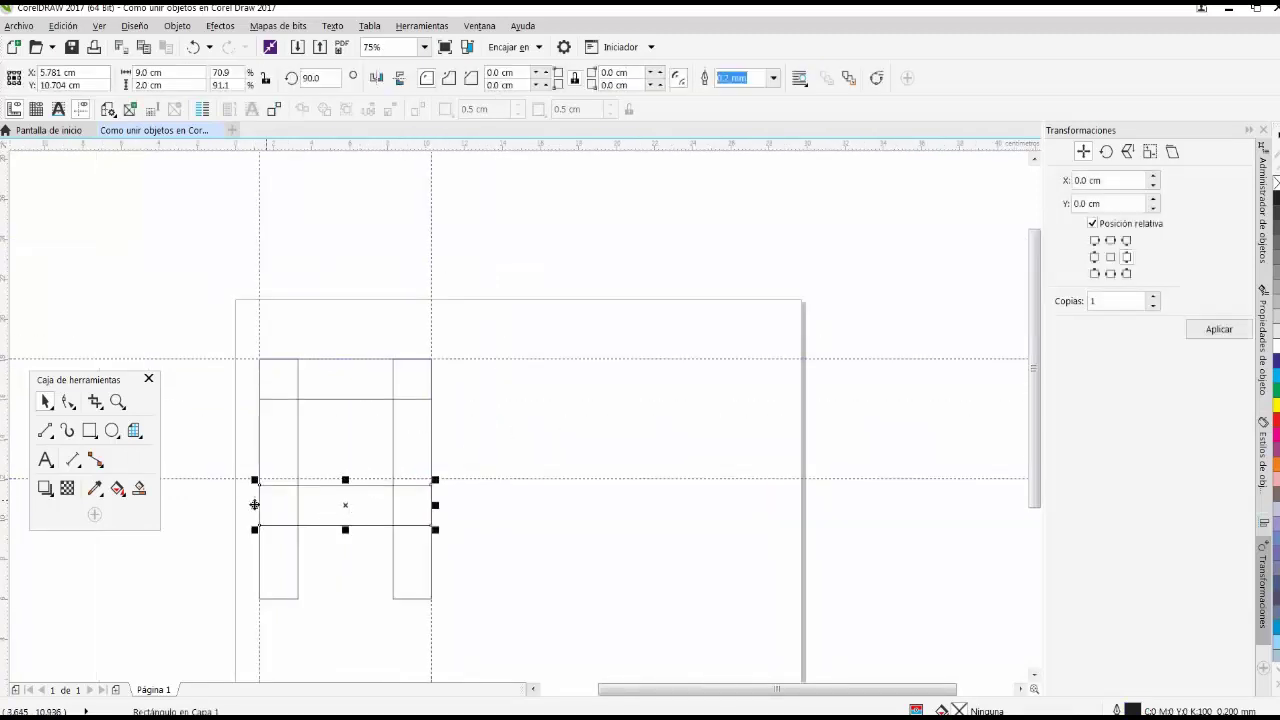
scroll(254, 505, "up", 2)
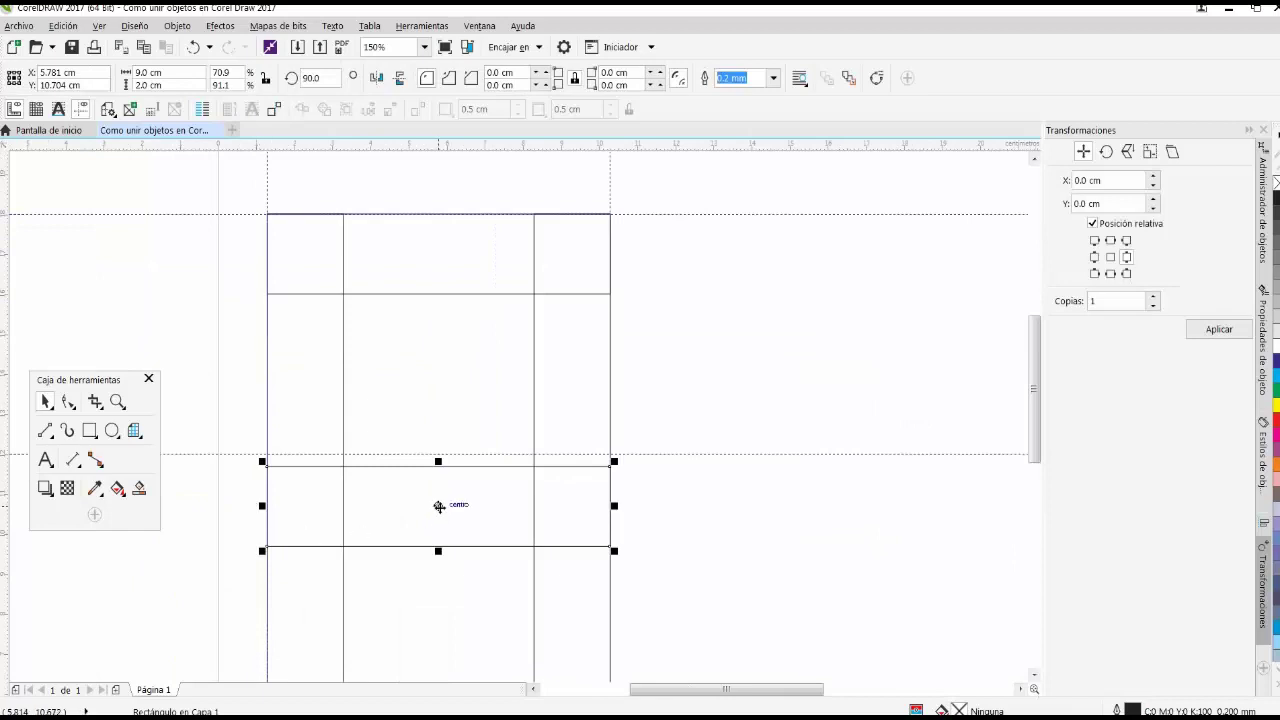
mouse_move(439, 506)
left_mouse_down()
mouse_move(491, 541)
mouse_move(650, 589)
left_mouse_up()
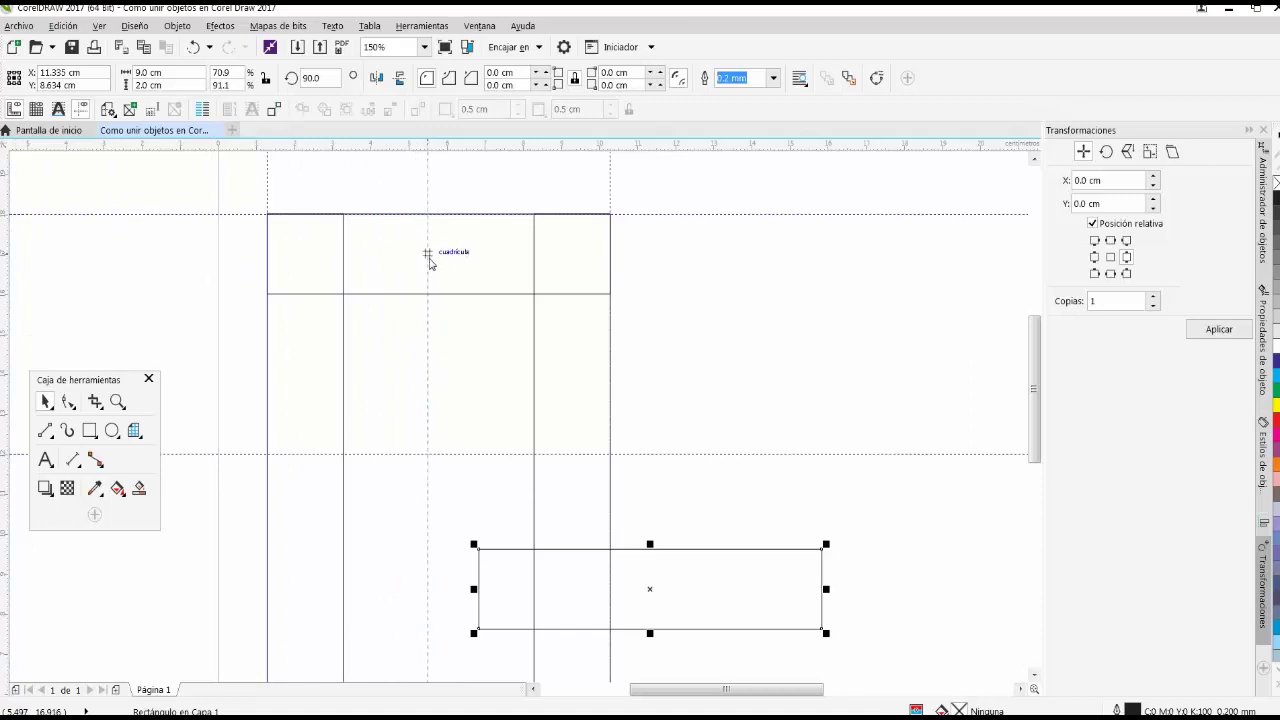
left_click(460, 337)
left_click(704, 598)
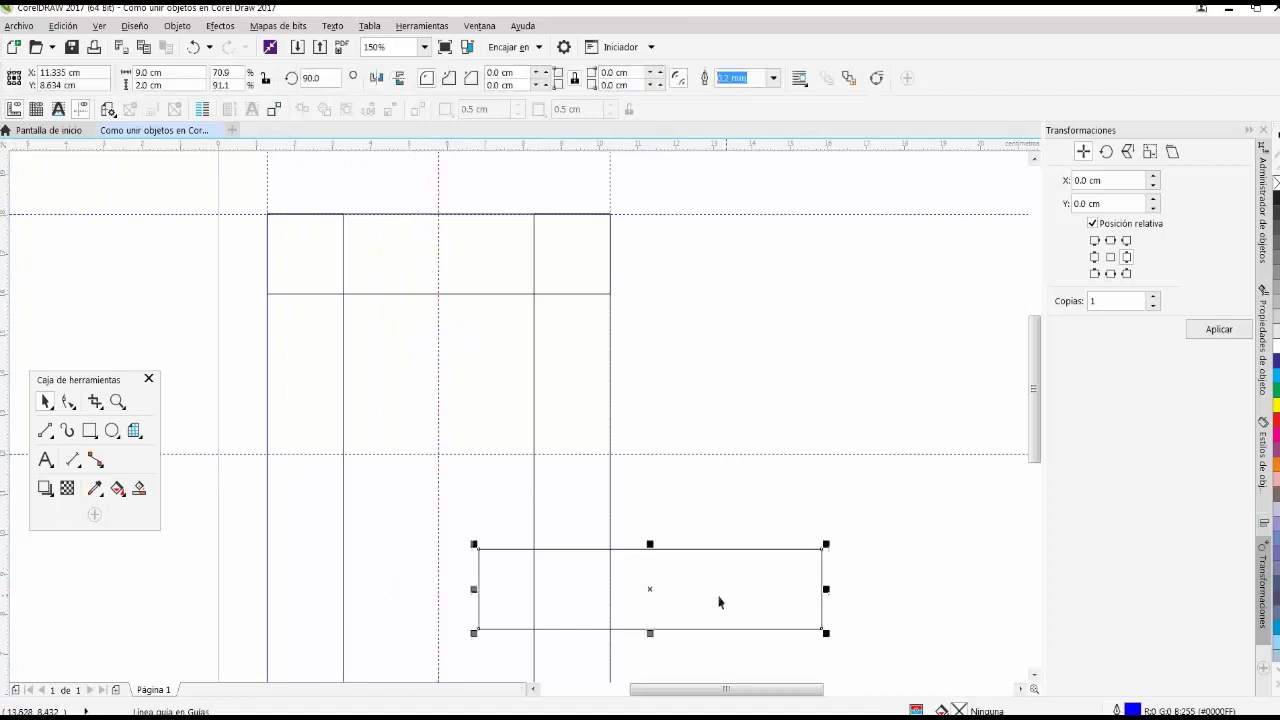
Snap the crossbar's centre to the intersection of the two centre guidelines.
left_click_drag(651, 589, 441, 457)
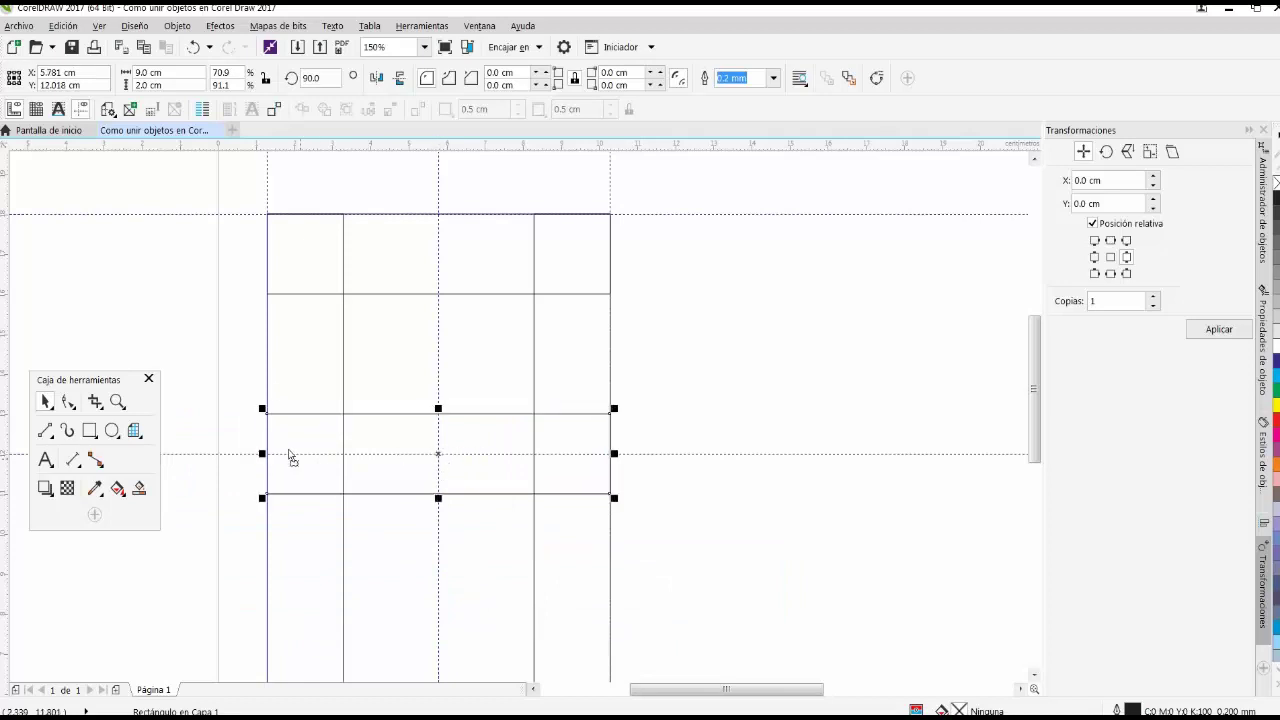
left_click(202, 323)
scroll(267, 447, "down", 5)
scroll(244, 407, "up", 2)
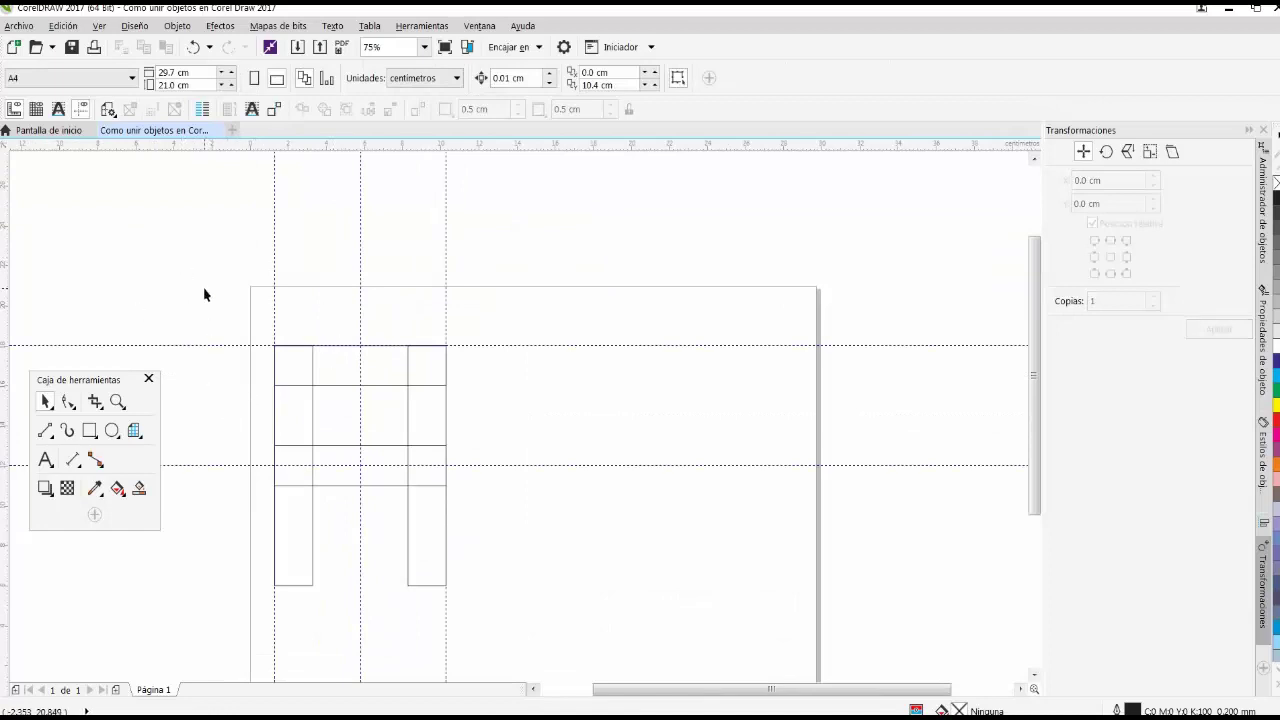
Select all four bars of the letter and place a copy of them on the empty right part of the page.
scroll(204, 294, "down", 2)
left_click_drag(216, 274, 337, 463)
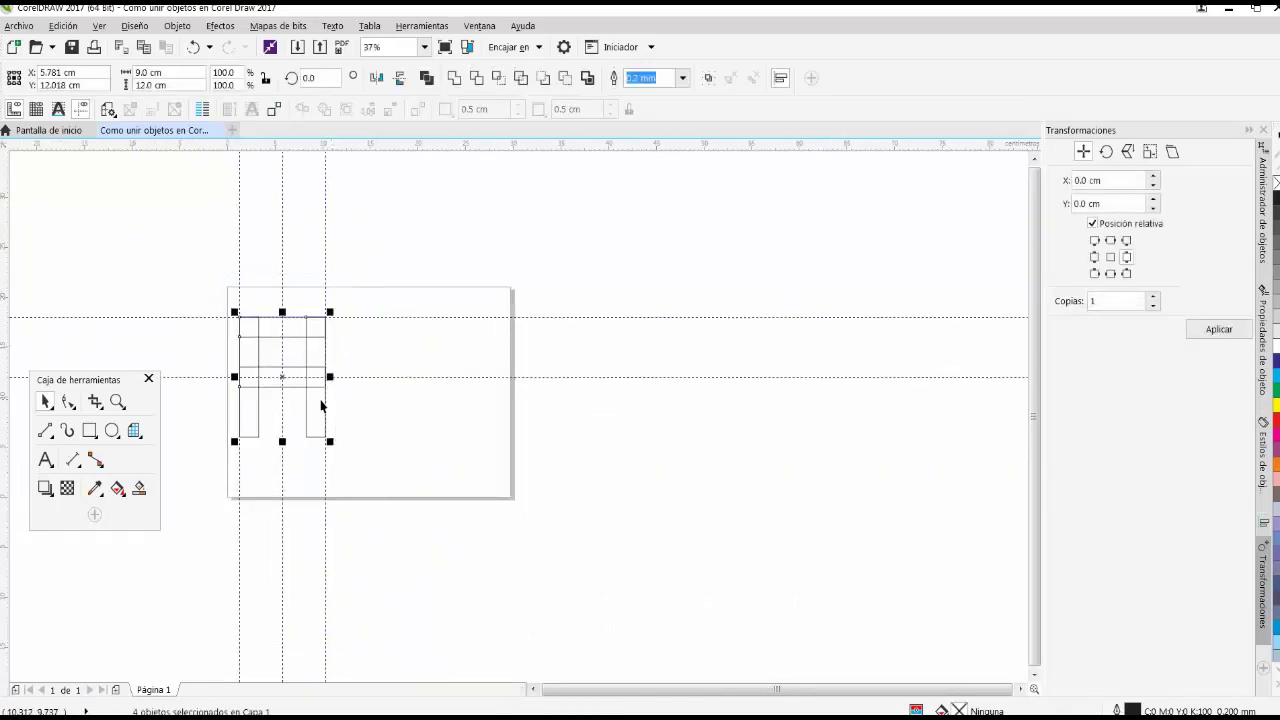
left_click_drag(277, 374, 435, 425)
left_click(352, 280)
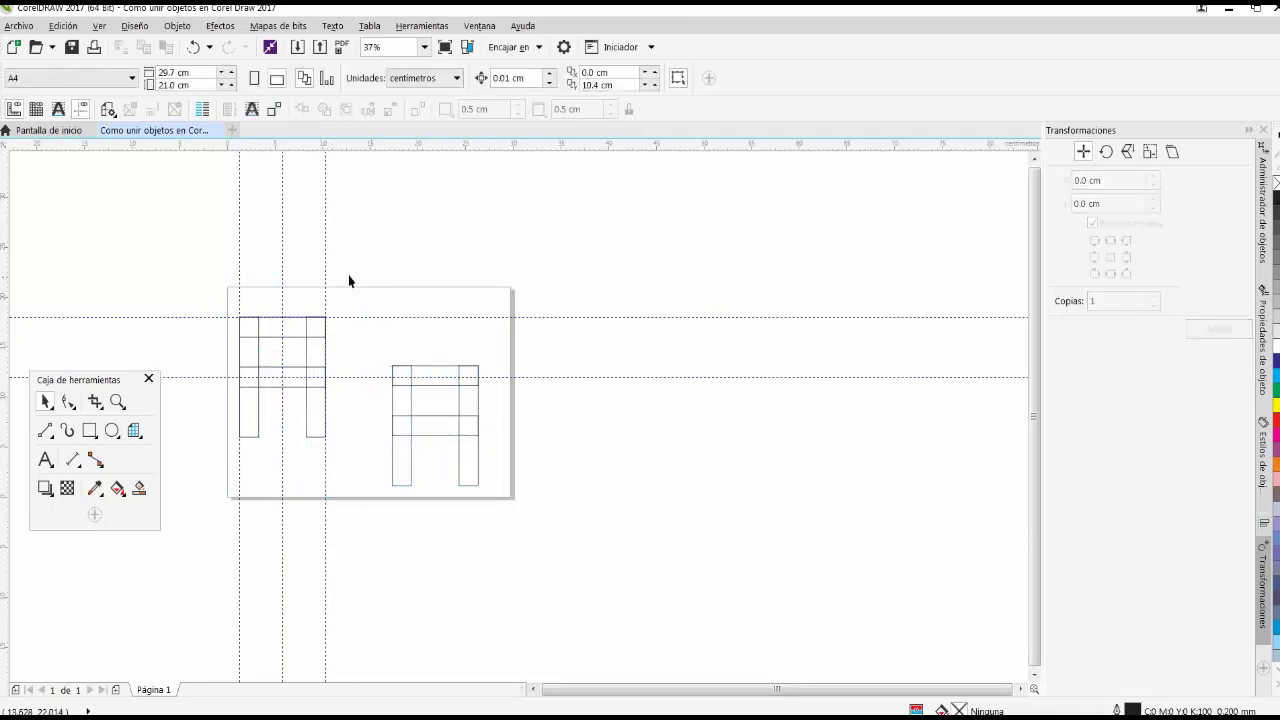
Draw Bézier diagonals across both upper corner squares of the original letter, from the top bar's lower outer corners to the vertical bars' upper inner corners.
scroll(340, 285, "up", 2)
scroll(226, 337, "down", 2)
scroll(226, 337, "up", 4)
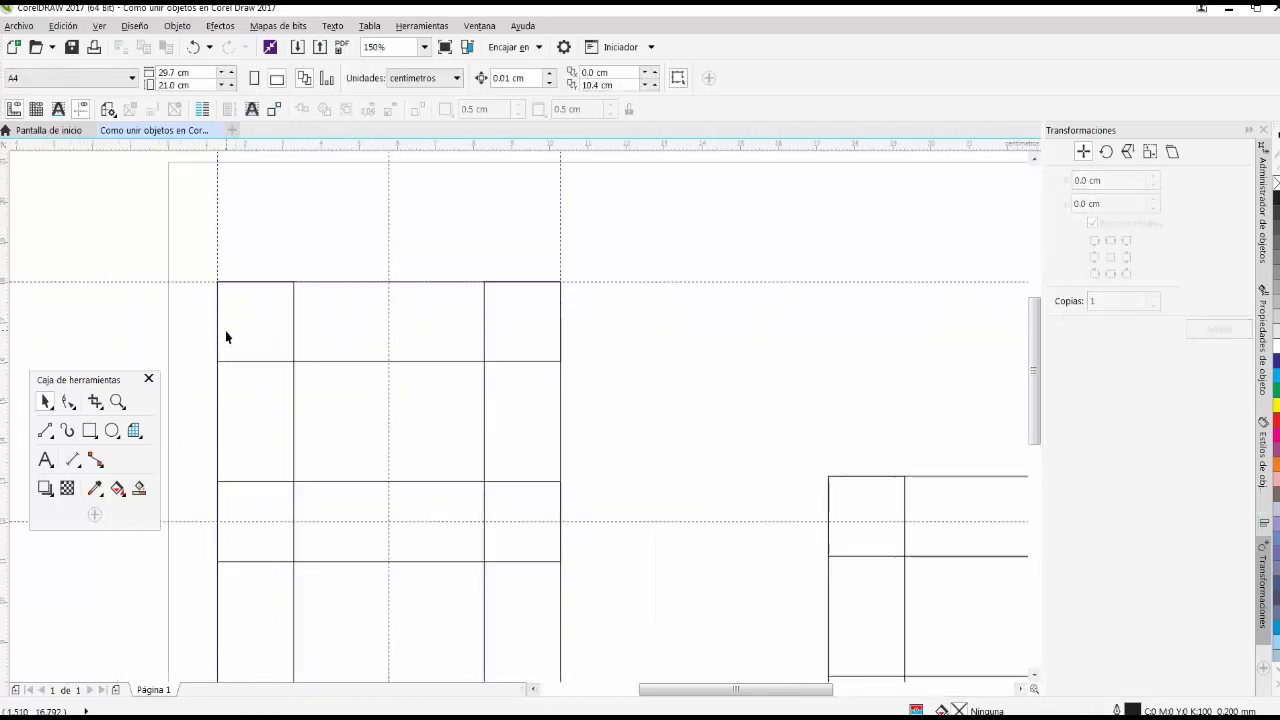
left_click(45, 430)
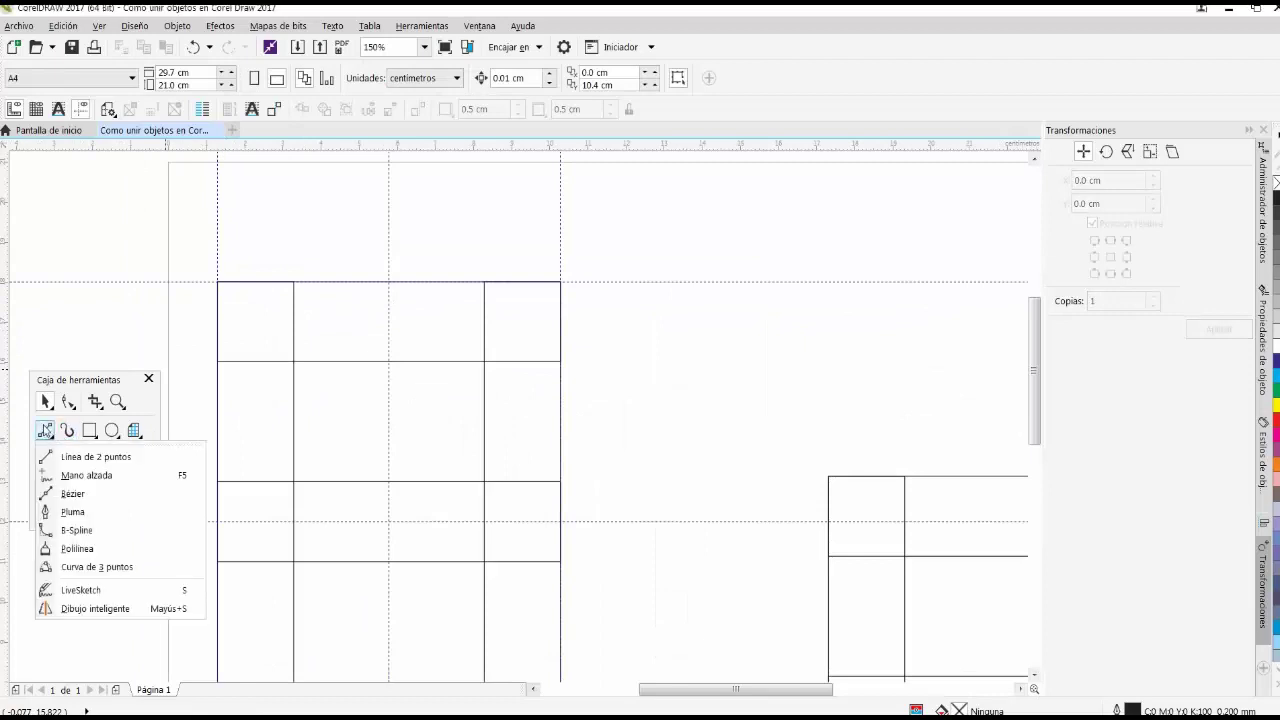
left_click(70, 493)
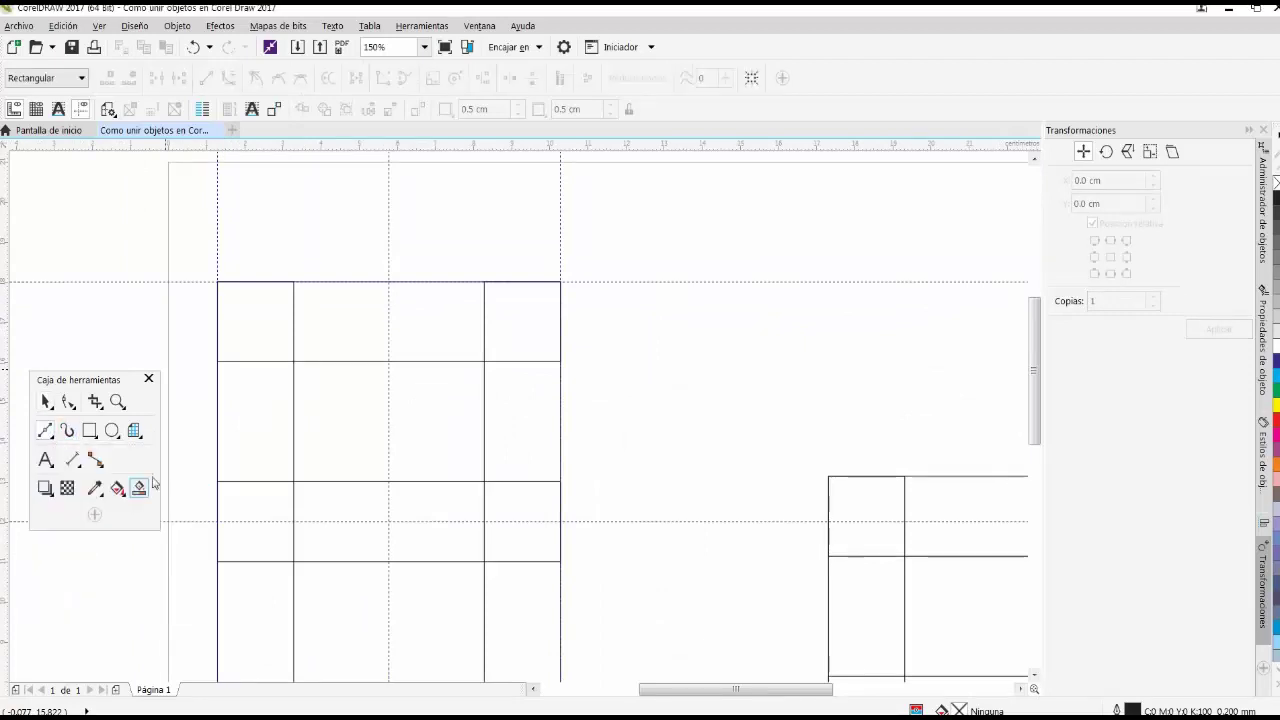
left_click(217, 361)
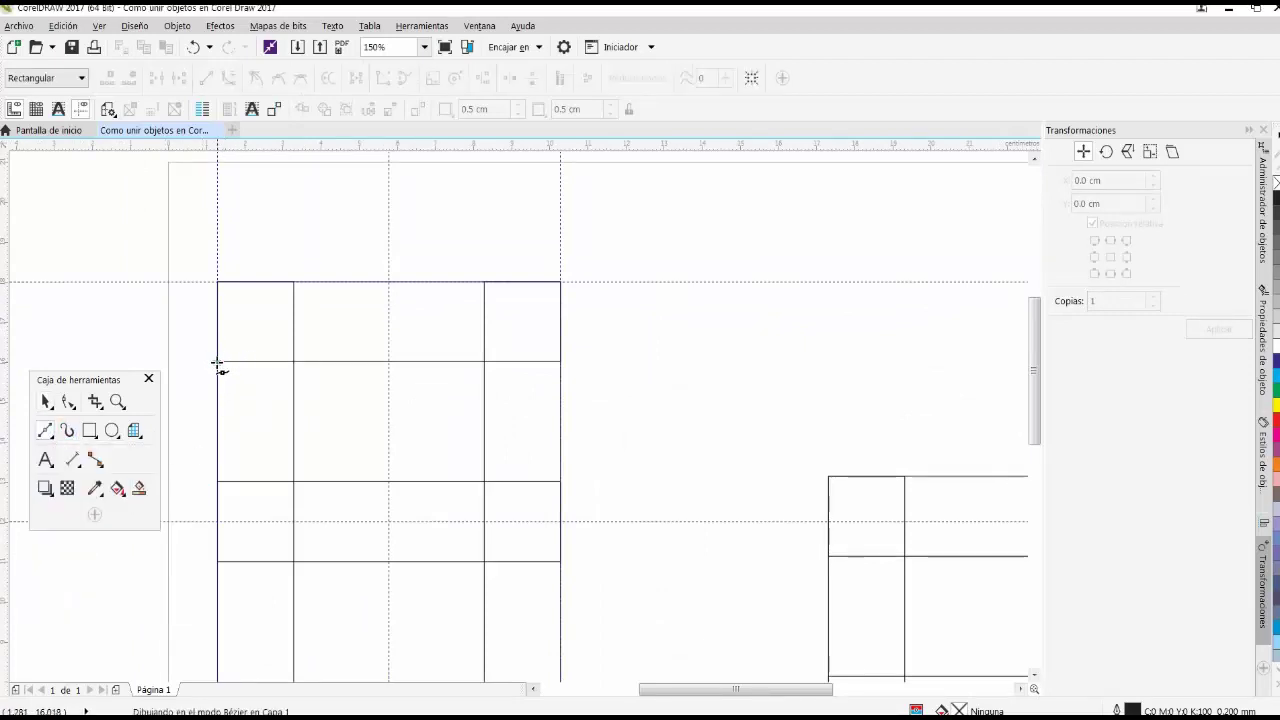
left_click(295, 284)
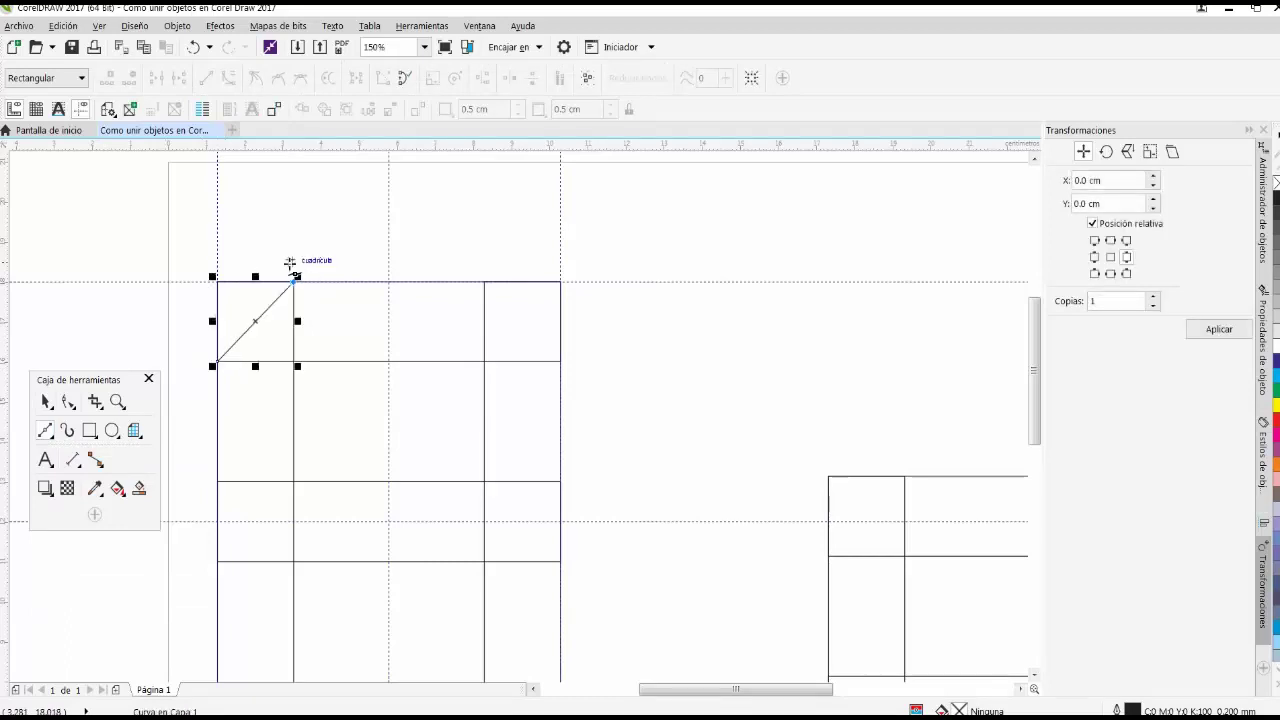
scroll(265, 250, "down", 2)
scroll(412, 249, "up", 2)
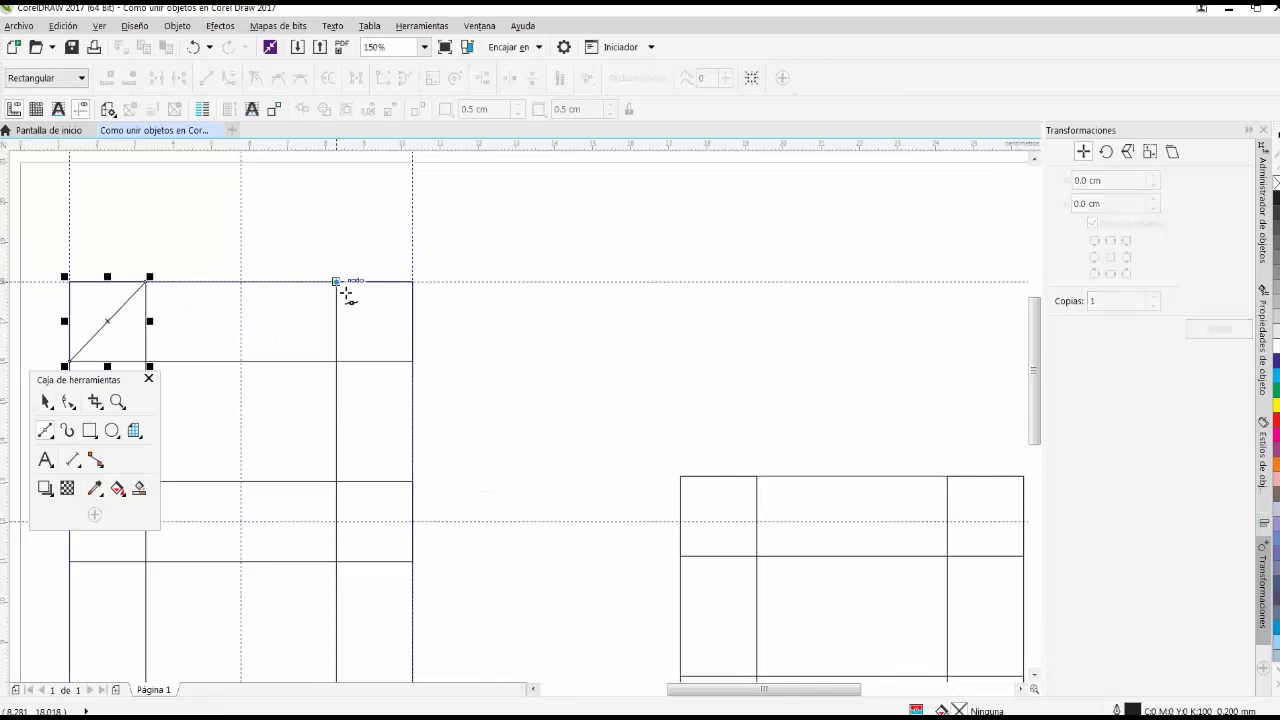
Remove the outer corner segments beyond both diagonals with the virtual segment delete tool.
left_click(94, 403)
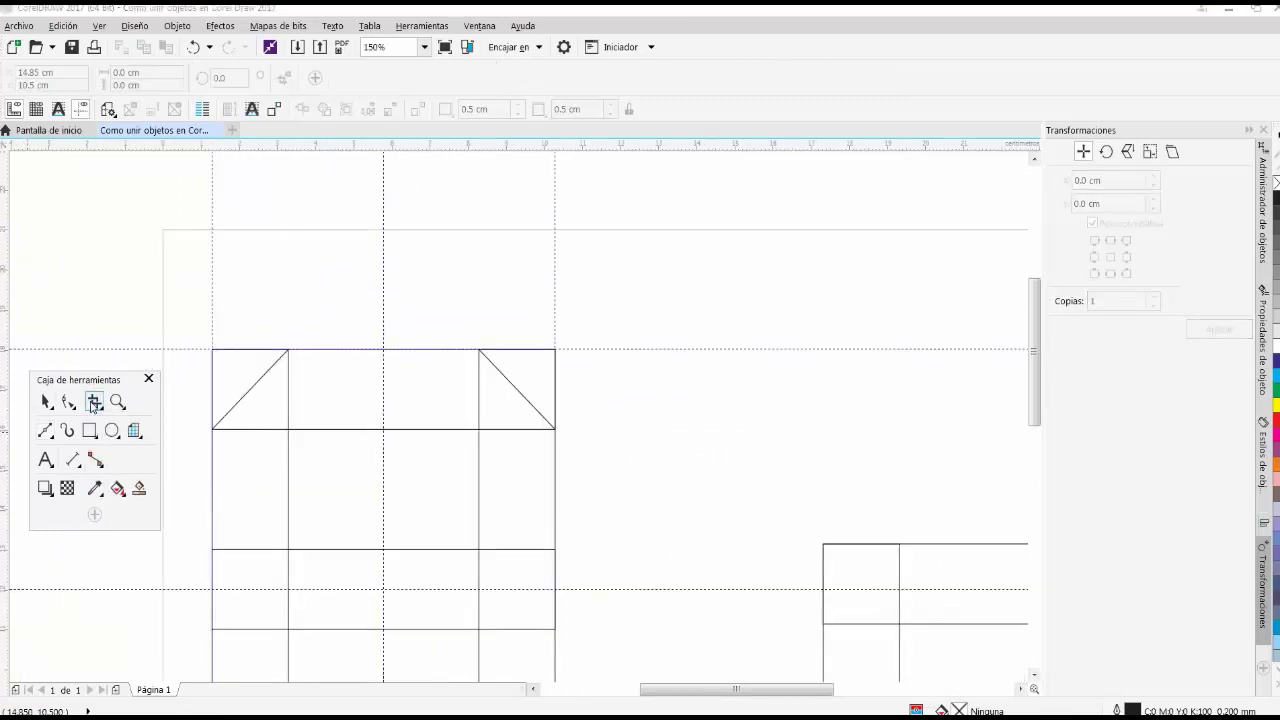
left_click(94, 403)
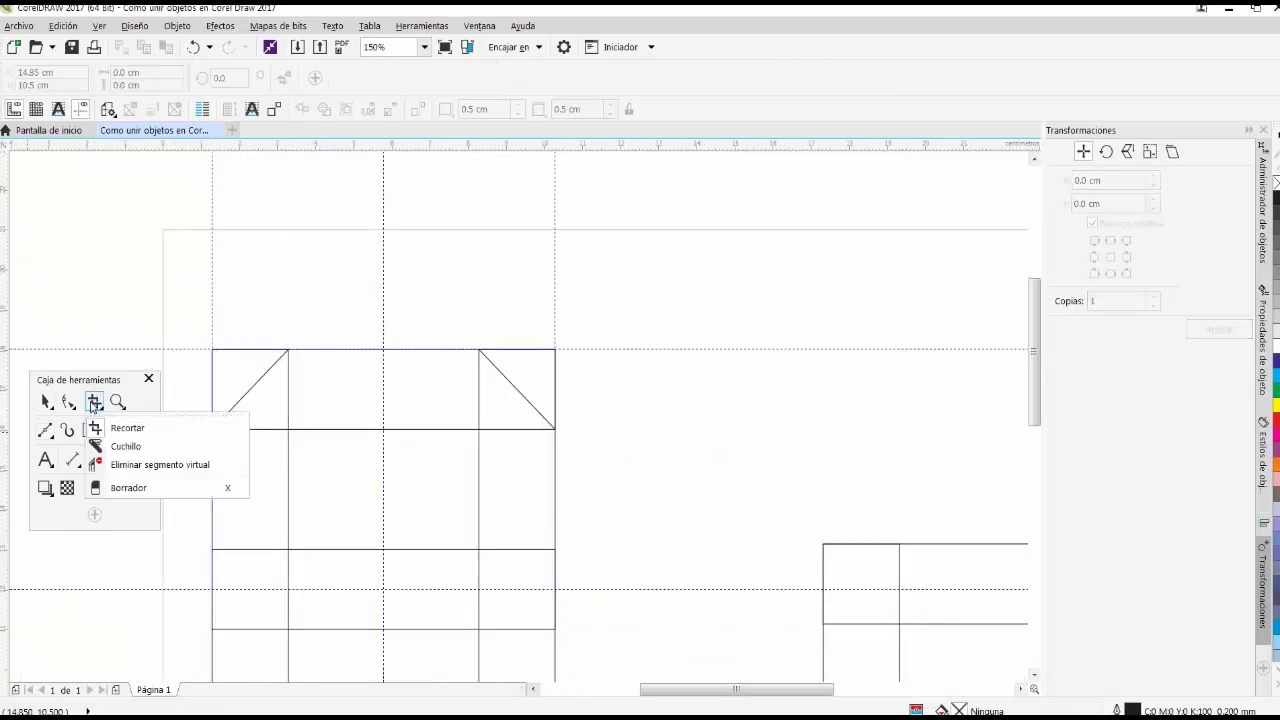
left_click(137, 464)
scroll(208, 380, "up", 2)
scroll(216, 364, "up", 2)
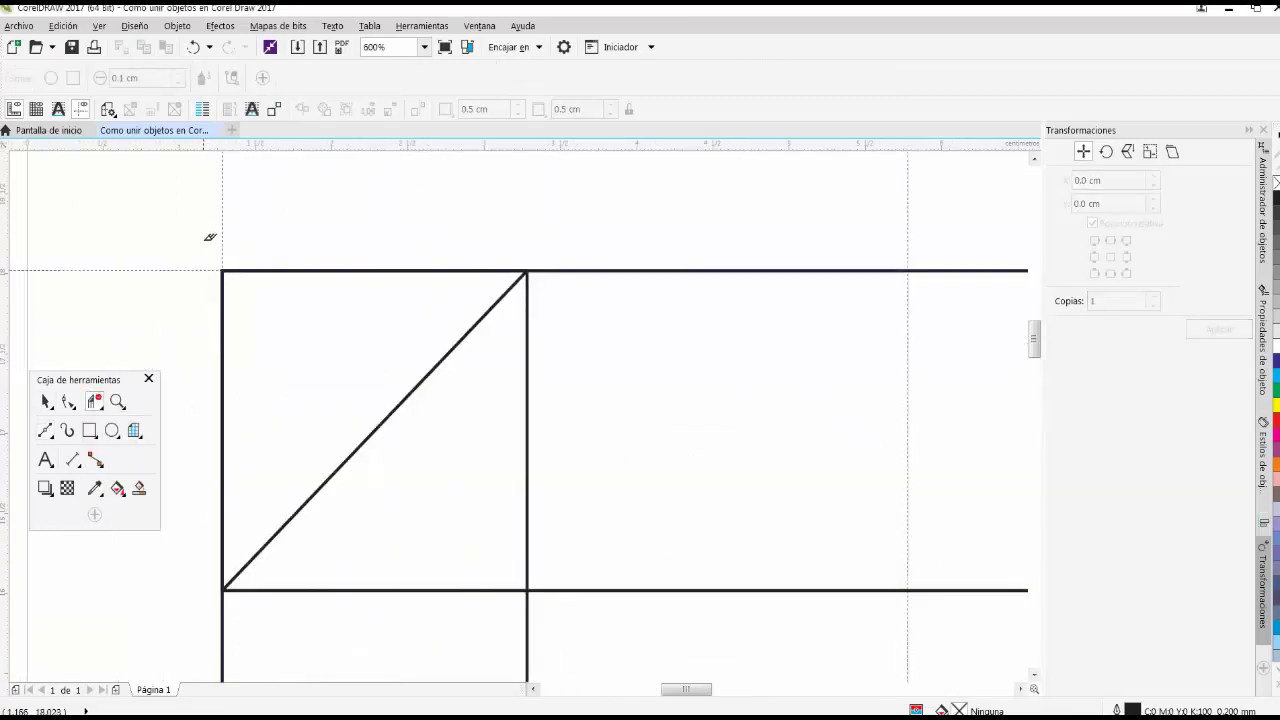
left_click_drag(209, 237, 317, 397)
scroll(266, 360, "down", 2)
scroll(255, 358, "down", 2)
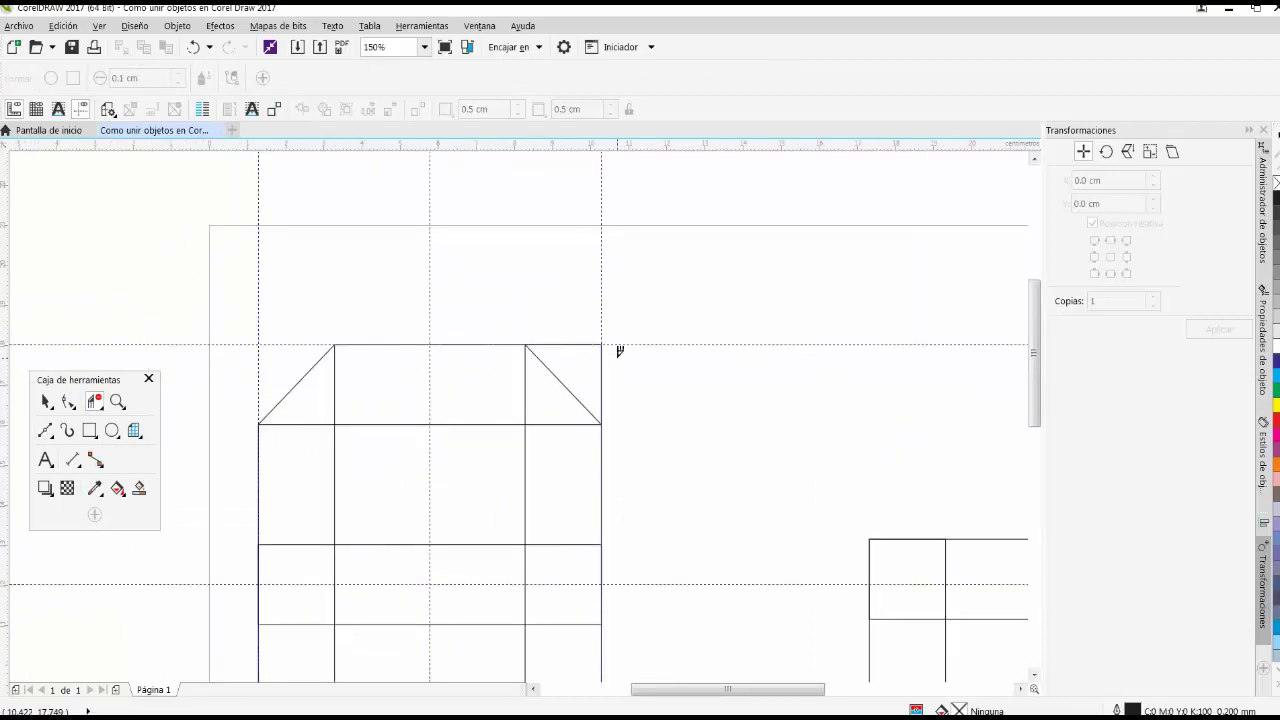
scroll(619, 351, "up", 2)
left_click_drag(613, 381, 613, 381)
scroll(425, 295, "down", 2)
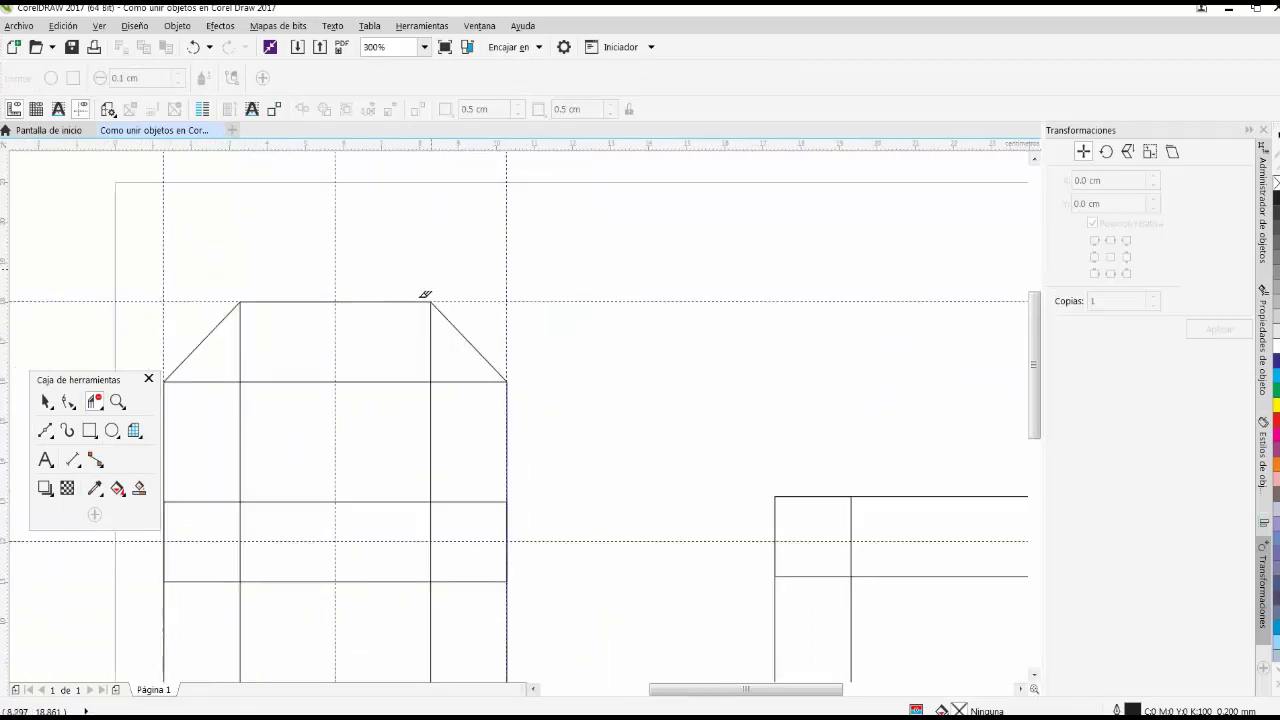
Delete the vertical bars' inner-edge segments that cross the top bar.
scroll(421, 359, "up", 2)
left_click(446, 348)
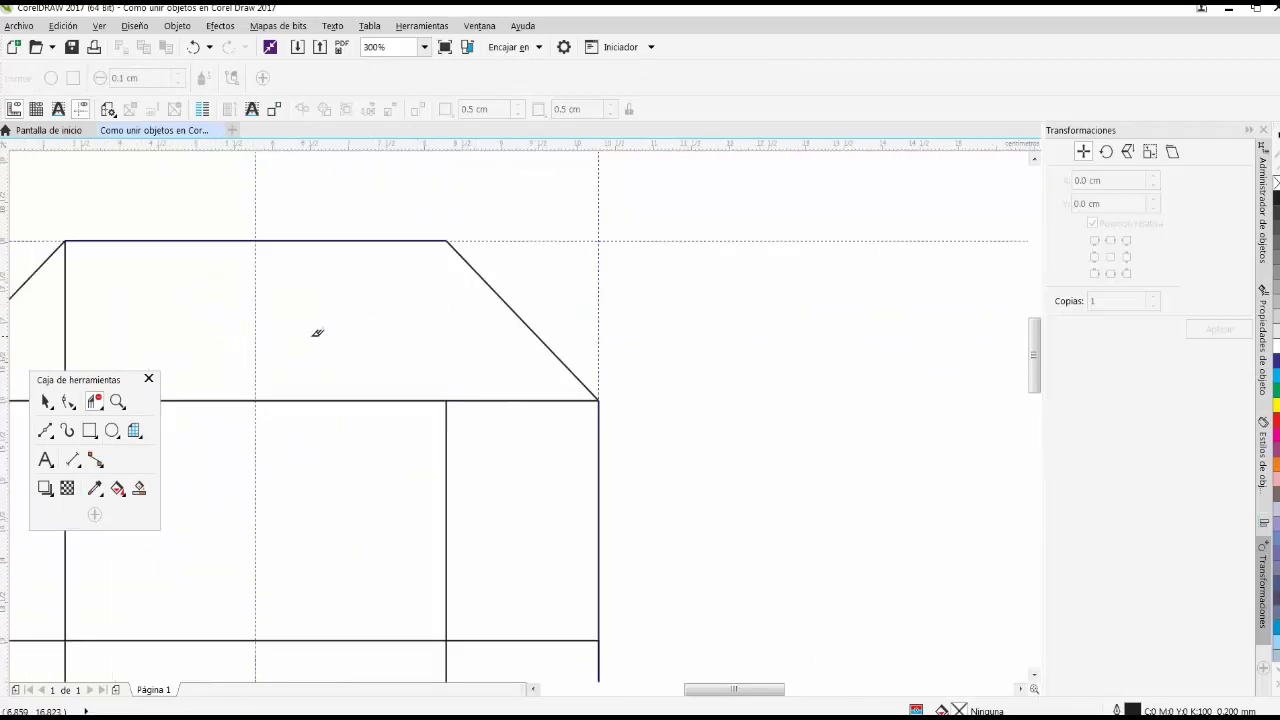
scroll(340, 318, "down", 4)
scroll(281, 325, "up", 2)
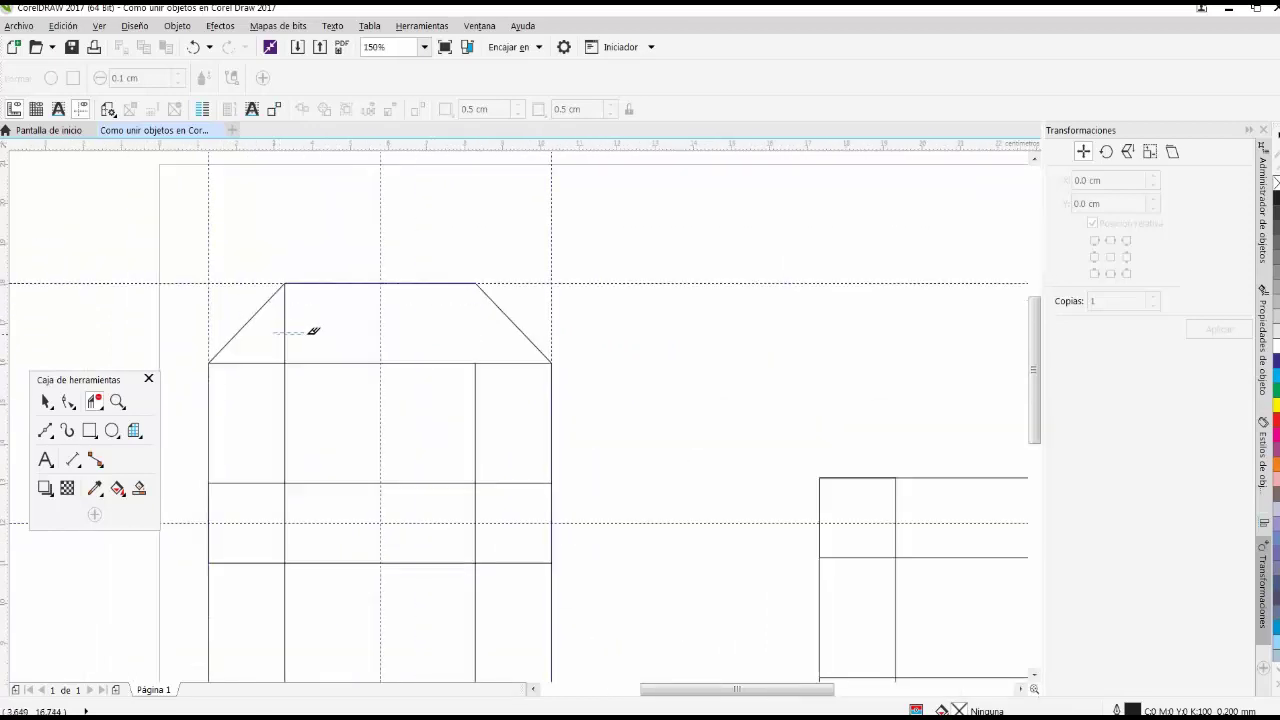
left_click(285, 331)
scroll(266, 451, "down", 2)
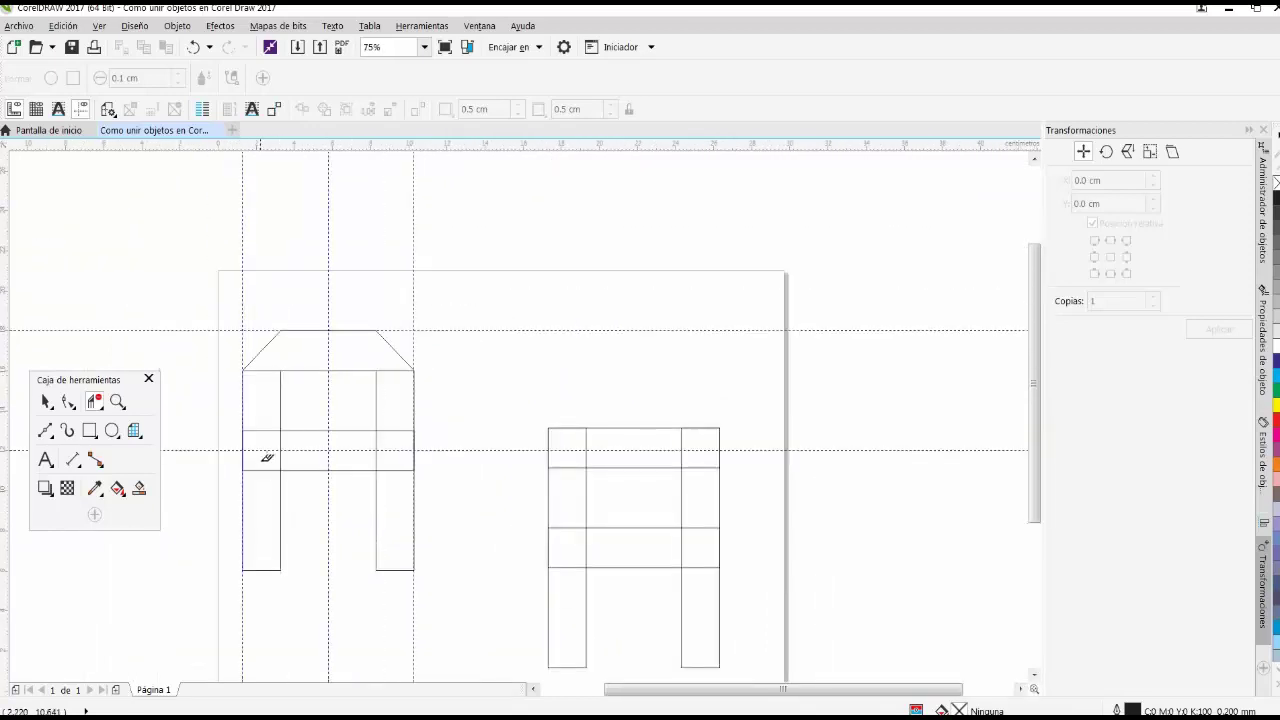
Delete the overlapping segments where the crossbar meets both vertical bars, including the vertical edges at the crossbar's ends.
scroll(260, 394, "up", 2)
left_click_drag(256, 397, 271, 522)
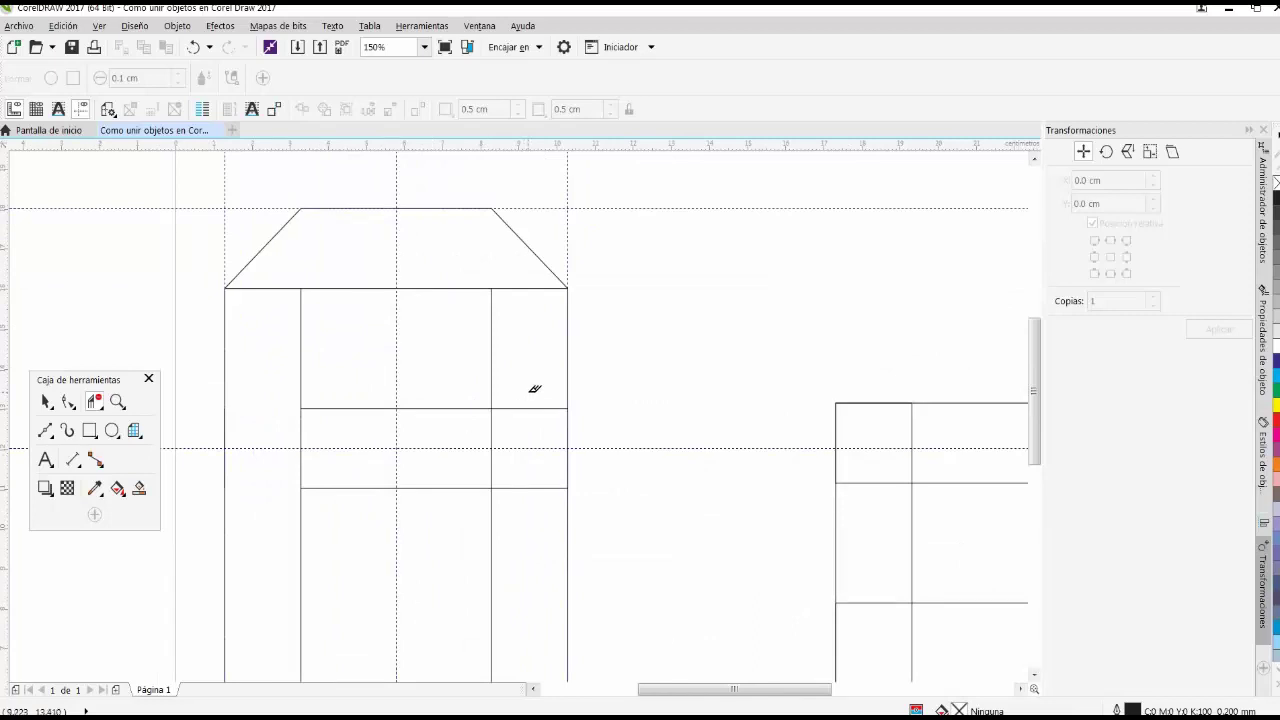
left_click_drag(534, 389, 532, 550)
scroll(400, 440, "down", 2)
scroll(380, 445, "up", 2)
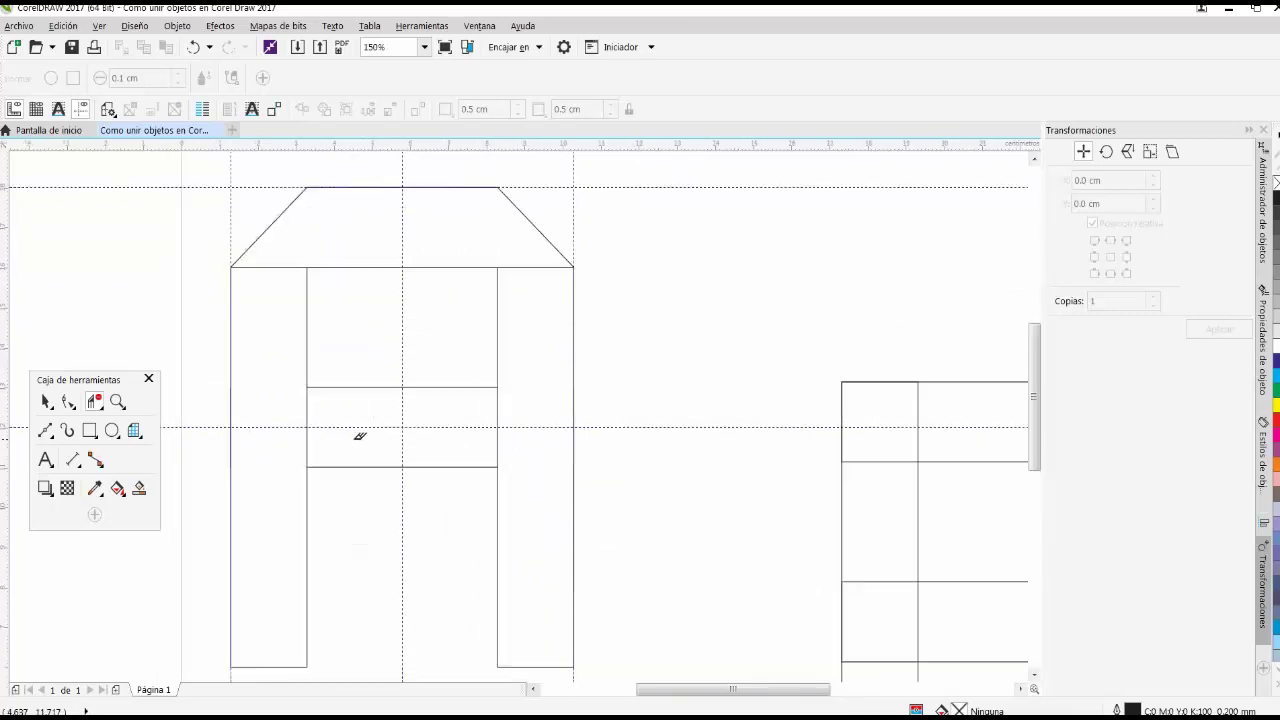
left_click_drag(285, 403, 507, 431)
scroll(354, 409, "down", 2)
Delete the segments of the top bar's lower edge that cross the two vertical bars.
scroll(320, 363, "up", 4)
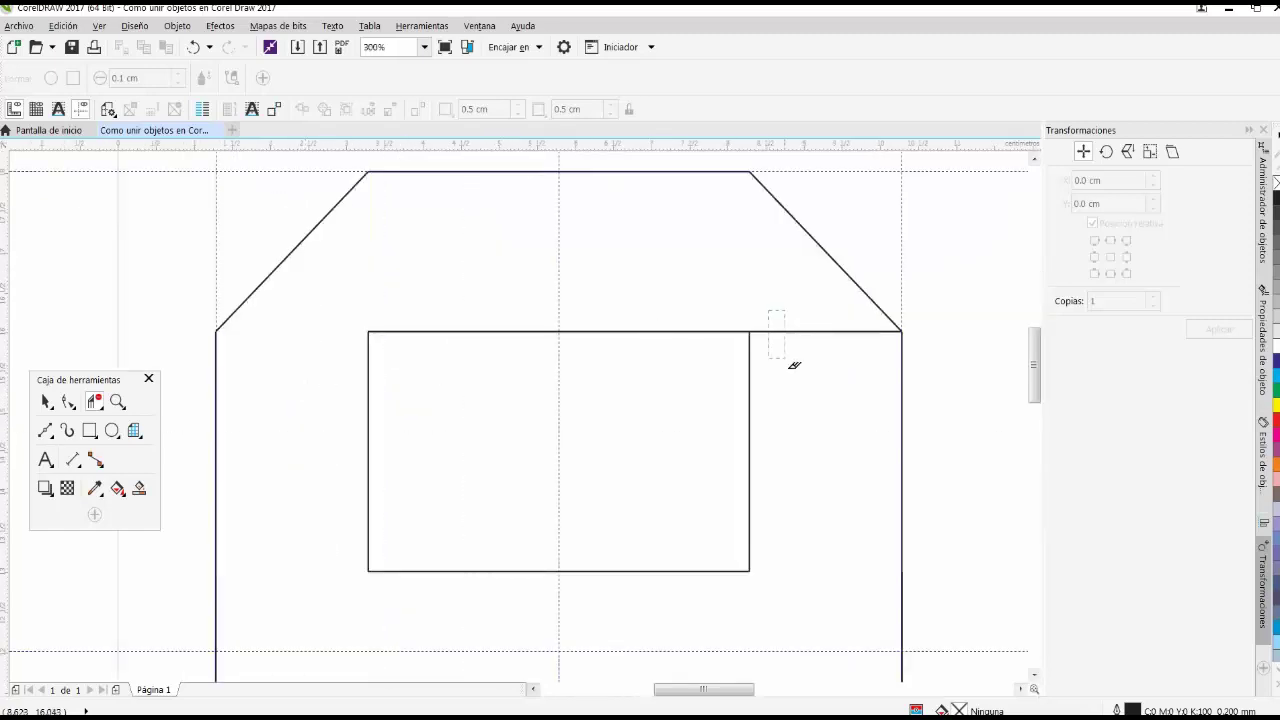
left_click_drag(794, 365, 794, 397)
scroll(510, 363, "down", 2)
scroll(547, 400, "up", 1)
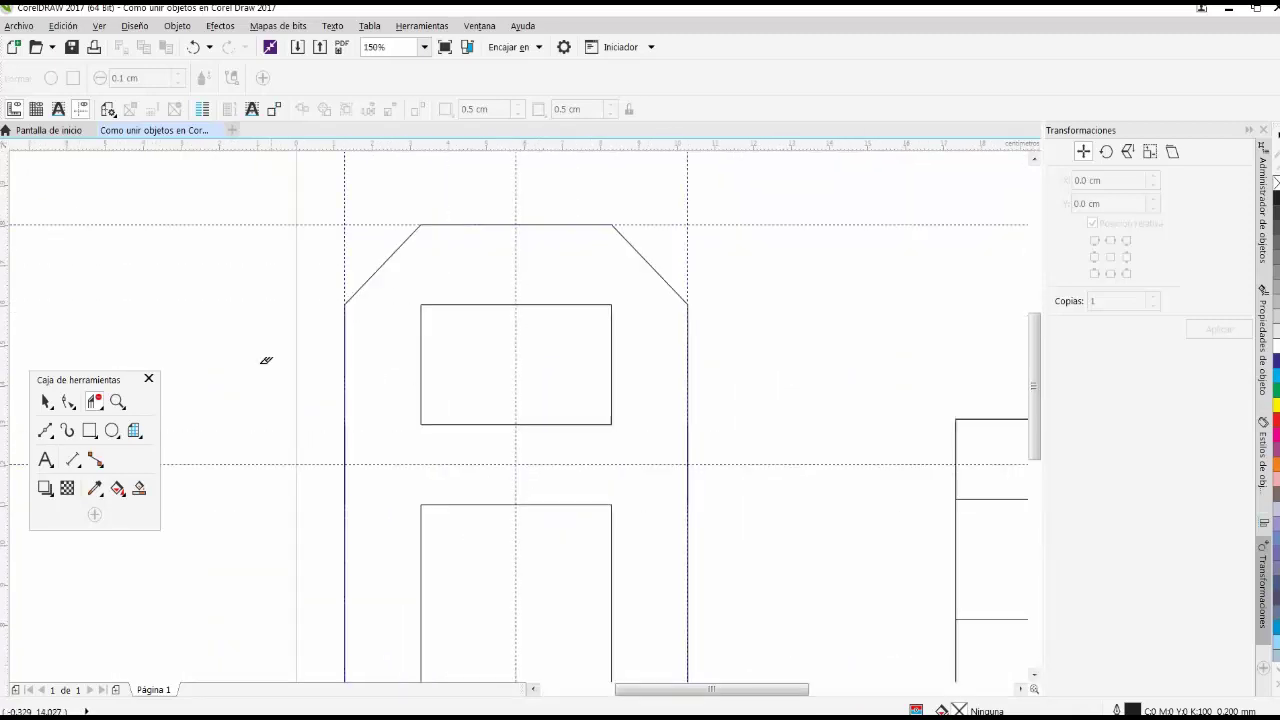
scroll(230, 362, "down", 1)
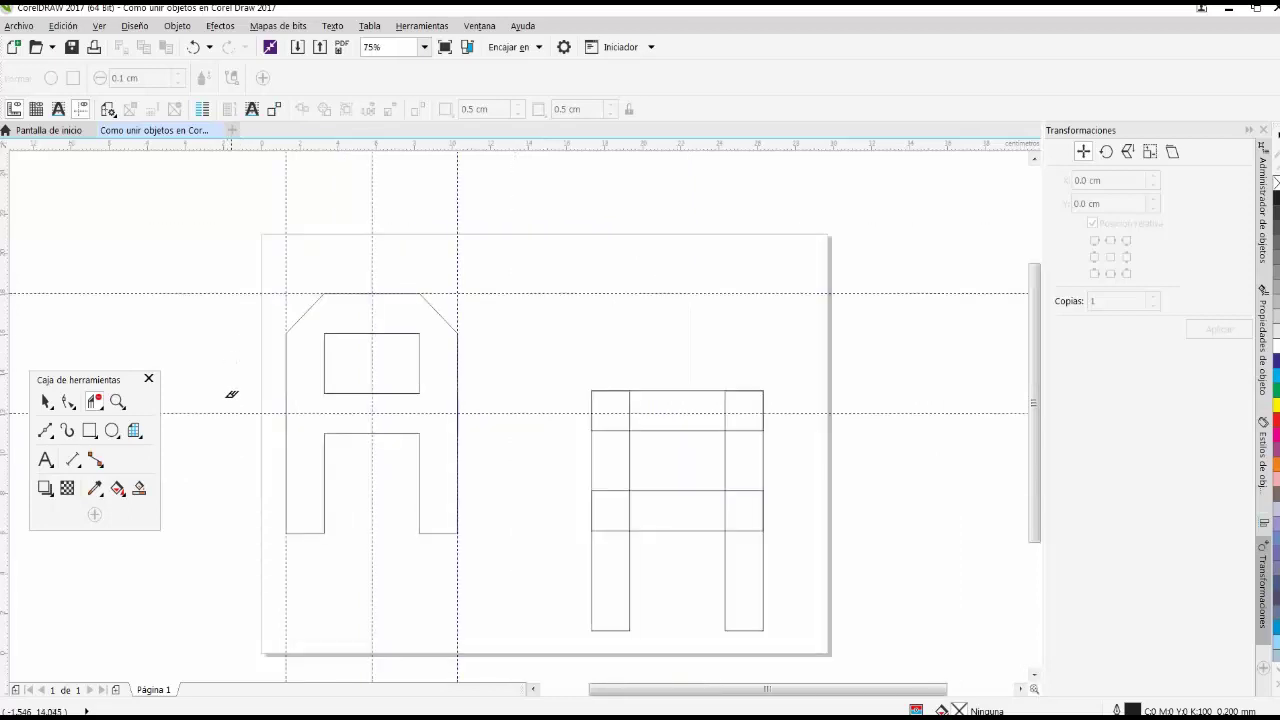
Weld all the pieces of the trimmed letter A into one curve object.
left_click(44, 402)
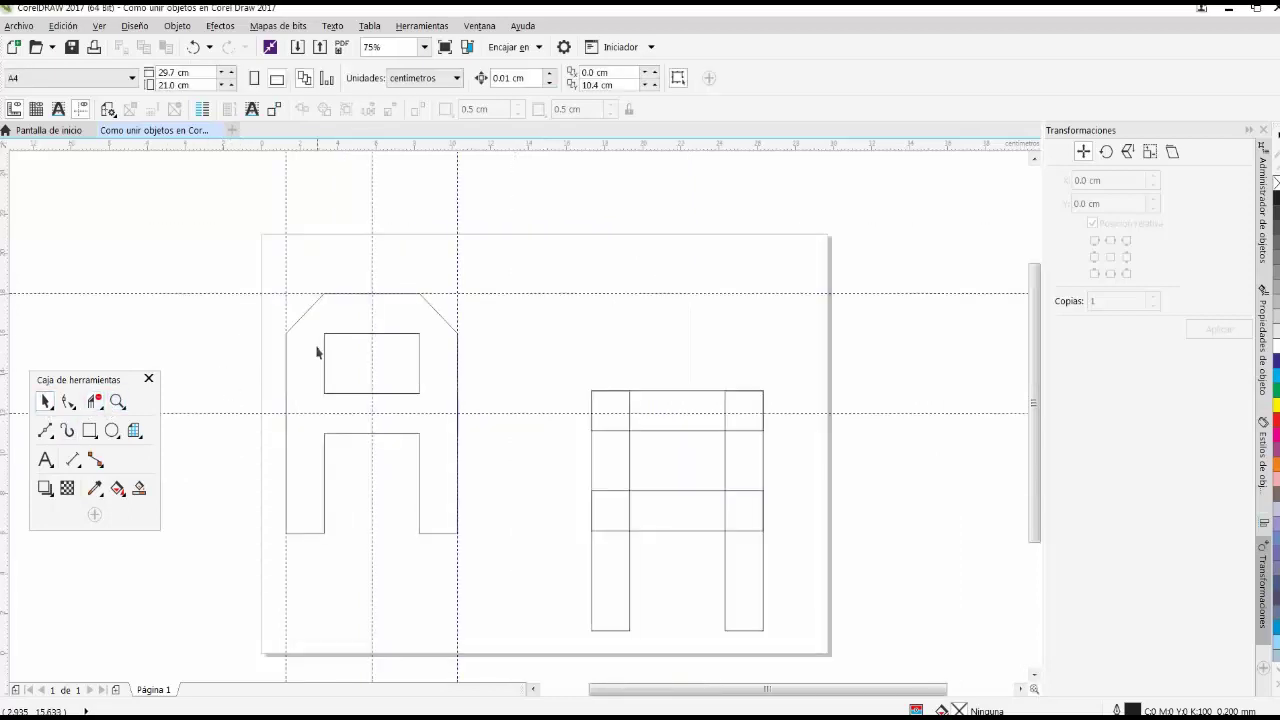
left_click_drag(238, 246, 500, 600)
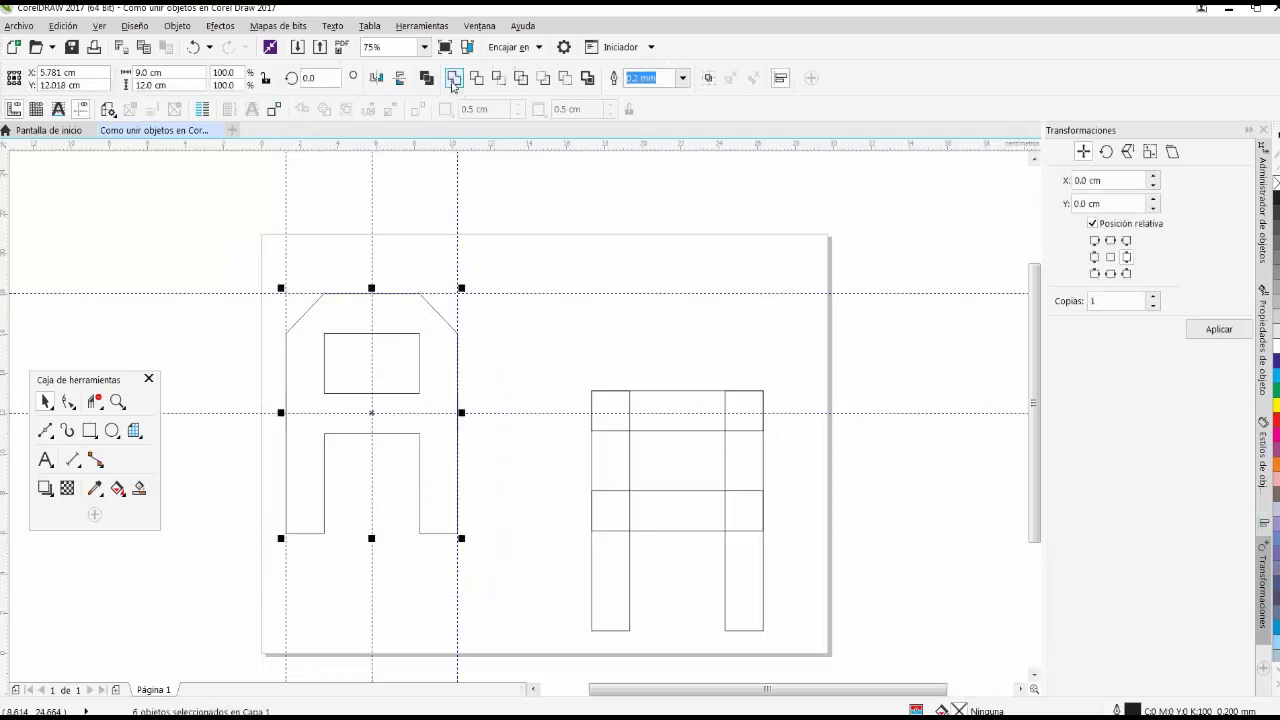
left_click(453, 80)
Delete the surplus nodes at crossbar height on the letter's left and right outer edges.
left_click(70, 404)
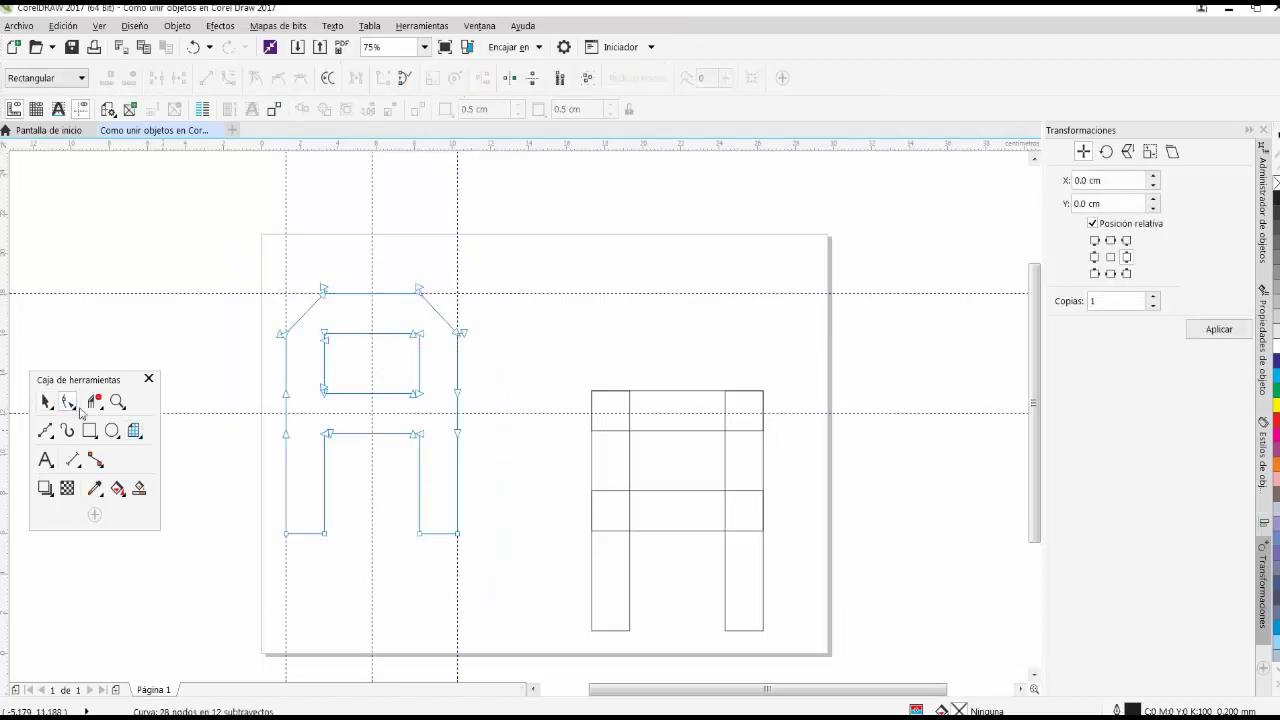
left_click(286, 398)
key("Delete")
left_click(459, 398)
key("Delete")
Assign a cyan fill to the letter A and join its open nodes at the outer top corners, right shoulder and window's upper corners.
scroll(417, 286, "up", 2)
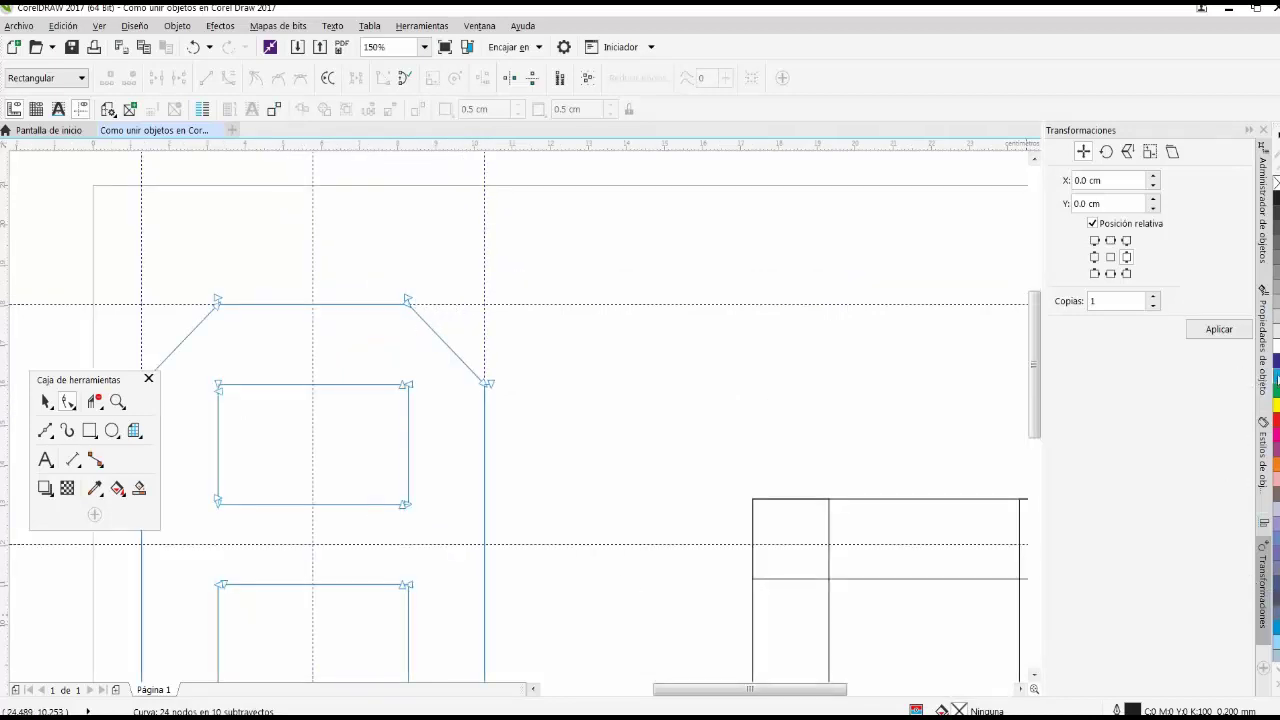
left_click(1276, 378)
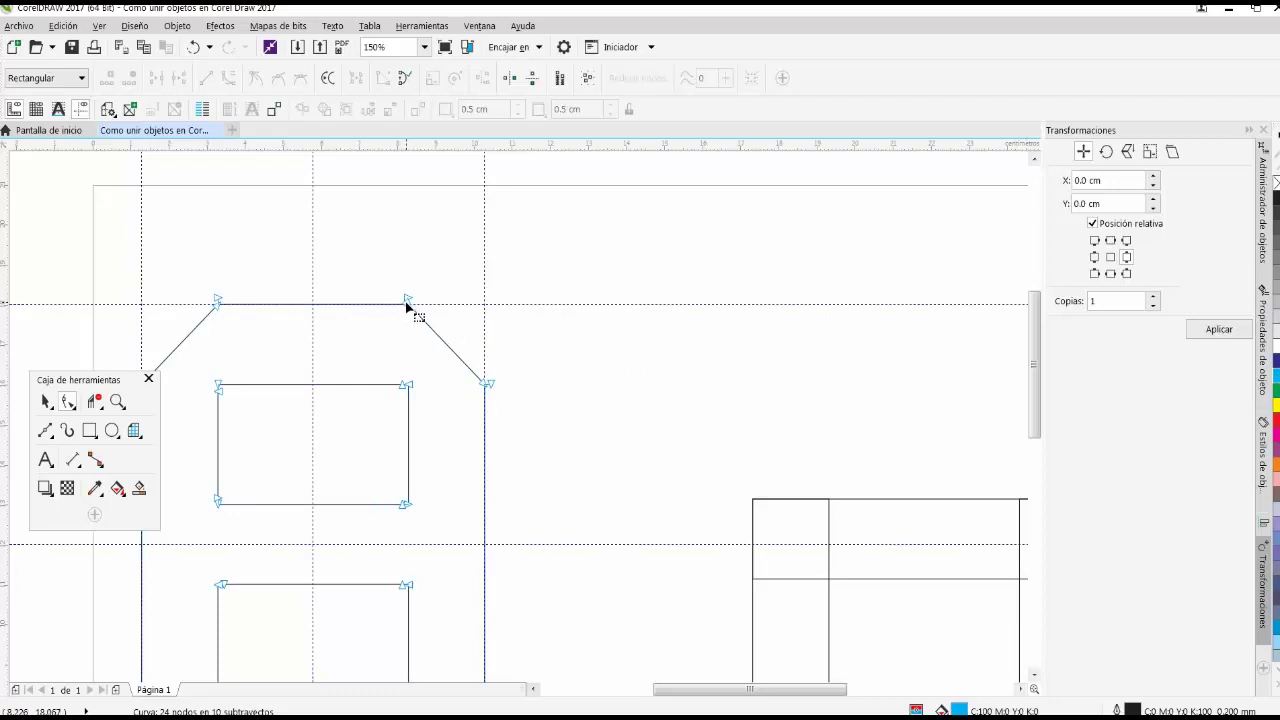
mouse_move(407, 306)
left_mouse_down()
mouse_move(409, 323)
mouse_move(408, 303)
left_mouse_up()
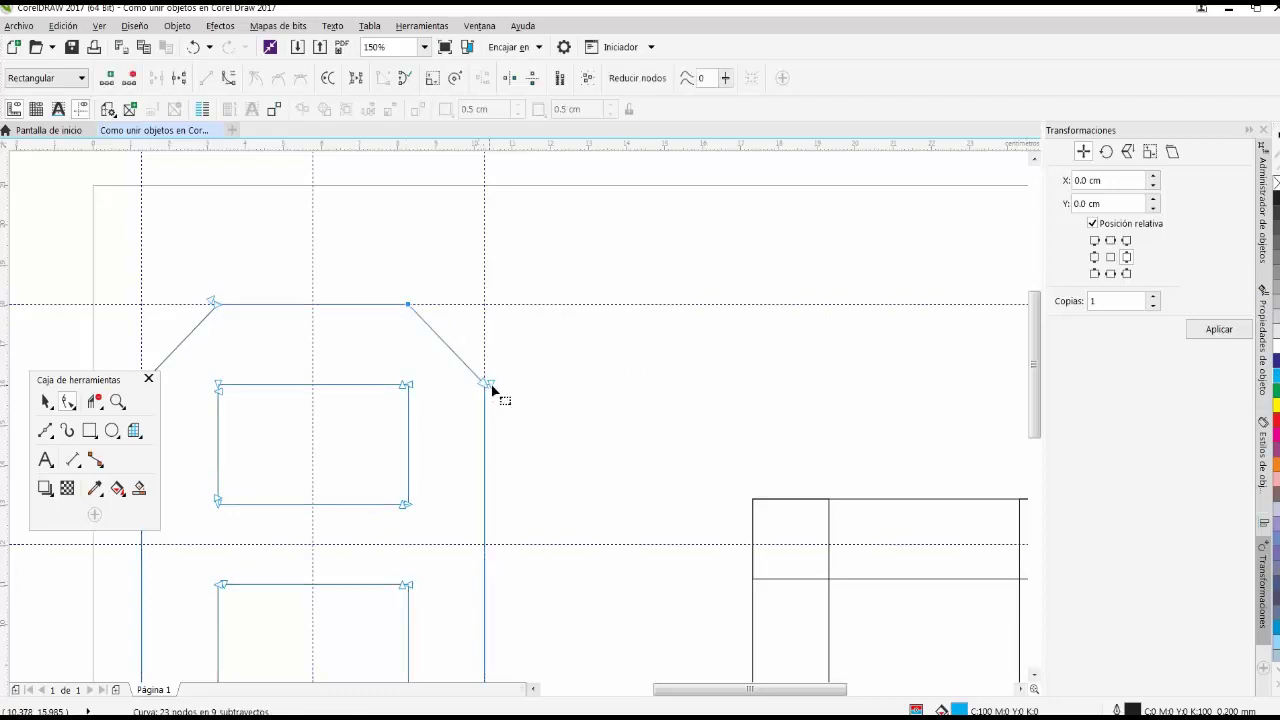
left_click_drag(496, 389, 497, 389)
left_click_drag(411, 390, 423, 383)
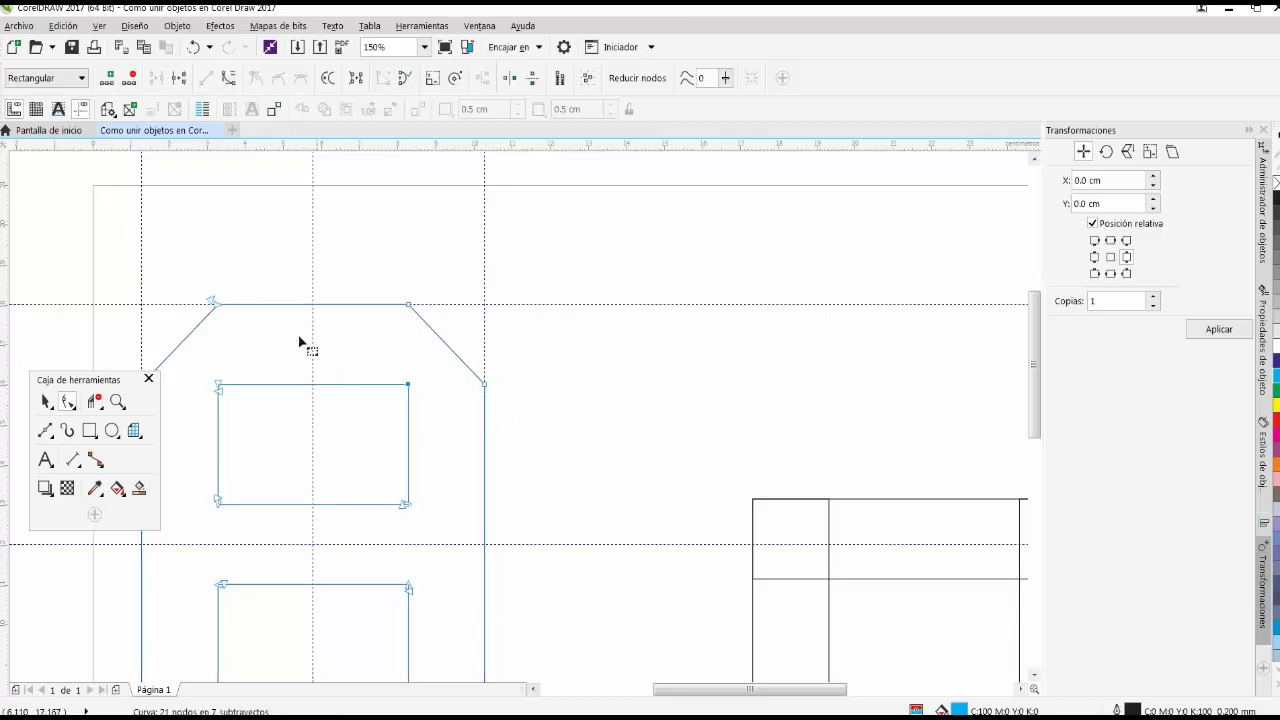
left_click_drag(228, 413, 219, 385)
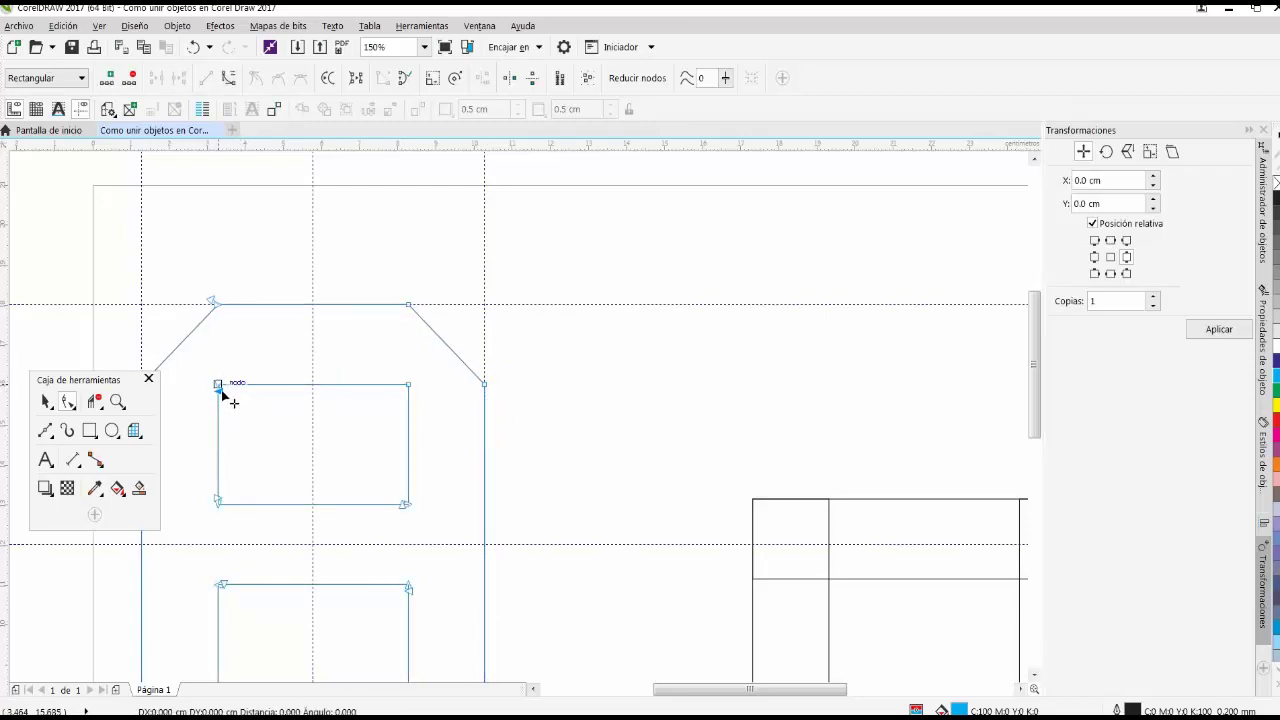
mouse_move(213, 305)
left_mouse_down()
mouse_move(218, 290)
mouse_move(213, 300)
left_mouse_up()
Join the open nodes at the letter A's left shoulder and at both lower corners of its inner window.
scroll(299, 308, "down", 2)
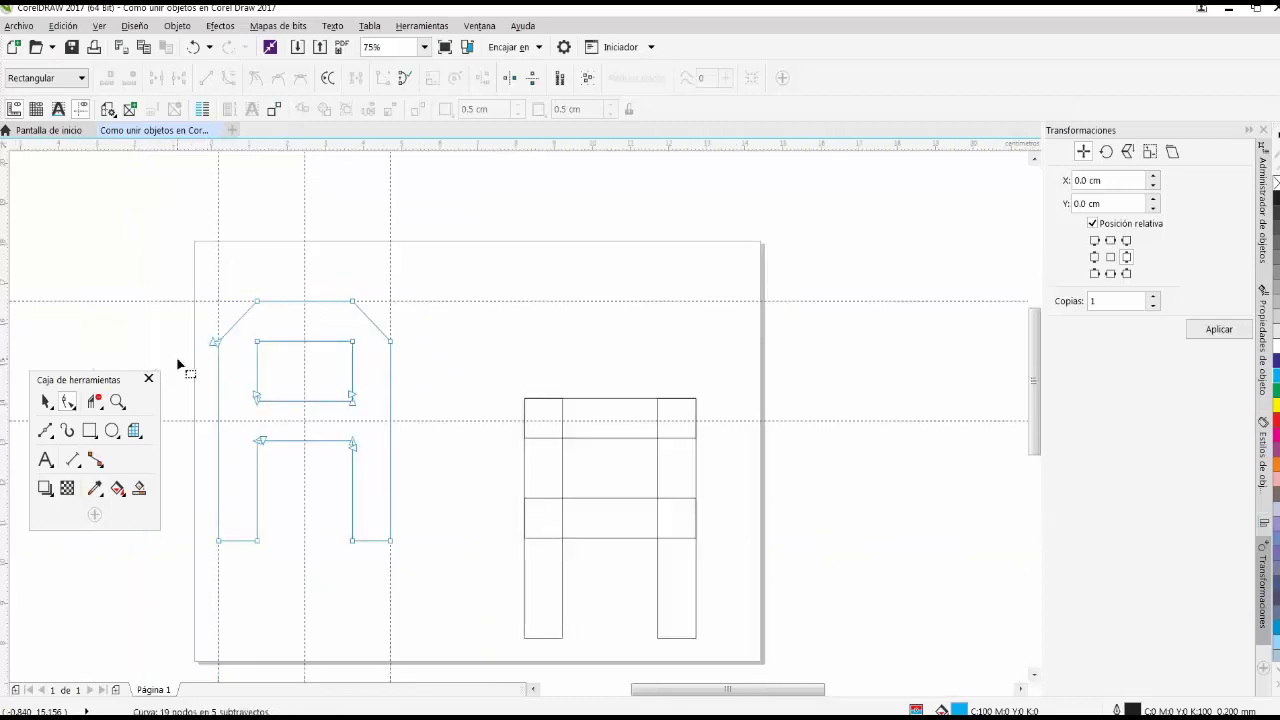
scroll(170, 360, "up", 2)
mouse_move(259, 322)
left_mouse_down()
mouse_move(233, 325)
mouse_move(259, 322)
left_mouse_up()
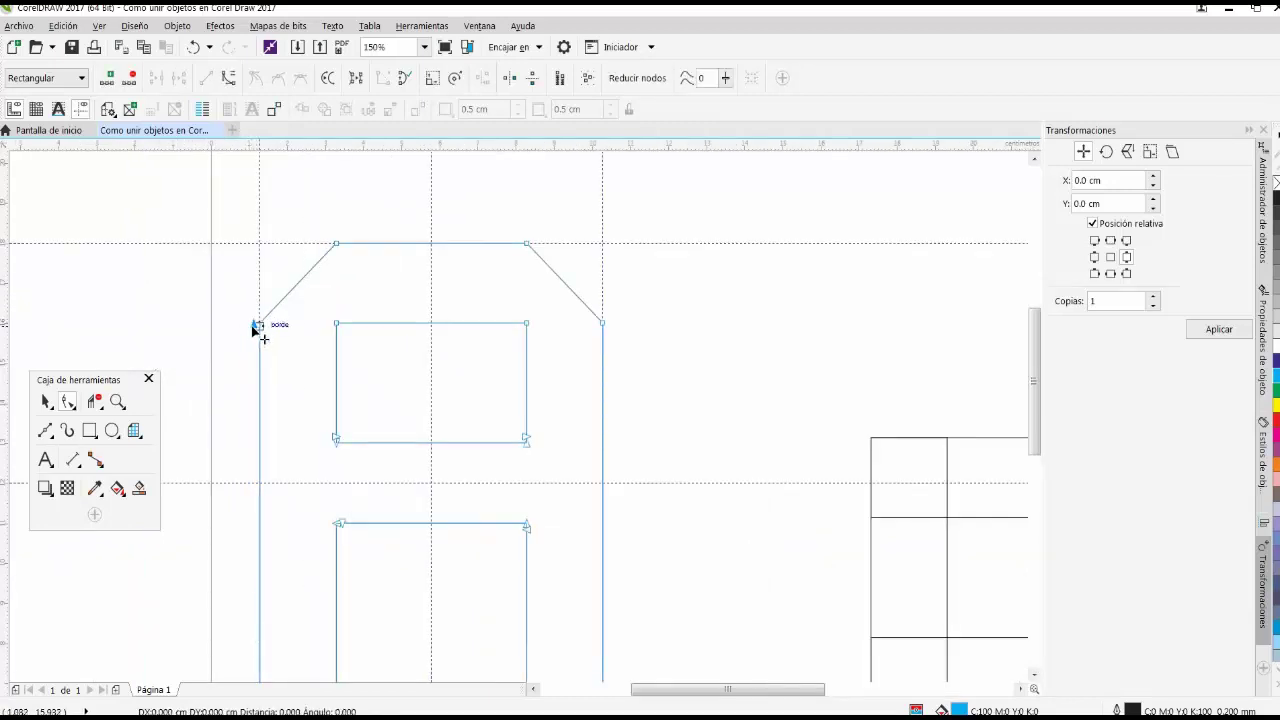
left_click(312, 438)
scroll(312, 438, "down", 2)
left_click(414, 437)
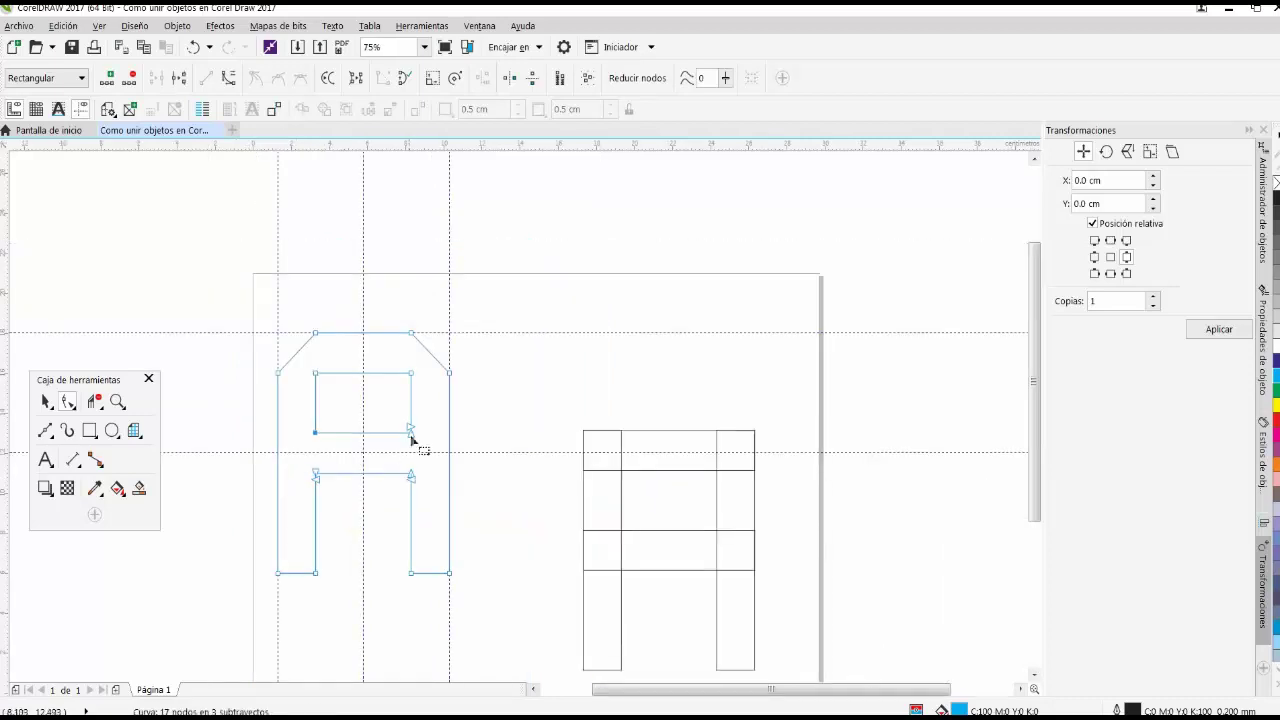
scroll(414, 437, "up", 4)
left_click_drag(408, 435, 412, 434)
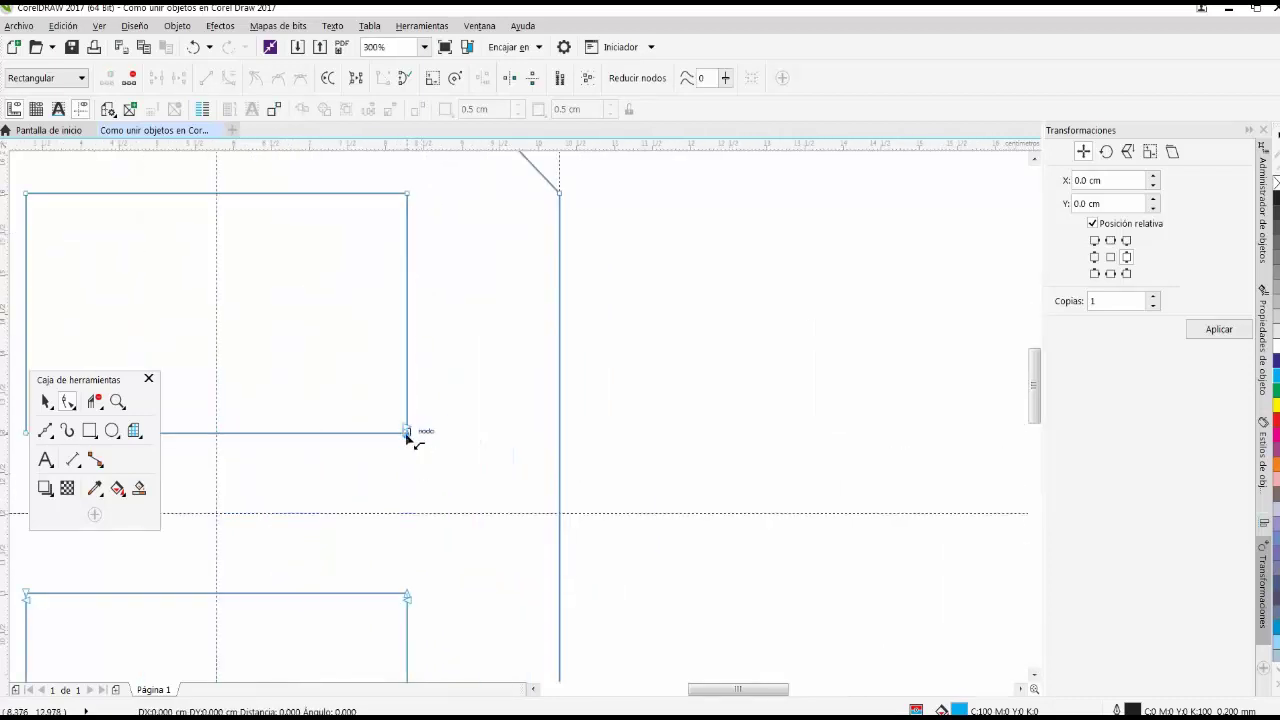
Join the open nodes at both upper corners of the gap between the letter A's legs and deselect the letter.
scroll(371, 399, "down", 1)
scroll(376, 496, "up", 2)
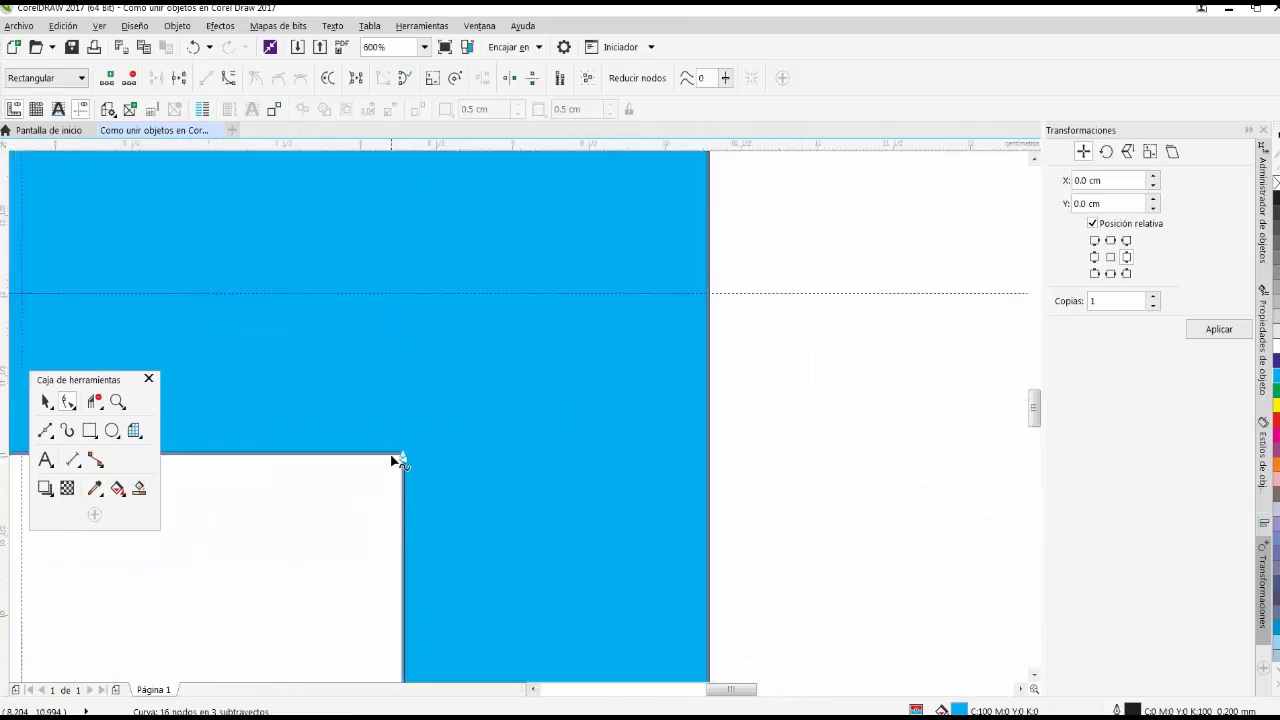
mouse_move(404, 460)
left_mouse_down()
mouse_move(405, 479)
mouse_move(405, 458)
left_mouse_up()
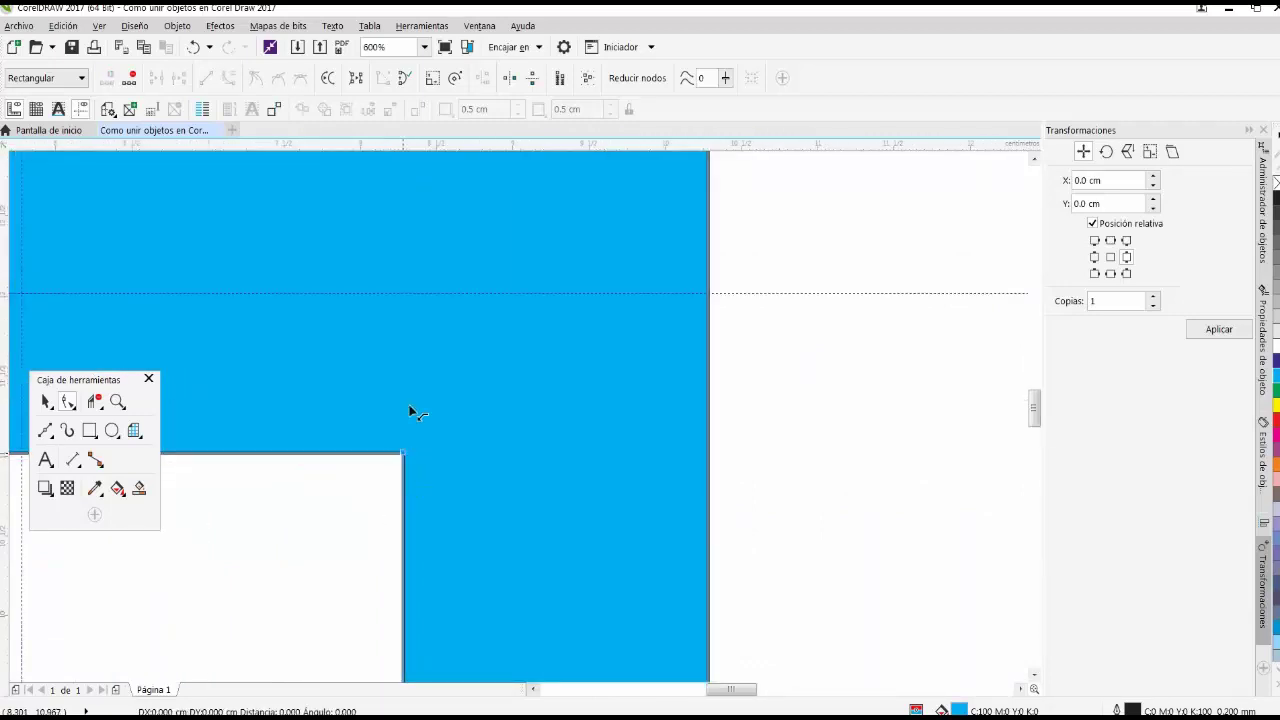
scroll(405, 412, "down", 2)
scroll(213, 462, "up", 1)
mouse_move(233, 450)
left_mouse_down()
mouse_move(234, 486)
mouse_move(237, 451)
left_mouse_up()
scroll(294, 411, "down", 1)
scroll(303, 451, "down", 1)
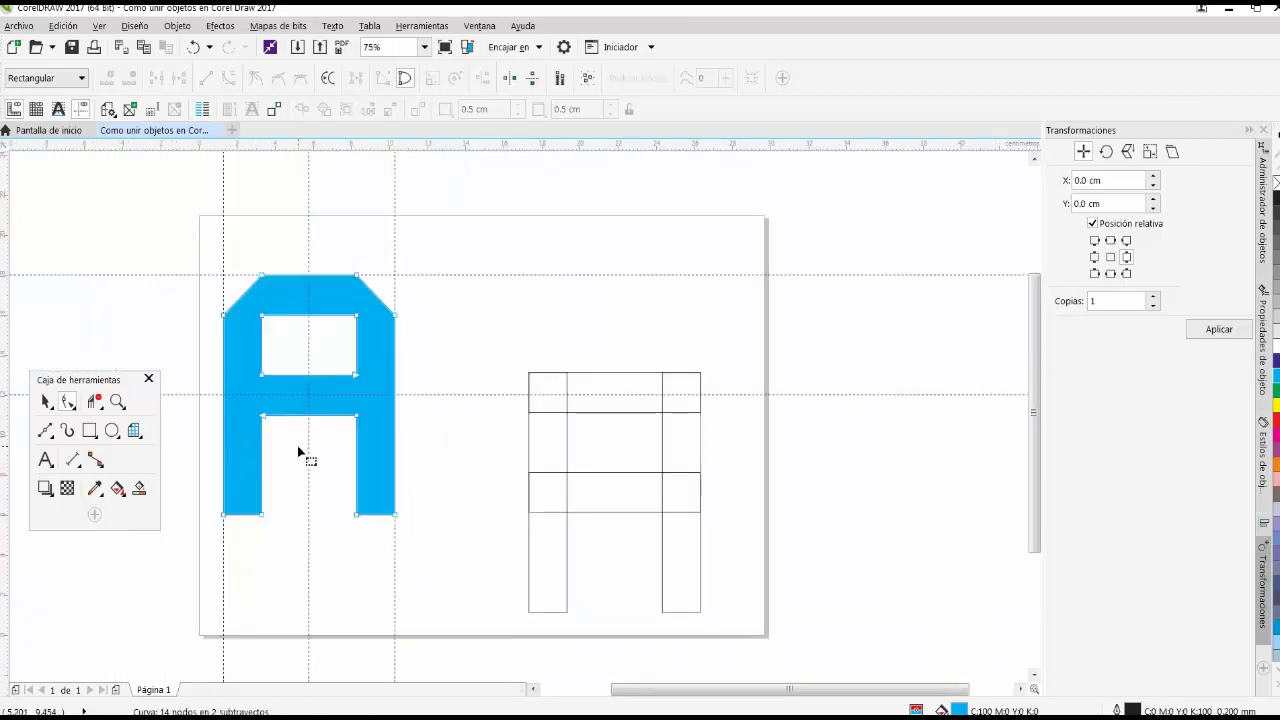
scroll(297, 445, "up", 1)
scroll(283, 440, "down", 1)
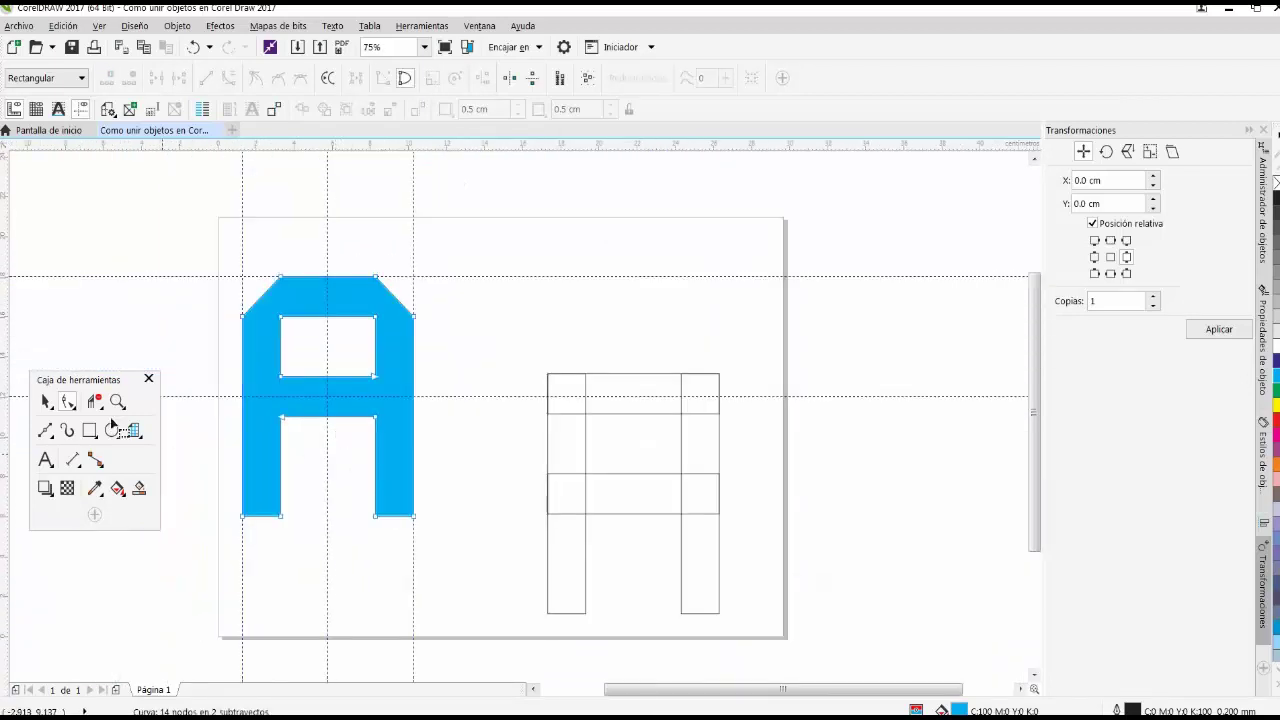
left_click(45, 401)
left_click(213, 311)
scroll(213, 311, "down", 1)
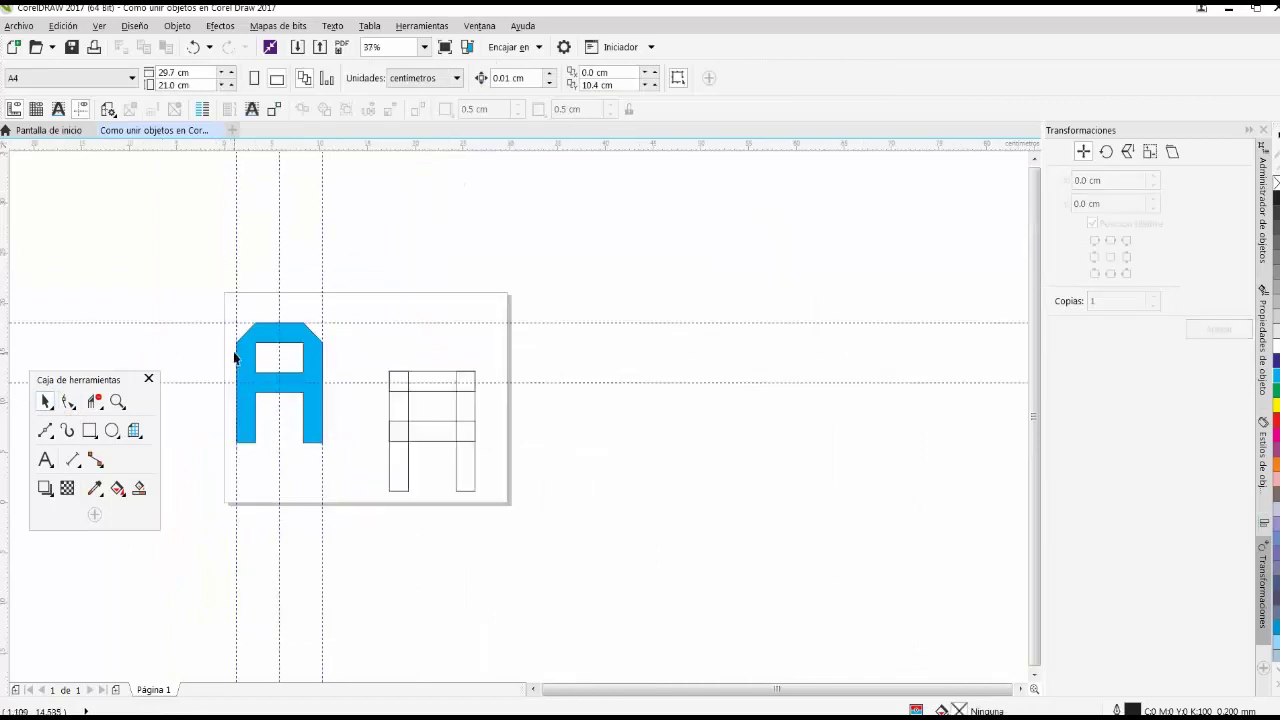
scroll(340, 350, "up", 1)
scroll(346, 362, "down", 1)
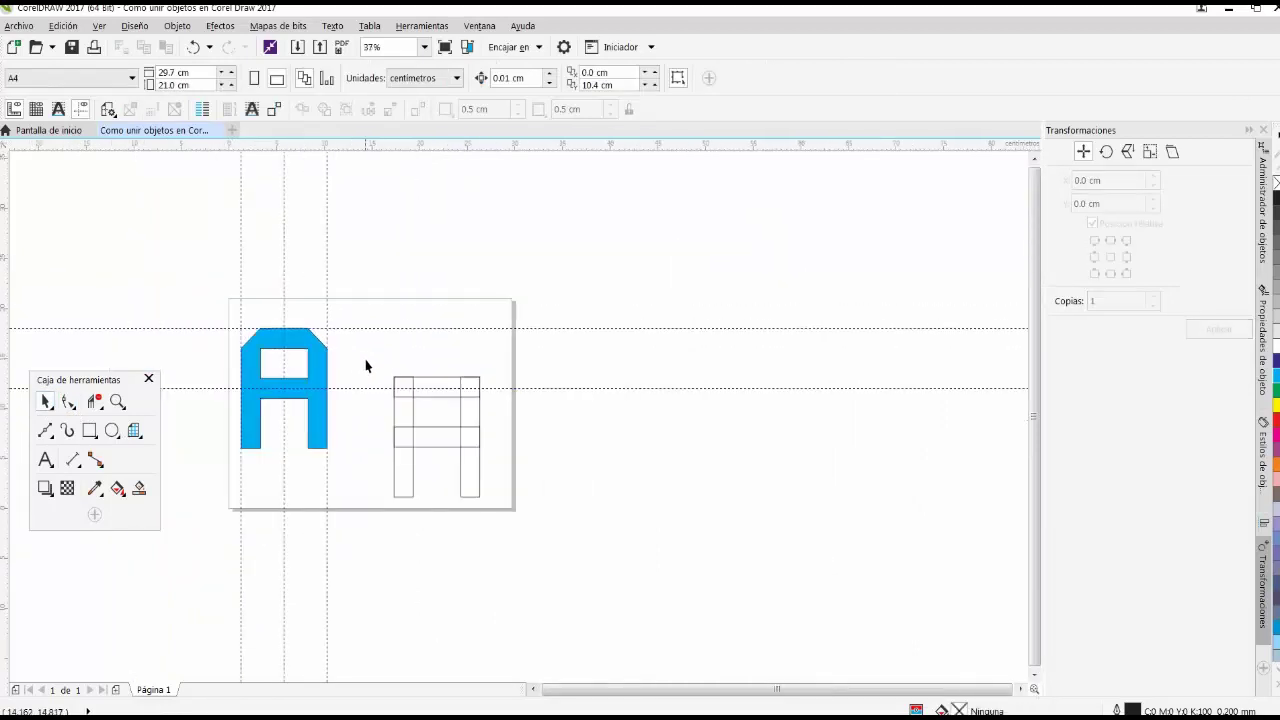
scroll(390, 377, "up", 1)
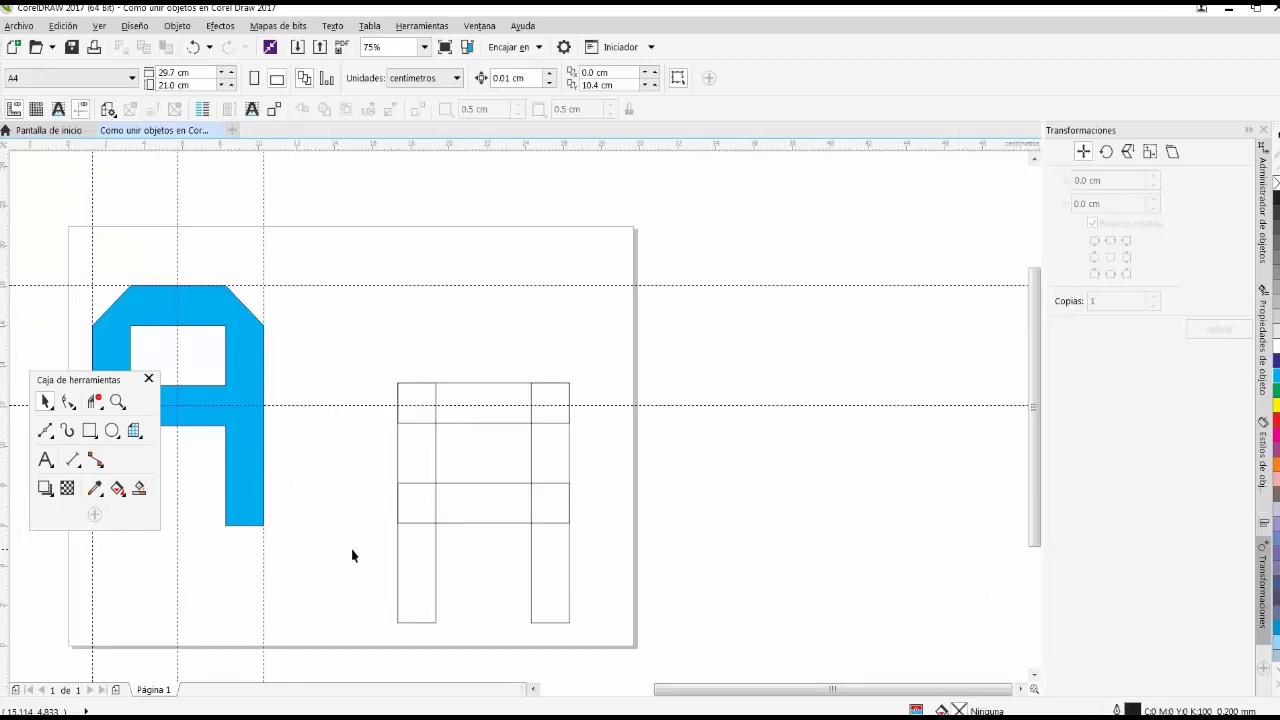
scroll(346, 465, "down", 1)
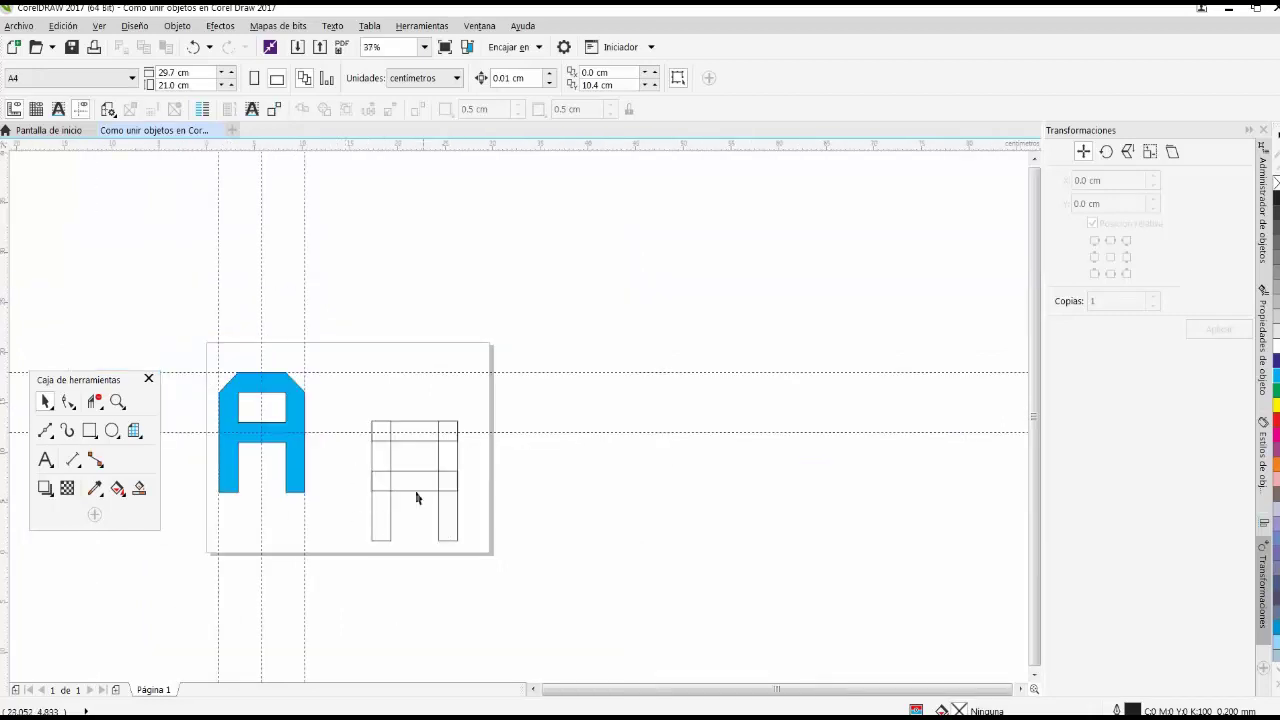
scroll(417, 497, "up", 1)
scroll(446, 358, "down", 1)
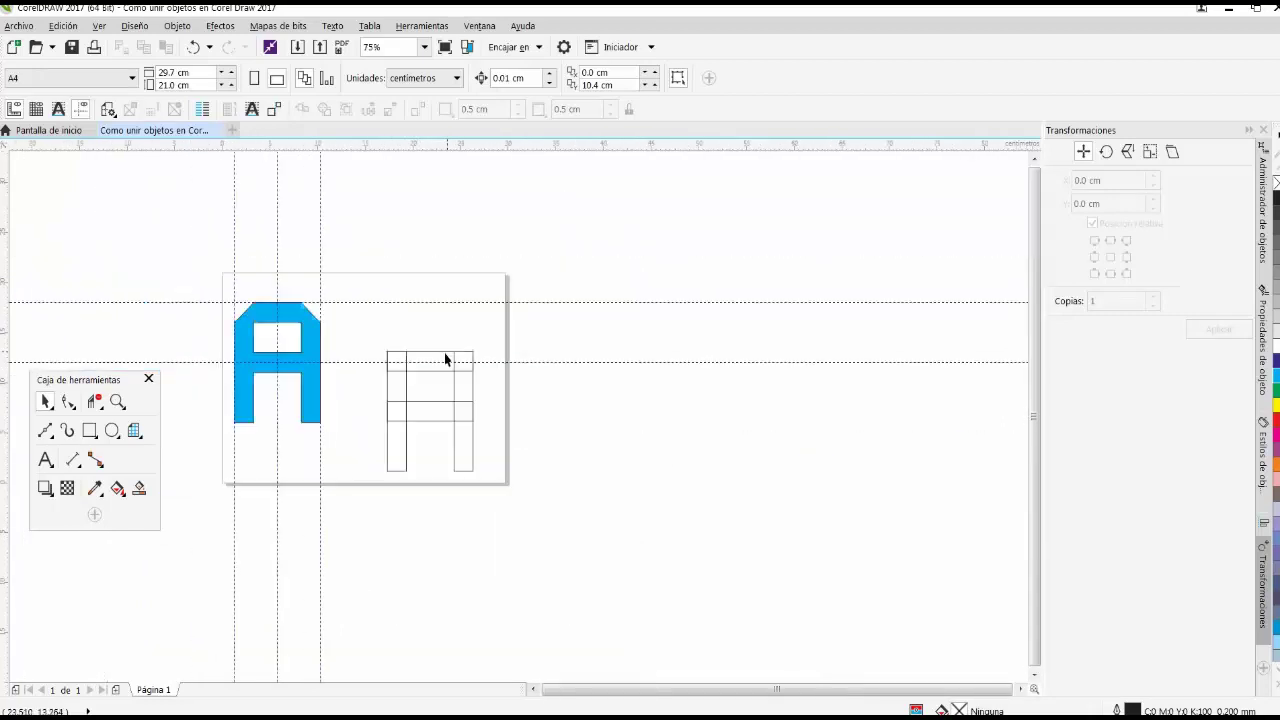
Move the filled letter A off the page to the right and align the four-rectangle copy with the guidelines in its former place.
left_click_drag(314, 420, 648, 368)
left_click_drag(368, 327, 514, 509)
left_click_drag(430, 407, 257, 299)
scroll(245, 330, "up", 5)
scroll(240, 280, "down", 3)
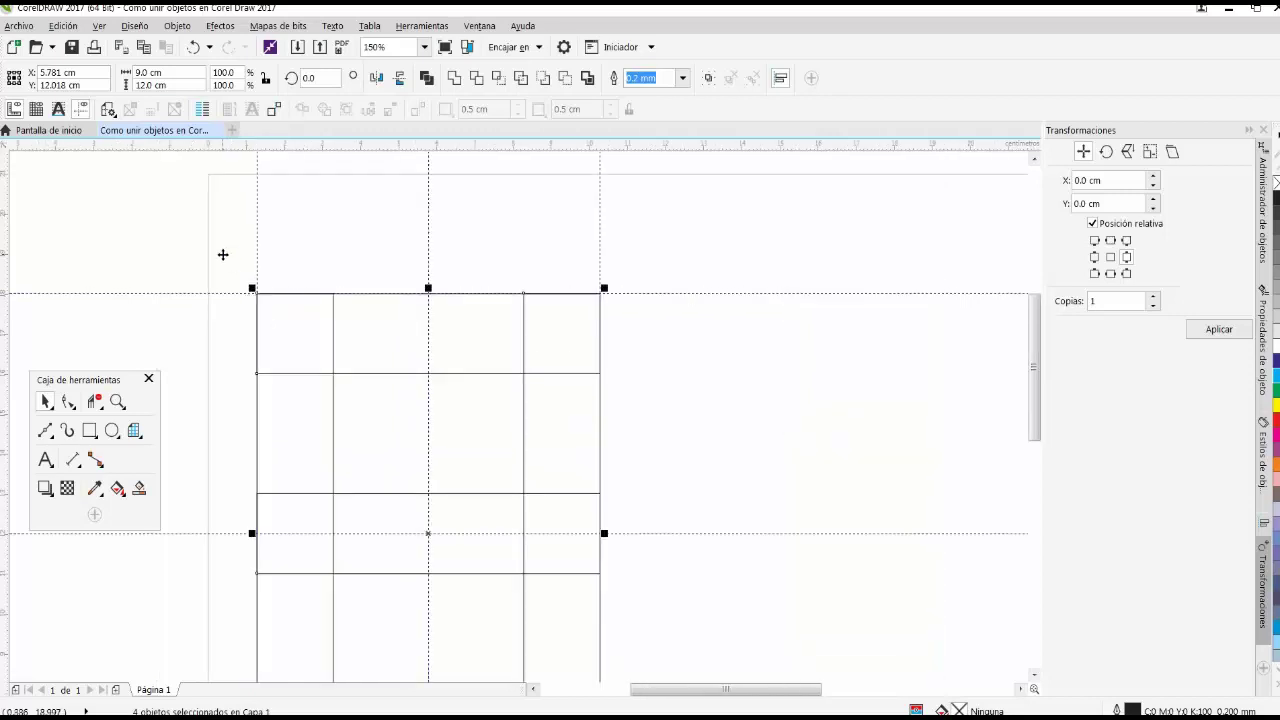
left_click(223, 251)
scroll(230, 300, "down", 2)
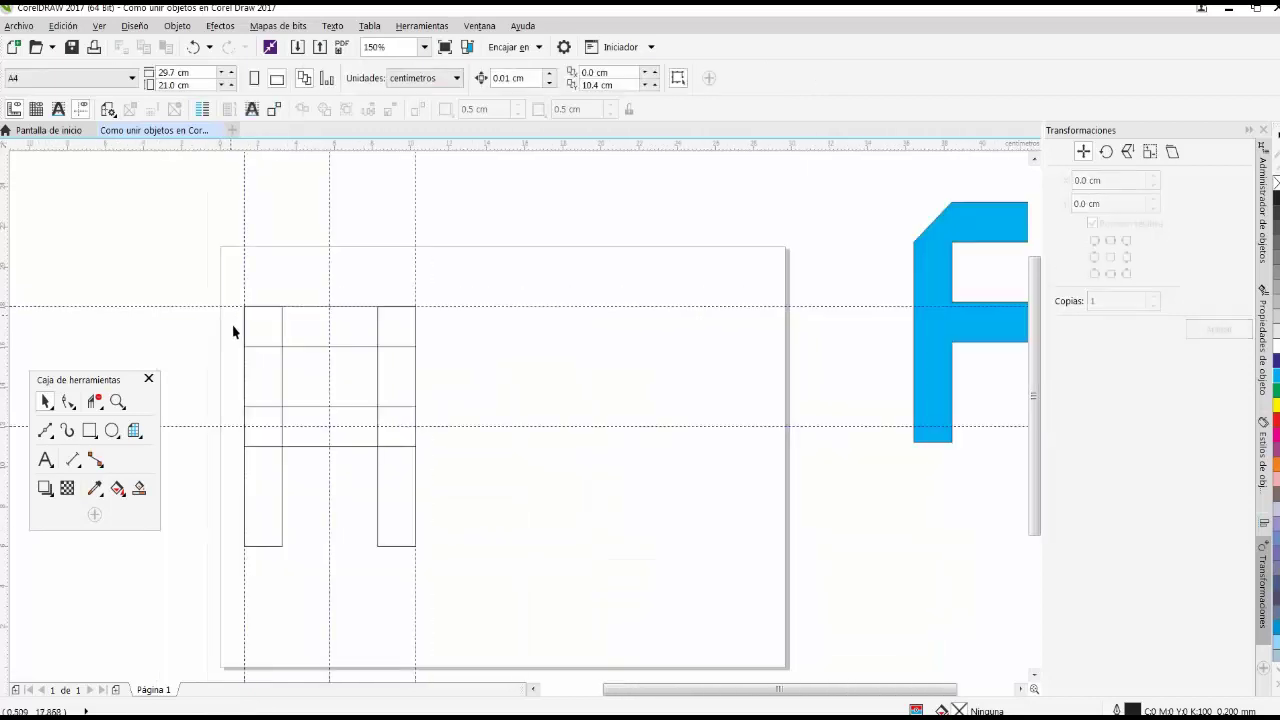
Duplicate the top horizontal bar near the vertical bars' lower ends and add a horizontal guideline at those ends.
left_click(307, 347)
left_click_drag(309, 344, 312, 540)
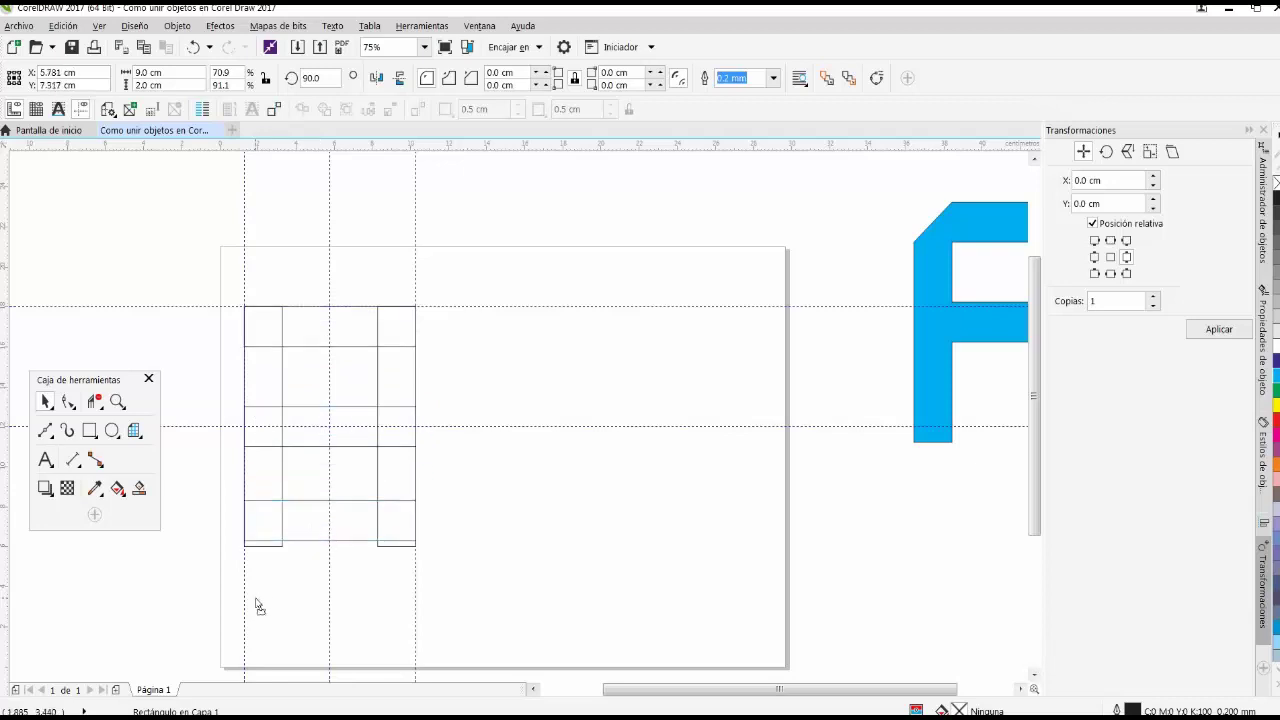
left_click(257, 604)
scroll(267, 546, "up", 4)
left_click_drag(274, 145, 274, 540)
scroll(325, 495, "down", 4)
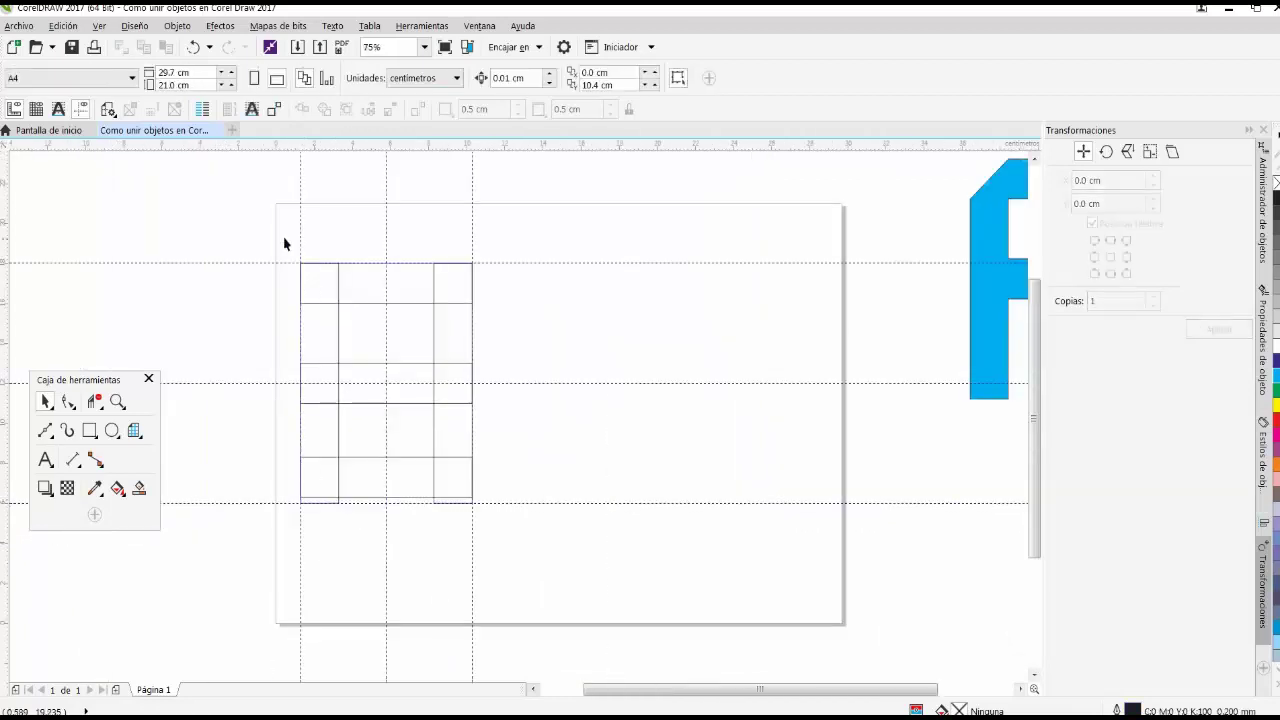
Set the outline width of all five rectangles to Muy fina.
left_click_drag(284, 243, 489, 531)
left_click(672, 86)
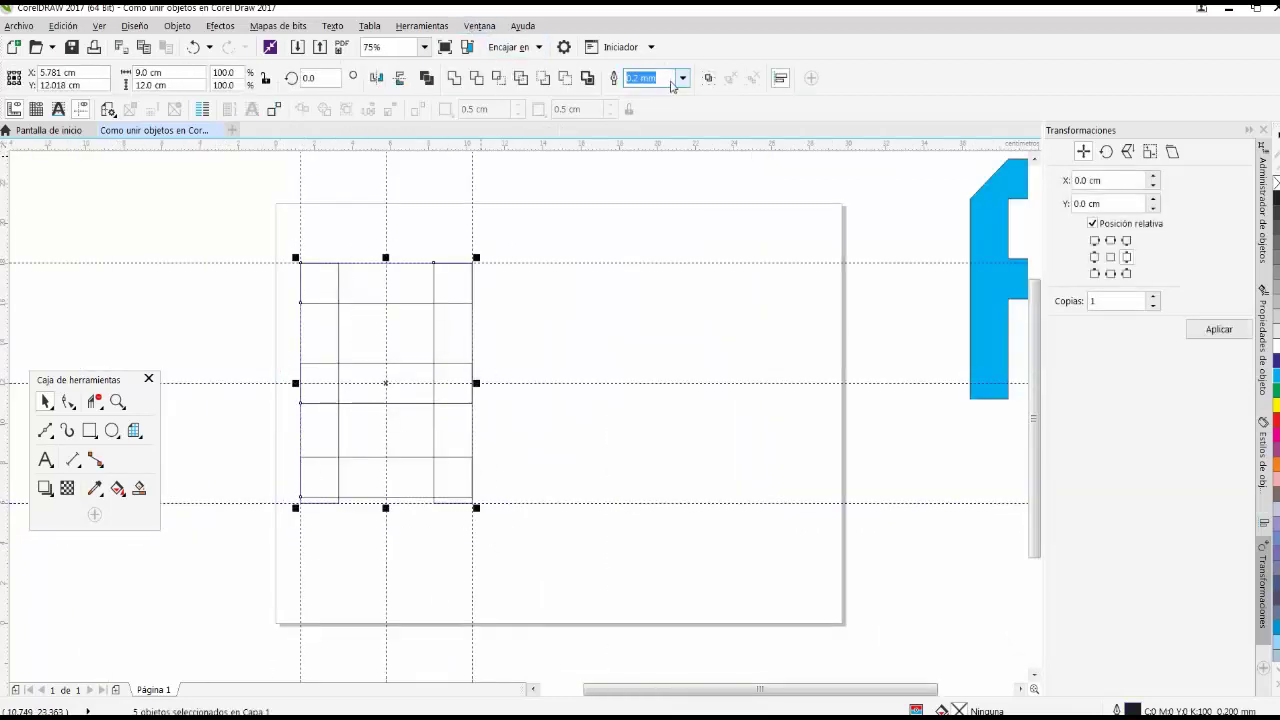
left_click(680, 80)
left_click(645, 105)
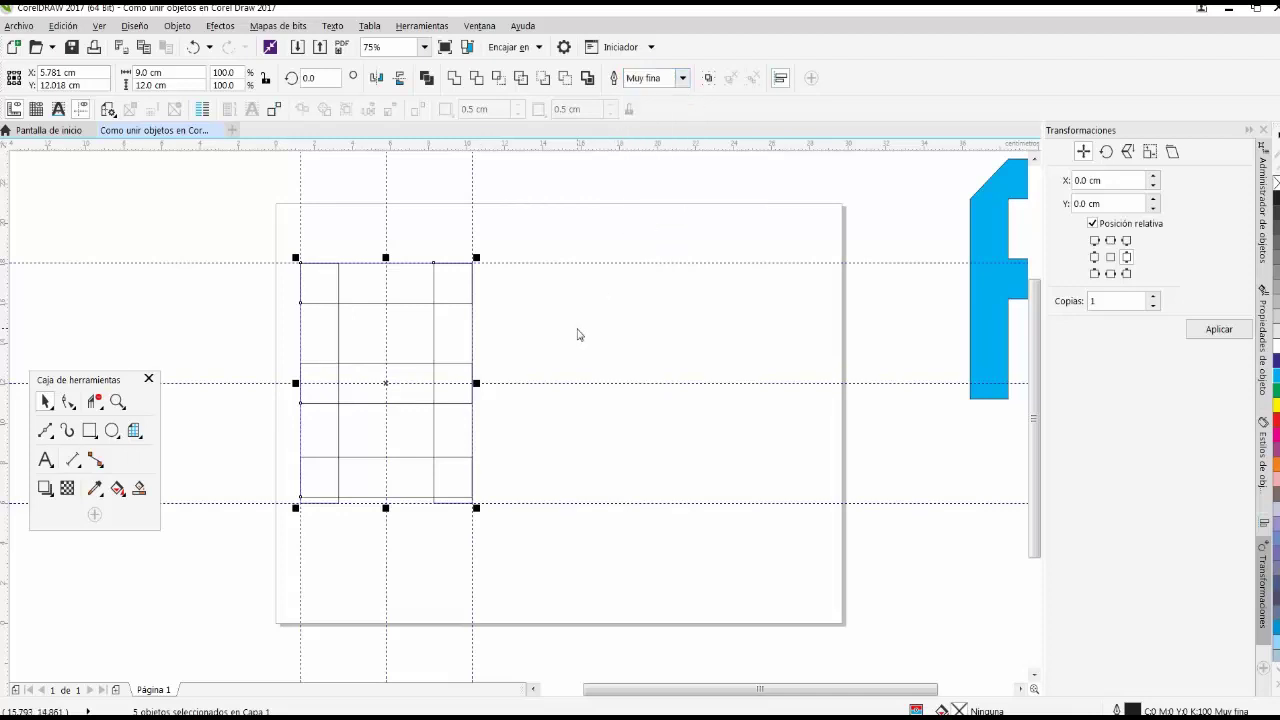
Move the bottom horizontal bar down so its lower edge snaps to the guideline at the vertical bars' lower ends.
left_click(480, 500)
scroll(306, 526, "up", 2)
left_click_drag(484, 340, 482, 366)
left_click(363, 374)
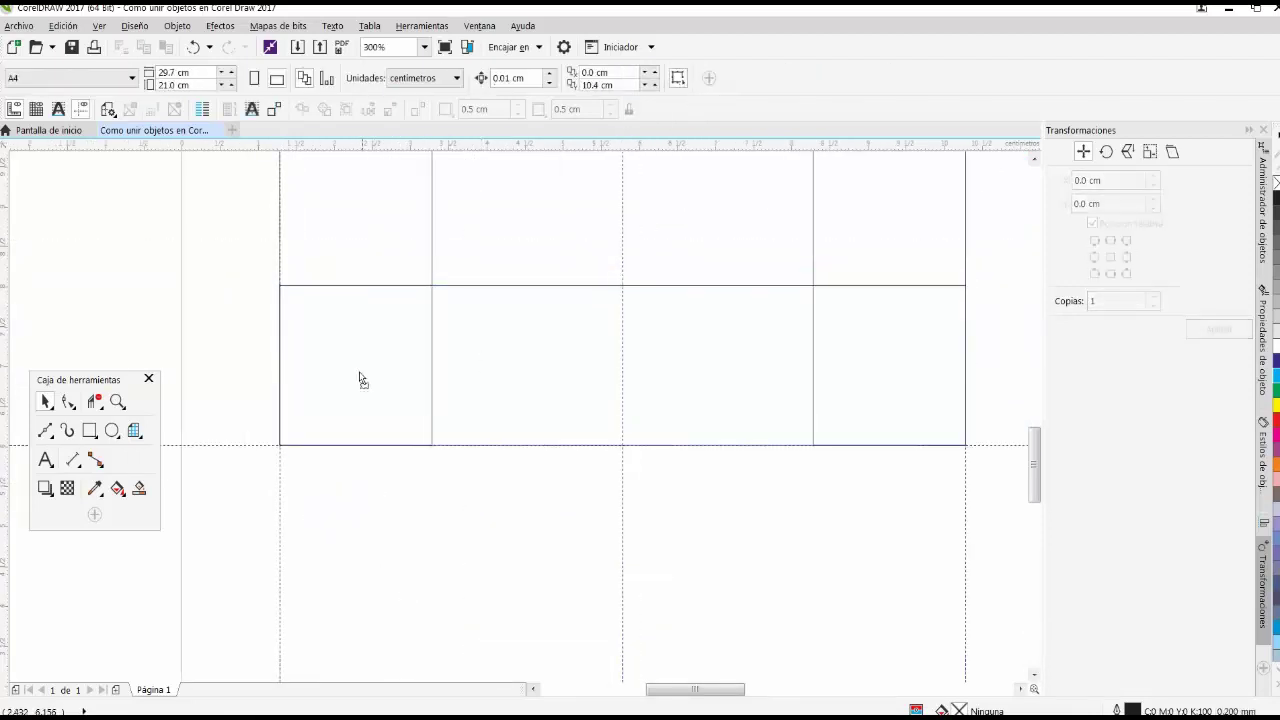
Narrow the bottom bar equally from both sides so its ends lie just inside the vertical bars' outer edges.
scroll(443, 368, "down", 1)
left_click(443, 368)
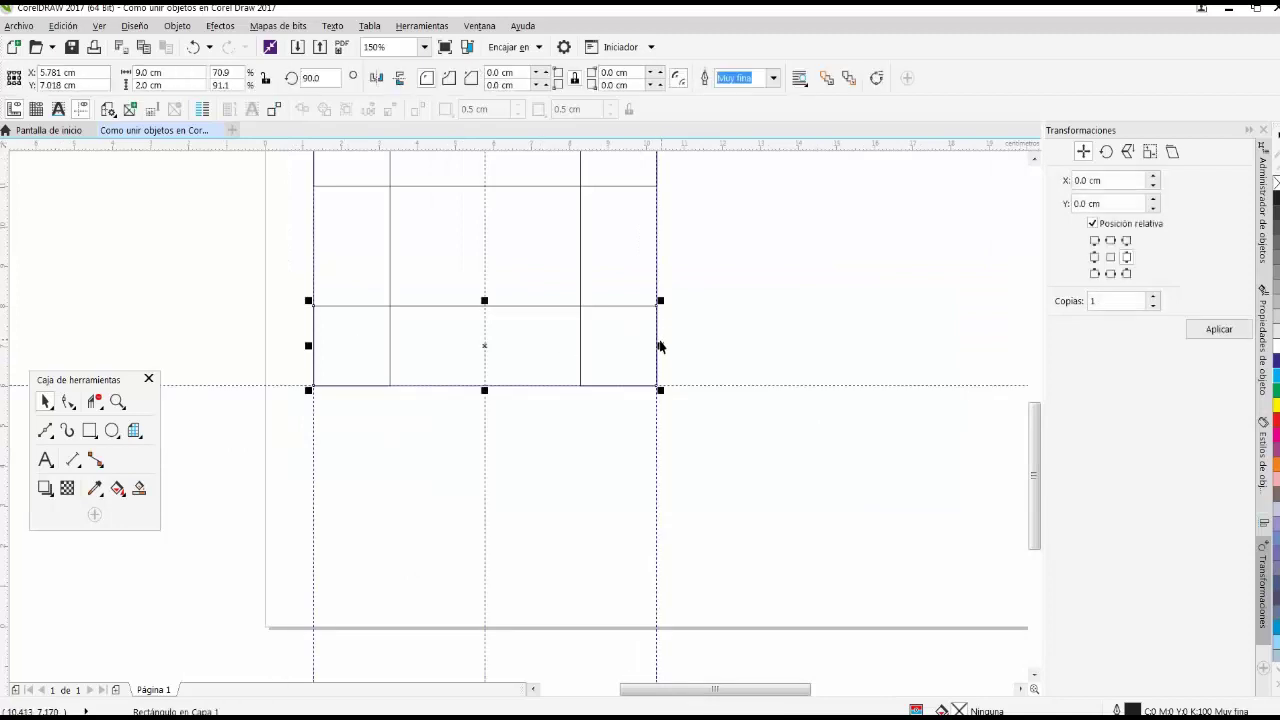
left_click_drag(659, 345, 649, 345)
left_click(397, 494)
scroll(397, 494, "down", 2)
scroll(426, 331, "up", 2)
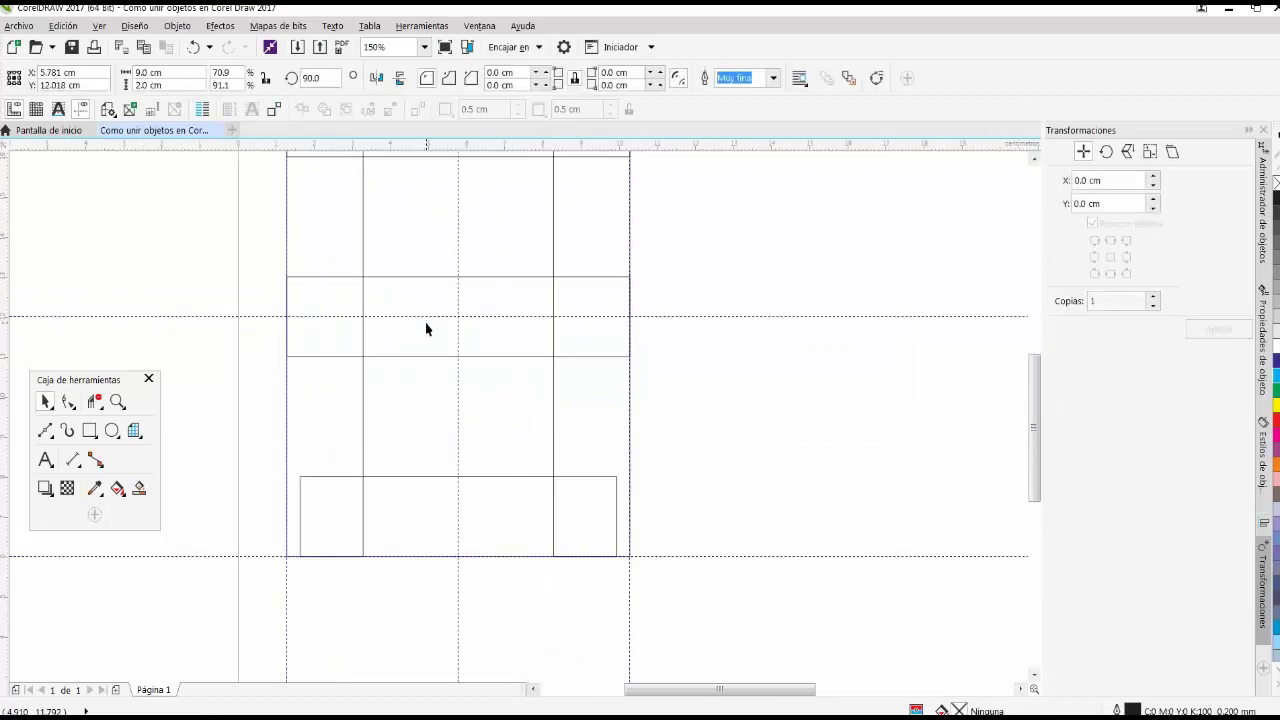
Narrow the middle bar symmetrically about its centre so its ends lie within the two vertical bars.
left_click(426, 329)
left_click_drag(633, 318, 610, 316)
scroll(211, 305, "down", 2)
left_click(211, 295)
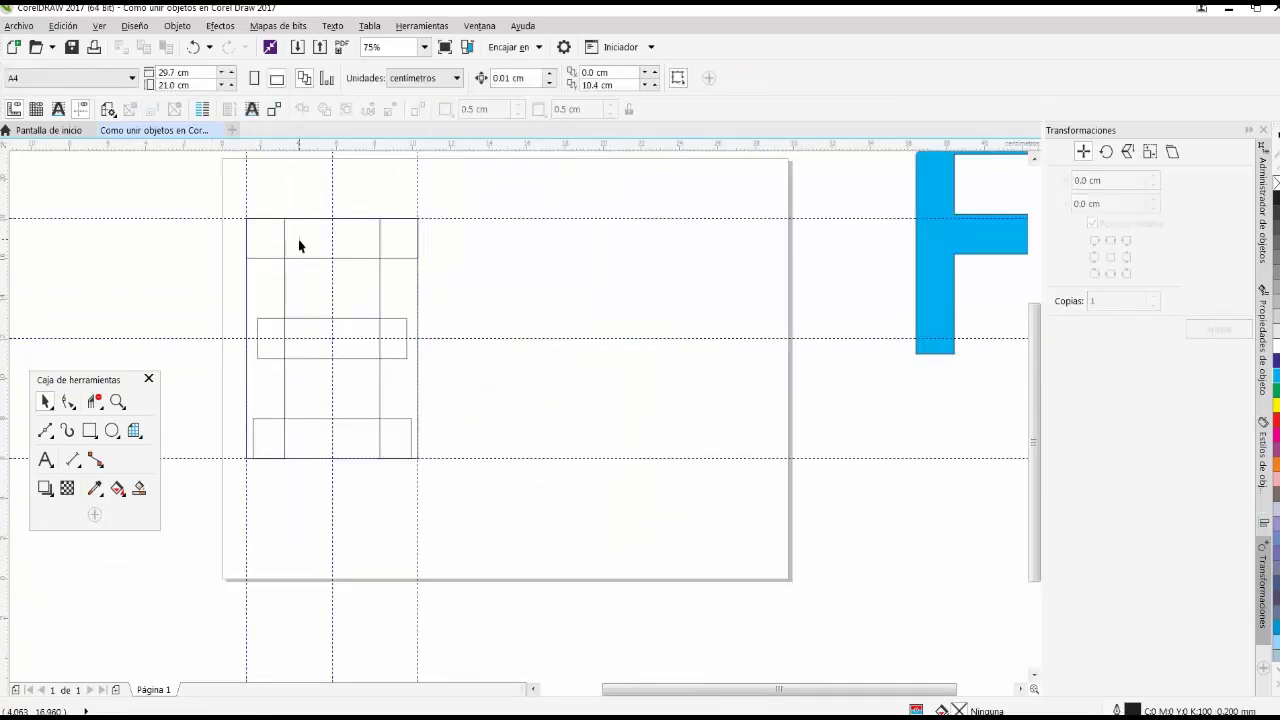
Narrow the top bar symmetrically to about 7.8 cm wide, matching the ends of the middle bar.
scroll(298, 239, "up", 4)
left_click(298, 243)
scroll(323, 354, "down", 2)
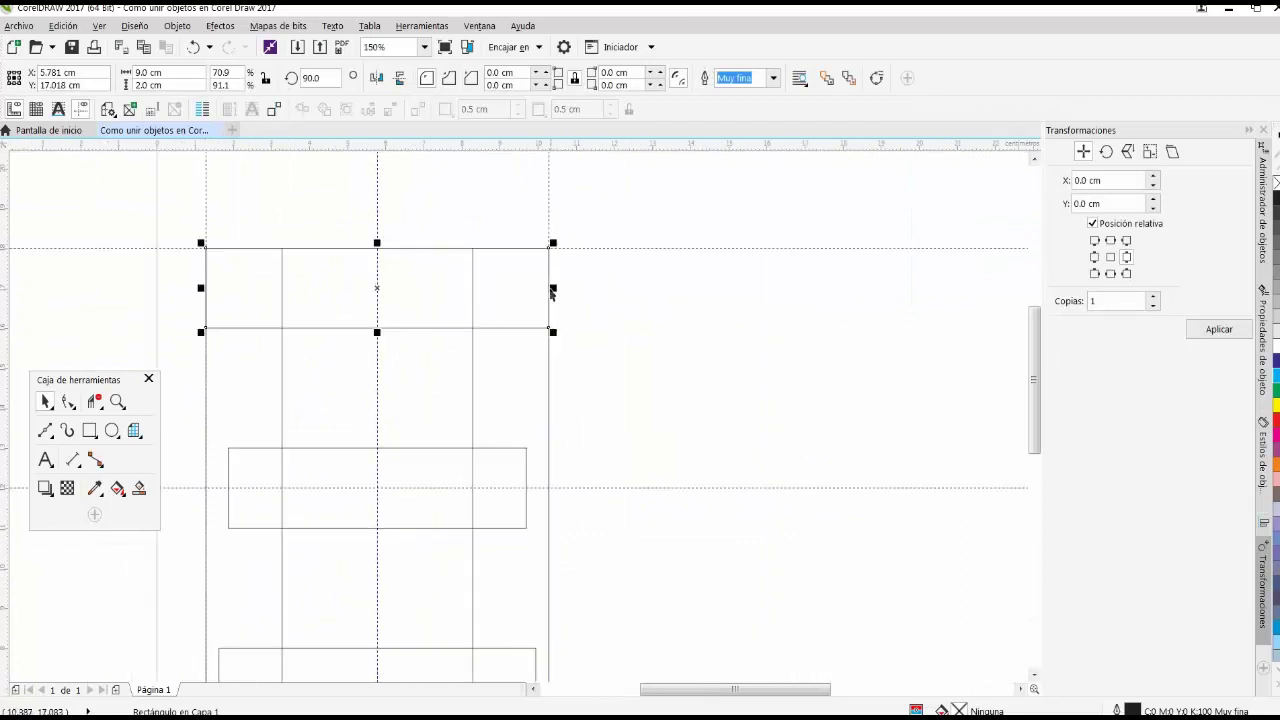
left_click_drag(552, 290, 530, 288)
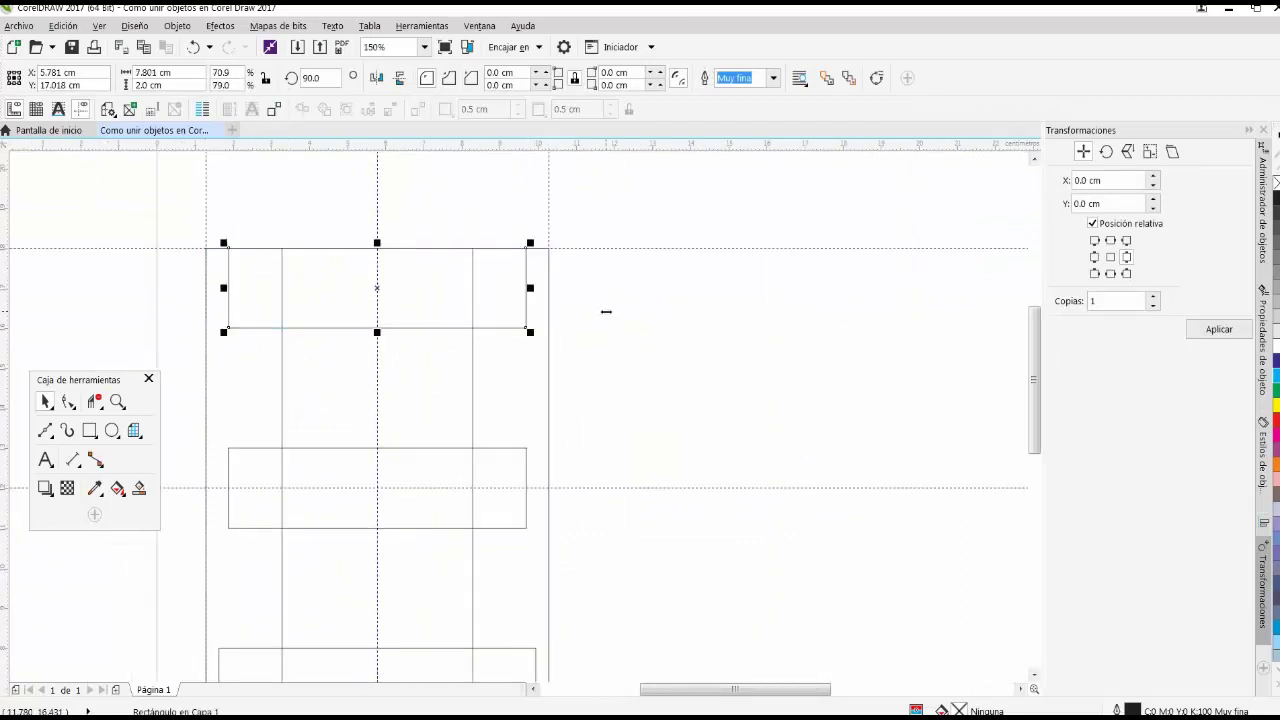
left_click(605, 312)
scroll(403, 322, "down", 2)
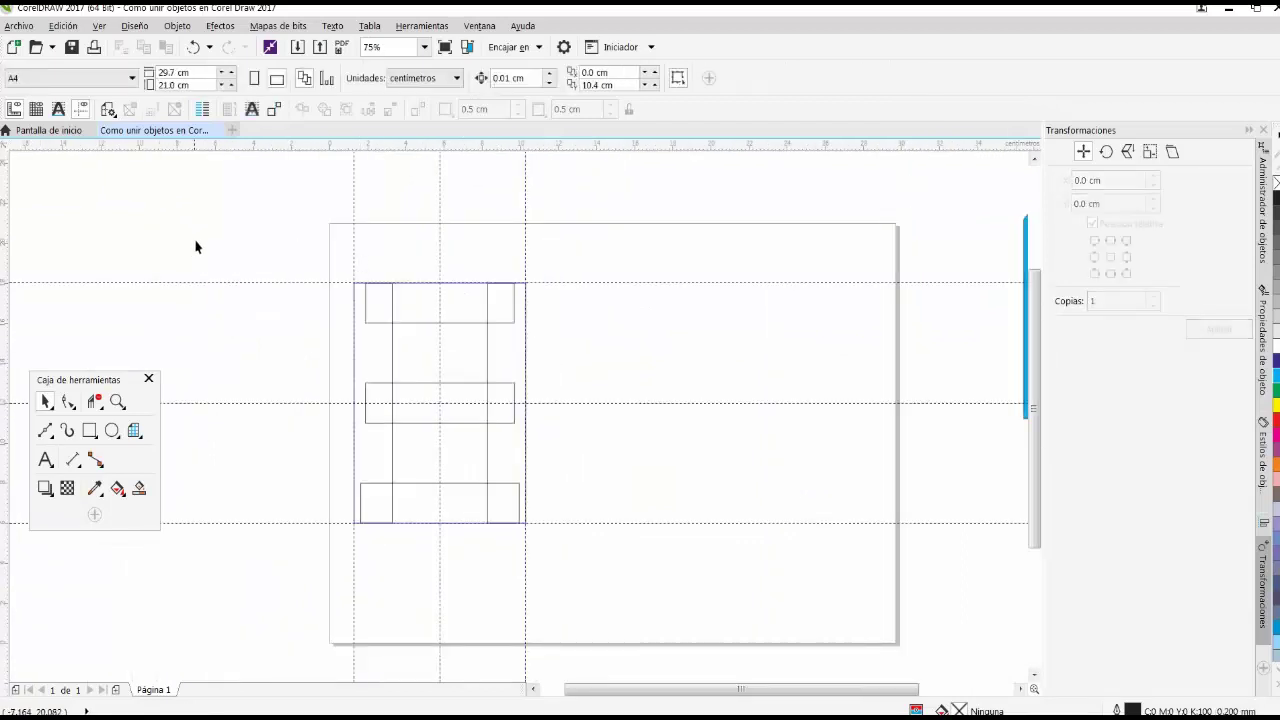
Add a horizontal guideline along the lower edge of the top bar.
scroll(215, 282, "down", 2)
scroll(296, 312, "up", 2)
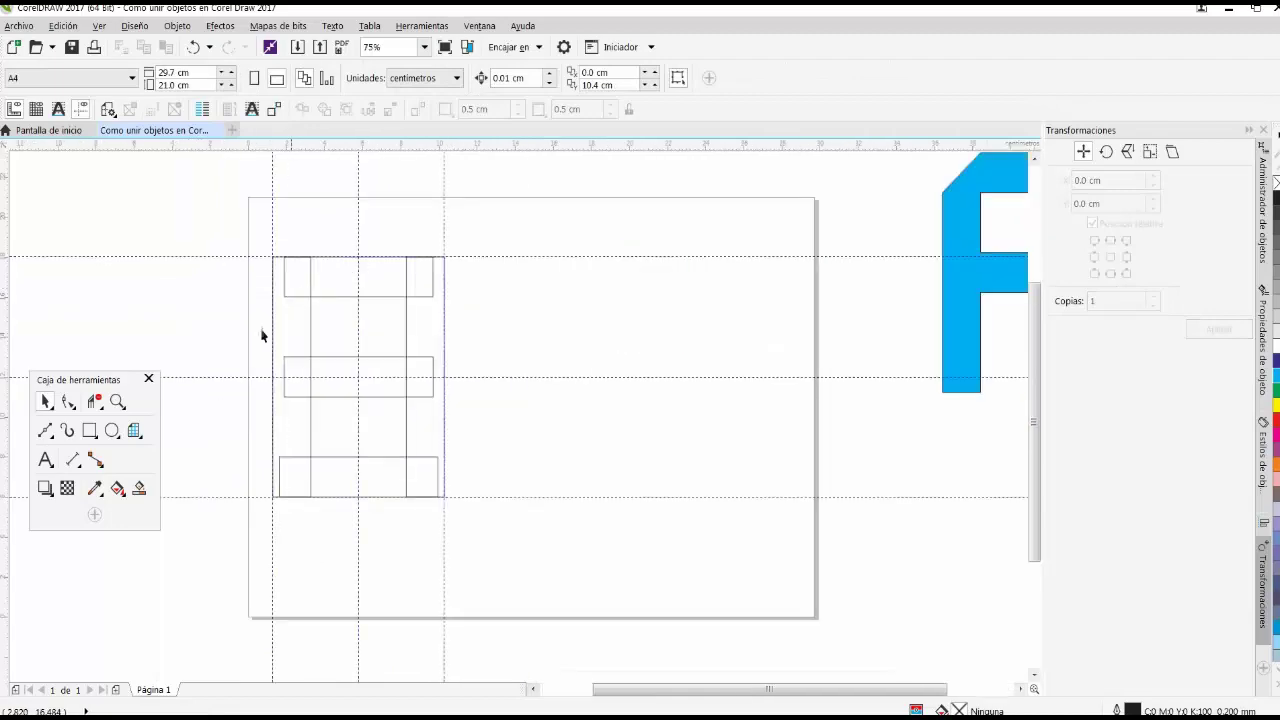
scroll(305, 257, "up", 2)
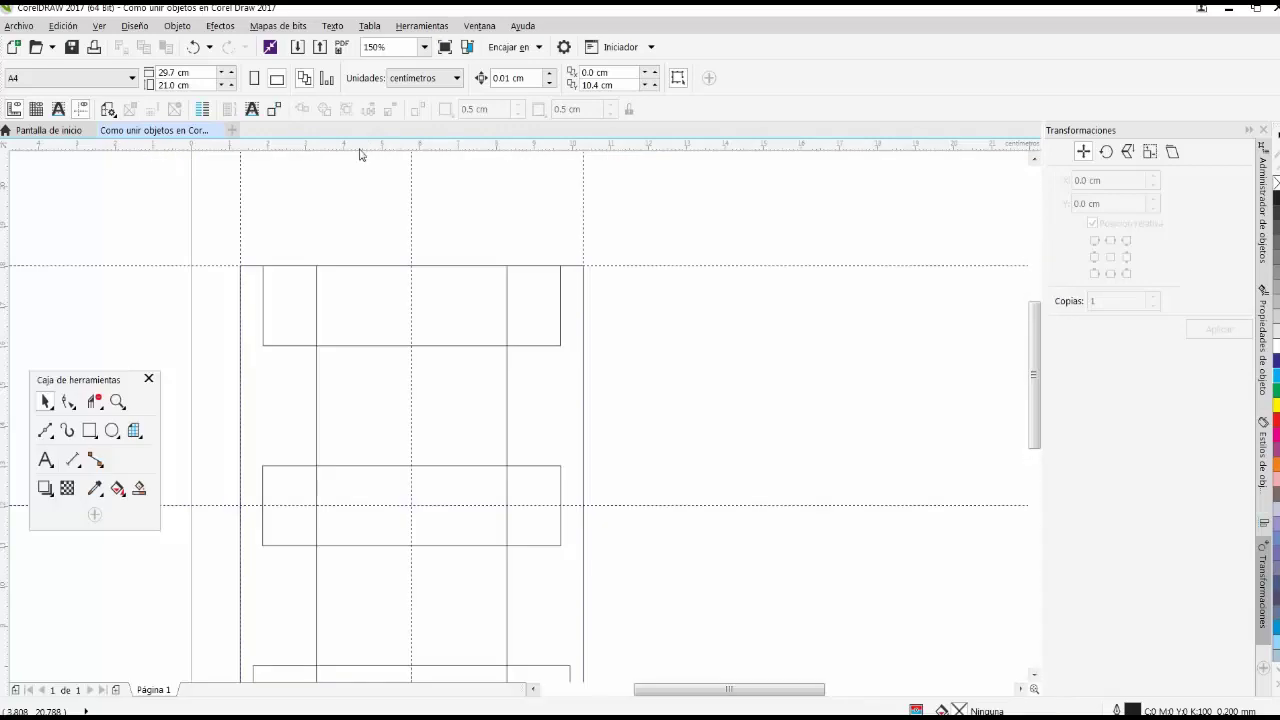
left_click_drag(360, 150, 380, 346)
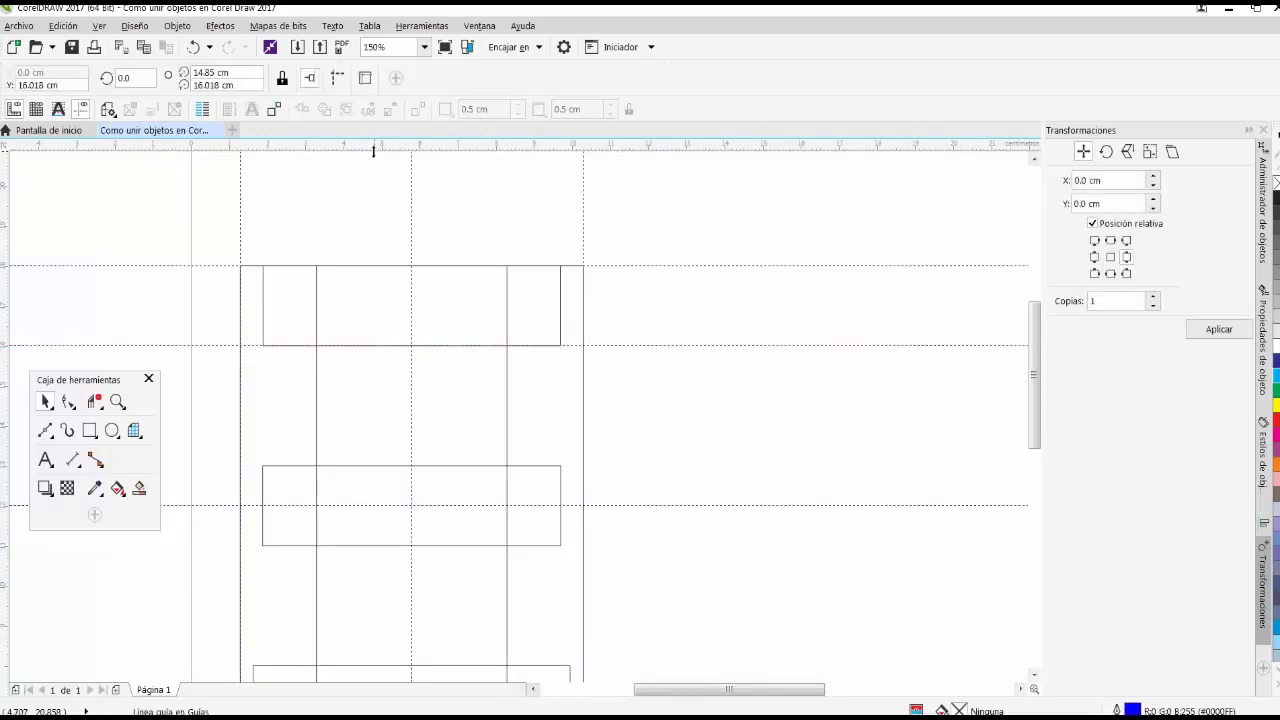
Add horizontal guidelines along the upper and lower edges of the middle bar, aligned exactly with those edges.
left_click_drag(373, 150, 386, 463)
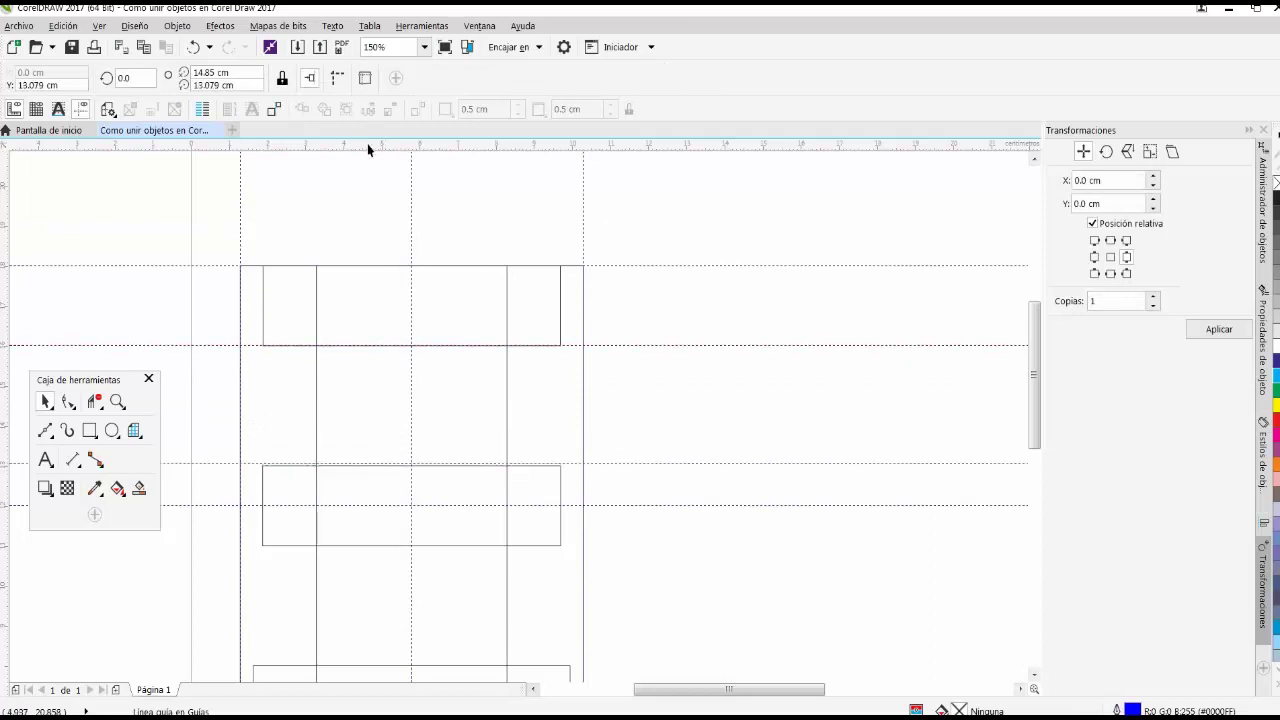
left_click_drag(368, 150, 368, 543)
scroll(389, 583, "up", 5)
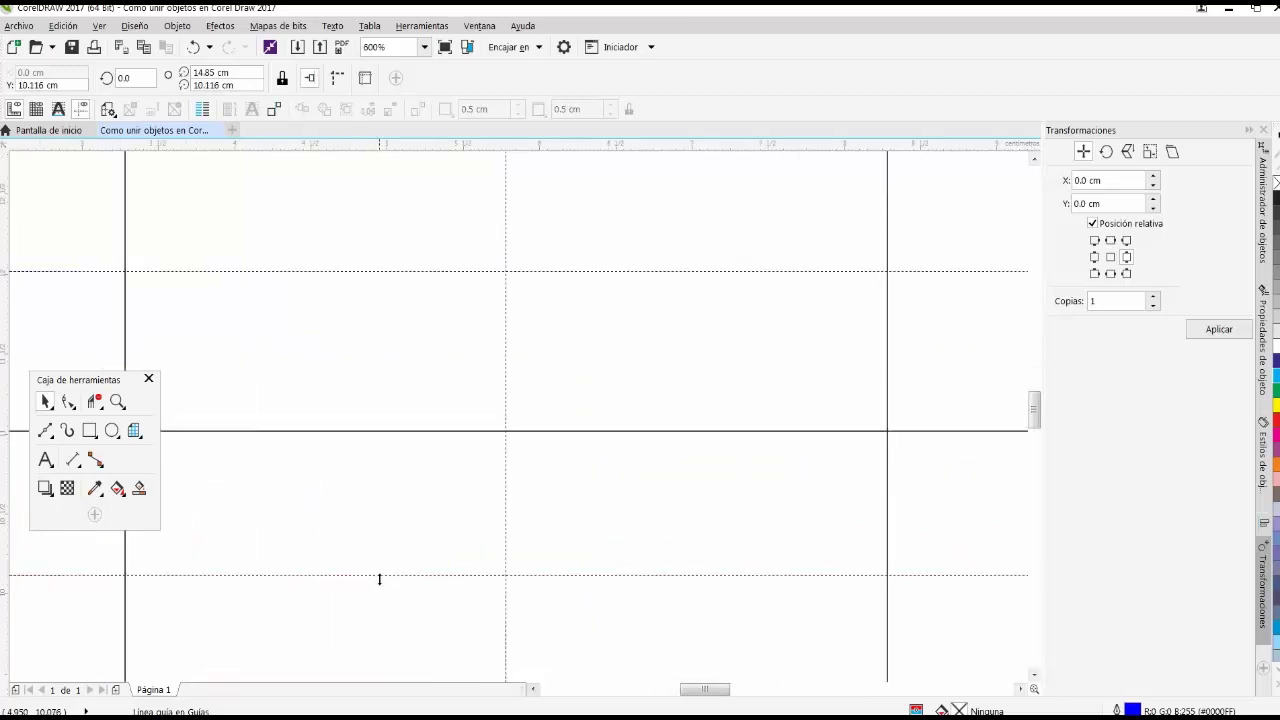
left_click(343, 514)
scroll(363, 400, "down", 3)
left_click_drag(388, 331, 393, 338)
scroll(393, 338, "down", 6)
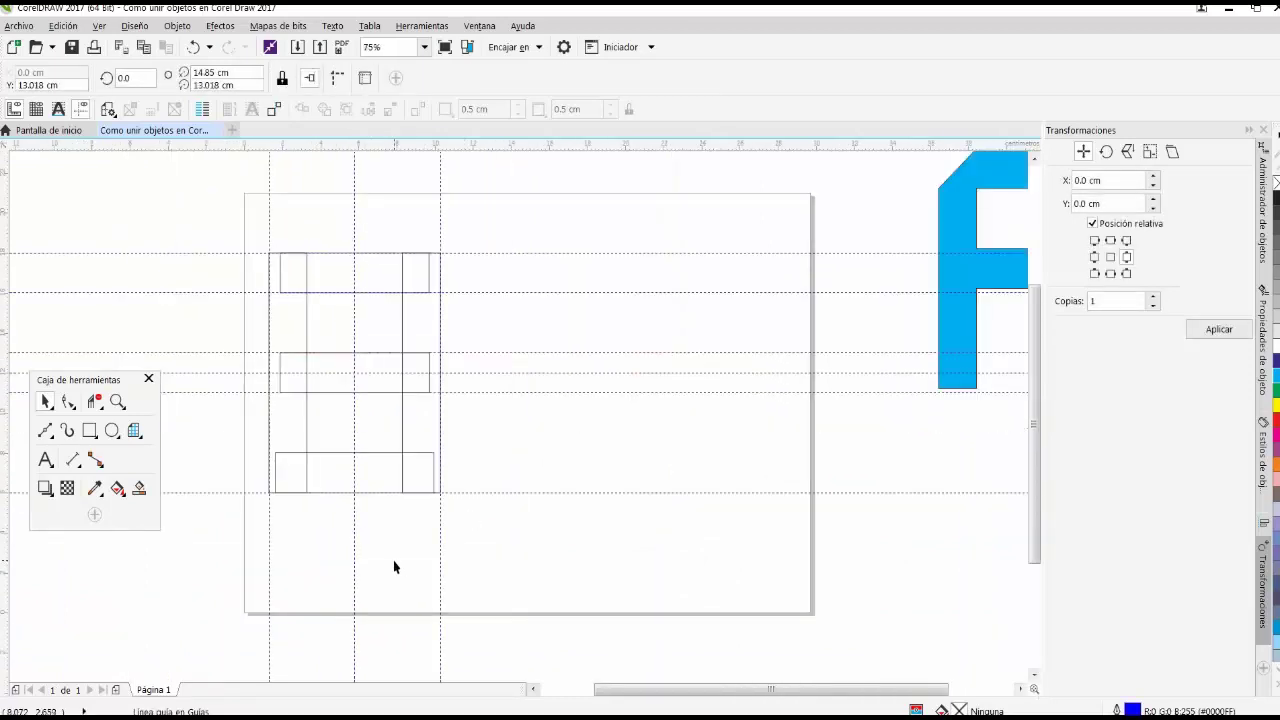
Add a horizontal guideline and align it exactly with the upper edge of the bottom bar.
left_click(335, 555)
scroll(335, 520, "up", 4)
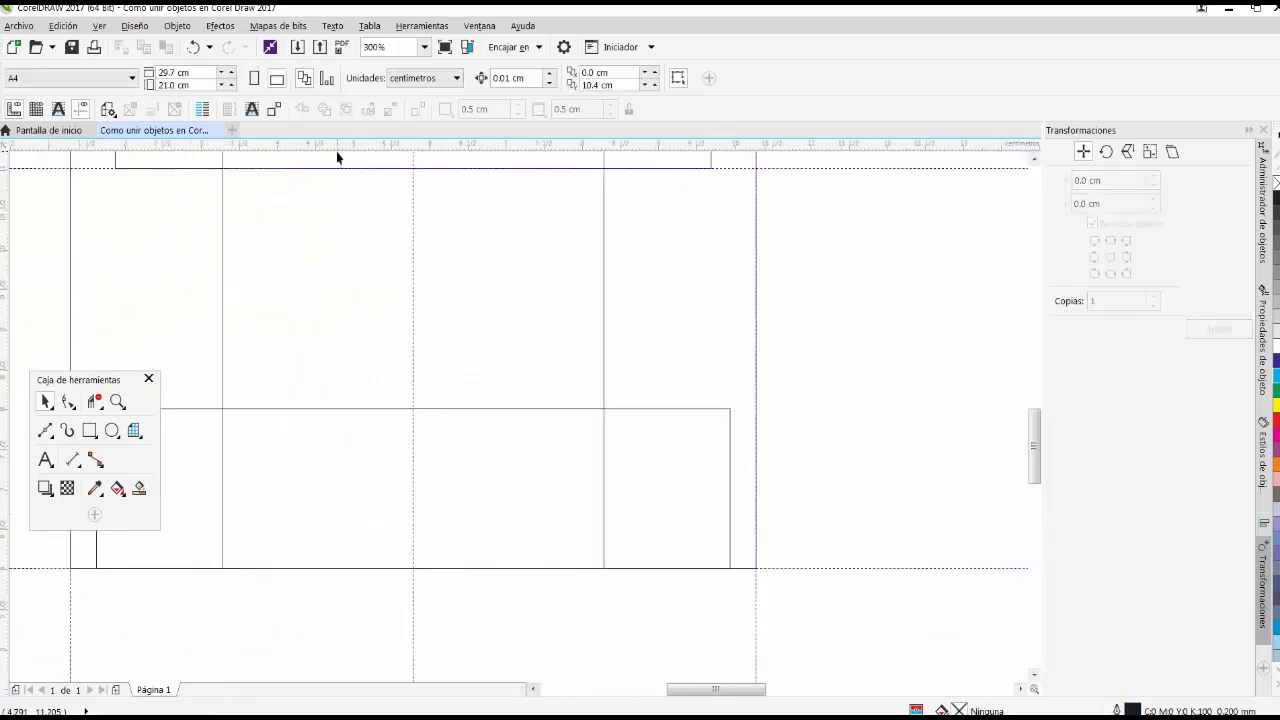
left_click_drag(337, 152, 341, 194)
left_click_drag(351, 423, 366, 409)
scroll(377, 417, "down", 6)
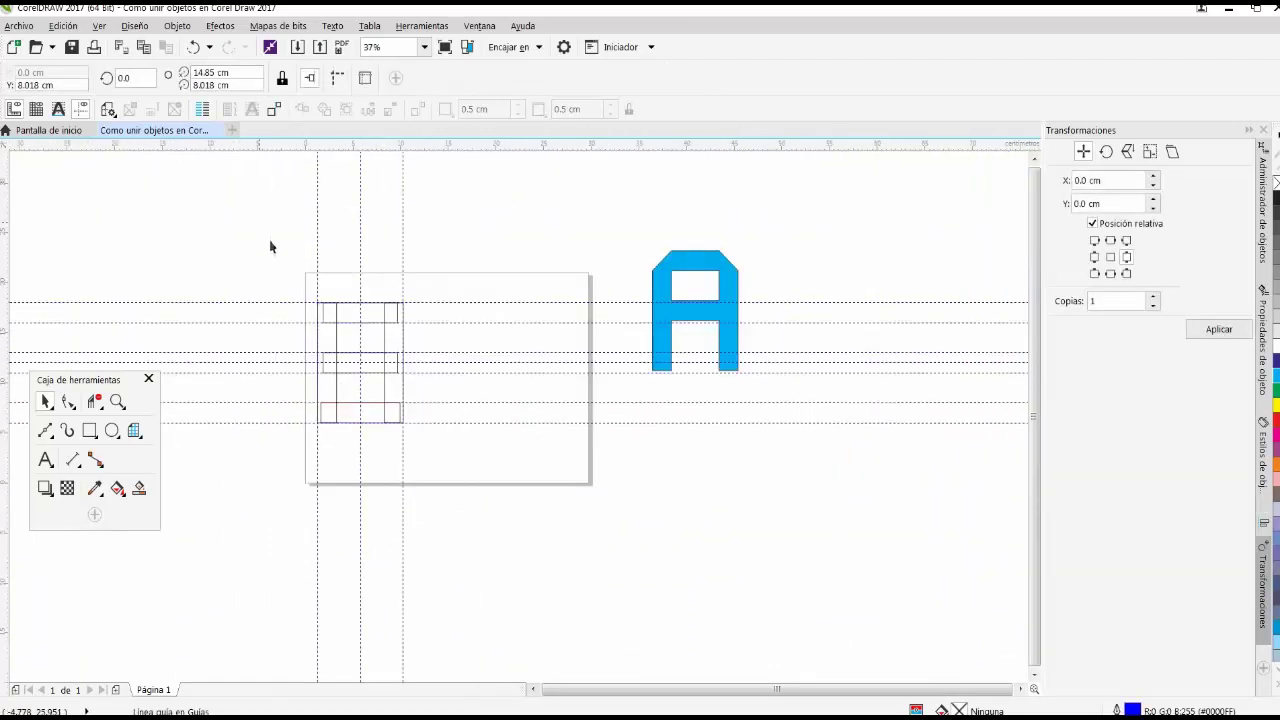
left_click(270, 247)
scroll(322, 297, "up", 4)
scroll(320, 301, "down", 2)
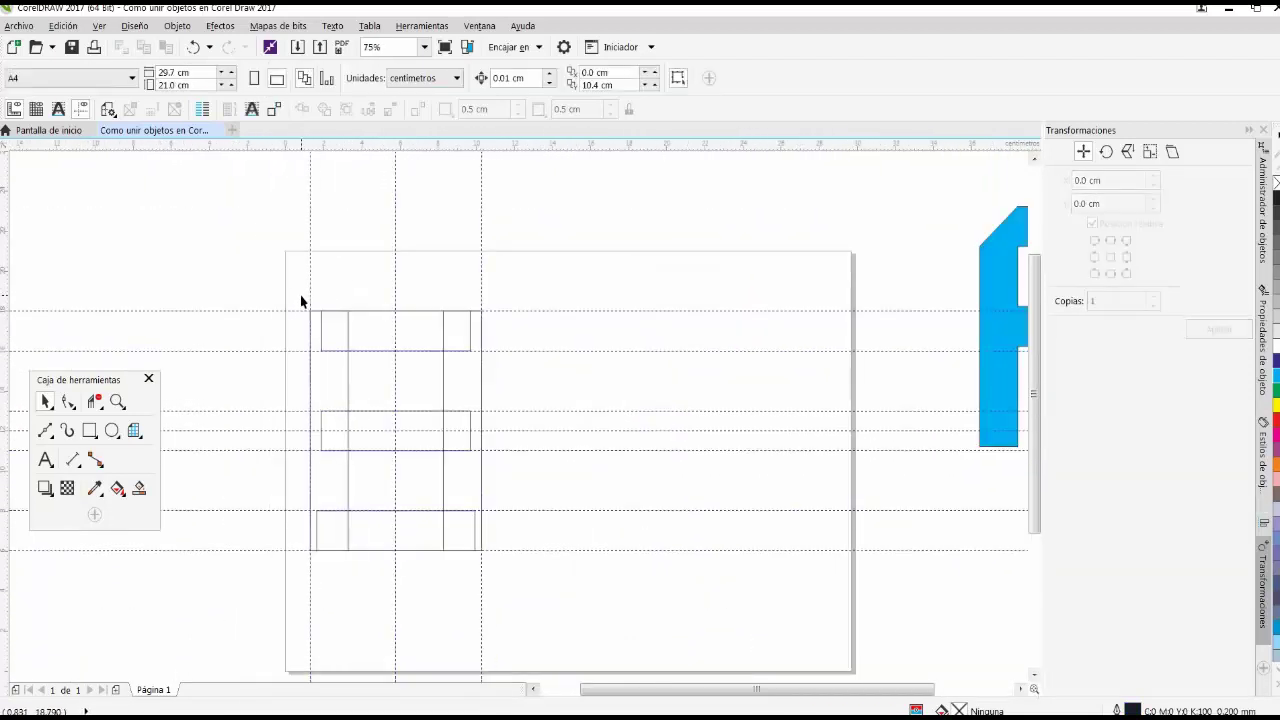
scroll(489, 331, "up", 2)
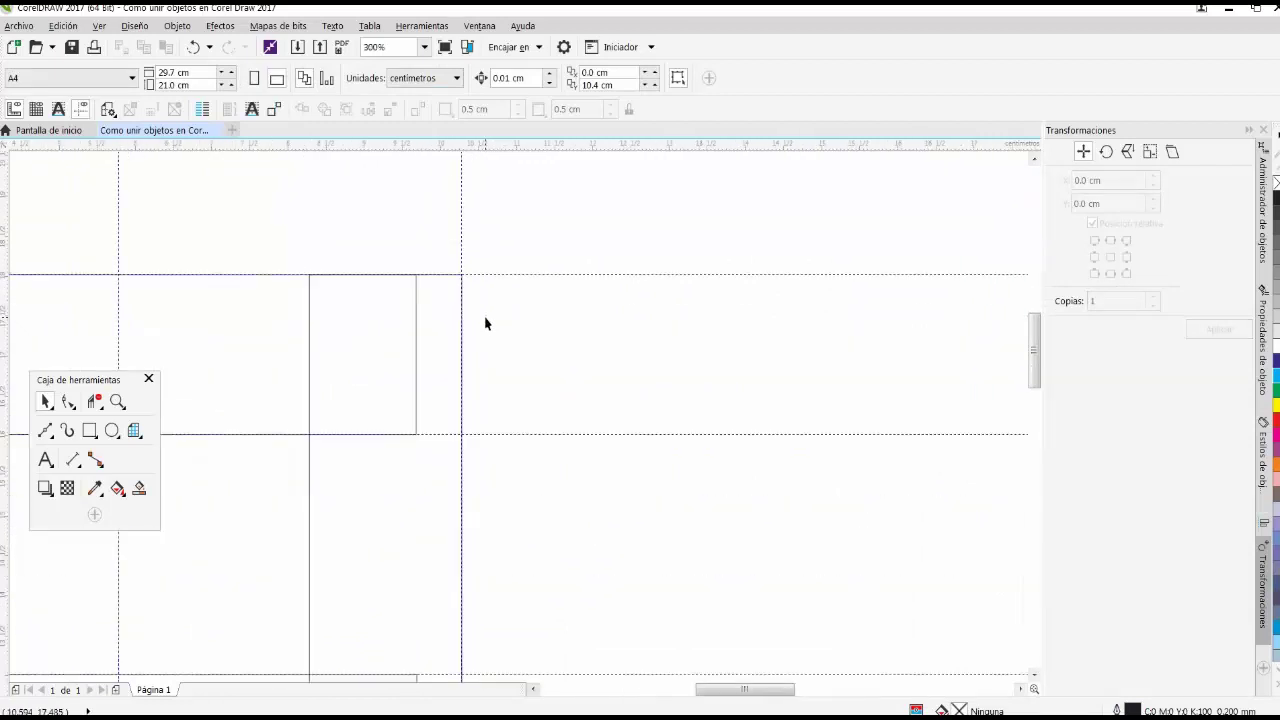
scroll(443, 409, "down", 2)
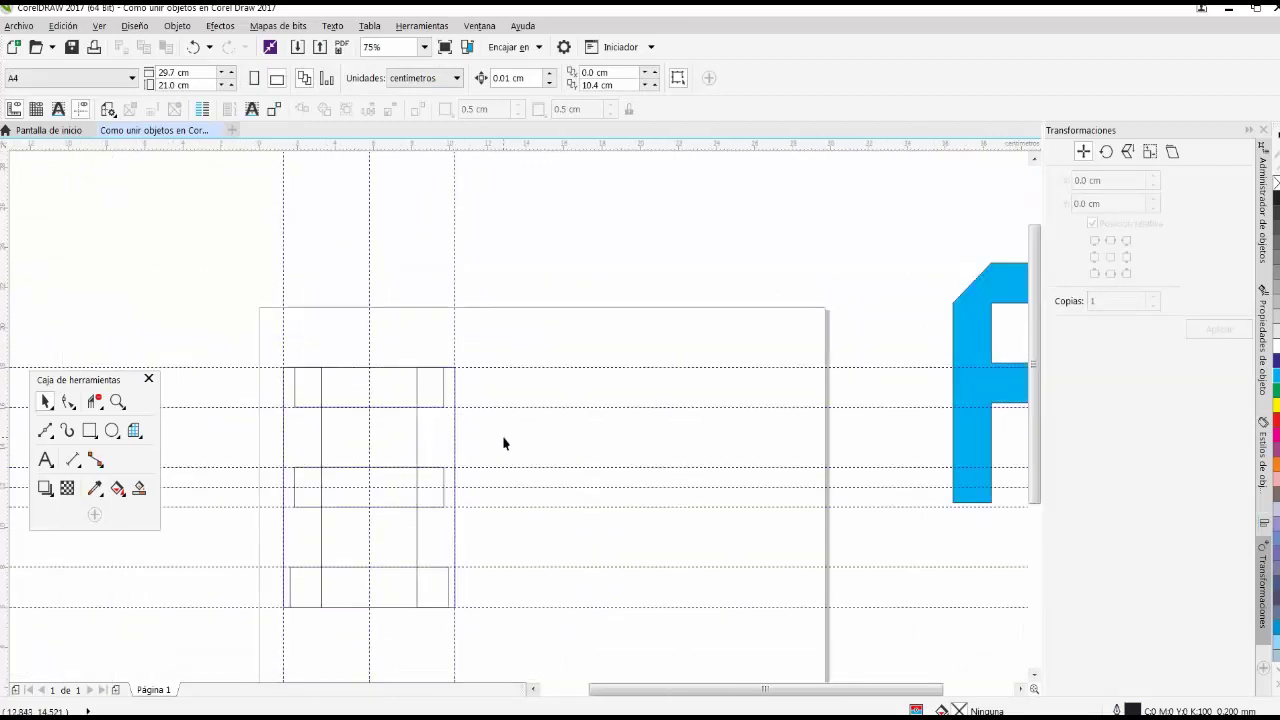
scroll(470, 421, "up", 2)
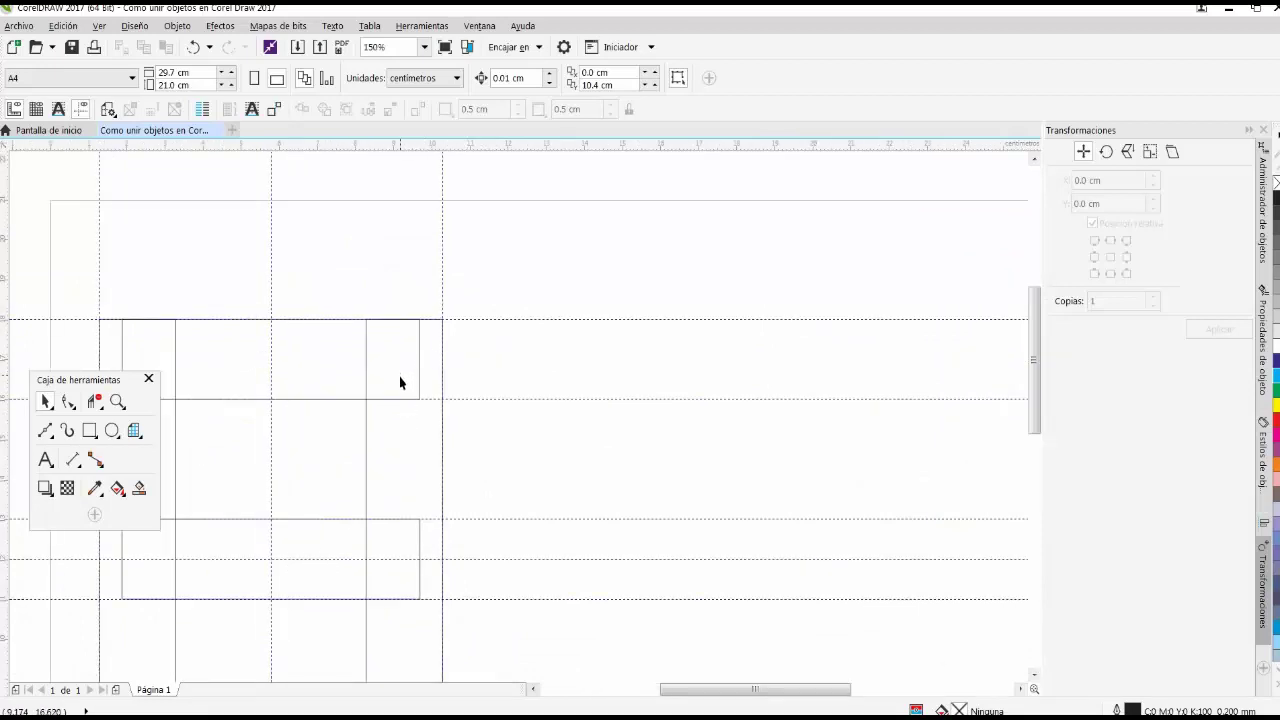
scroll(427, 338, "down", 2)
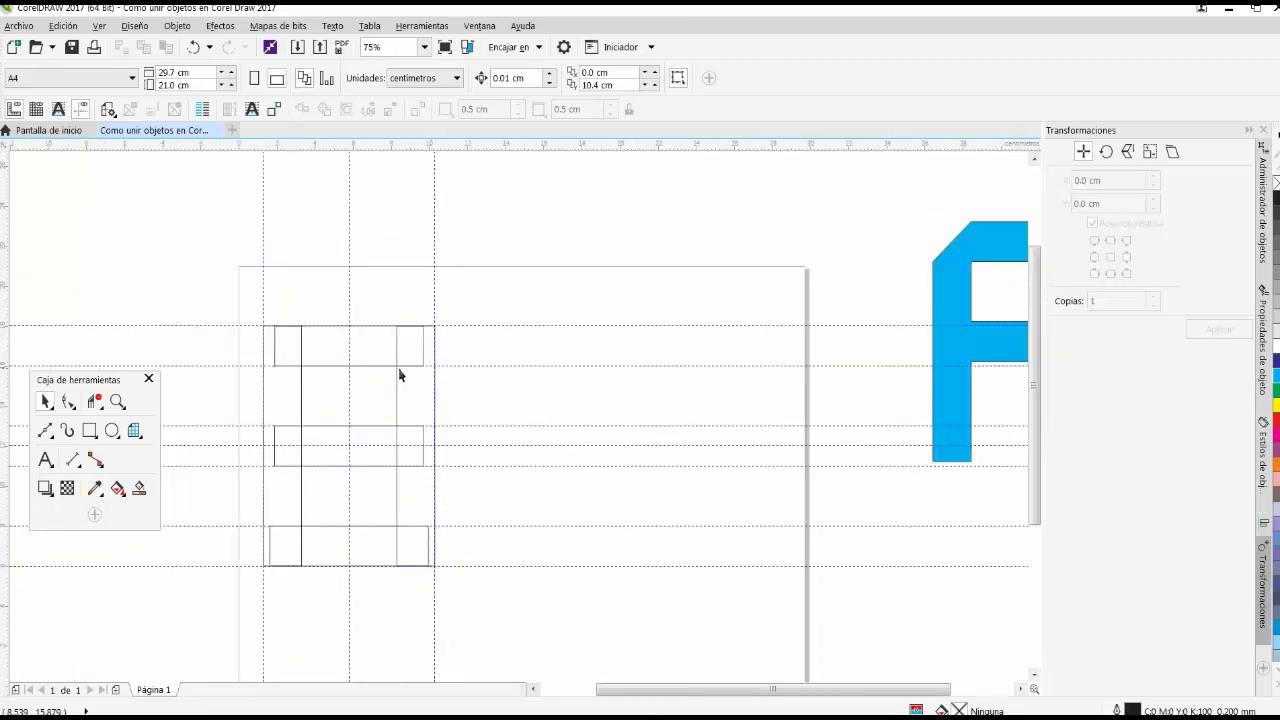
Try to weld the top bar to the two vertical bars.
left_click(314, 352)
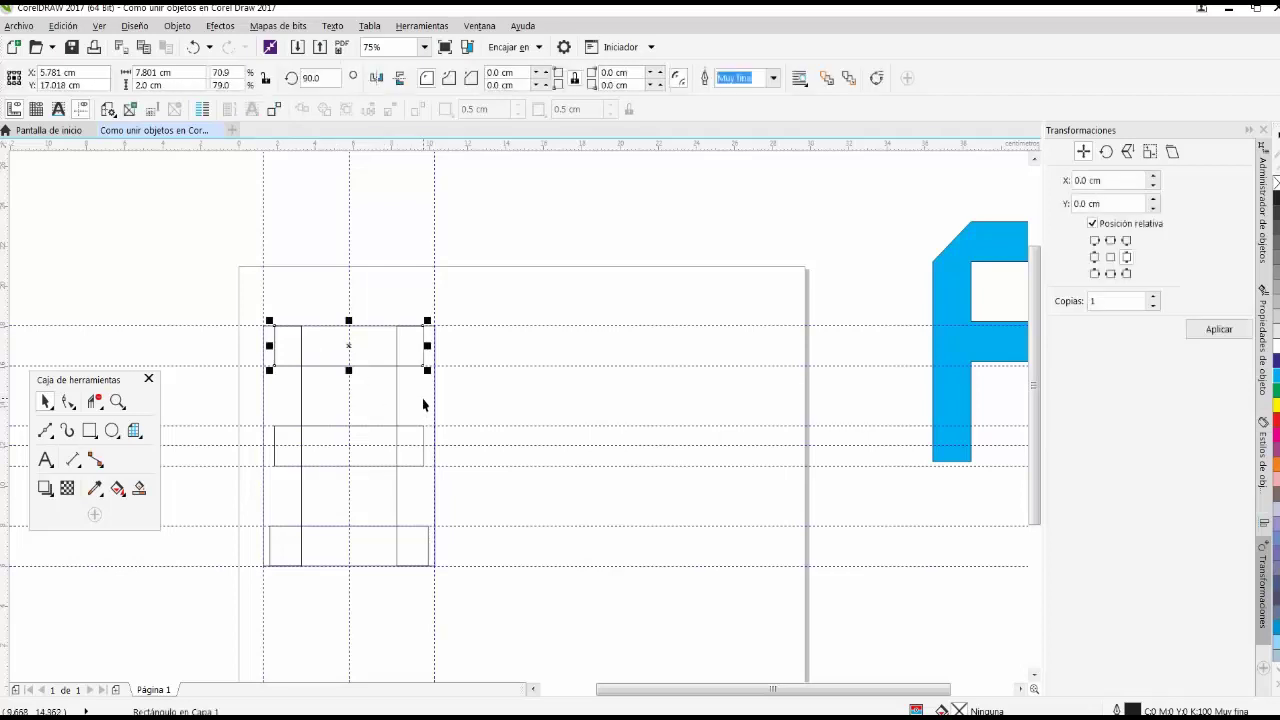
left_click(332, 401, "shift")
left_click(289, 396, "shift")
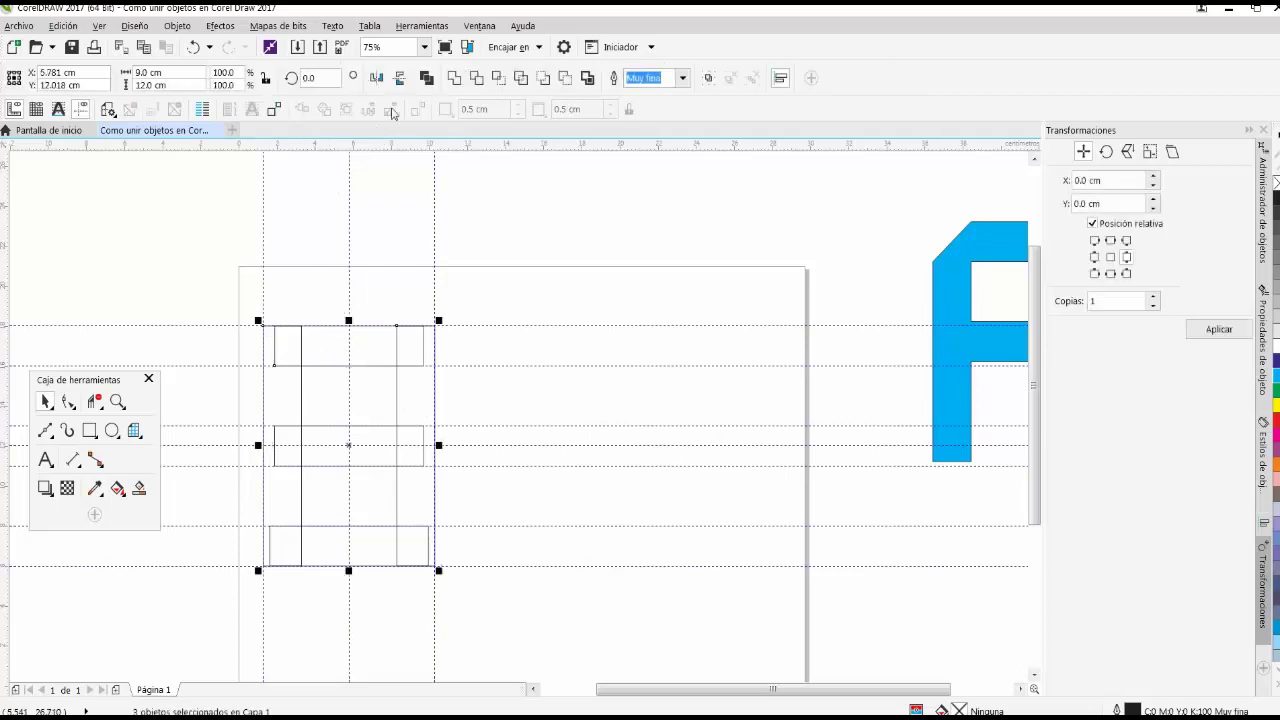
left_click(452, 80)
left_click(404, 272)
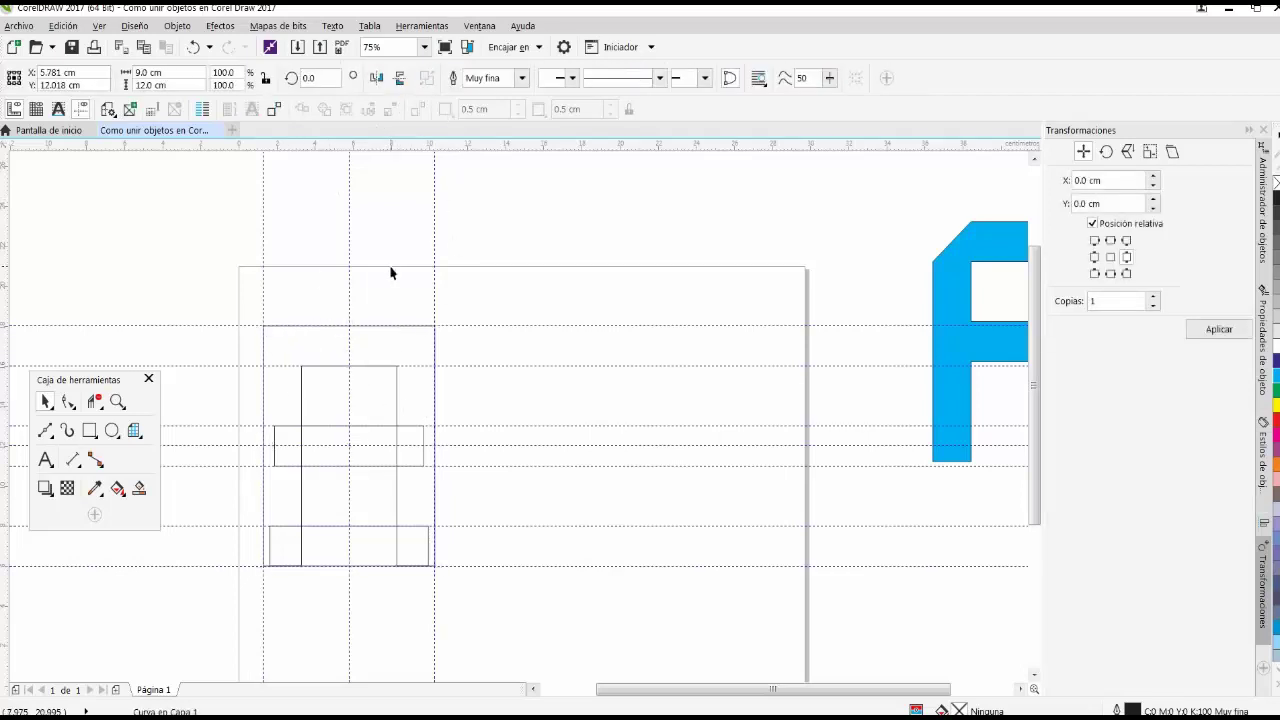
scroll(362, 478, "up", 2)
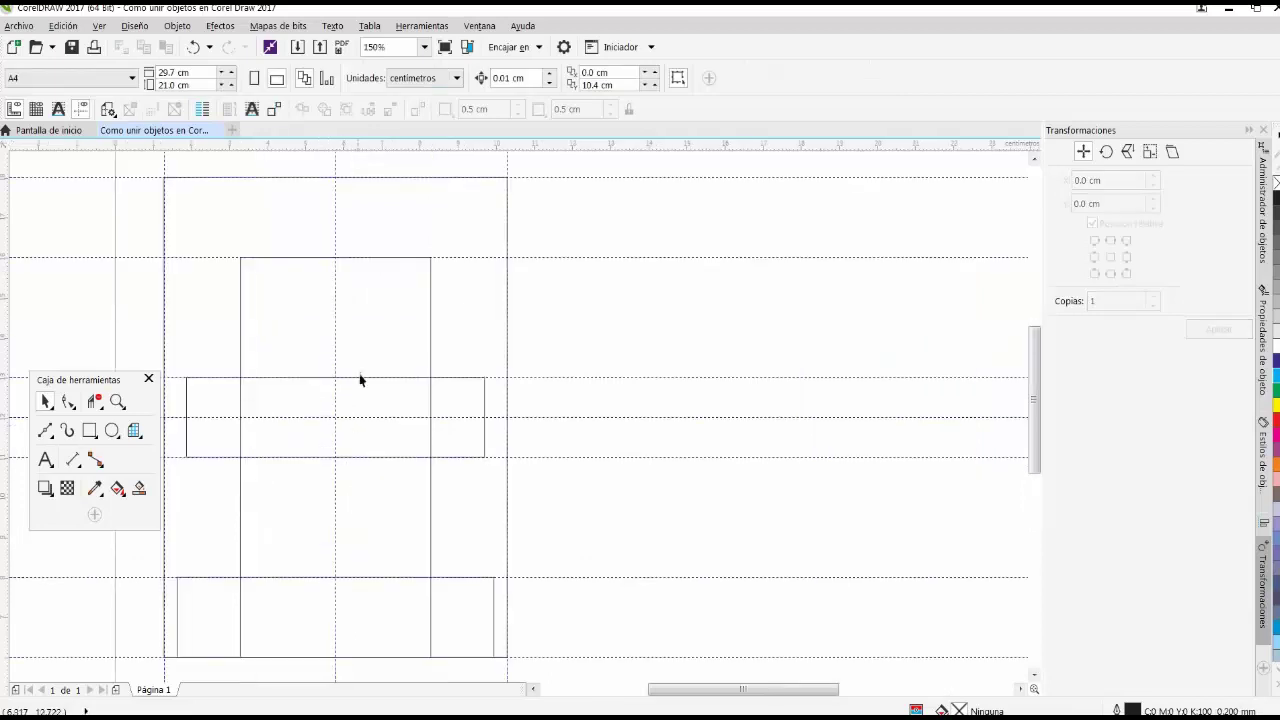
scroll(361, 379, "down", 2)
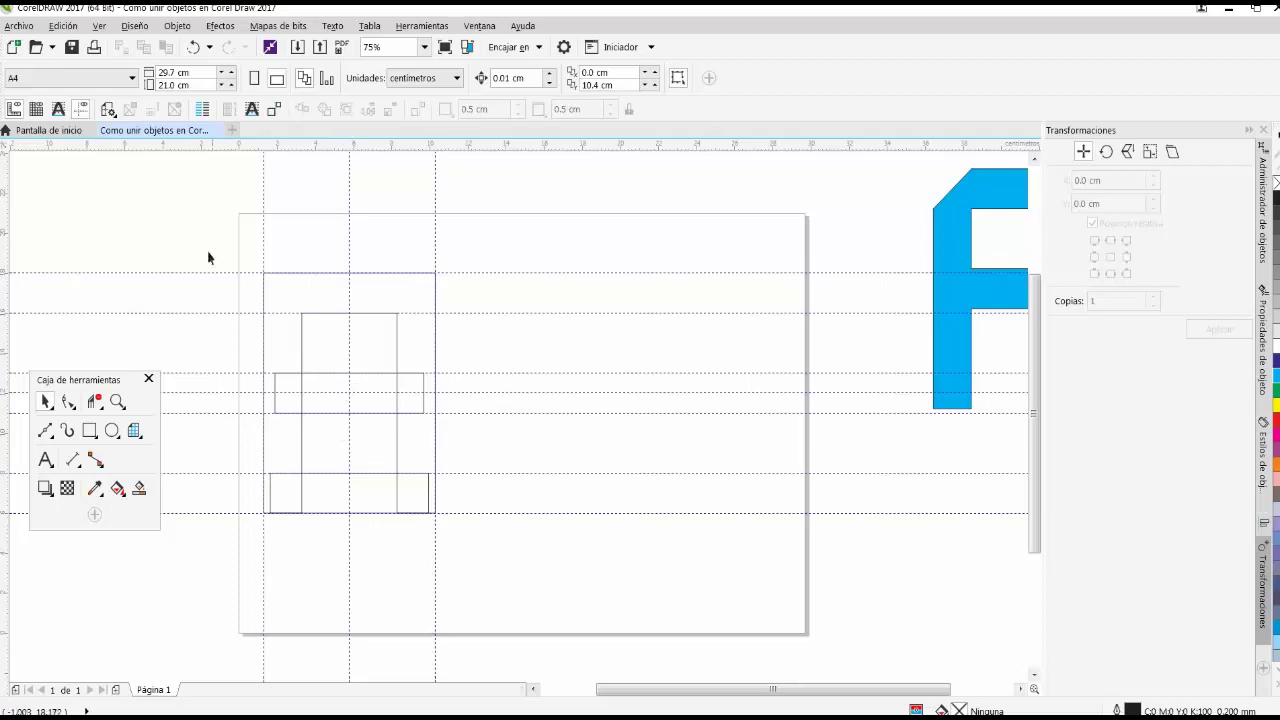
key("ctrl+a")
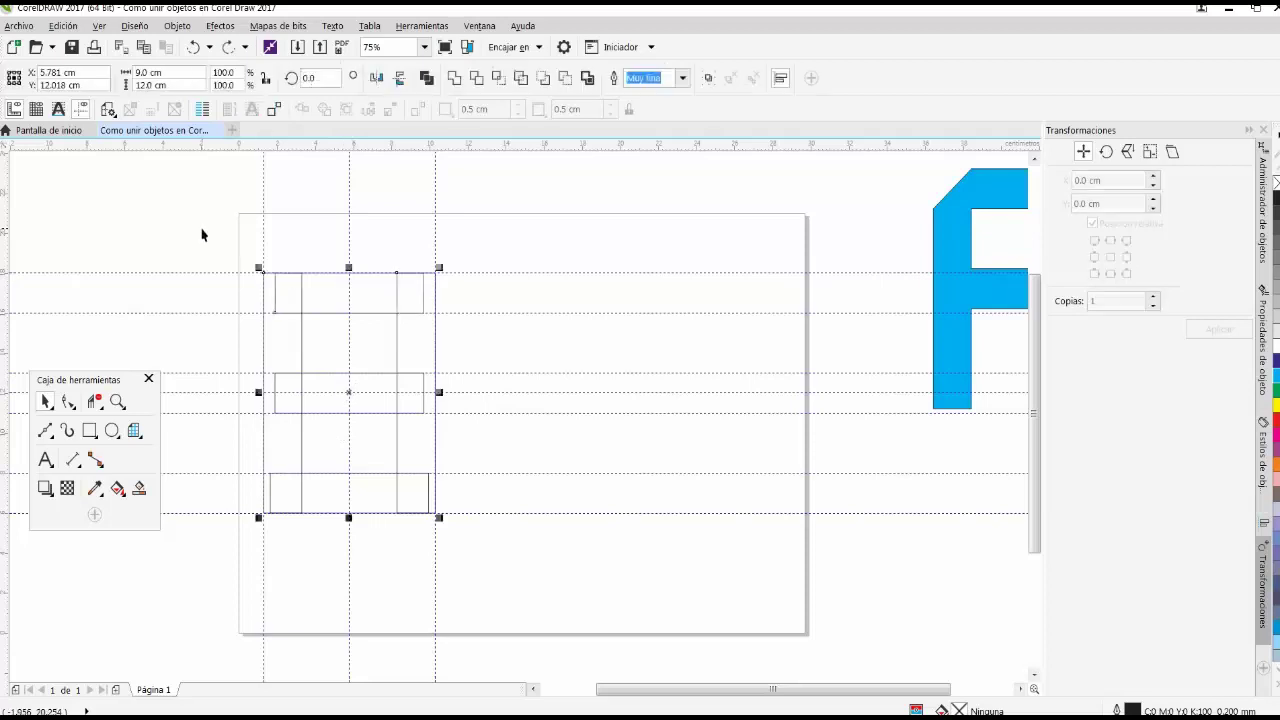
Place a duplicate of all five rectangles across the lower right corner of the page.
left_click_drag(201, 234, 480, 566)
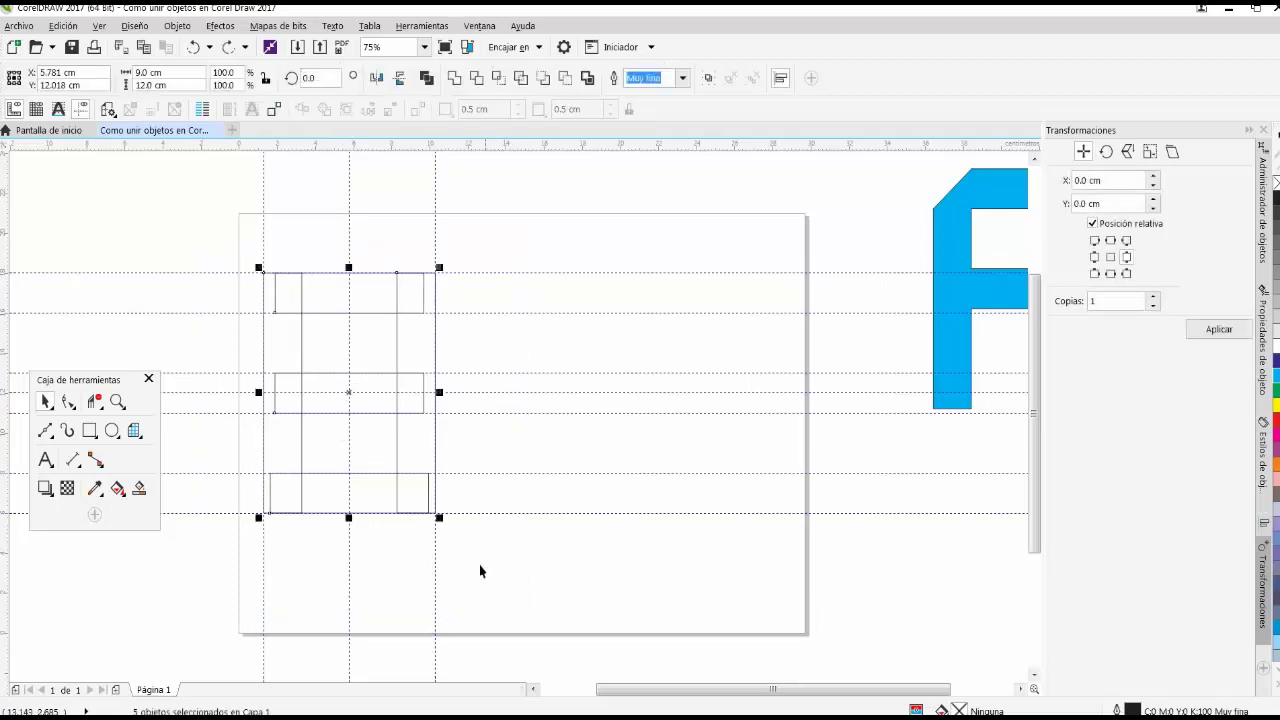
scroll(445, 570, "down", 4)
scroll(427, 525, "up", 2)
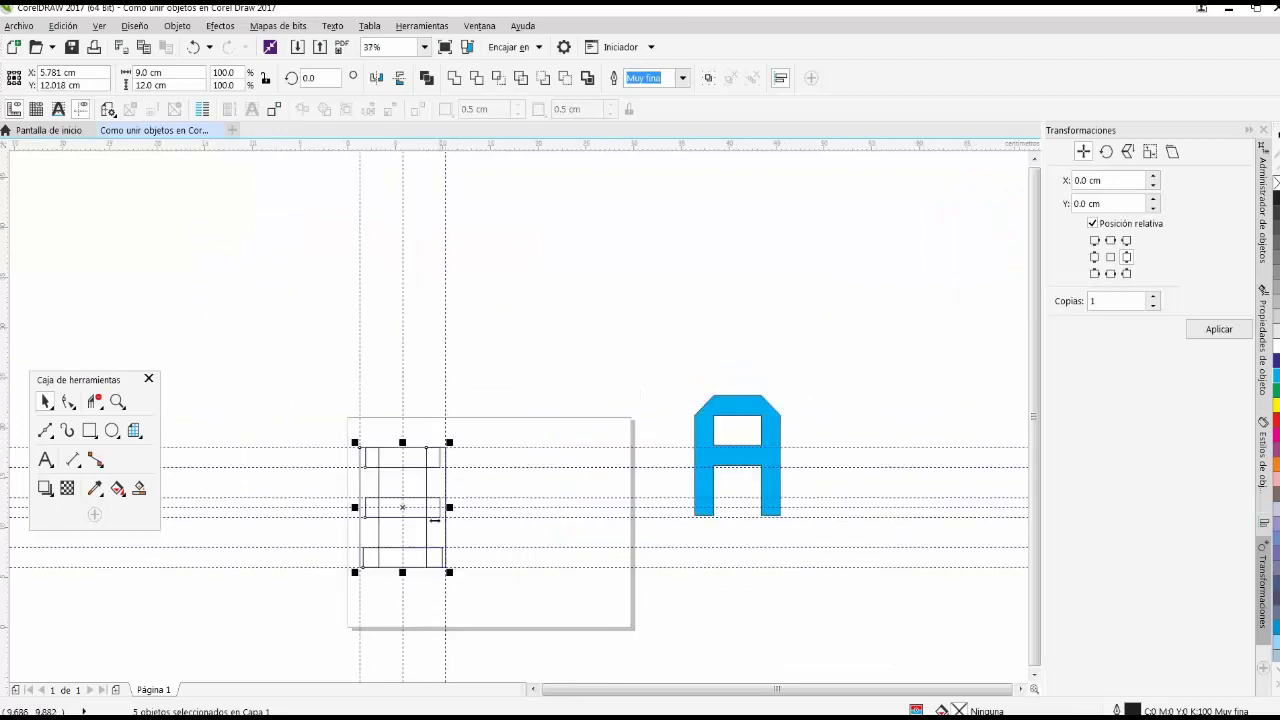
left_click_drag(402, 506, 636, 568)
key("Escape")
scroll(448, 571, "up", 2)
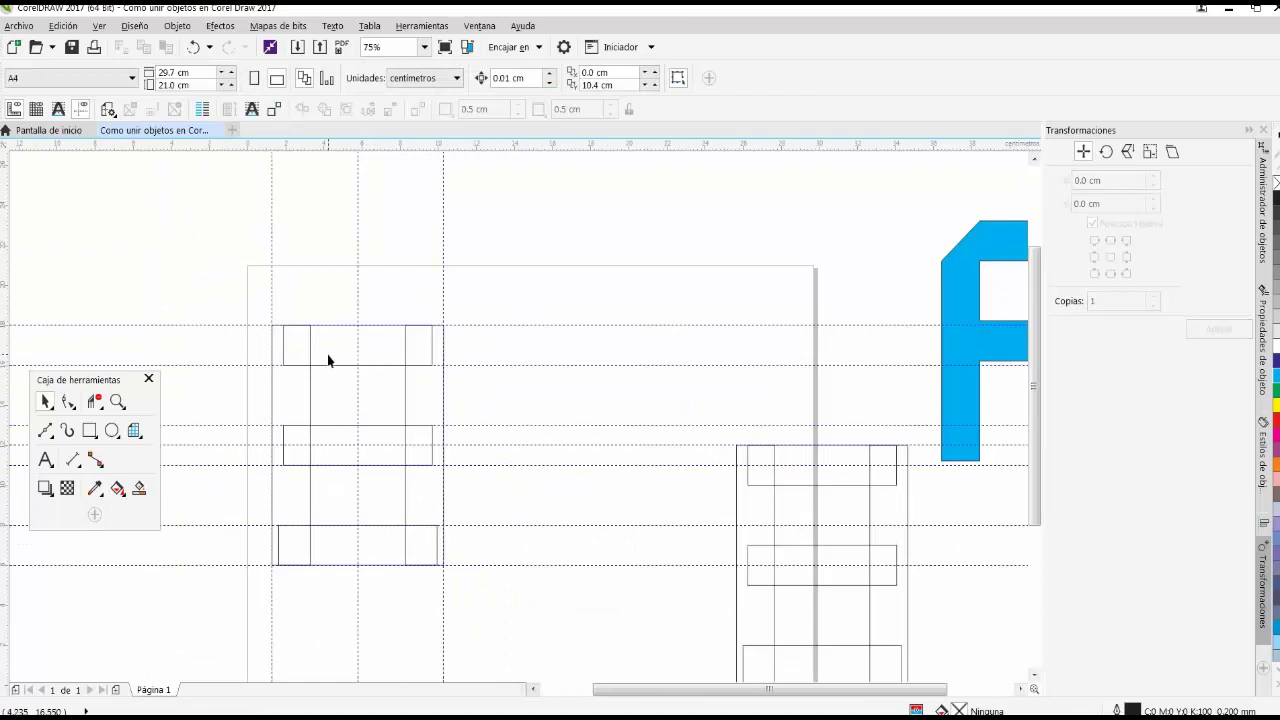
Weld the top bar of the original set with its two vertical bars into one shape.
left_click(326, 358)
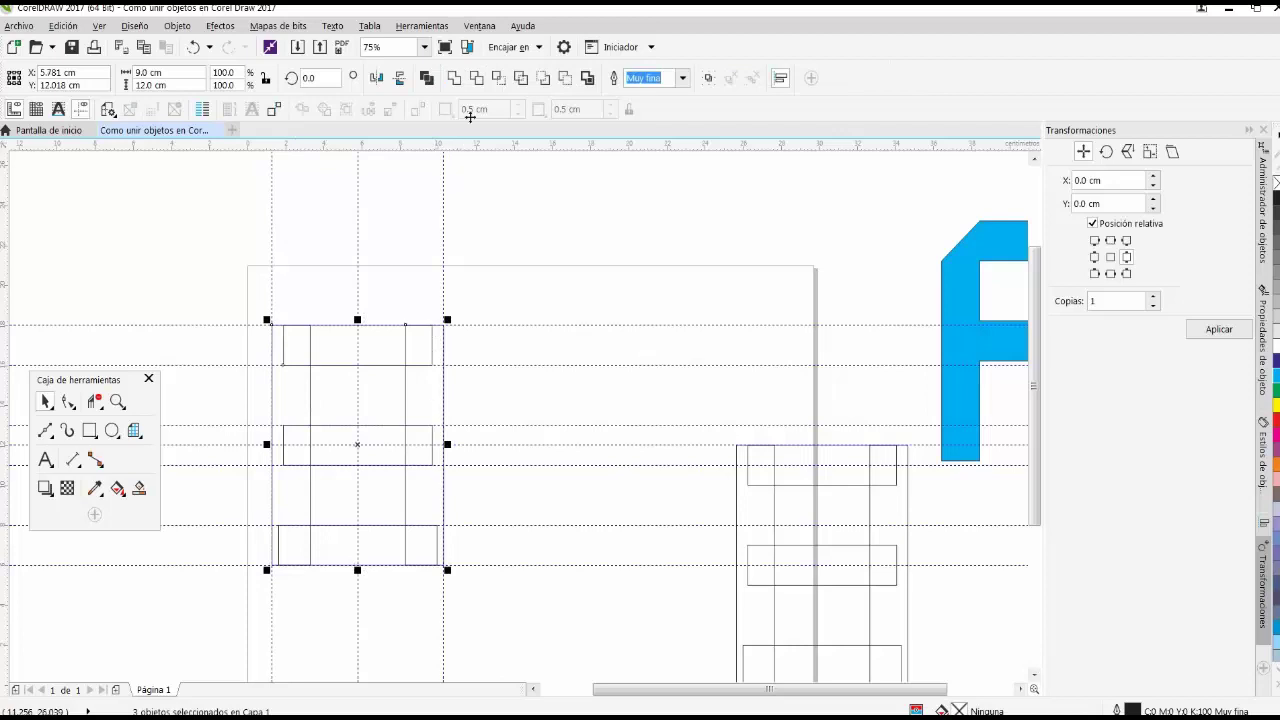
left_click(454, 78)
left_click(510, 438)
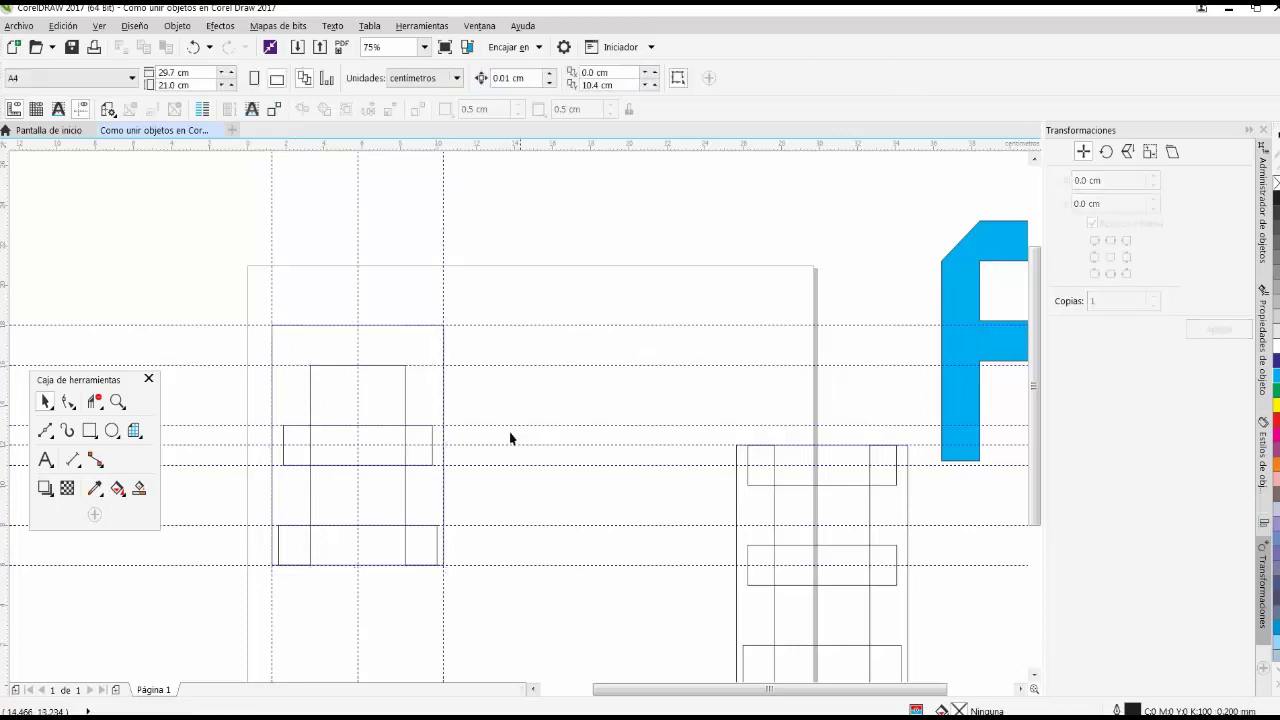
Weld the bottom bar to the joined vertical and top bars, closing the letter's outer frame.
left_click(384, 552)
left_click(432, 497, "shift")
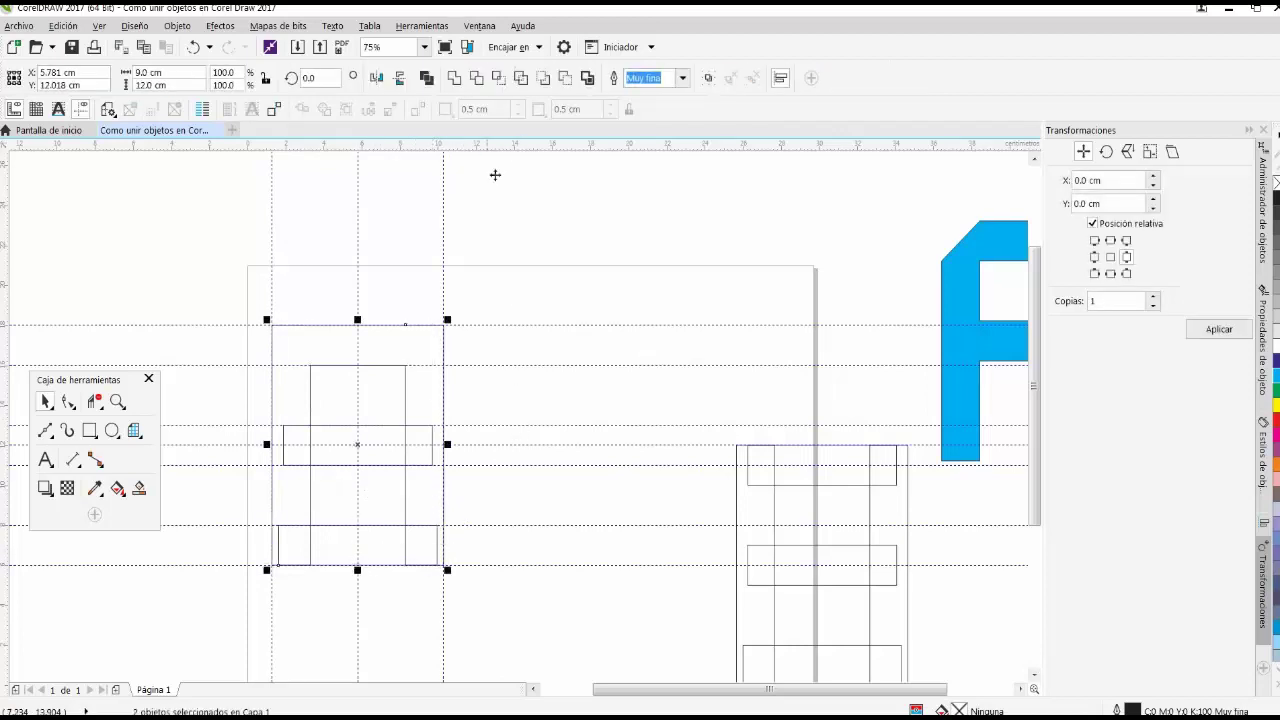
left_click(454, 80)
left_click(508, 440)
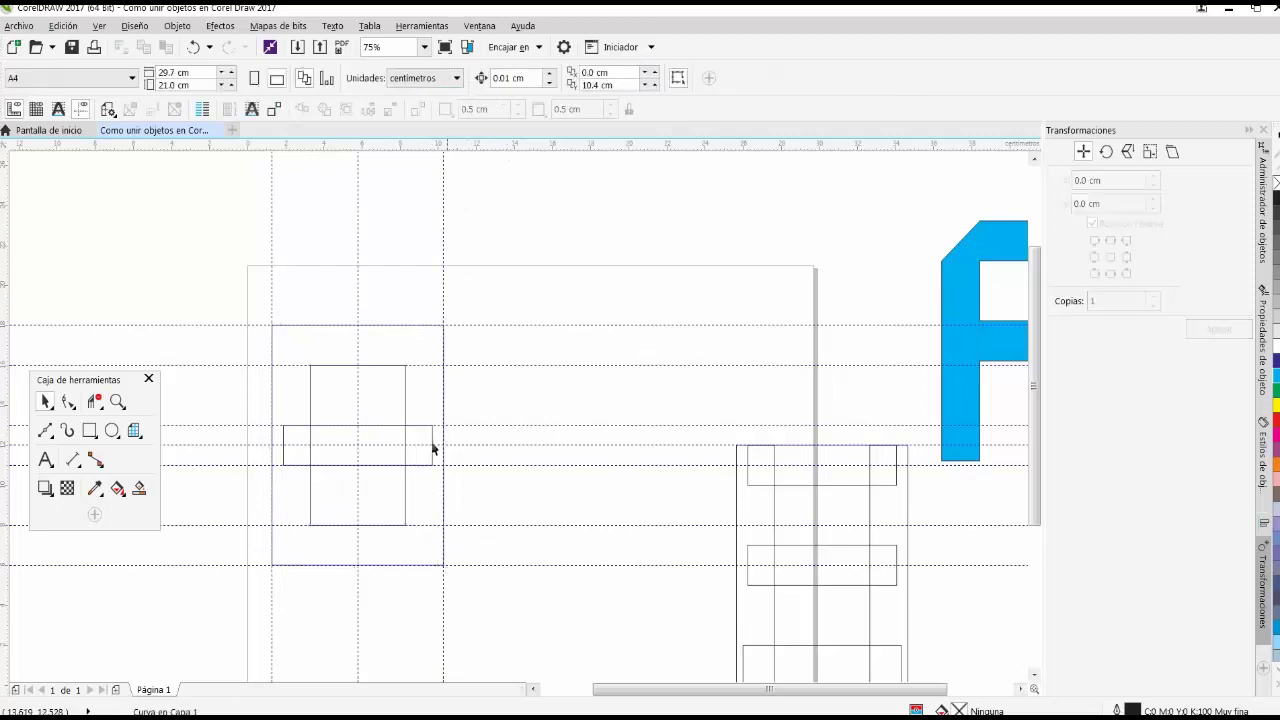
Try to remove the line segments crossing the whole middle bar with the Virtual Segment Delete tool.
scroll(310, 447, "up", 2)
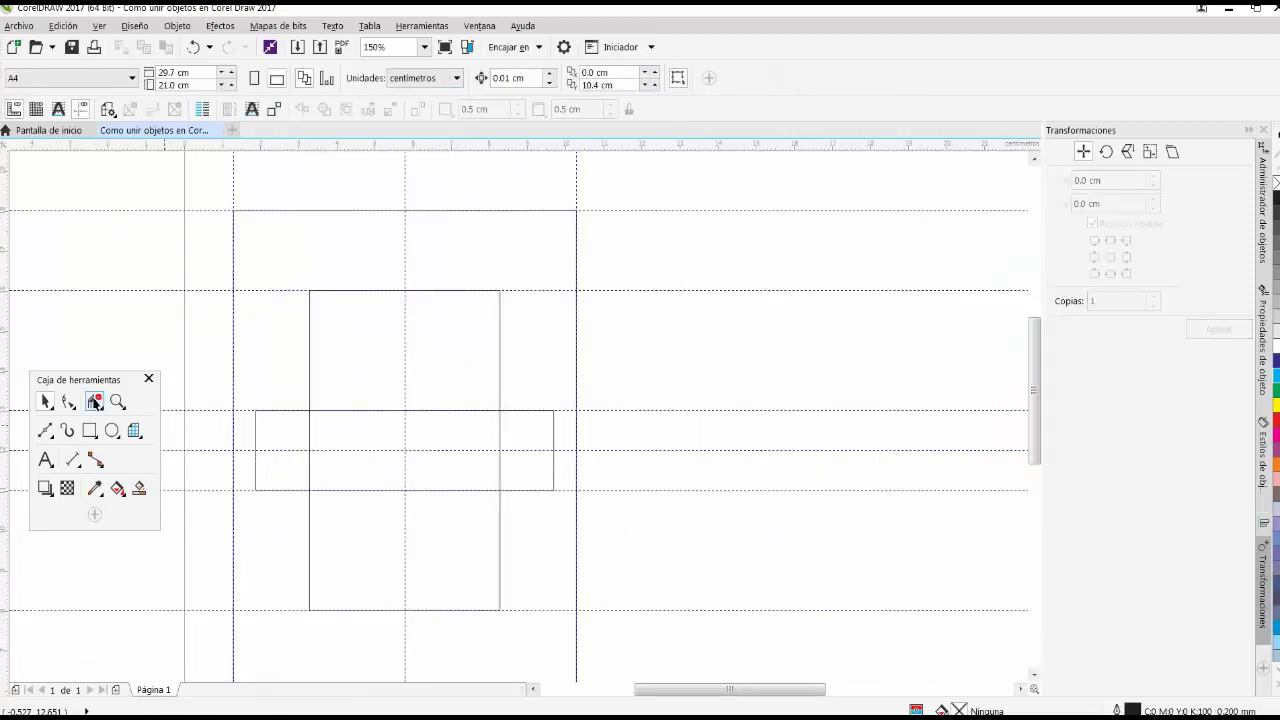
left_click(95, 401)
left_click_drag(256, 437, 575, 465)
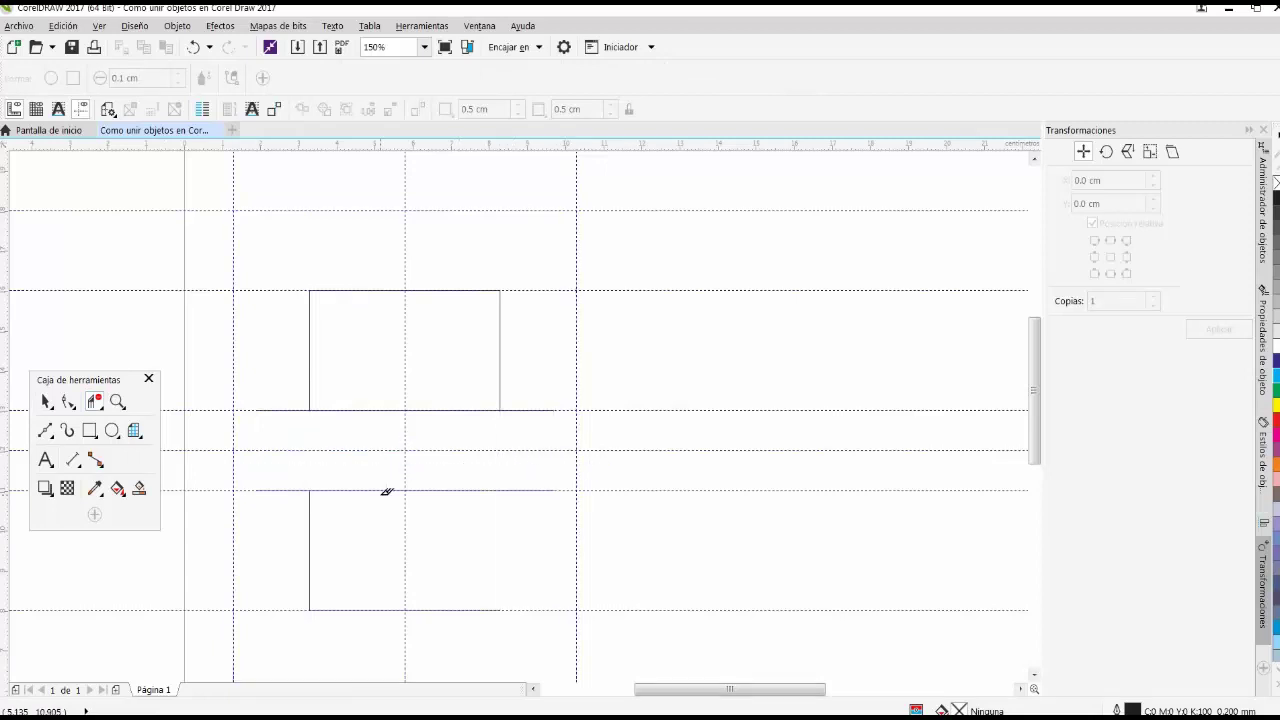
key("ctrl+z")
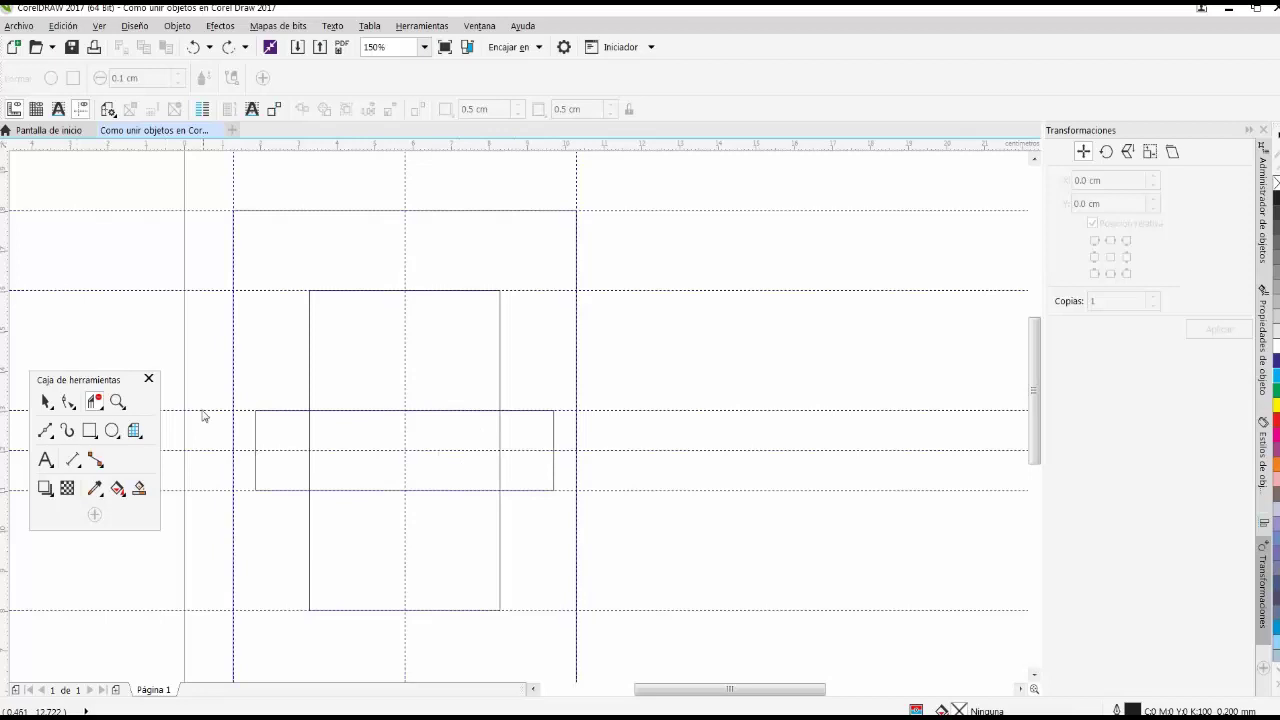
Delete the middle bar's segments that overlap the left and right vertical bars, keeping only its lines between the inner edges.
left_click(257, 410)
scroll(212, 443, "up", 2)
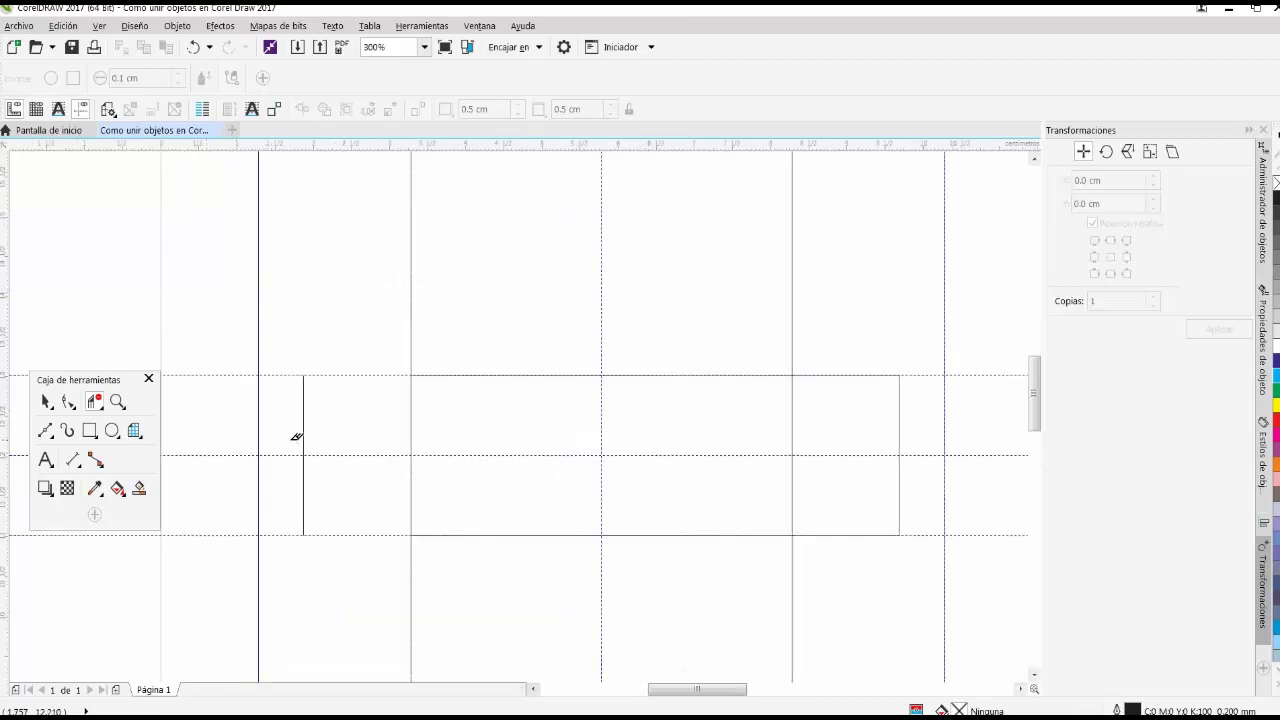
left_click_drag(290, 442, 340, 488)
scroll(414, 463, "down", 3)
scroll(441, 450, "up", 3)
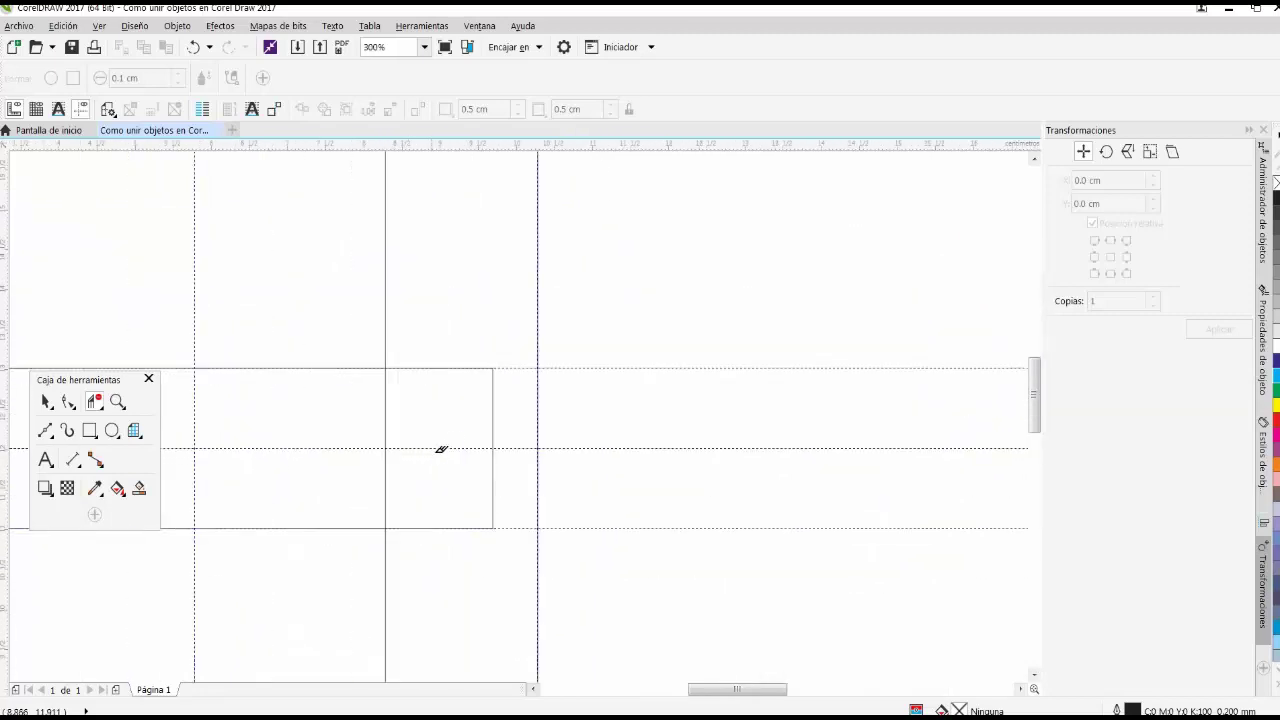
left_click_drag(449, 429, 514, 477)
left_click_drag(435, 335, 454, 574)
Try to delete the frame's inner vertical segments between the middle bar's upper and lower lines.
scroll(297, 471, "down", 3)
scroll(237, 461, "up", 3)
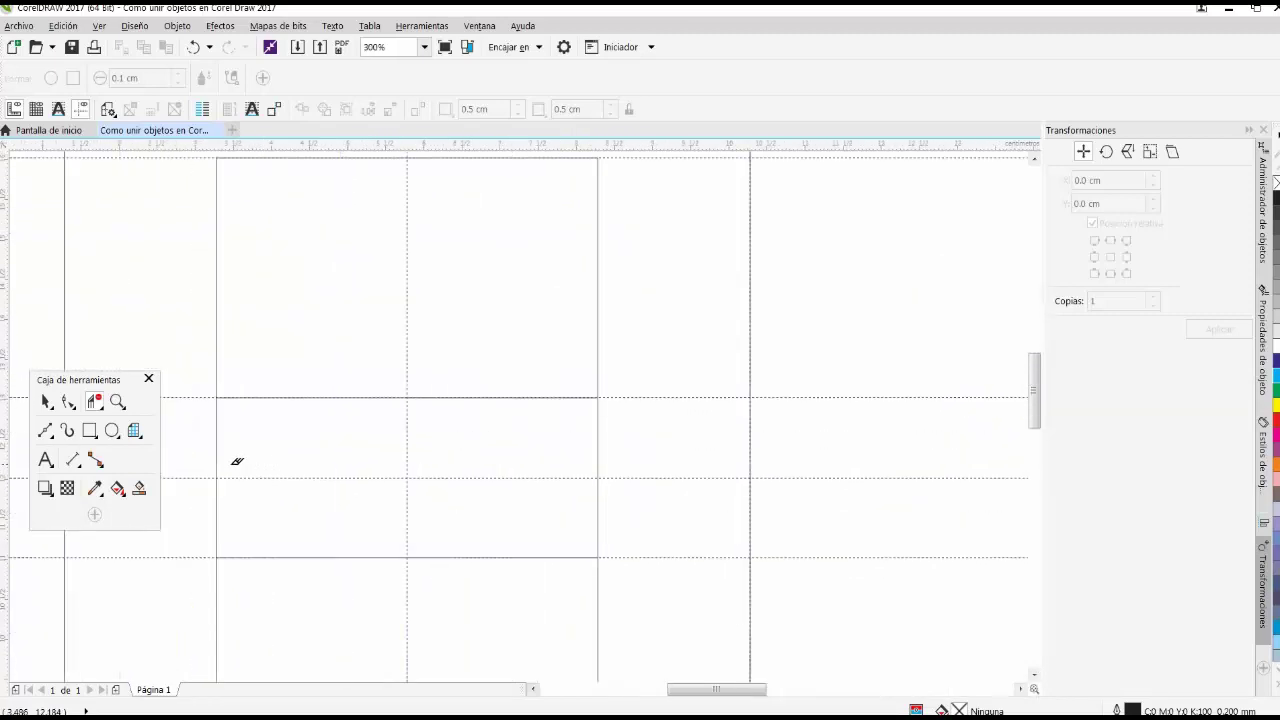
left_click_drag(185, 447, 628, 500)
scroll(520, 480, "down", 3)
scroll(409, 466, "up", 3)
scroll(409, 466, "down", 3)
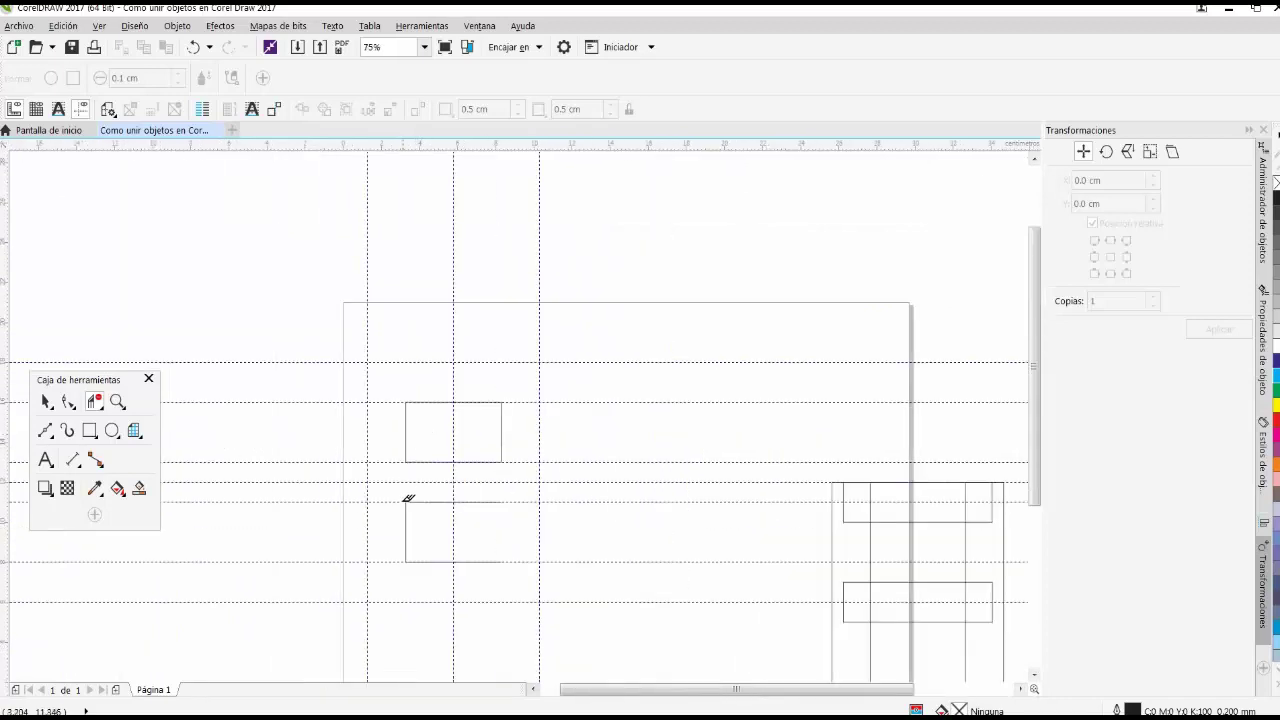
key("ctrl+z")
scroll(452, 506, "up", 2)
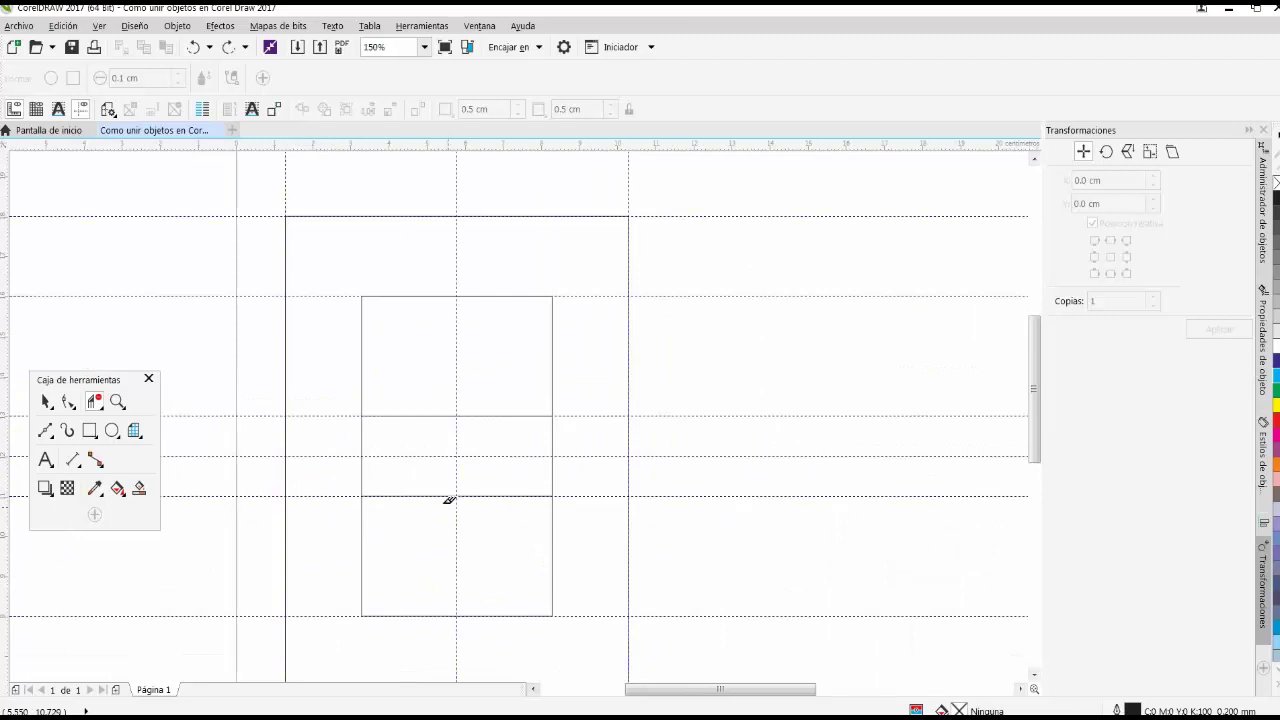
scroll(399, 455, "up", 2)
left_click(45, 401)
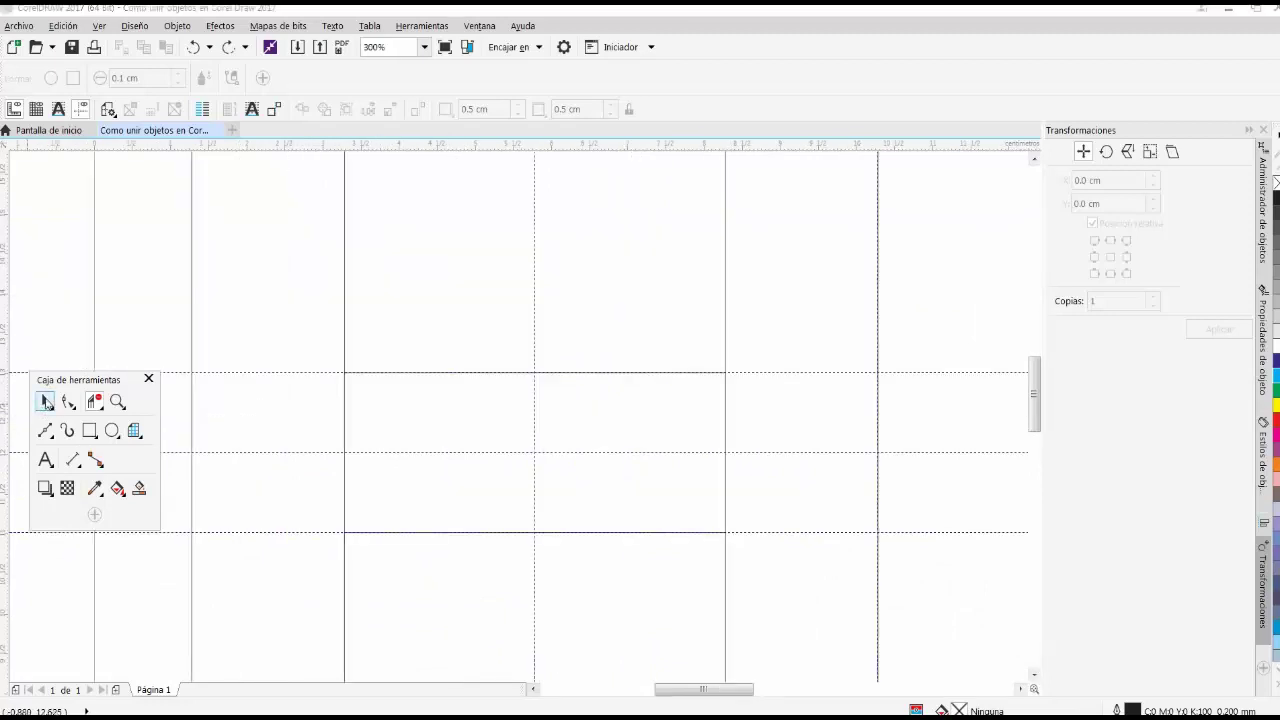
Break the welded frame curve apart to separate its outer outline from the inner one.
left_click(282, 353)
scroll(363, 489, "down", 2)
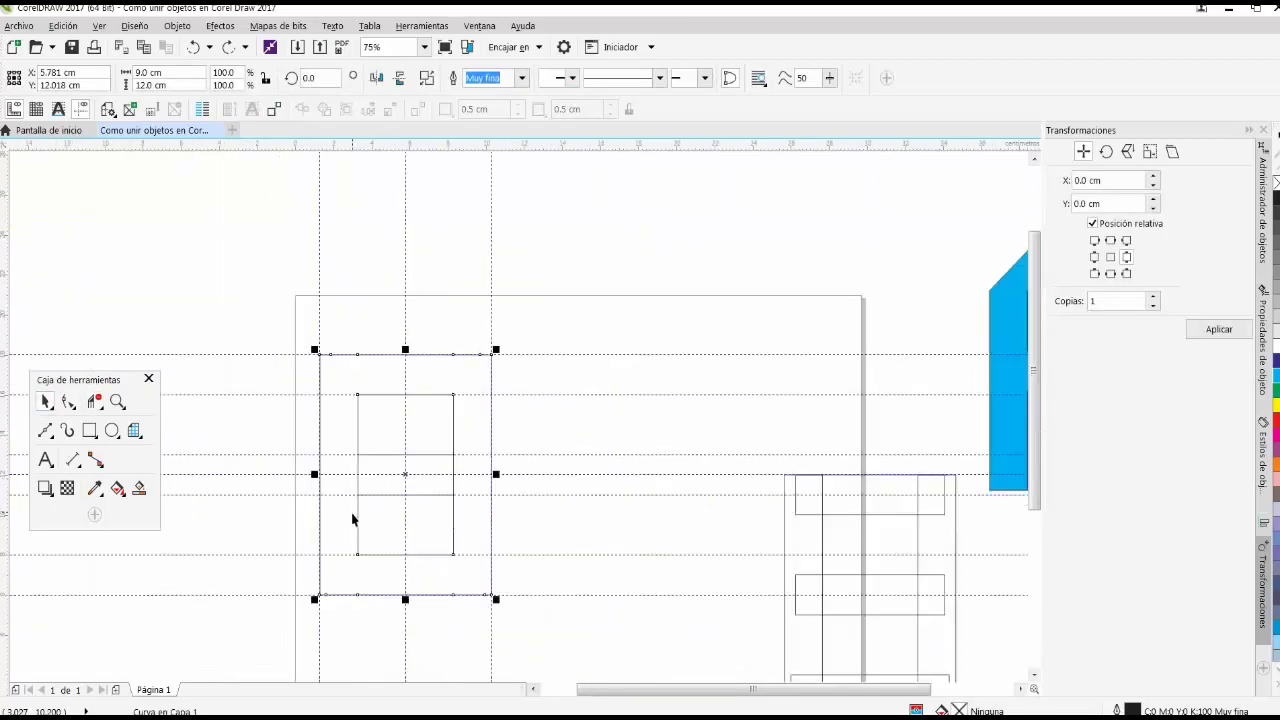
right_click(352, 513)
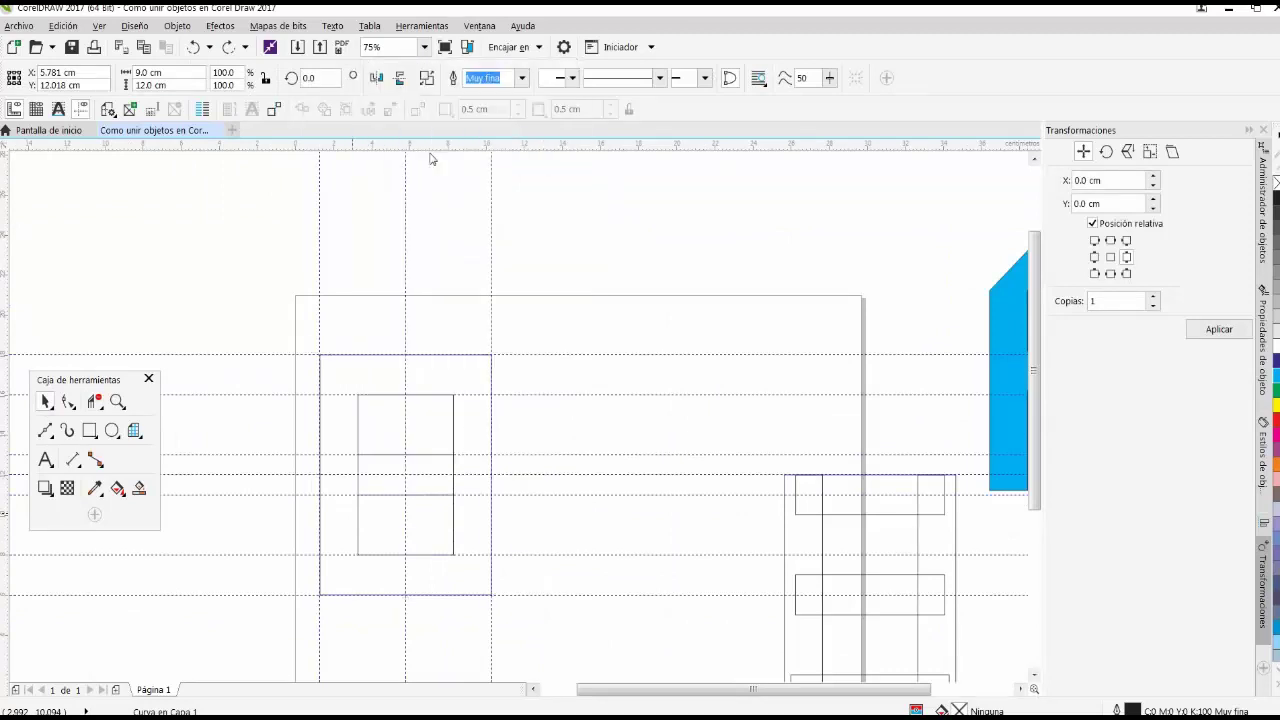
left_click(420, 133)
left_click(252, 442)
Delete the two inner vertical segments between the middle bar's upper and lower lines with the Virtual Segment Delete tool.
scroll(344, 423, "up", 1)
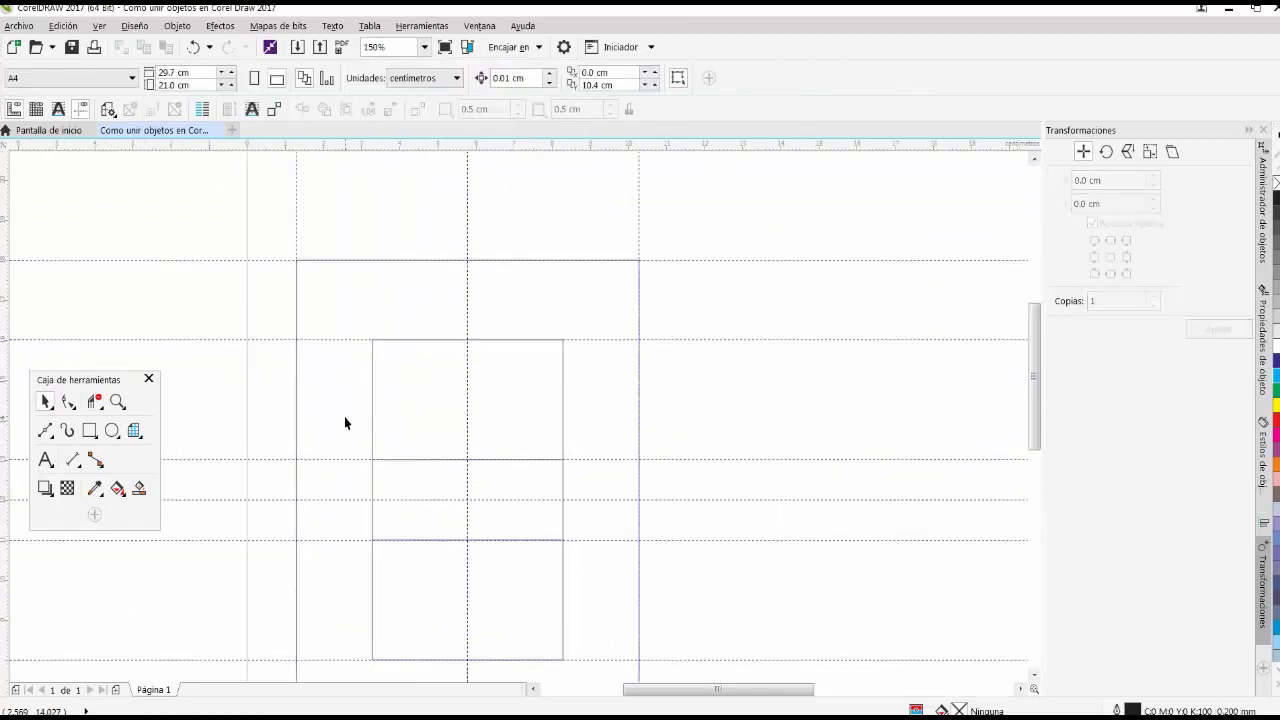
scroll(370, 524, "up", 1)
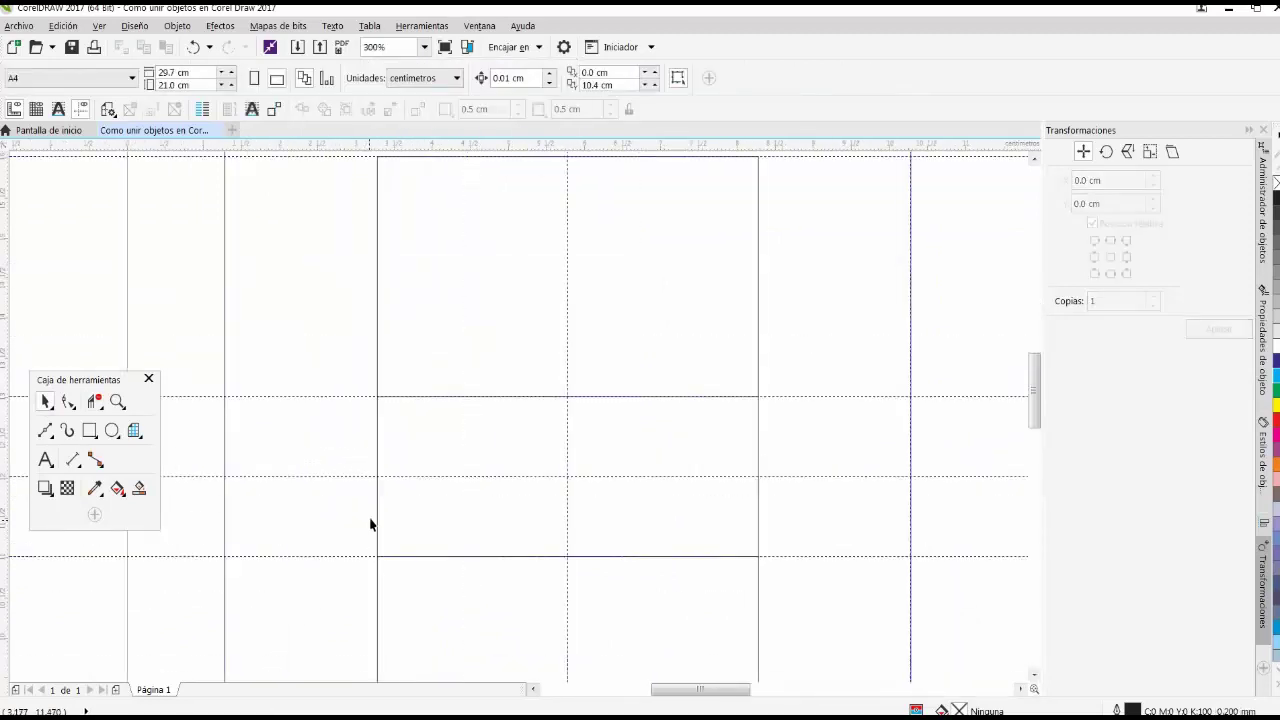
left_click(92, 402)
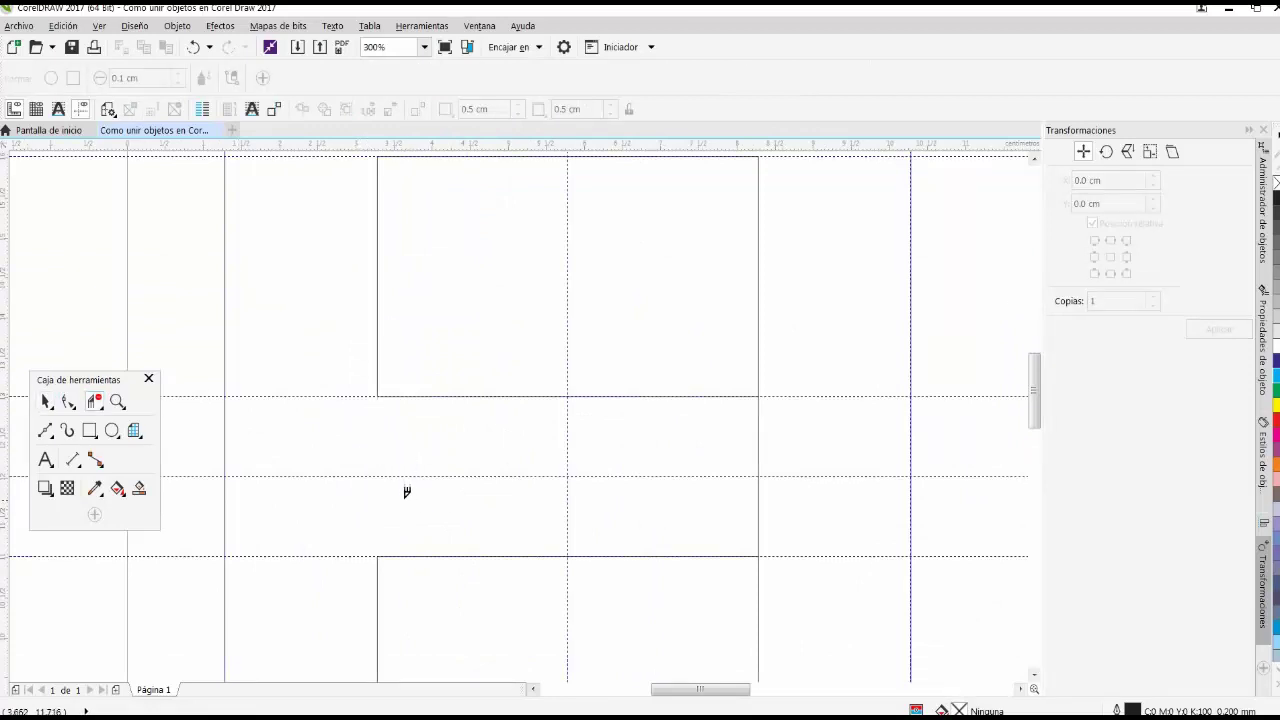
scroll(317, 446, "down", 1)
scroll(531, 445, "up", 1)
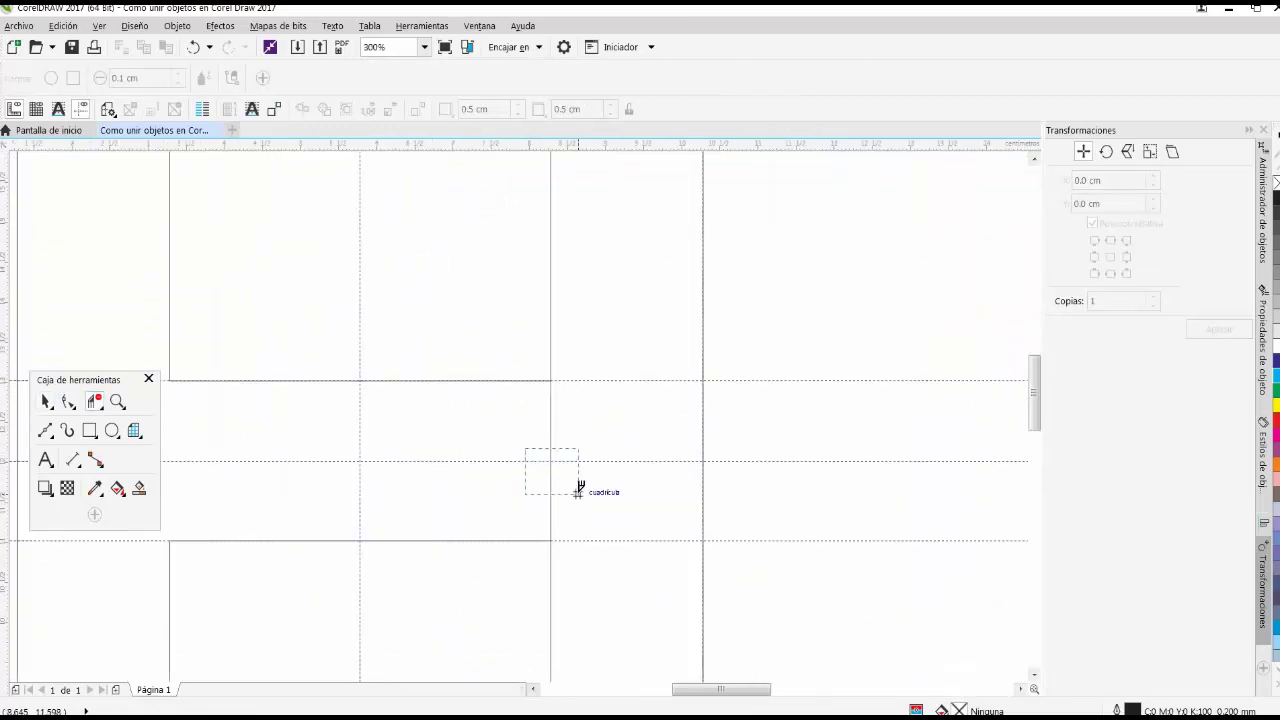
scroll(431, 463, "down", 2)
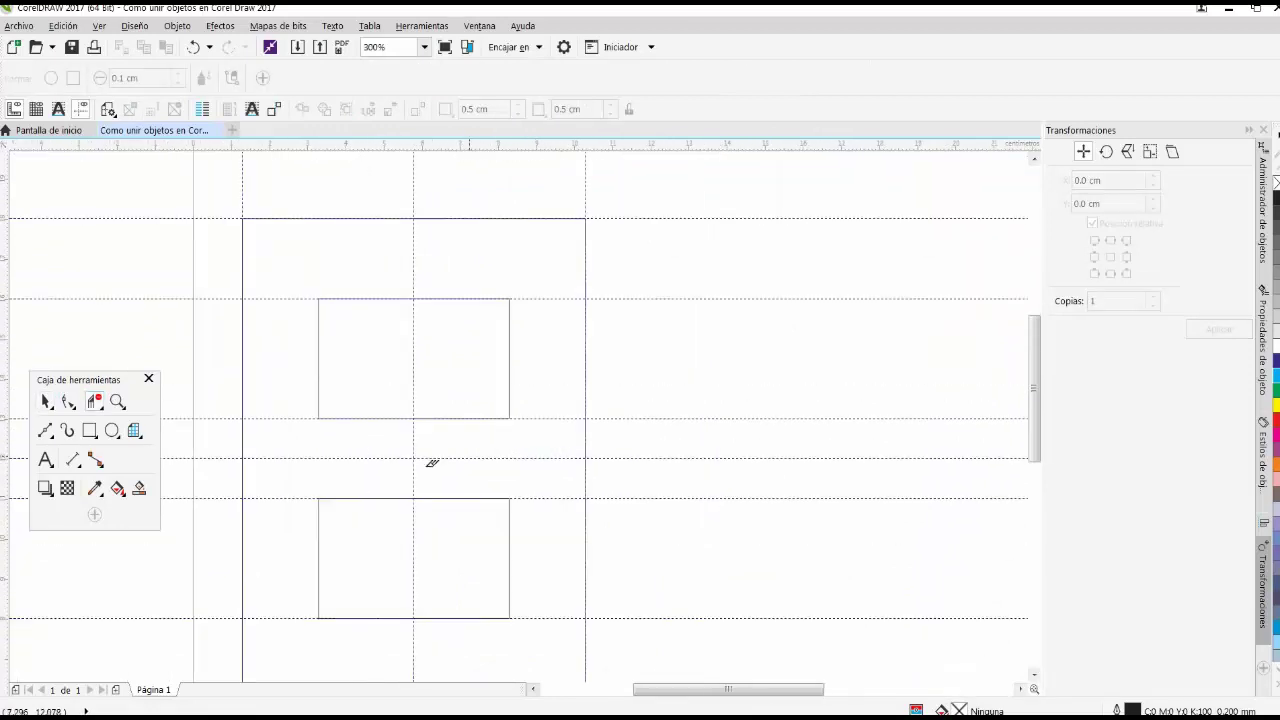
Place a vertical guideline along the right edge of the letter's two inner openings.
left_click(45, 401)
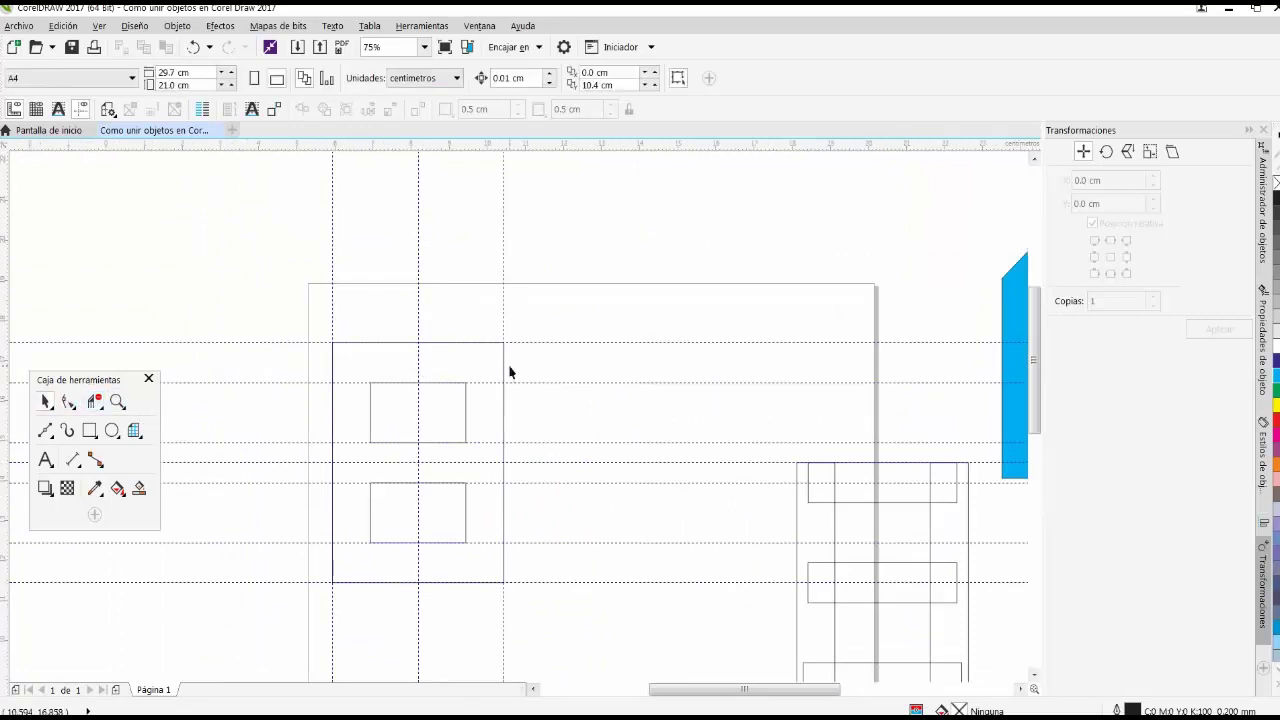
scroll(509, 369, "up", 2)
scroll(375, 423, "down", 2)
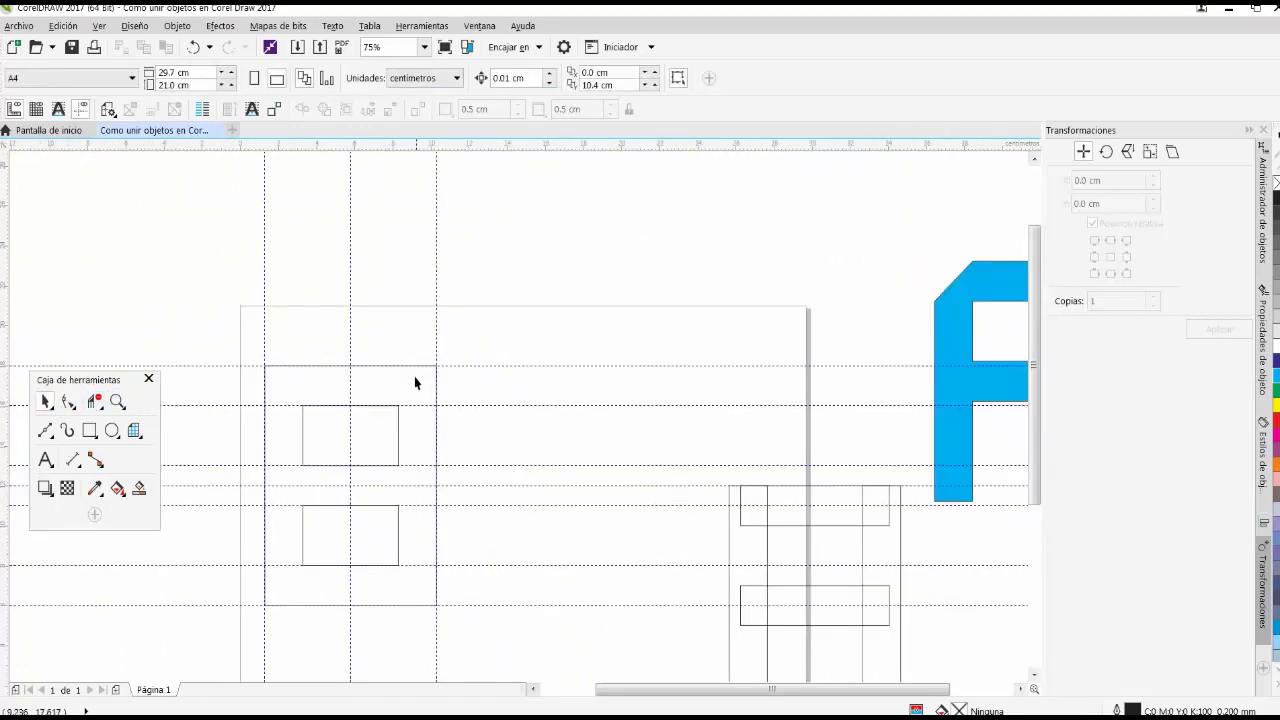
scroll(415, 378, "up", 2)
left_click_drag(5, 490, 381, 503)
left_click(328, 400)
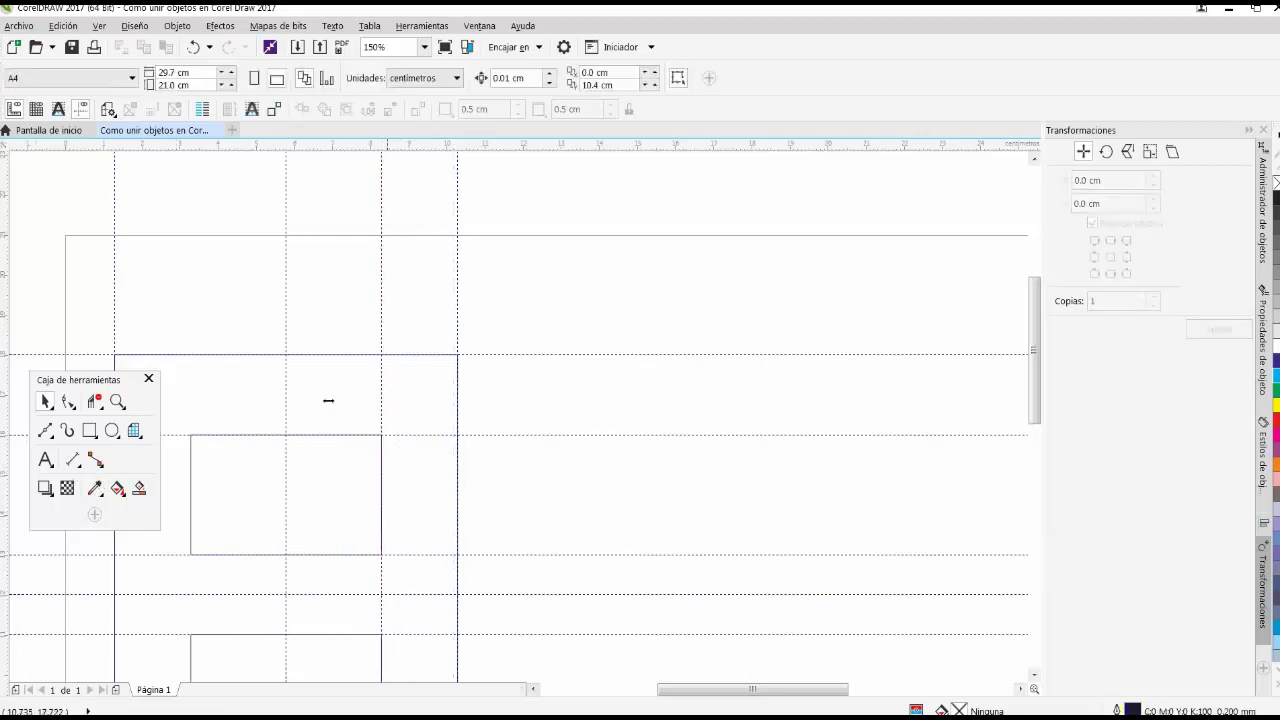
Draw a straight diagonal across the frame's upper-right corner, from the inner-edge guideline on the top edge to the right edge.
left_click(45, 431)
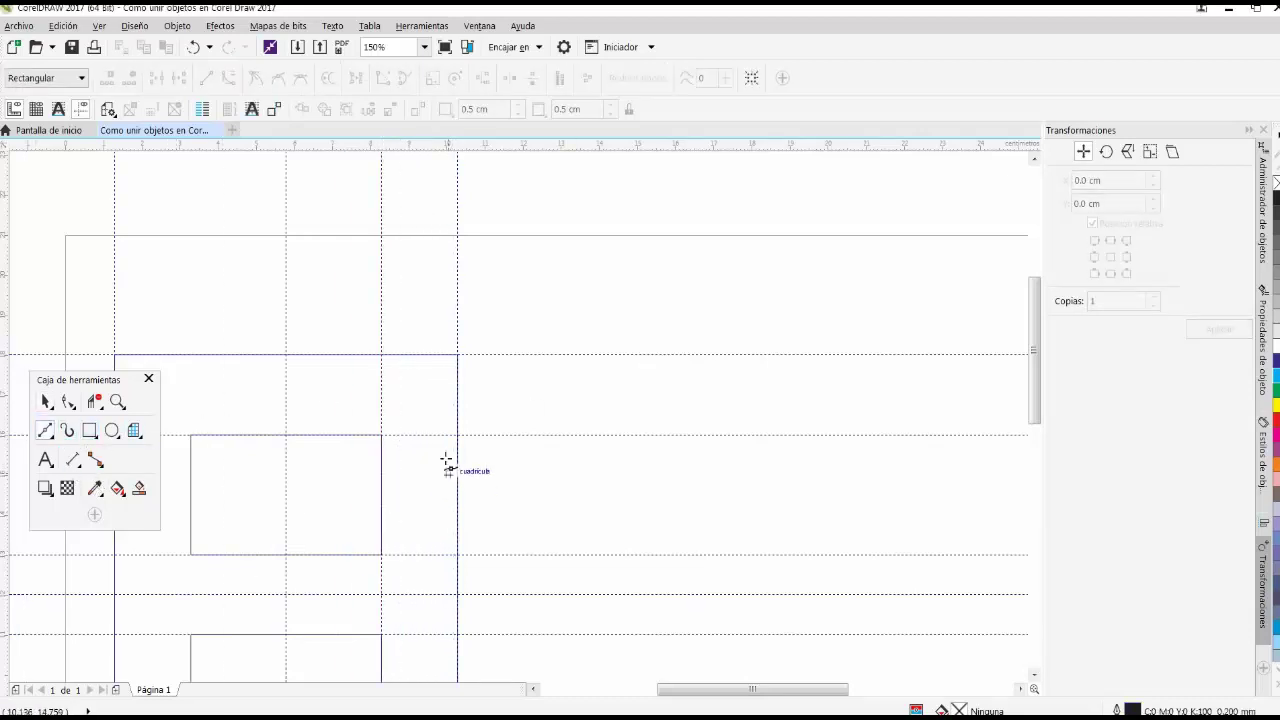
left_click(381, 355)
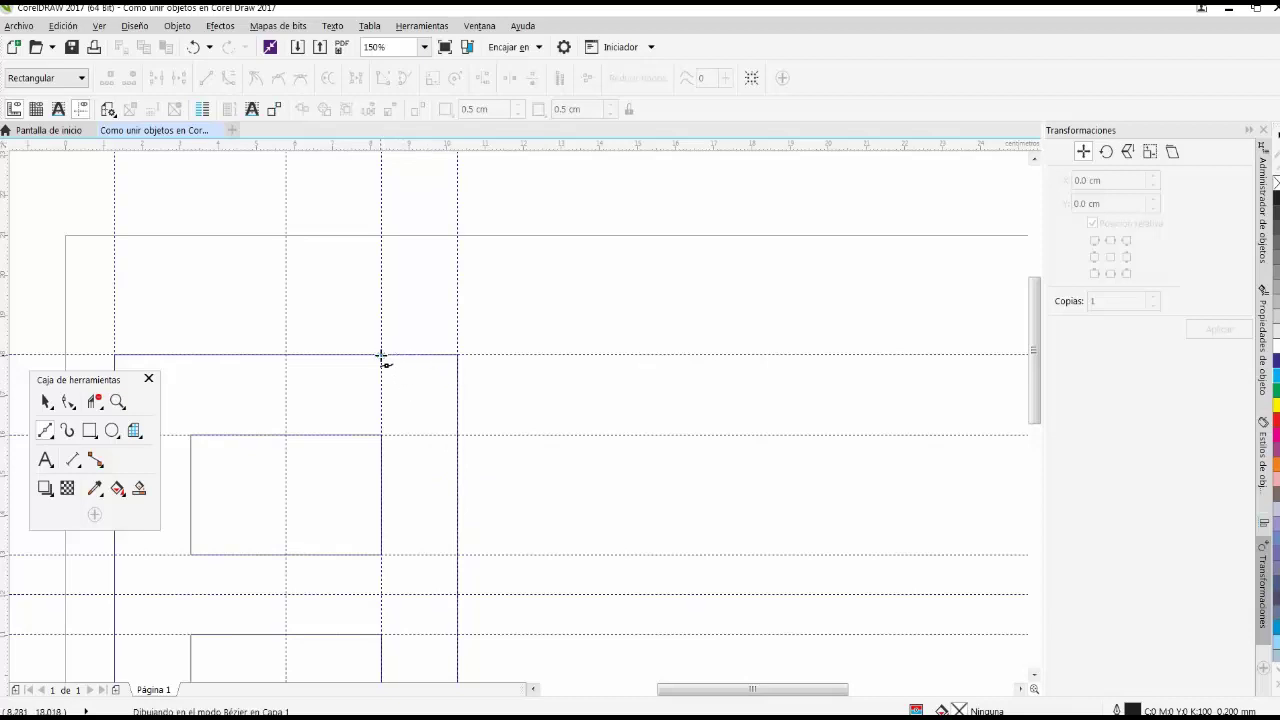
left_click(458, 435)
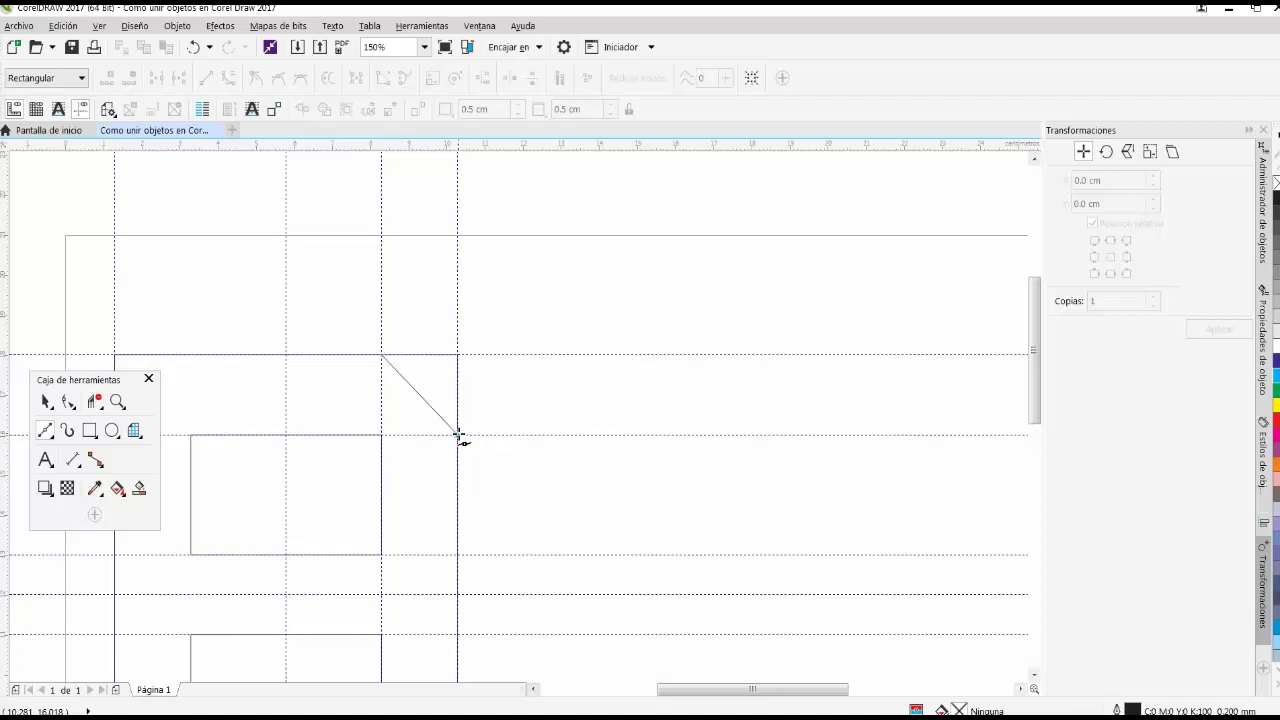
Draw a matching diagonal, 2 cm wide and 2 cm high, across the frame's lower-right corner between the guideline intersections.
scroll(417, 342, "down", 2)
scroll(437, 420, "up", 2)
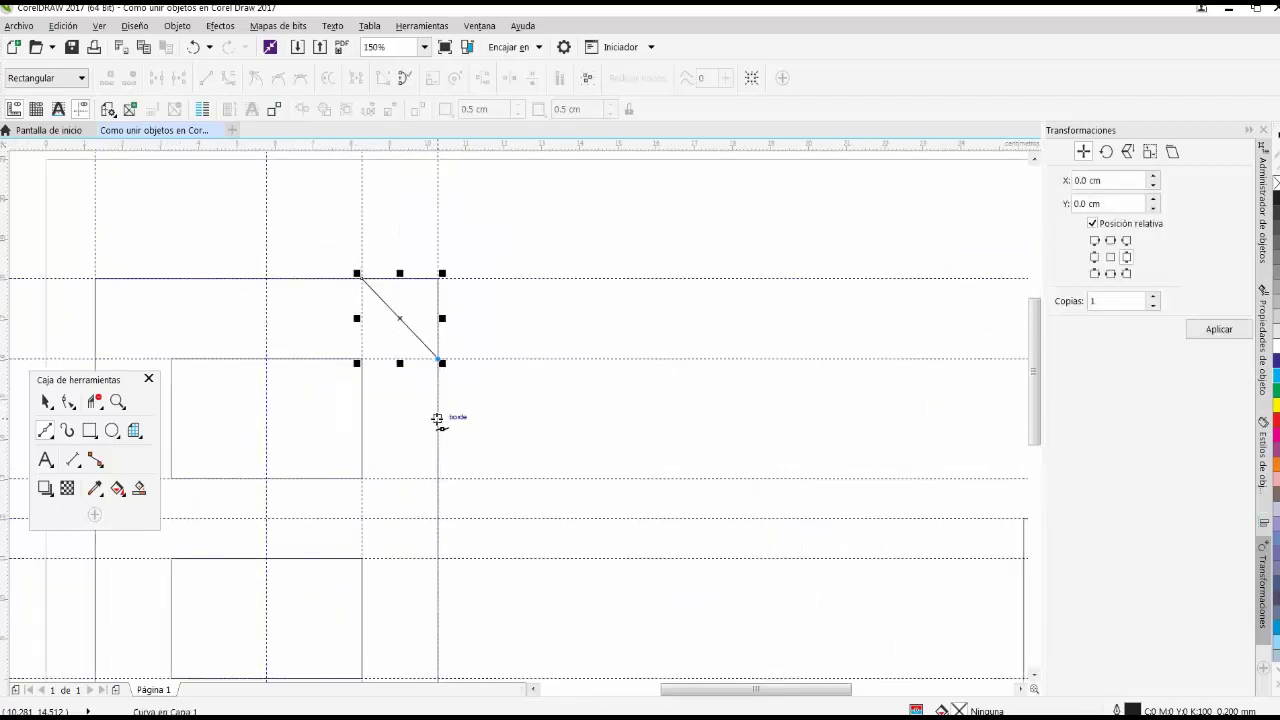
scroll(424, 460, "down", 2)
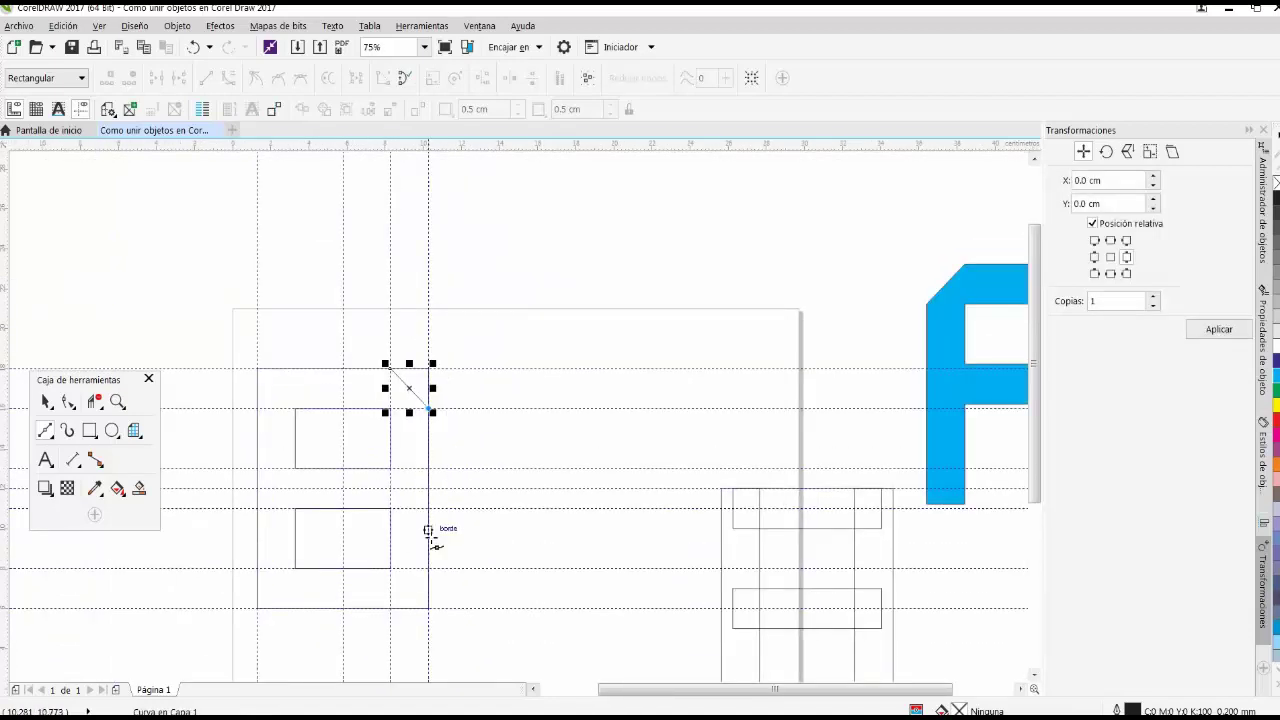
scroll(420, 607, "up", 2)
left_click(438, 535)
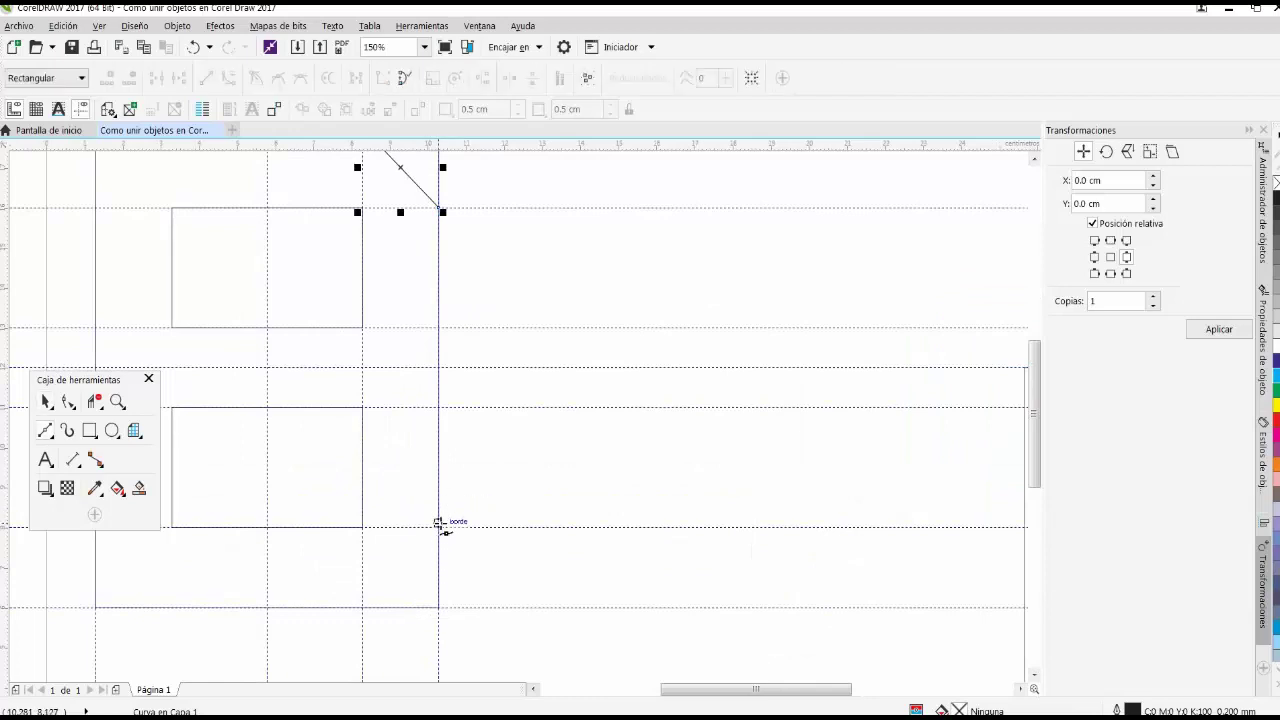
left_click(440, 527)
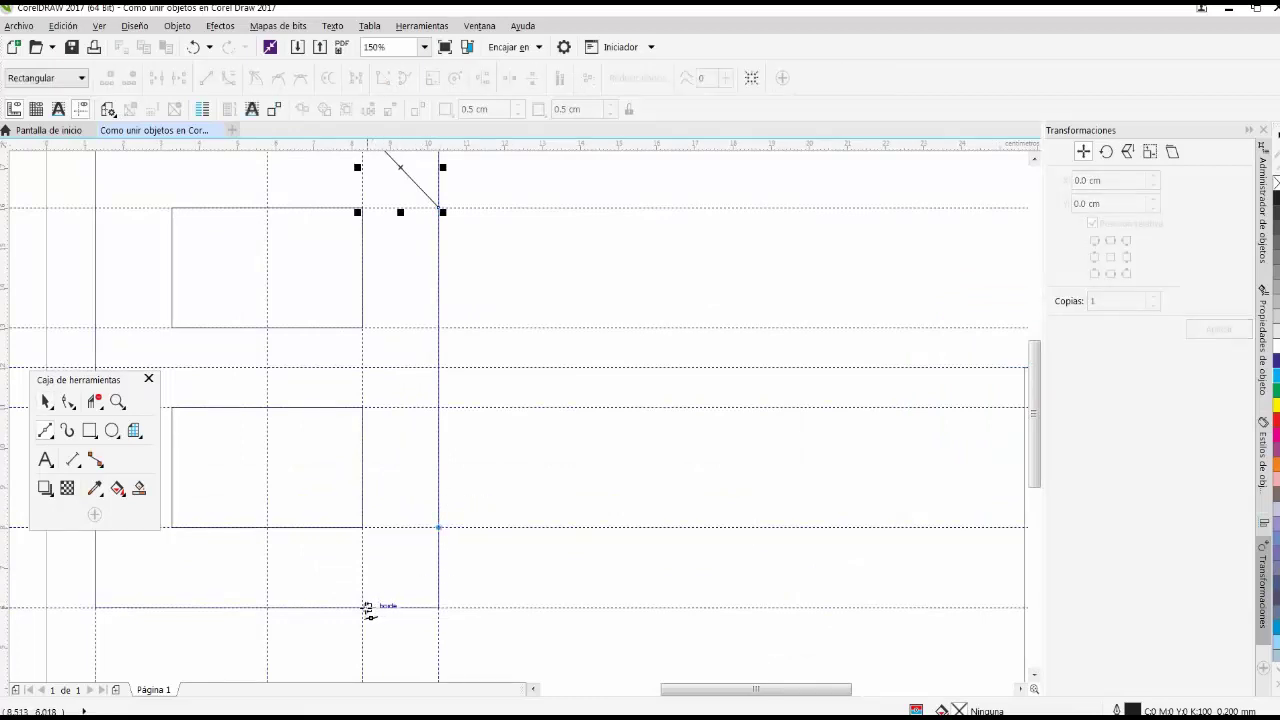
left_click(362, 607)
scroll(386, 540, "down", 1)
key("space")
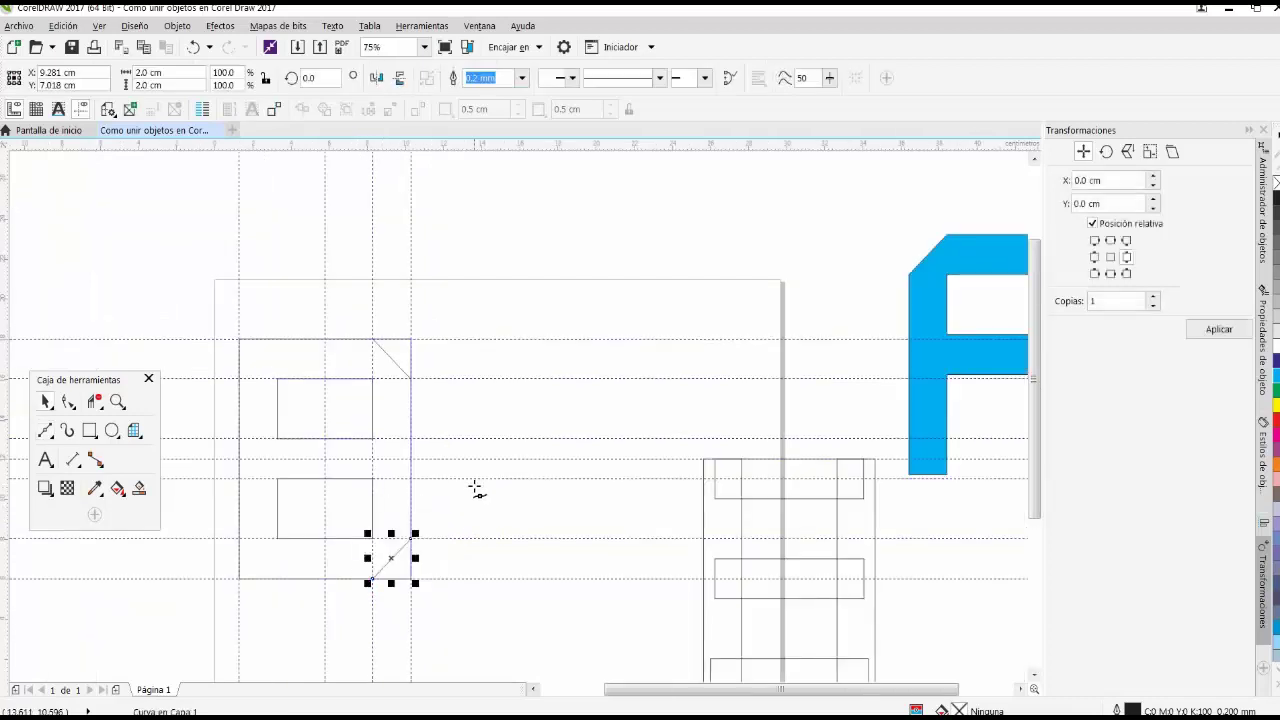
key("Escape")
Delete the frame's corner segments outside the upper and lower diagonals with the Virtual Segment Delete tool.
scroll(398, 550, "up", 1)
scroll(407, 485, "down", 1)
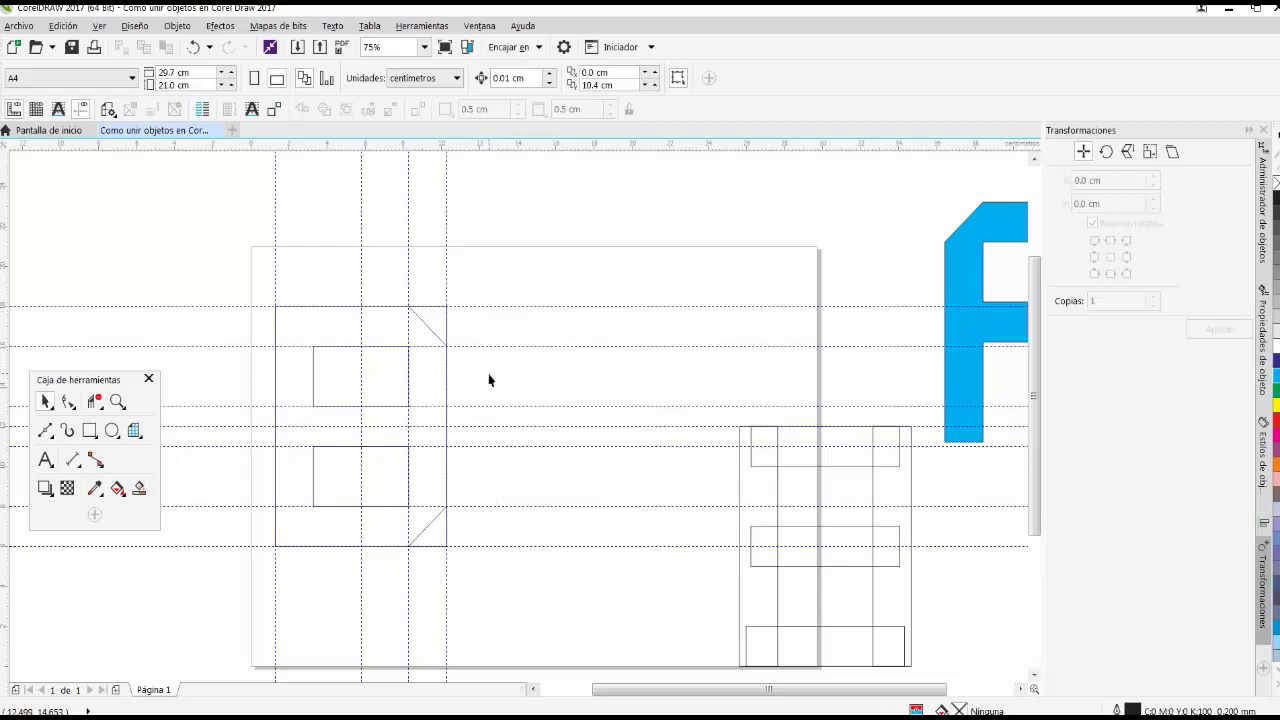
scroll(413, 328, "up", 2)
scroll(301, 456, "down", 1)
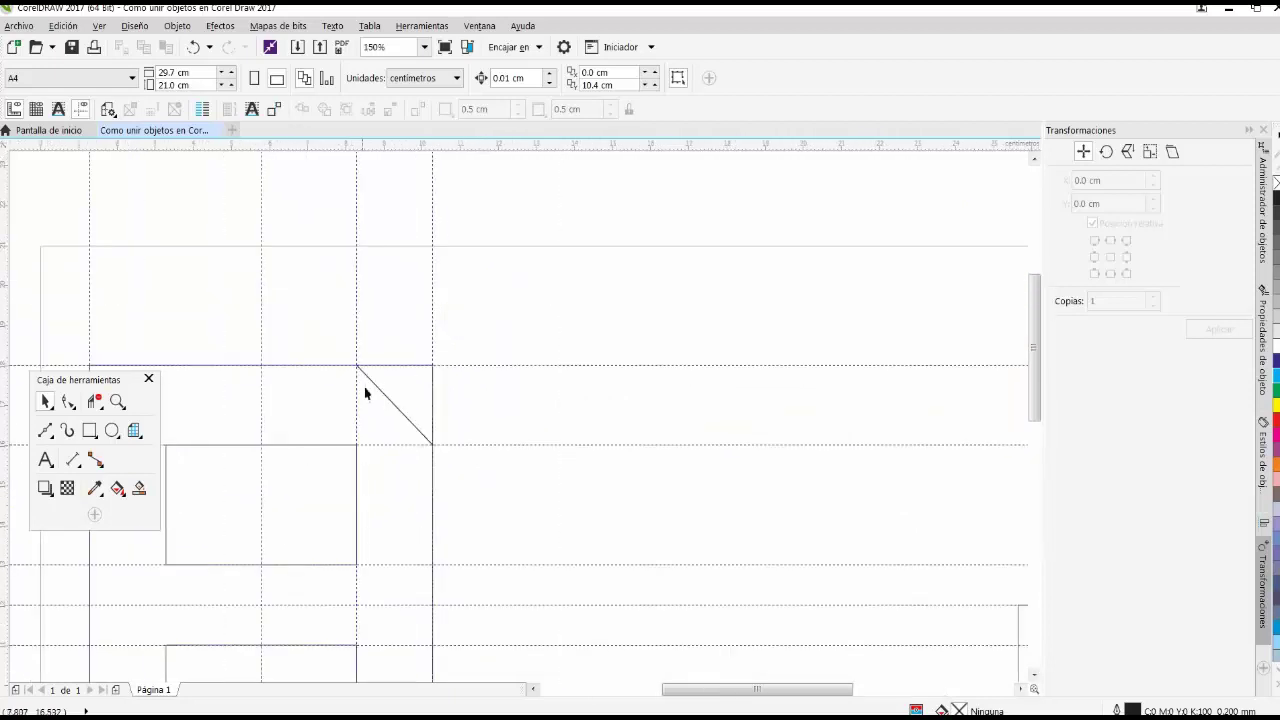
scroll(365, 393, "up", 1)
left_click(95, 401)
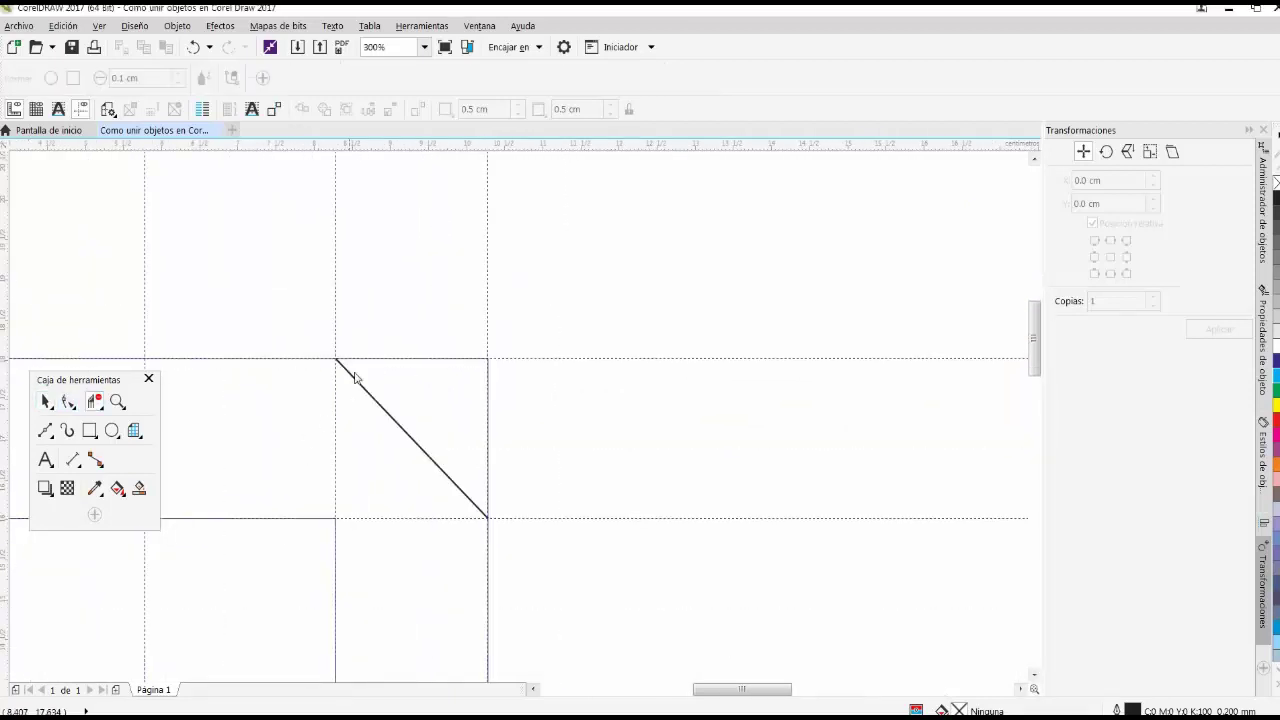
scroll(401, 350, "down", 2)
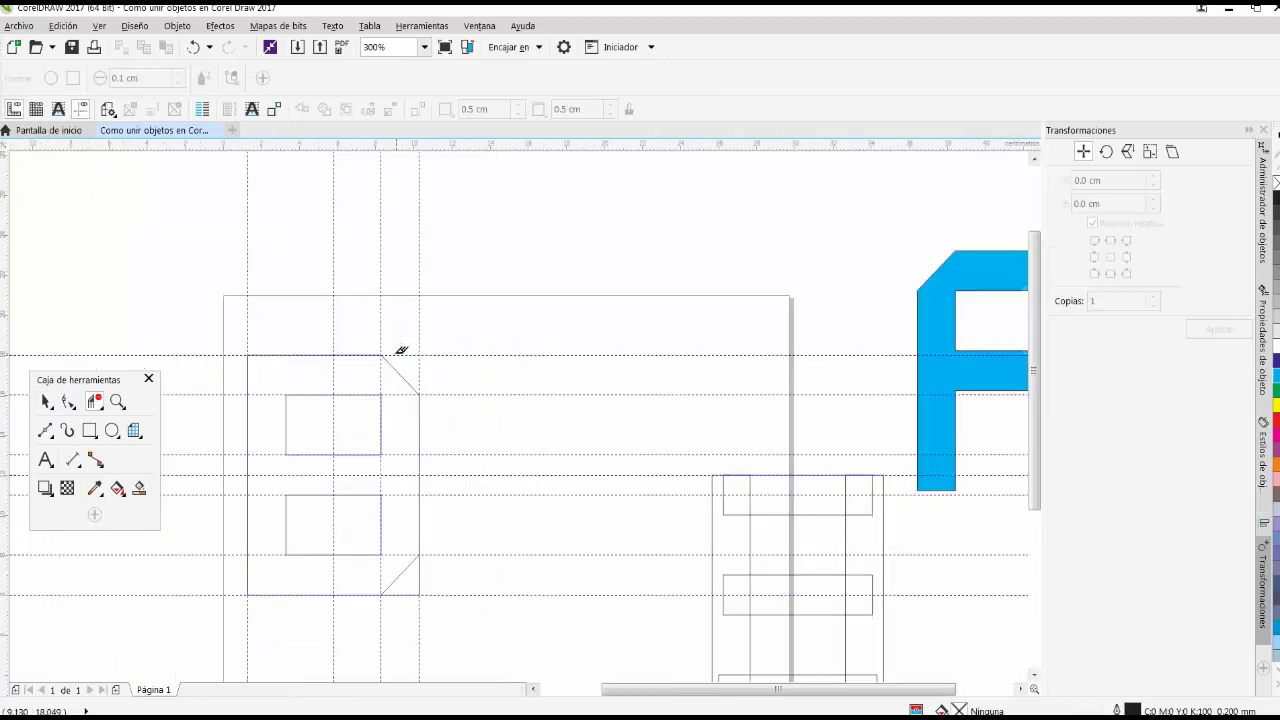
scroll(415, 584, "up", 1)
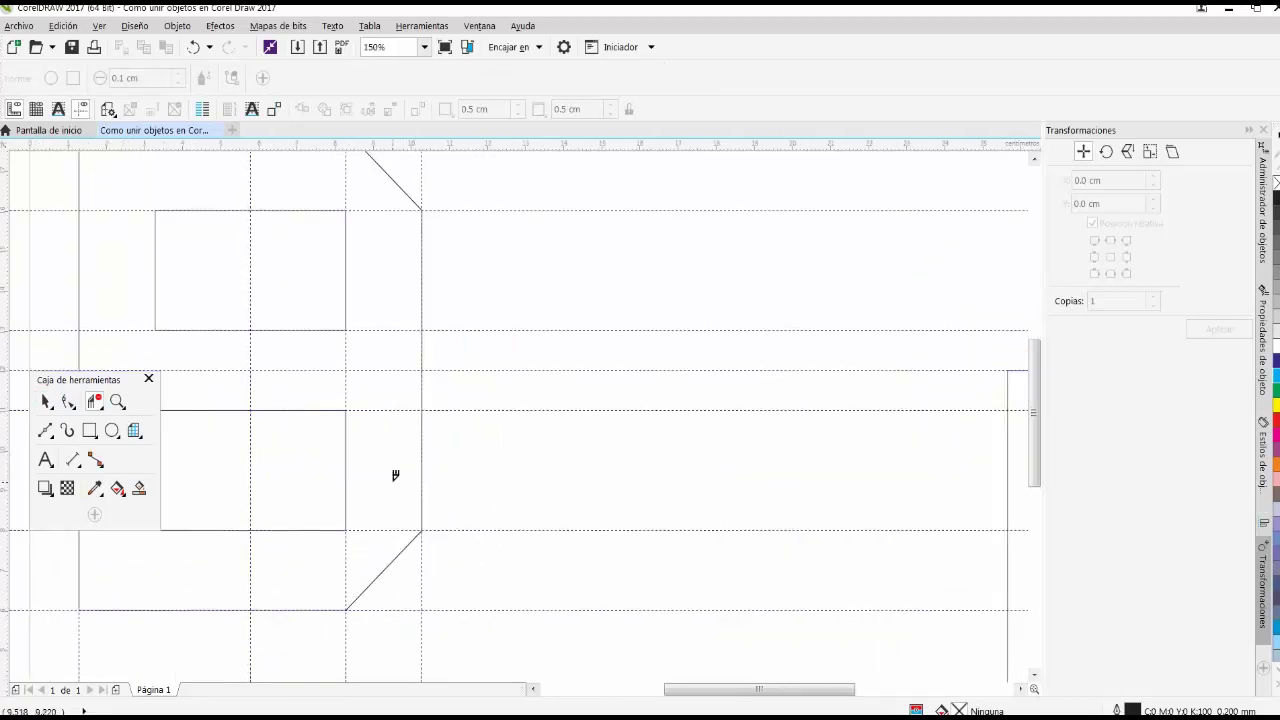
scroll(391, 486, "down", 1)
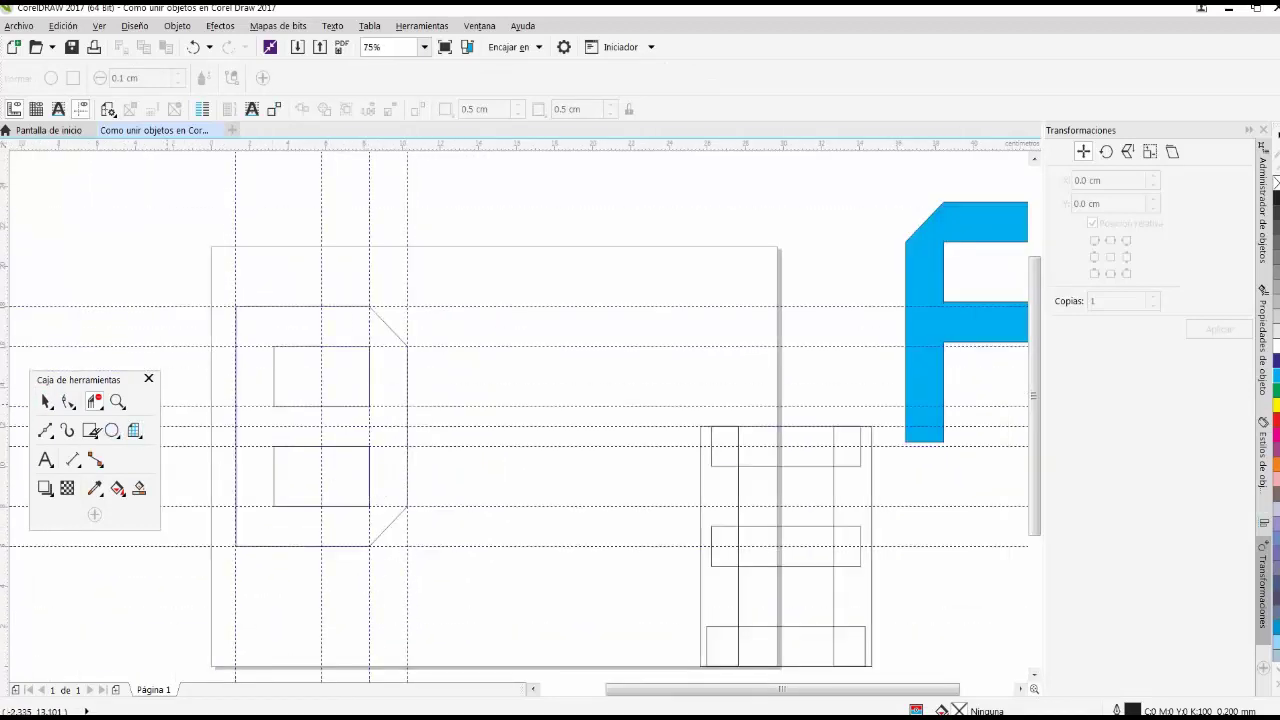
Weld the upper and lower diagonals with the letter's outer outline.
left_click(45, 401)
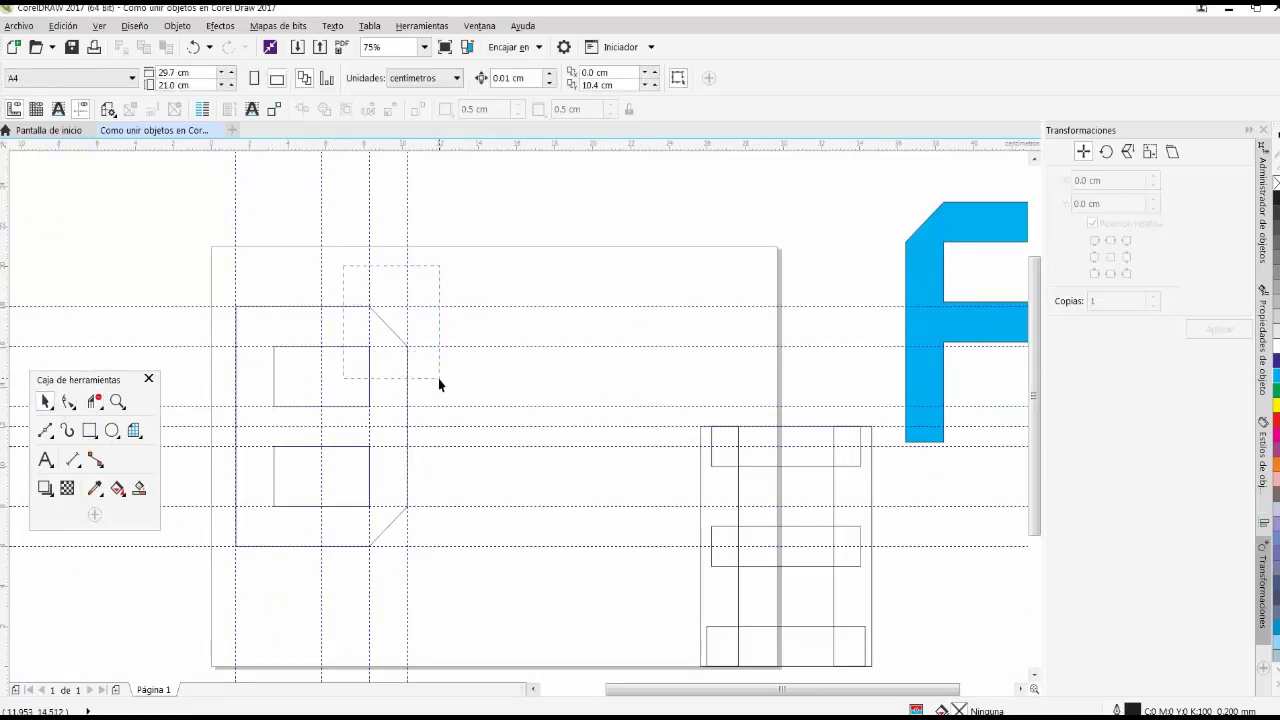
left_click_drag(438, 378, 434, 425)
left_click_drag(458, 488, 438, 497)
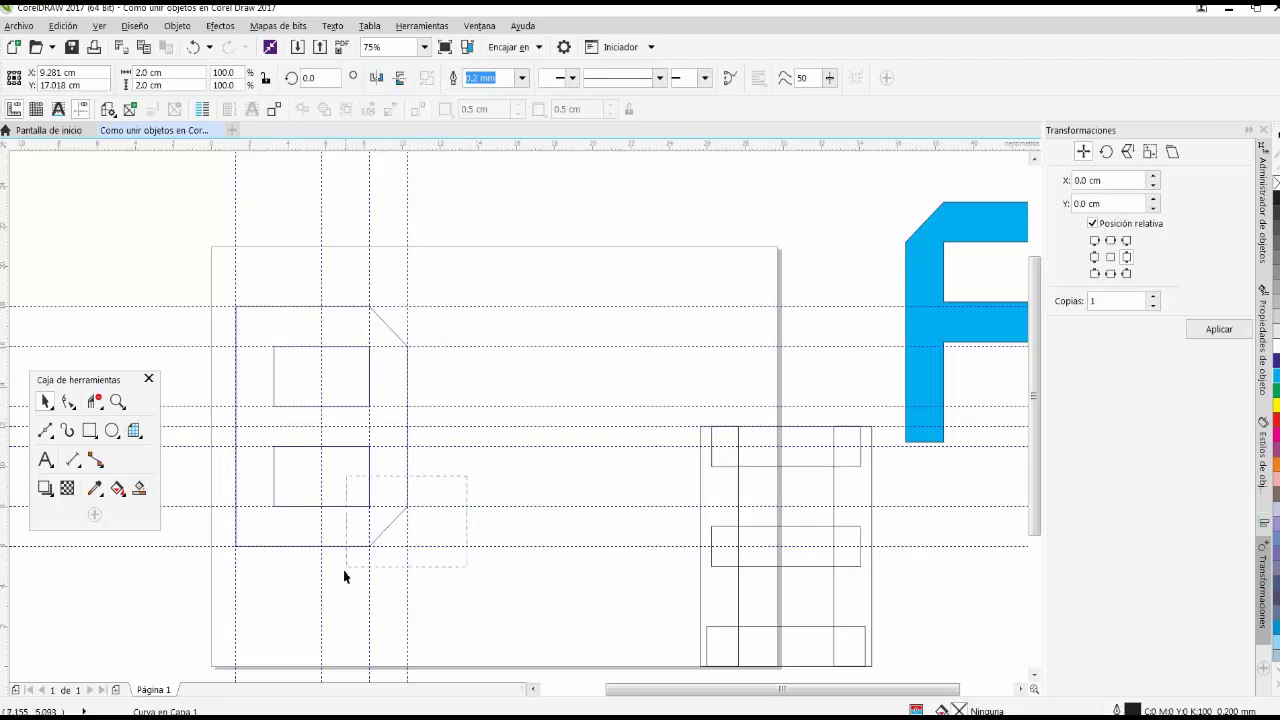
left_click_drag(343, 570, 339, 593)
left_click(238, 526, "shift")
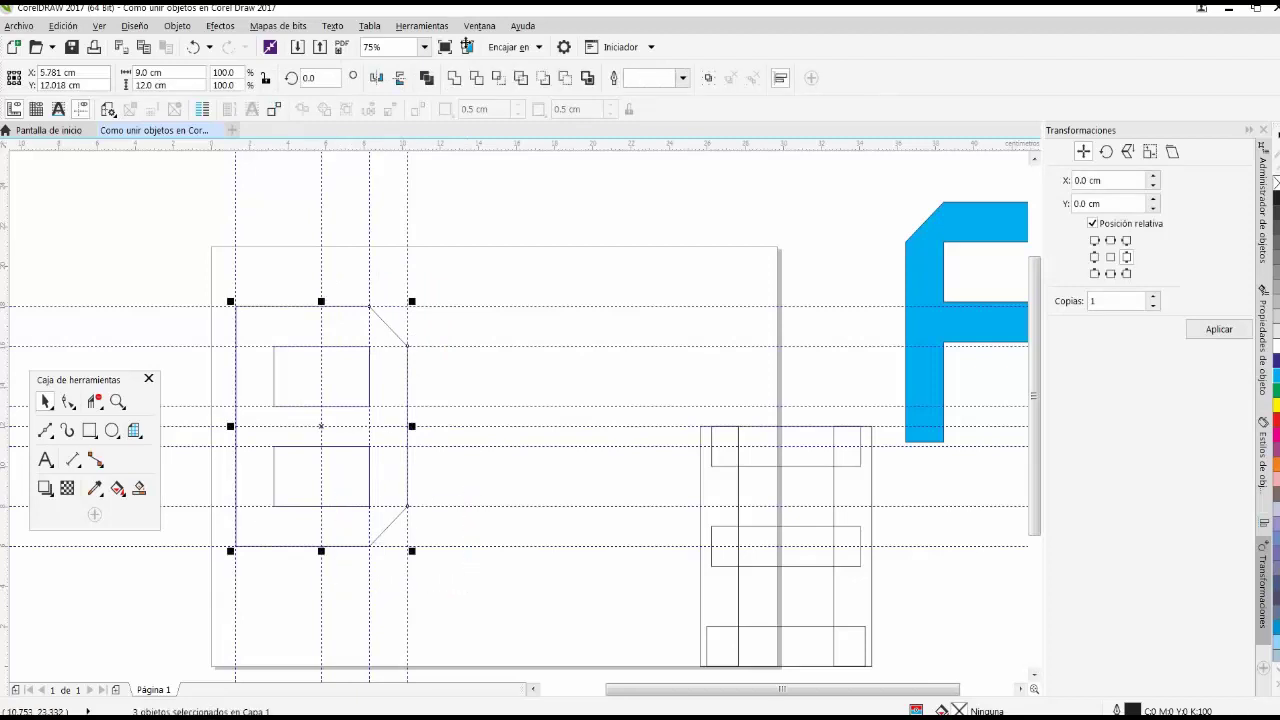
left_click(454, 78)
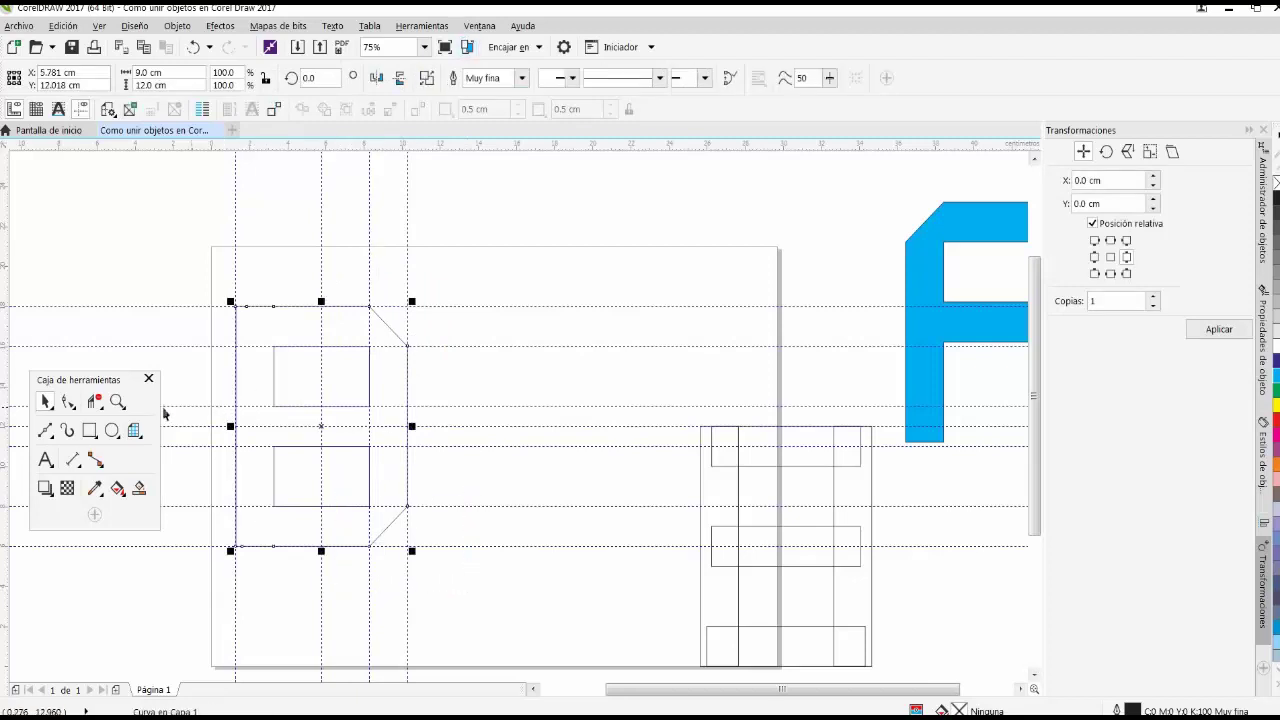
Delete the two surplus nodes on the outer outline's top edge, near the upper-left corner.
left_click(69, 402)
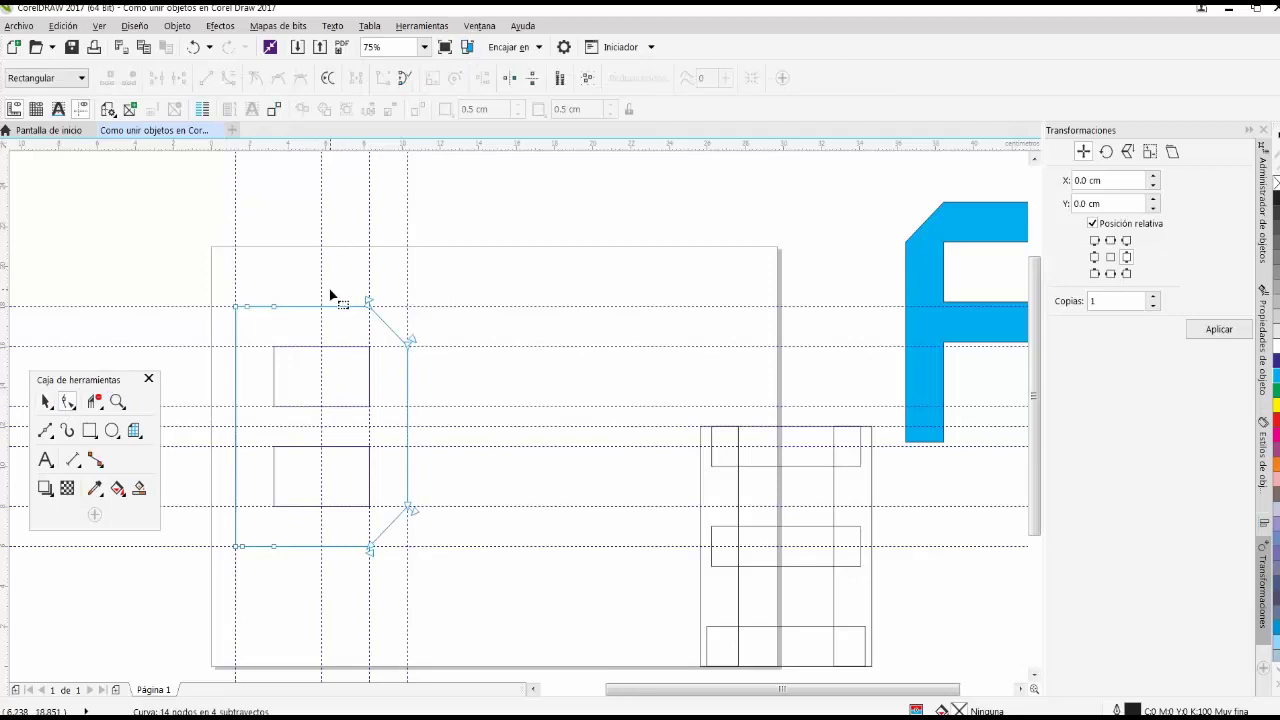
scroll(268, 307, "up", 2)
mouse_move(214, 283)
left_mouse_down()
mouse_move(237, 320)
mouse_move(319, 330)
left_mouse_up()
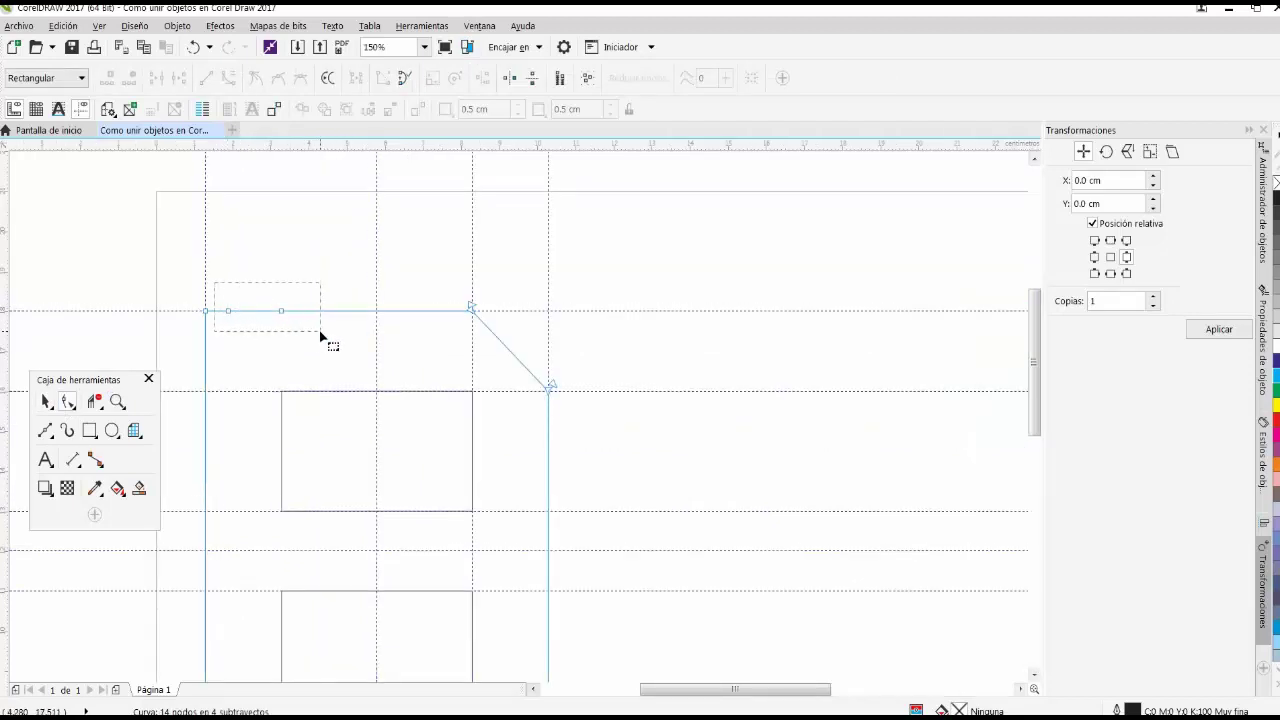
key("Delete")
Join the open nodes at both ends of the upper diagonal to the outer outline.
scroll(465, 260, "up", 2)
scroll(472, 345, "up", 2)
left_click_drag(479, 364, 440, 349)
left_click(371, 303)
scroll(486, 429, "down", 2)
scroll(470, 395, "up", 2)
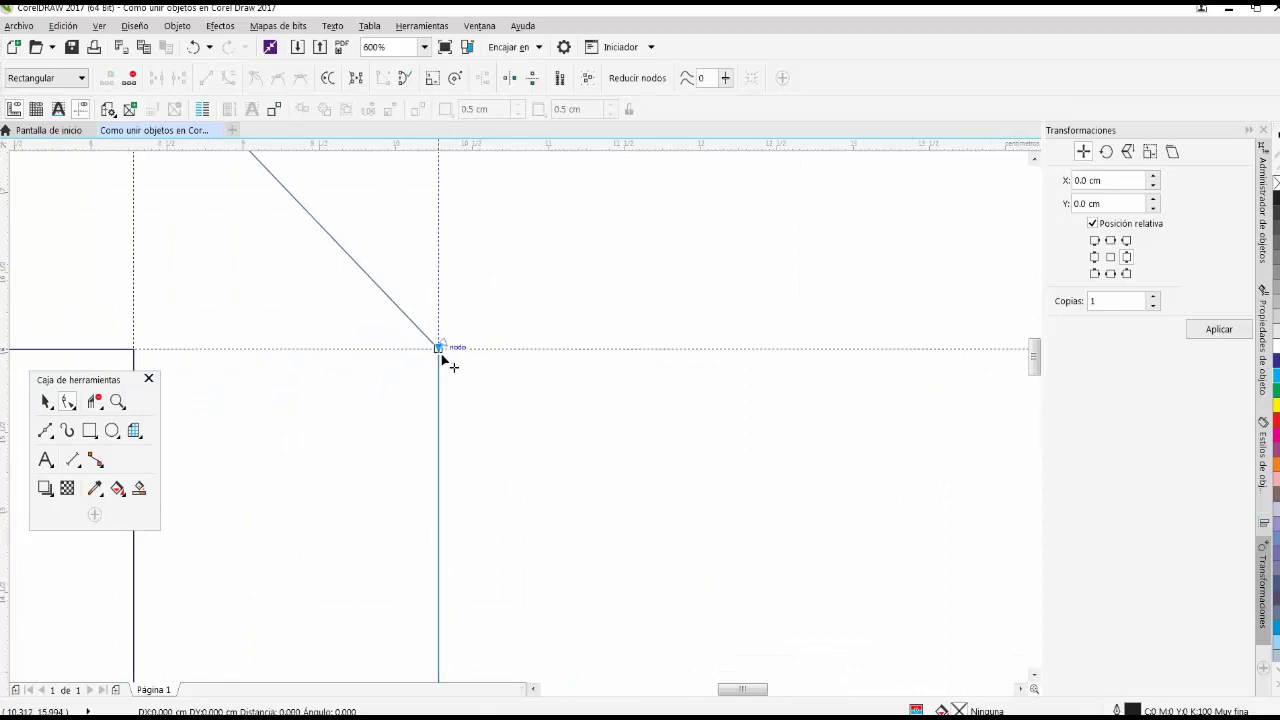
left_click(492, 405)
Join the open nodes at both ends of the lower diagonal, closing the outer outline.
scroll(470, 360, "down", 6)
scroll(430, 470, "up", 4)
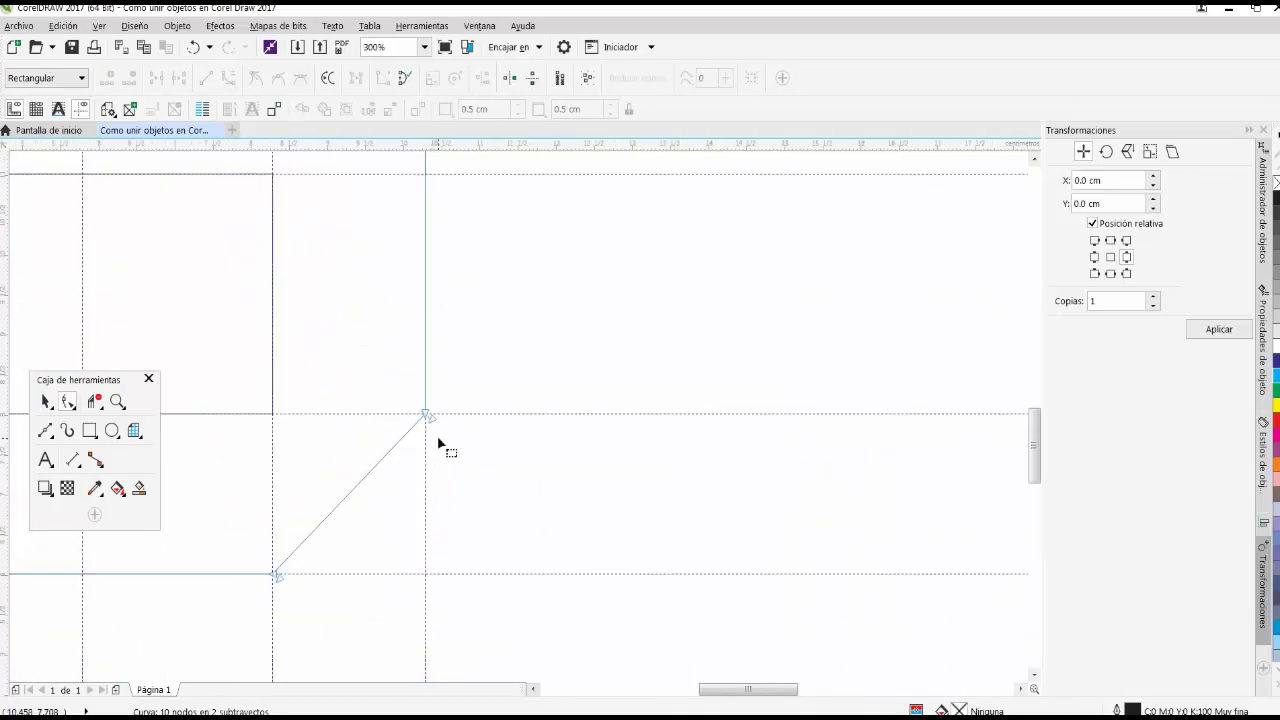
left_click_drag(432, 425, 434, 426)
left_click(451, 449)
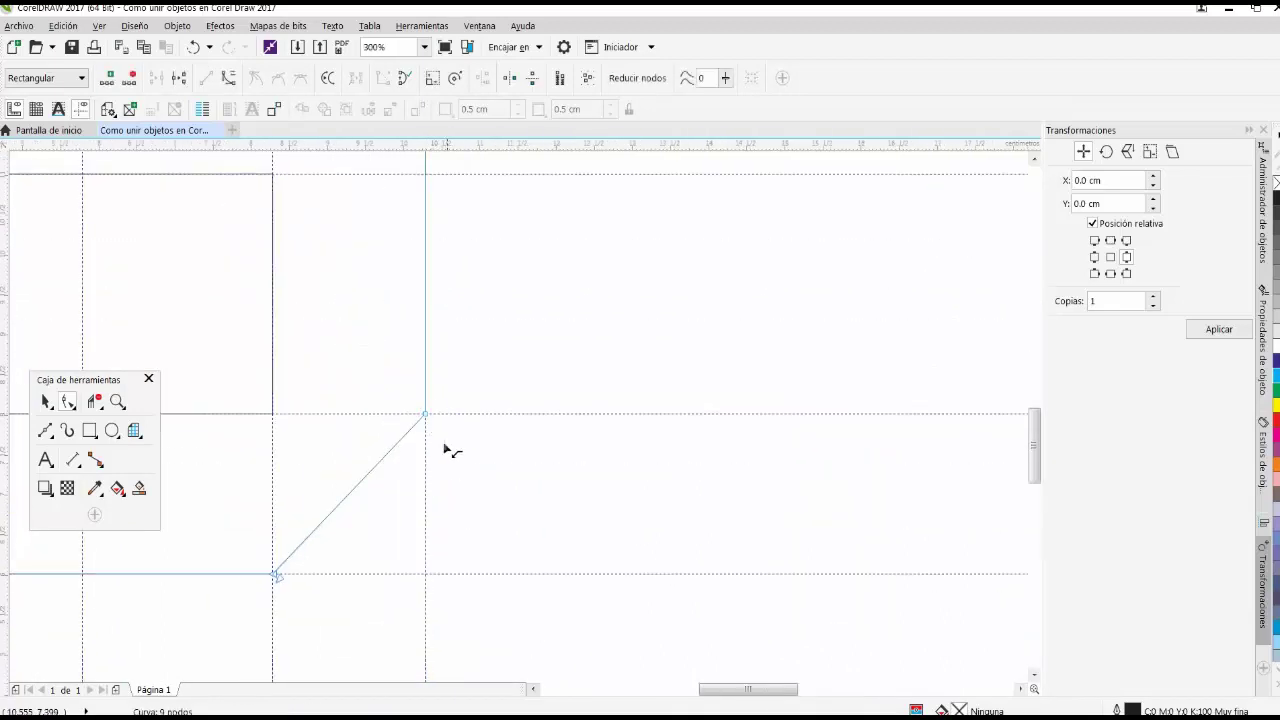
scroll(365, 502, "down", 2)
scroll(365, 502, "up", 4)
mouse_move(354, 491)
left_mouse_down()
mouse_move(371, 497)
mouse_move(348, 484)
left_mouse_up()
left_click(317, 523)
scroll(443, 471, "down", 6)
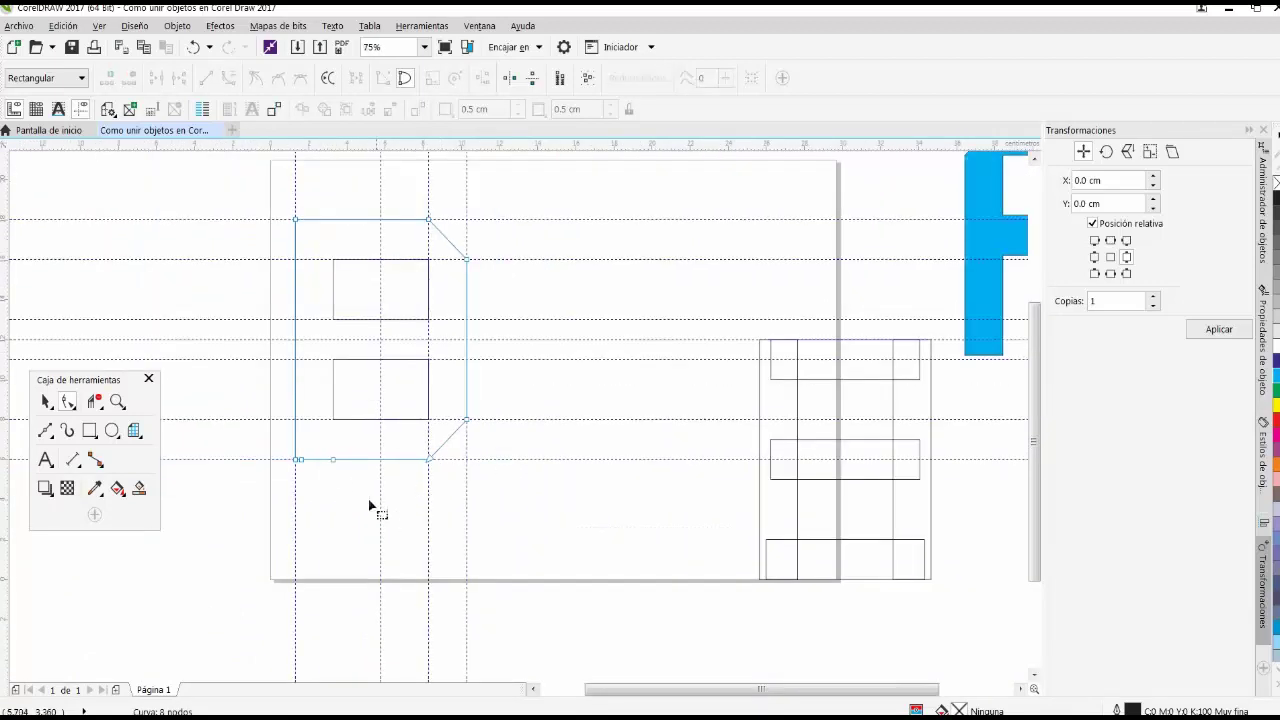
Delete the two surplus nodes on the outer outline's bottom edge, near the lower-left corner.
scroll(330, 473, "up", 3)
scroll(536, 385, "up", 4)
left_click_drag(536, 382, 362, 466)
key("Delete")
scroll(396, 490, "down", 4)
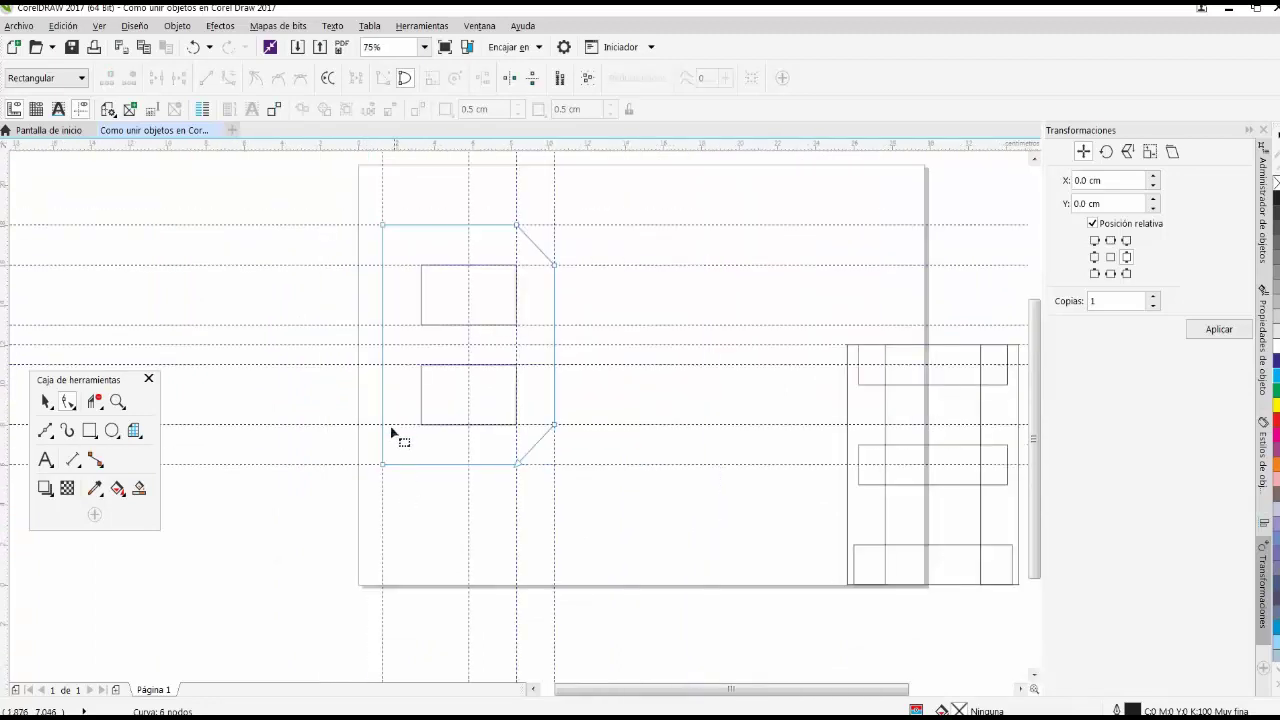
Try a cyan fill on the B's outer outline, then undo it.
left_click(1276, 377)
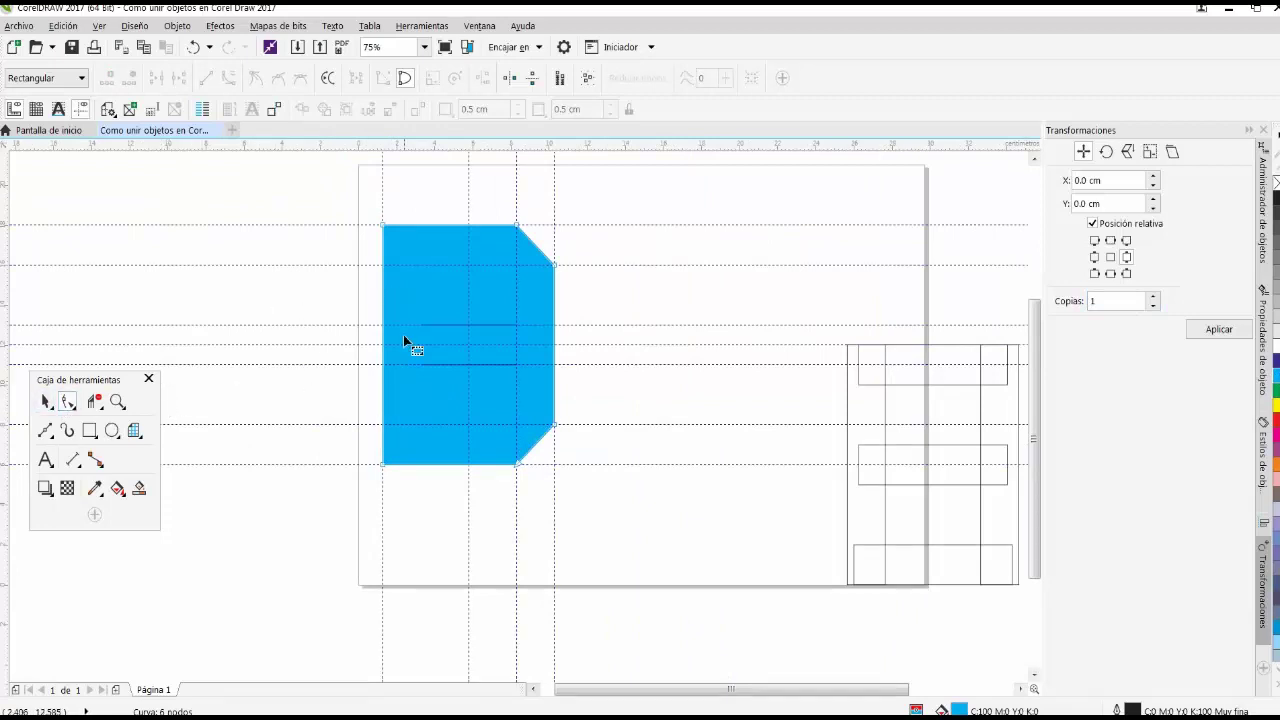
key("ctrl+z")
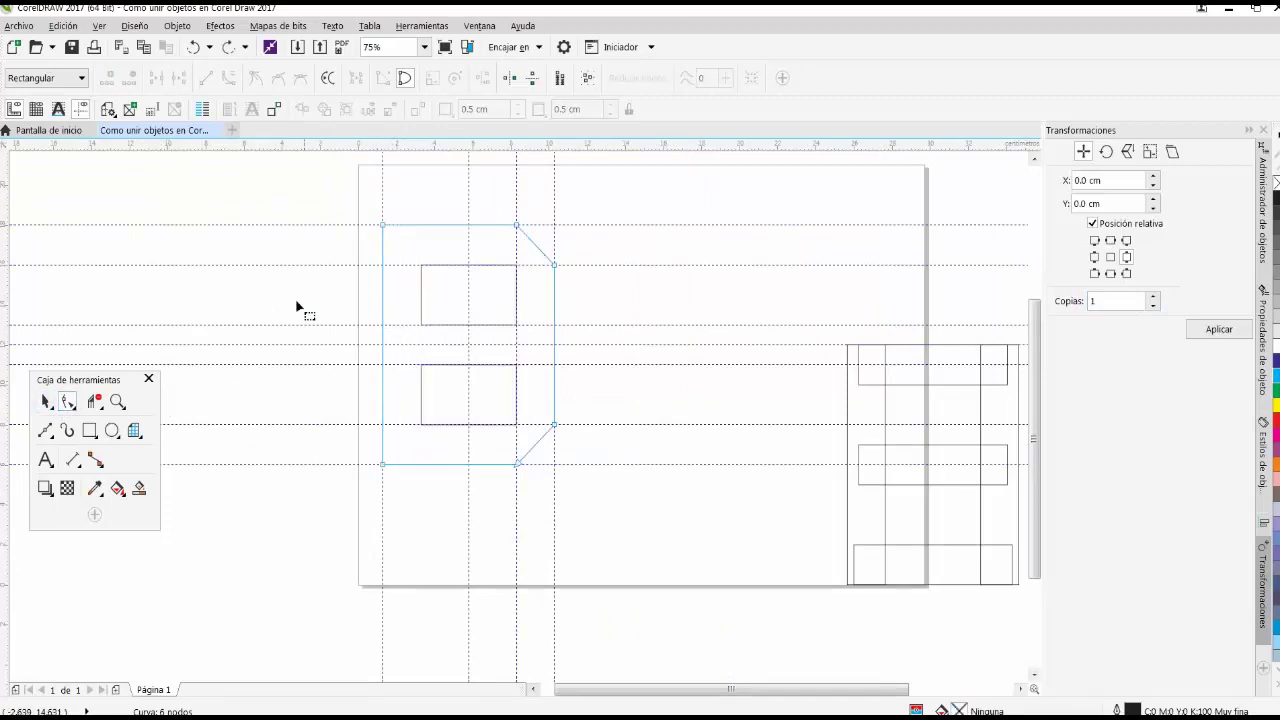
Send the B's outer outline backward in the stacking order, behind the inner rectangles.
left_click(45, 401)
left_click(321, 251)
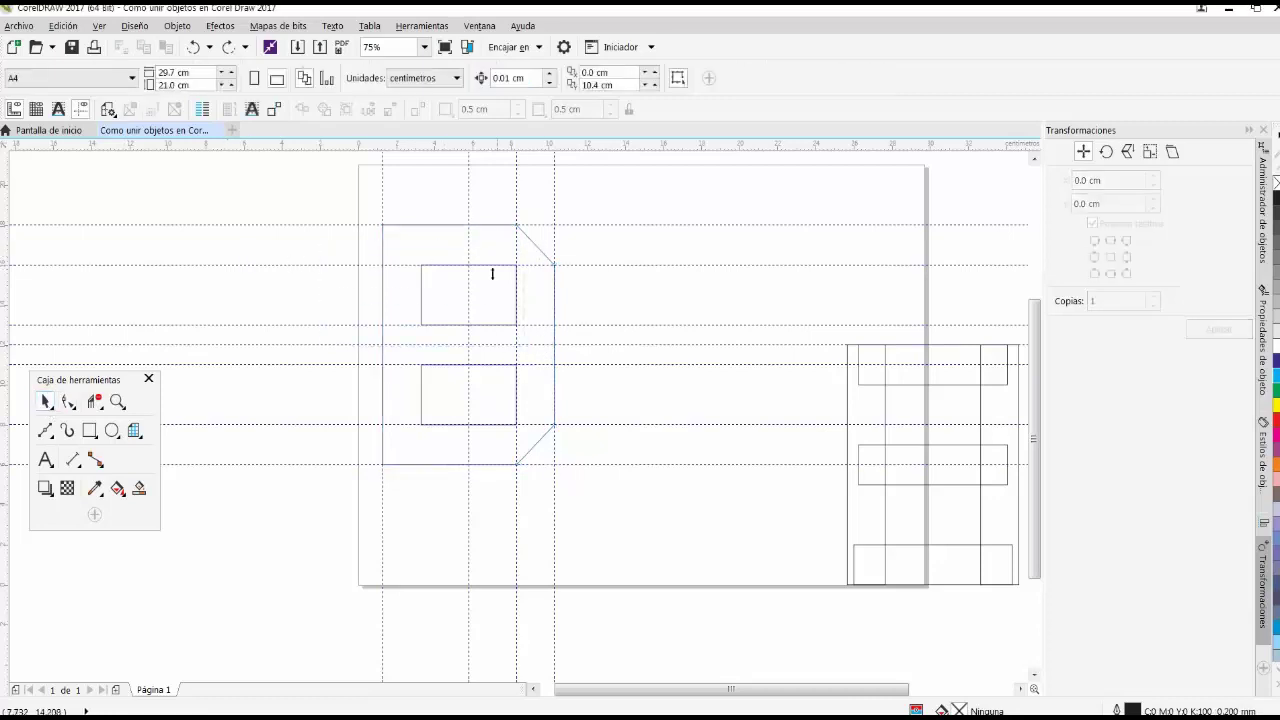
left_click(421, 323)
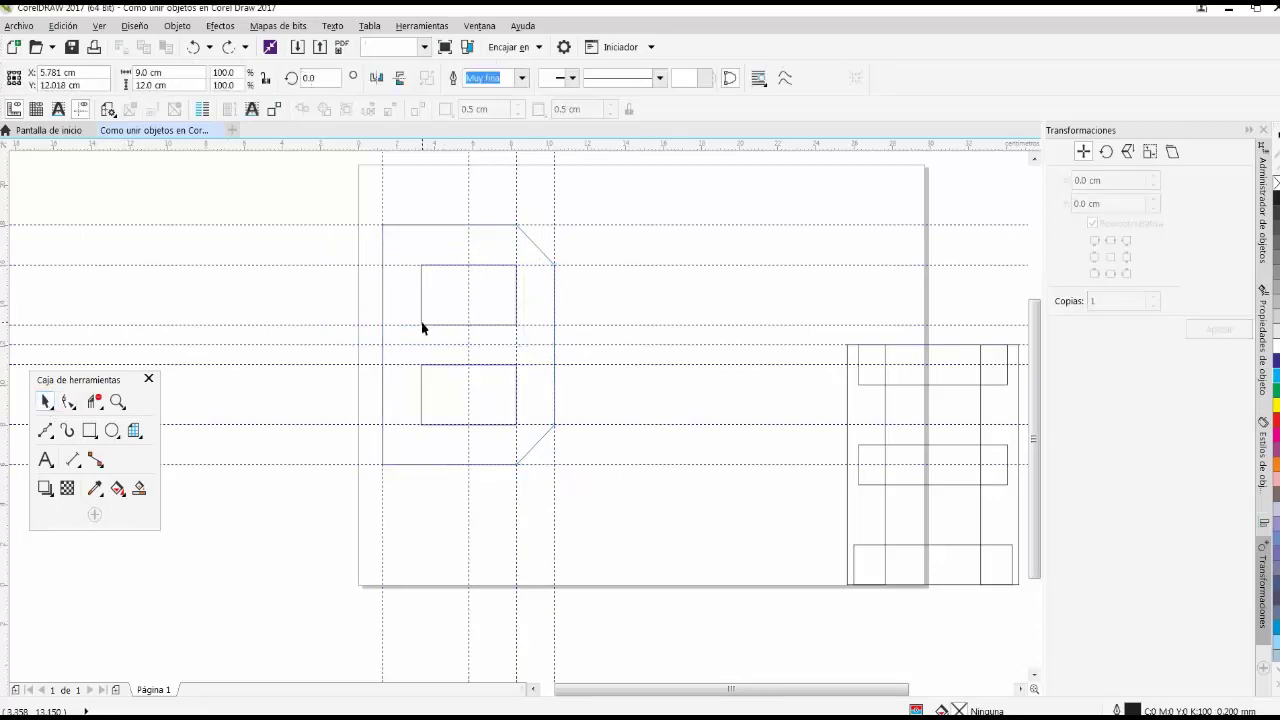
right_click(422, 322)
left_click(313, 318)
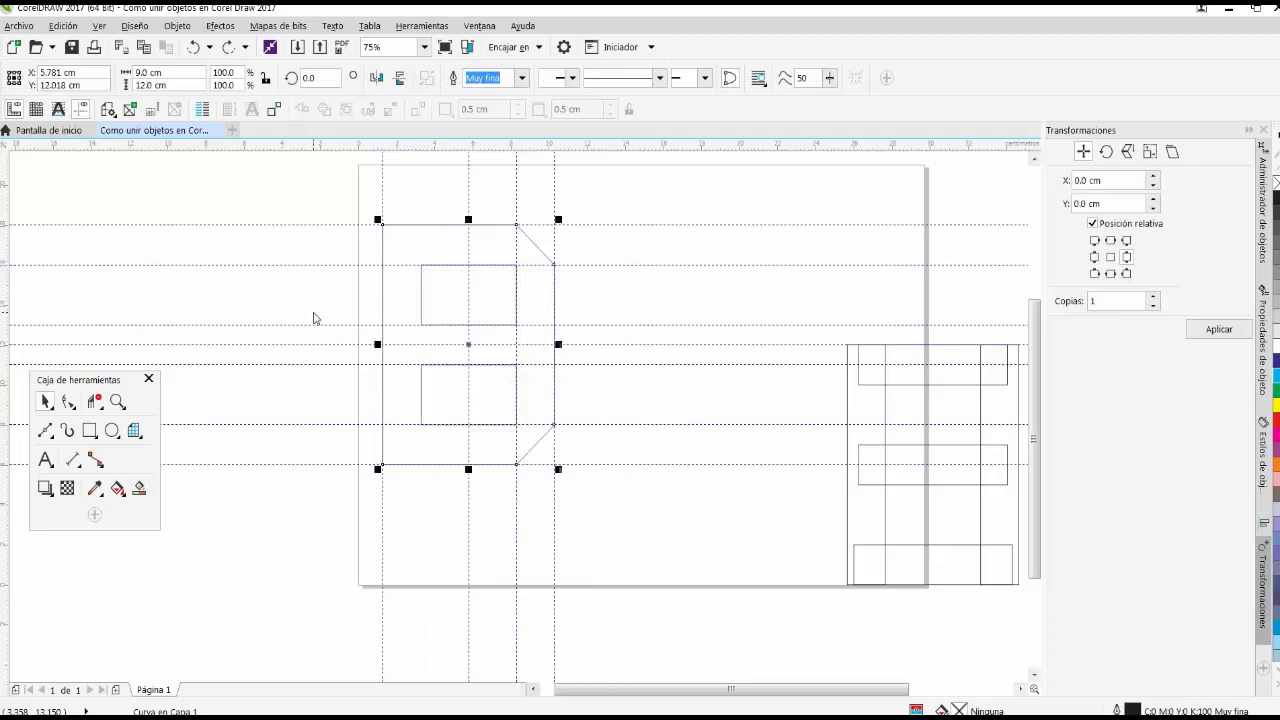
scroll(415, 293, "up", 1)
scroll(408, 303, "down", 2)
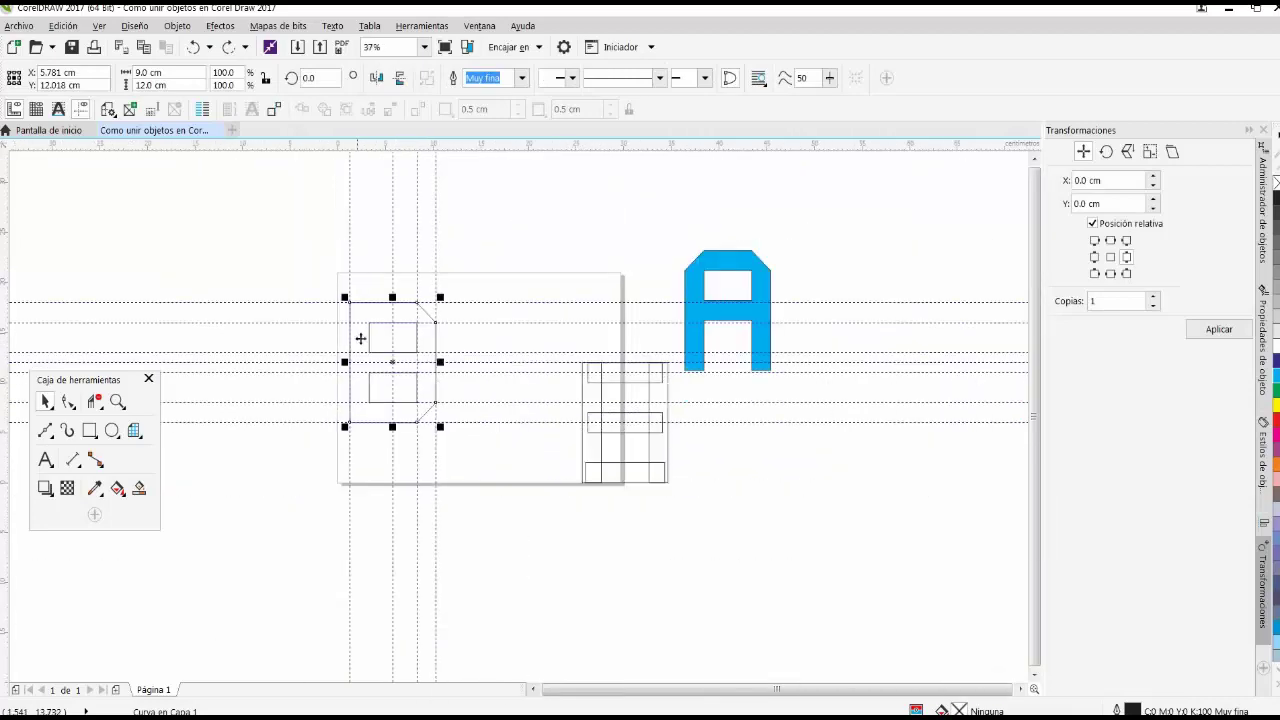
scroll(386, 318, "up", 2)
right_click(385, 294)
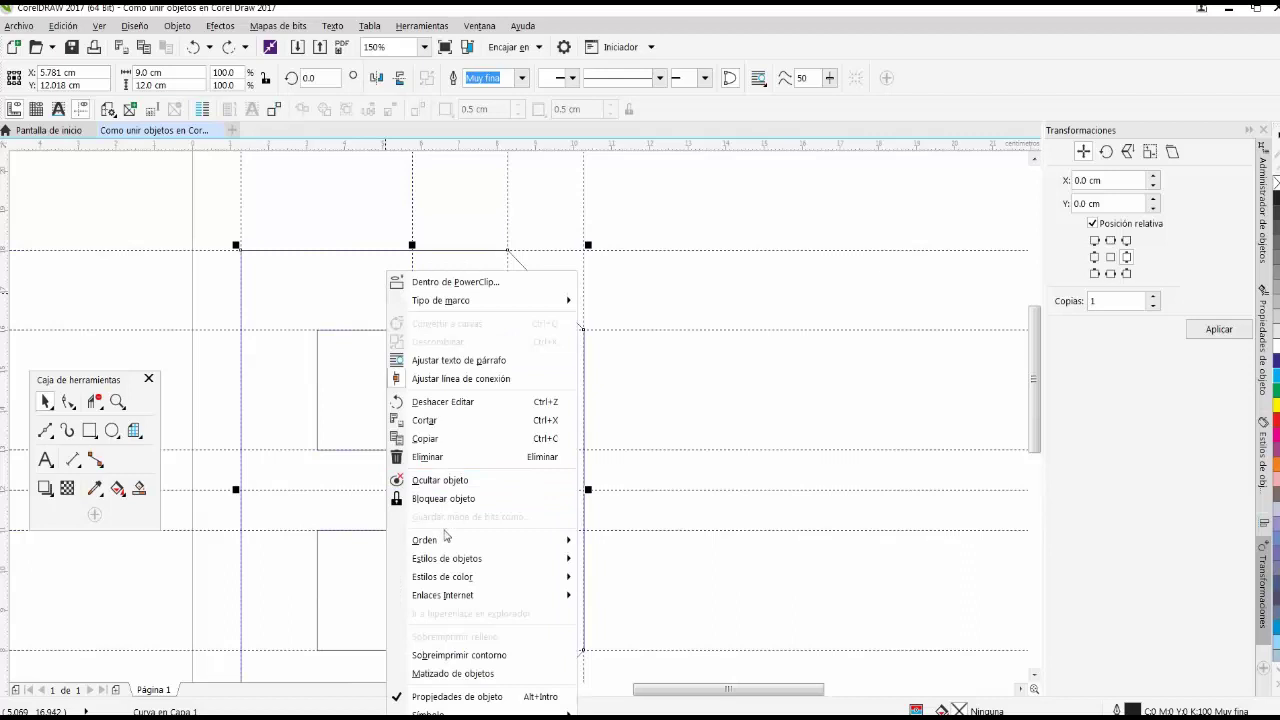
mouse_move(446, 538)
left_click(616, 561)
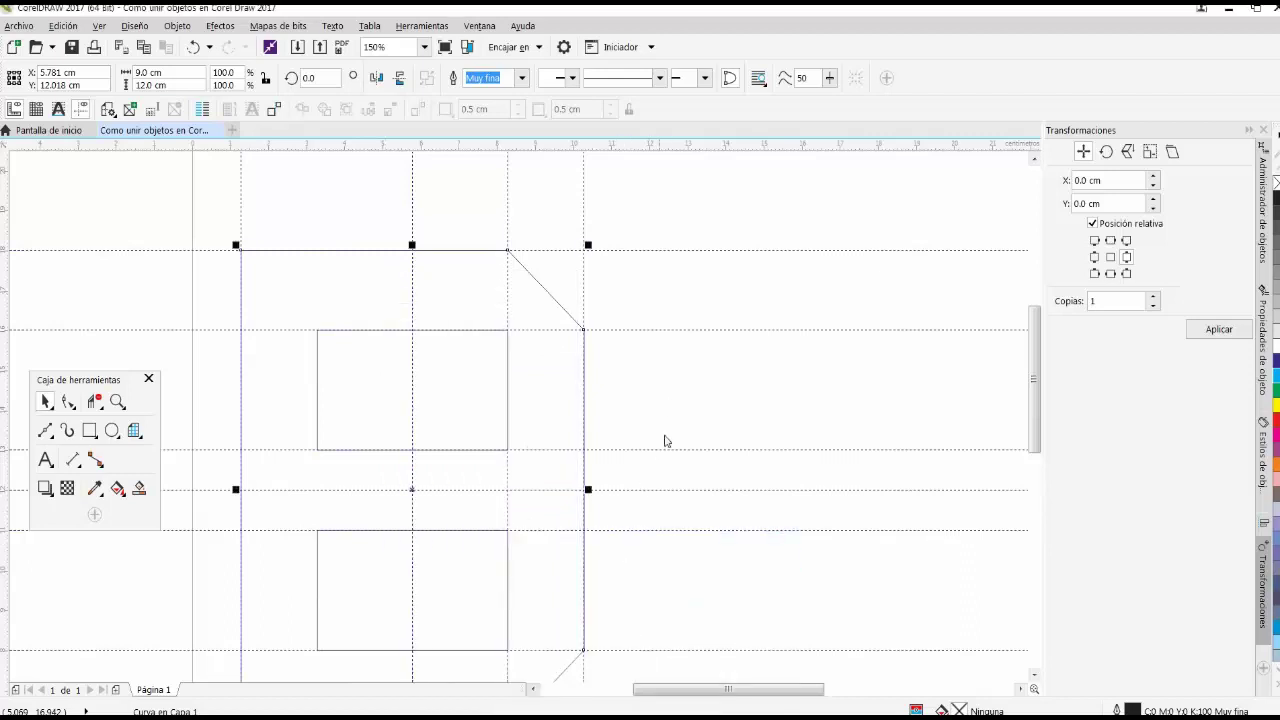
left_click(666, 440)
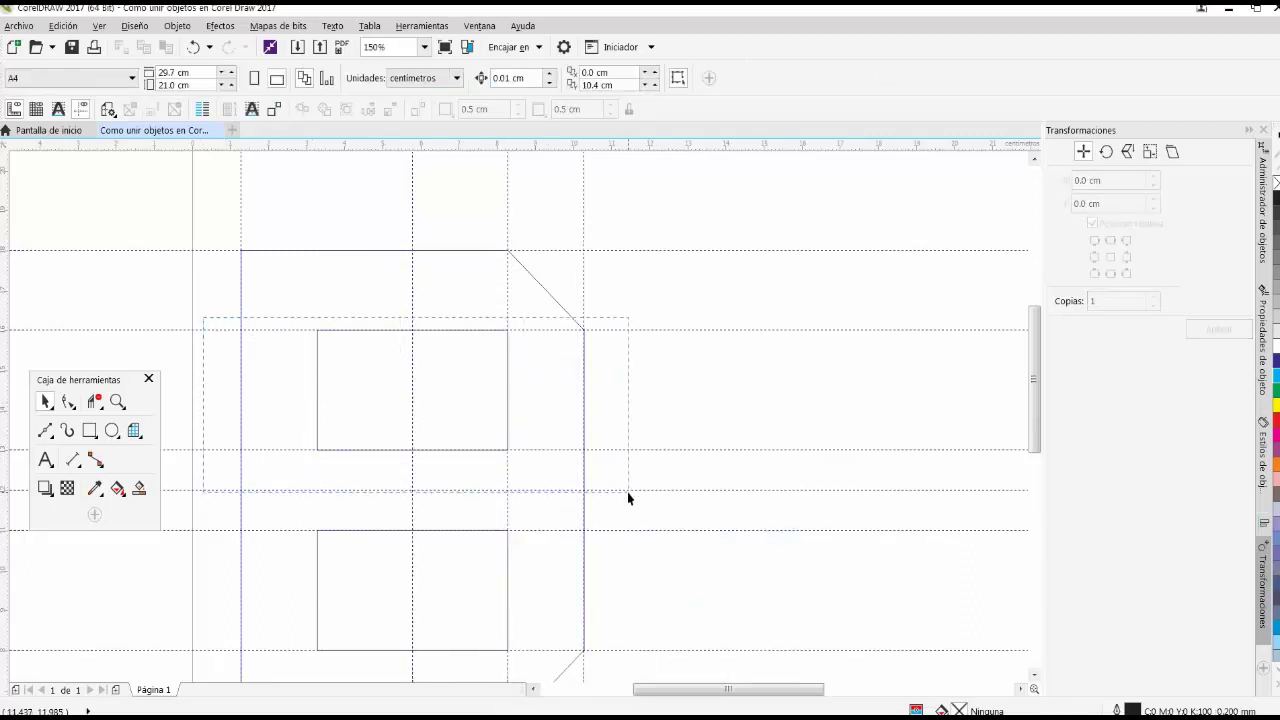
Join the open nodes at the lower-right corner of the B's lower inner rectangle.
left_click(507, 389)
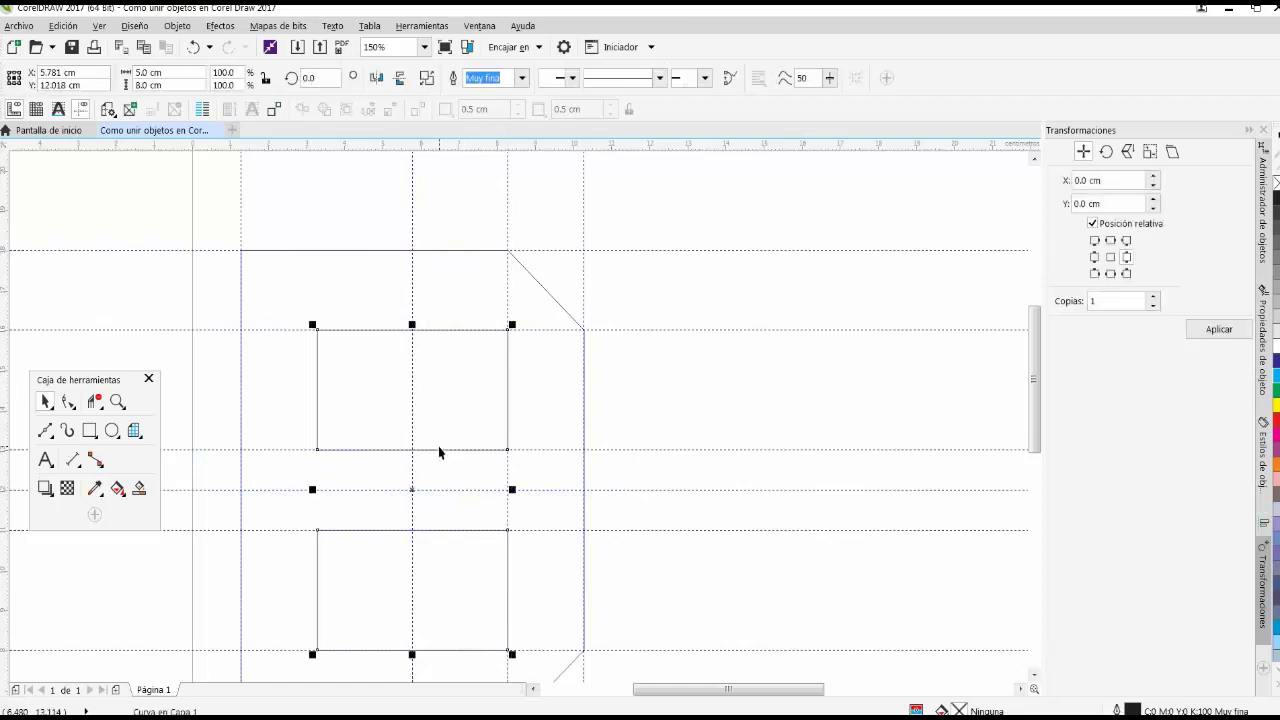
left_click(68, 401)
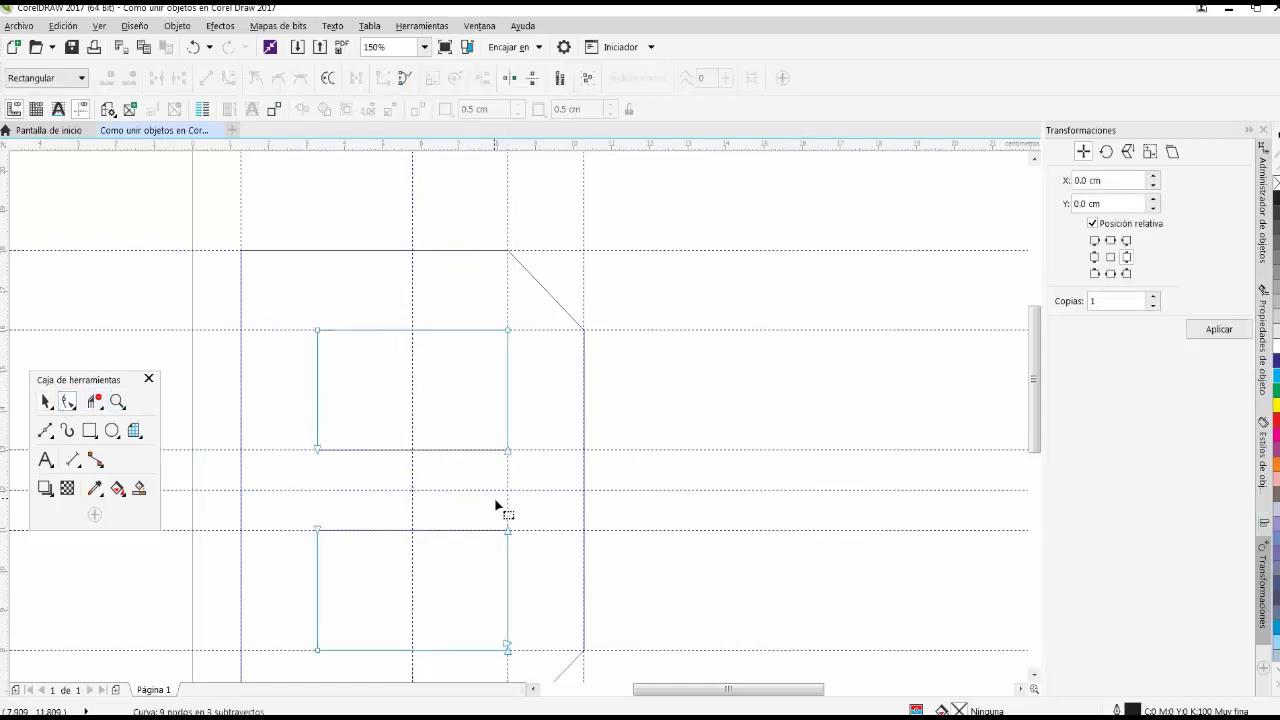
scroll(434, 440, "down", 3)
scroll(437, 455, "up", 3)
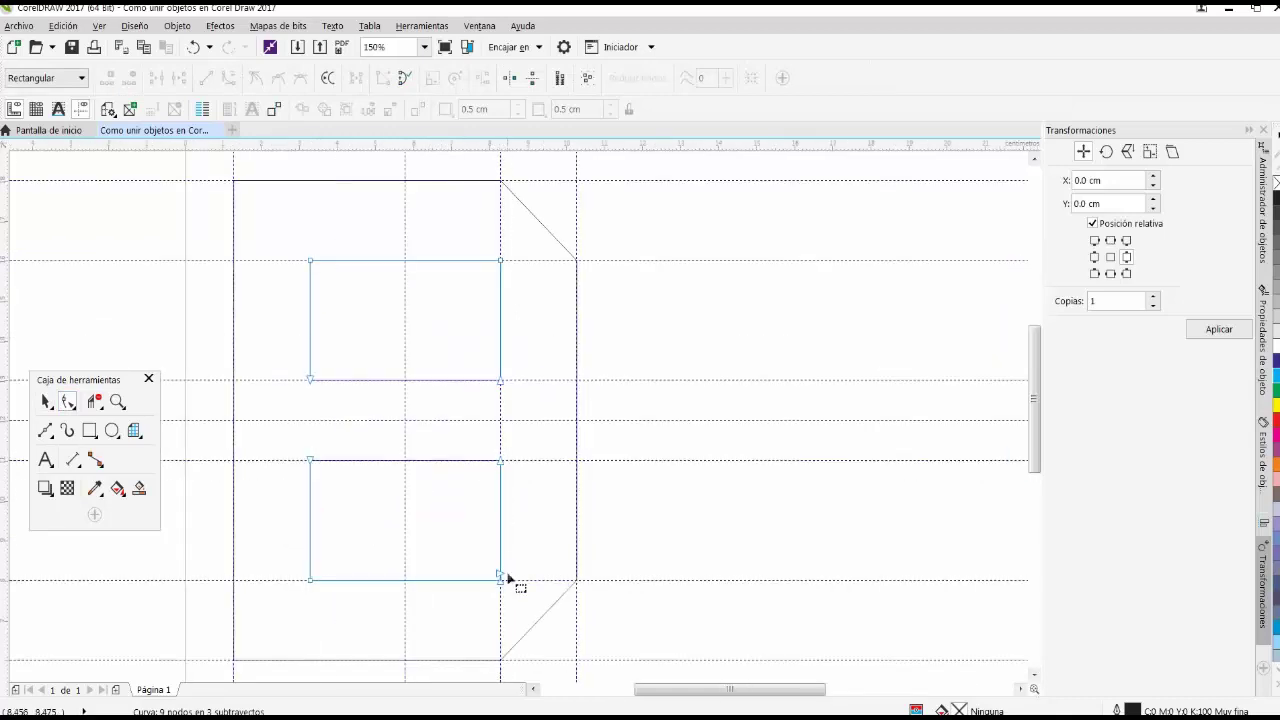
left_click_drag(511, 588, 500, 578)
scroll(430, 490, "down", 2)
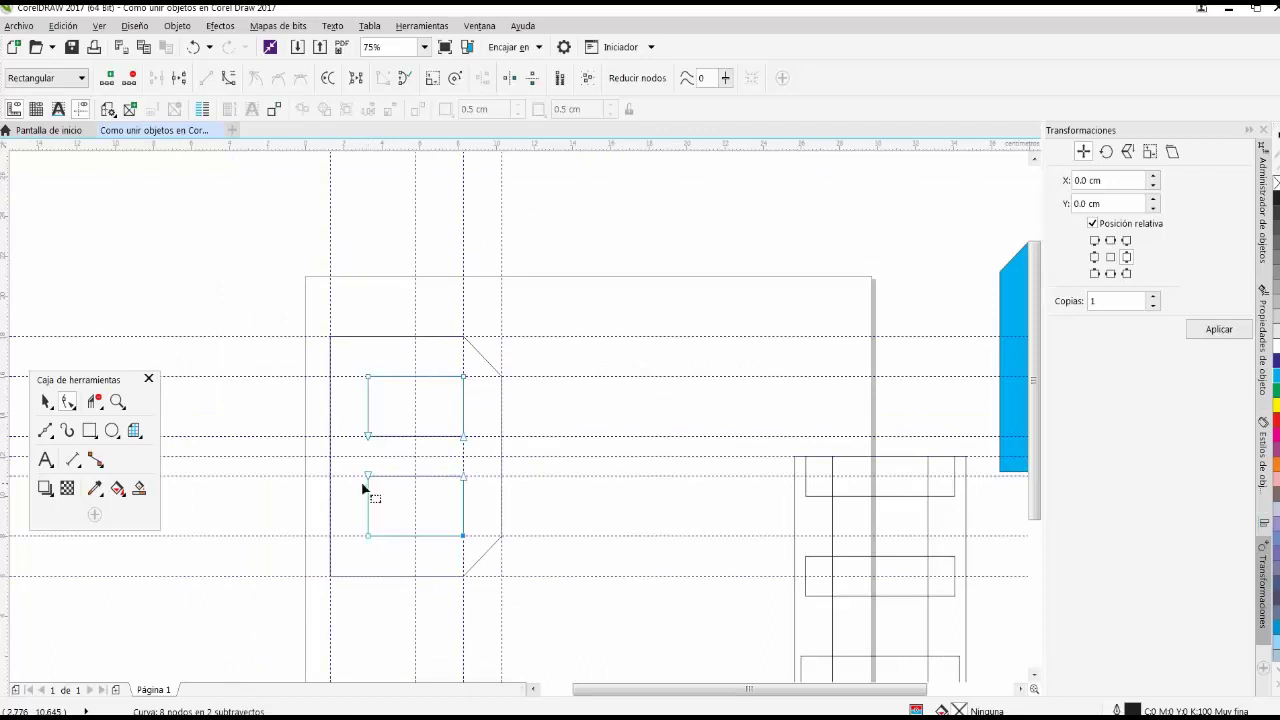
scroll(363, 488, "up", 3)
scroll(363, 462, "down", 2)
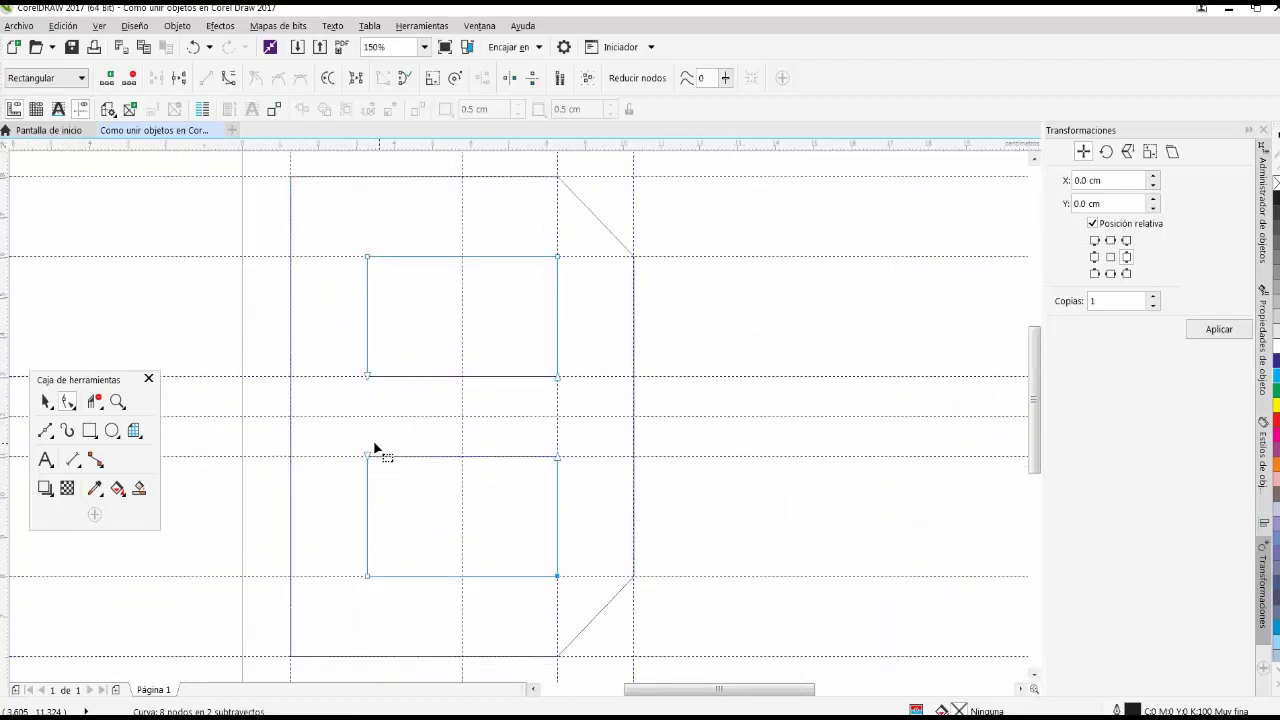
Combine the loose horizontal edges between the B's two openings with the rest of the inner contours into one curve.
left_click(45, 401)
left_click_drag(210, 342, 600, 486)
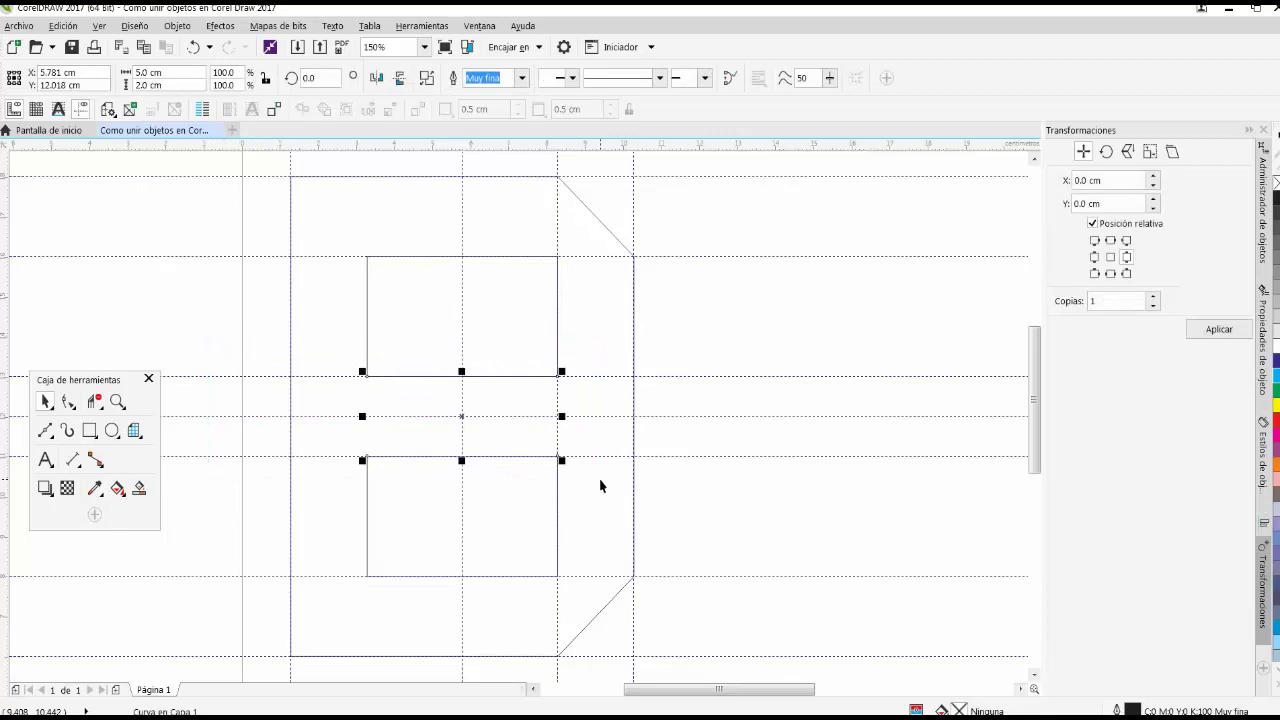
left_click(559, 313)
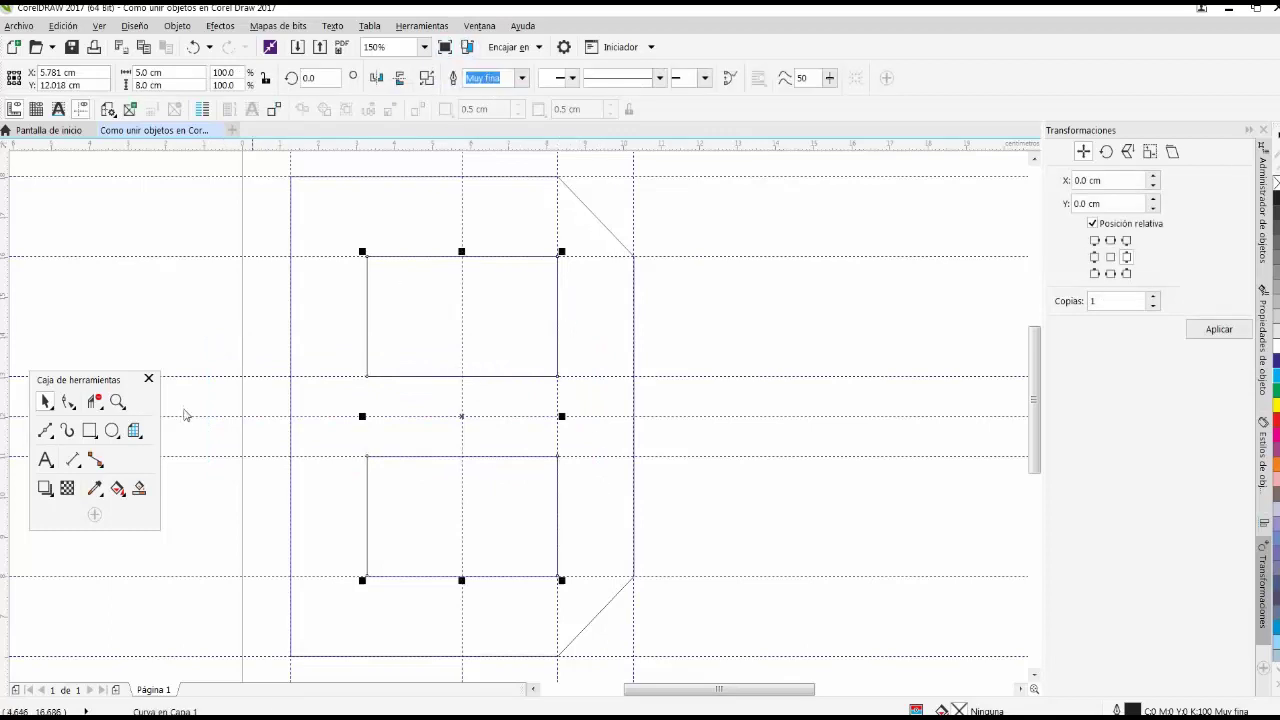
Join the open nodes at both ends of the upper inner rectangle's bottom edge.
left_click(69, 401)
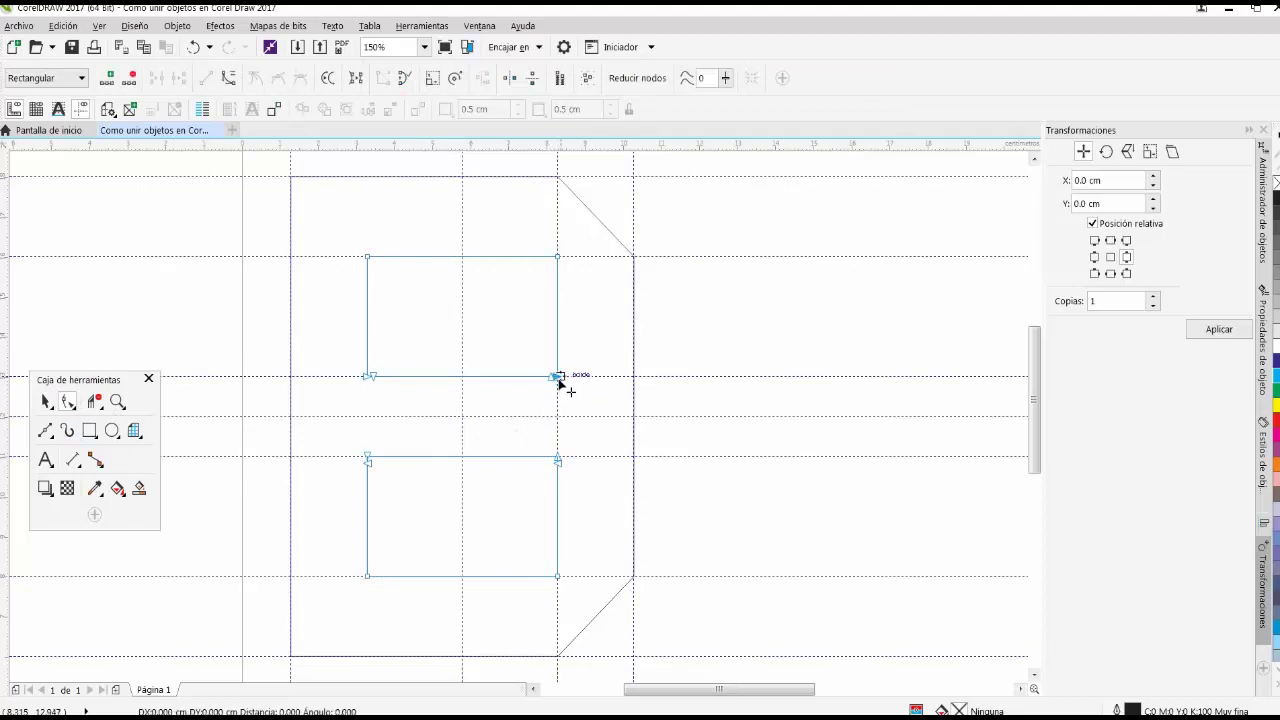
scroll(371, 380, "up", 2)
left_click(364, 373)
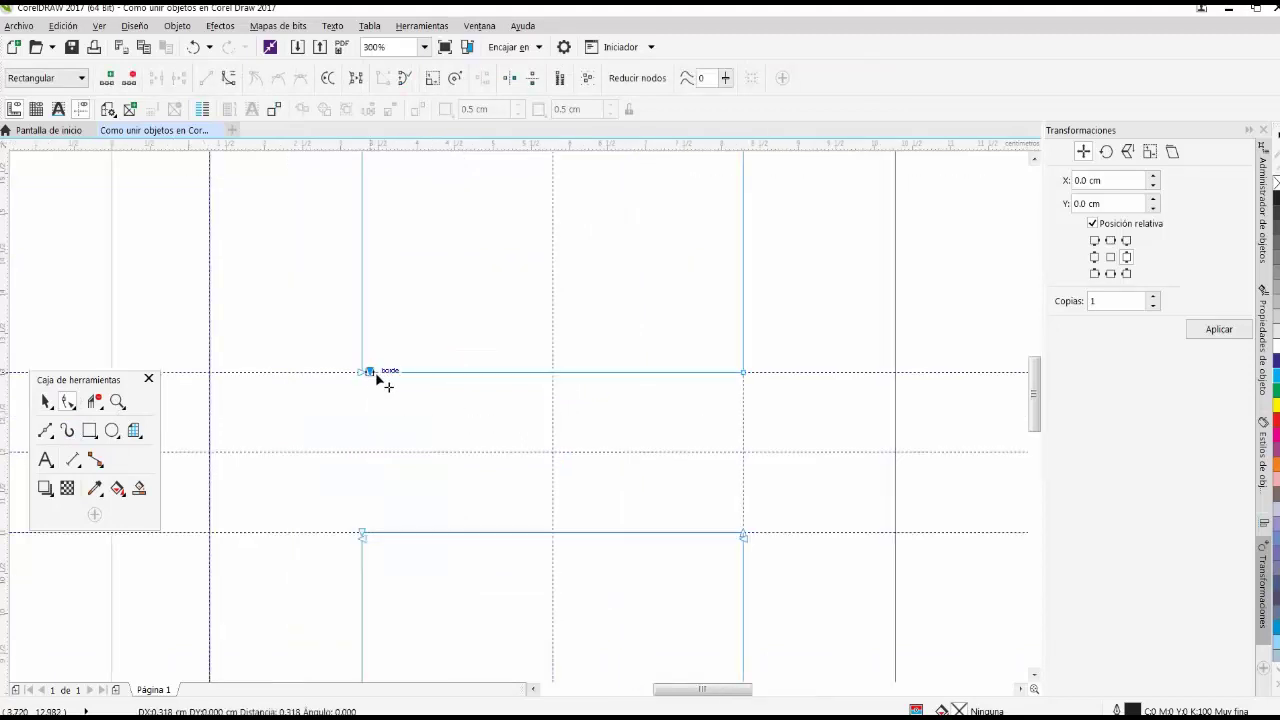
scroll(371, 378, "down", 2)
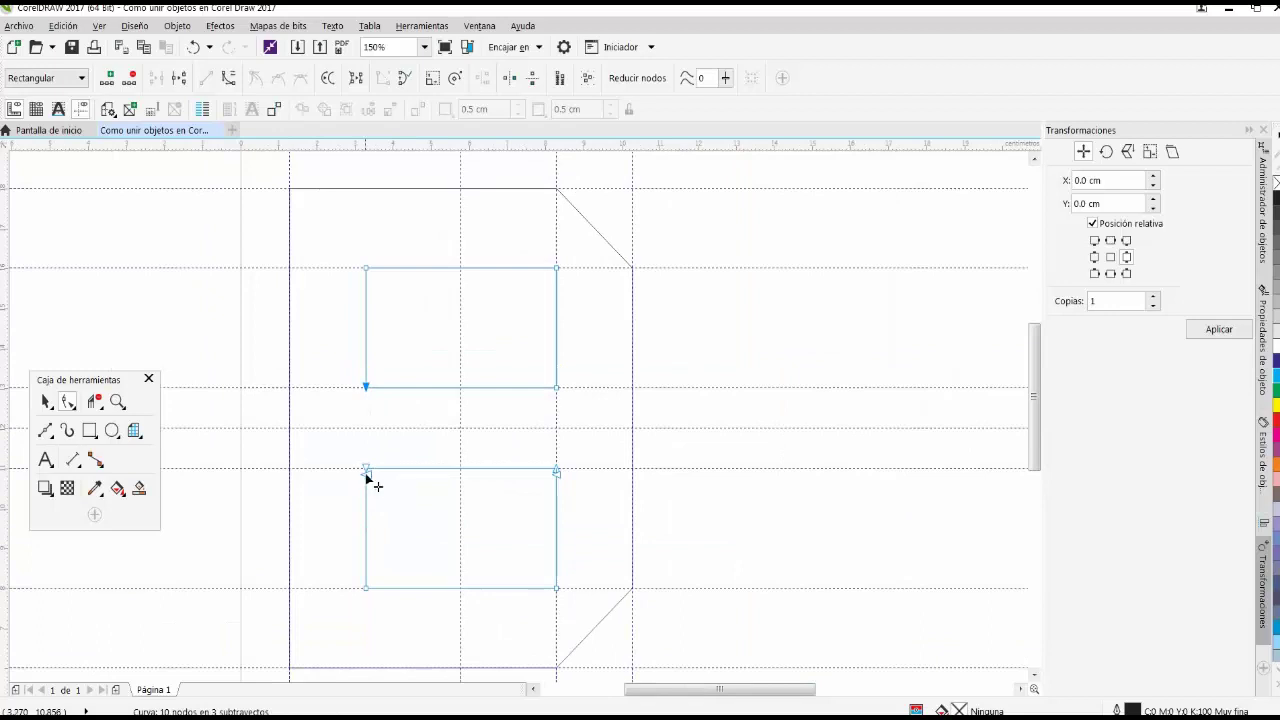
Join the open nodes at both ends of the lower inner rectangle's top edge.
left_click(366, 469)
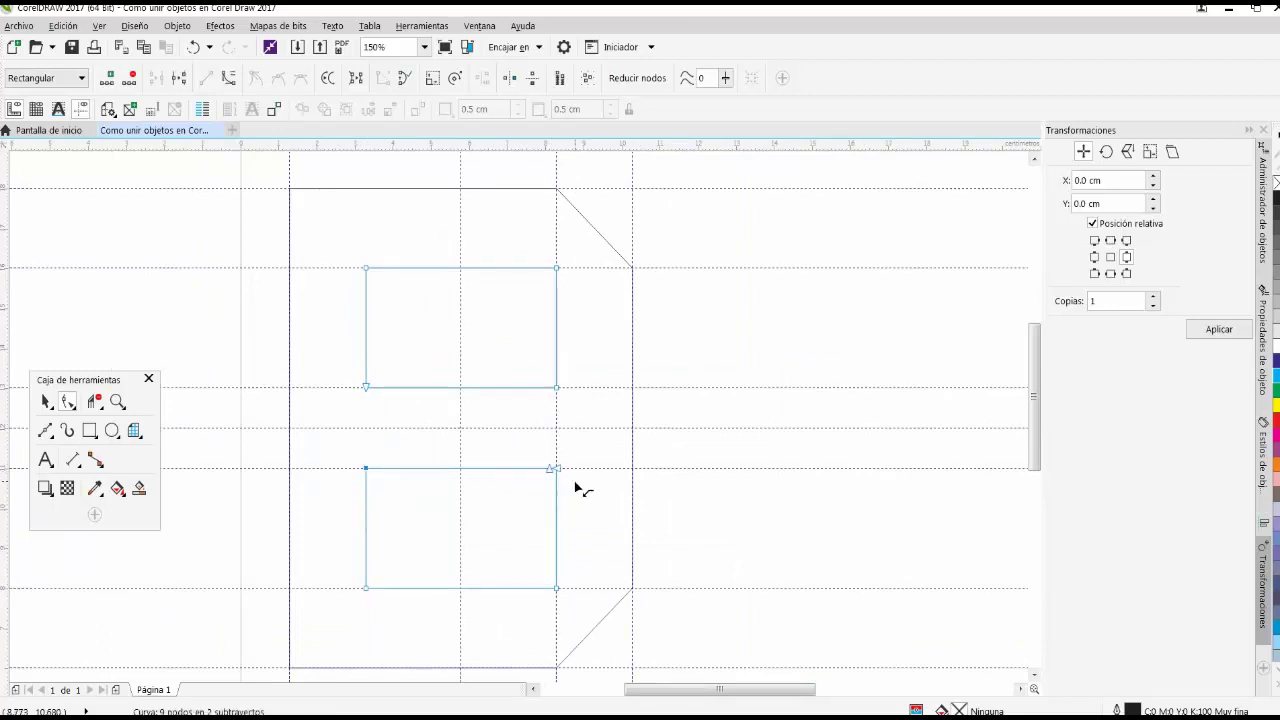
scroll(575, 483, "up", 2)
mouse_move(540, 457)
left_mouse_down()
mouse_move(541, 483)
mouse_move(543, 457)
left_mouse_up()
scroll(495, 478, "down", 4)
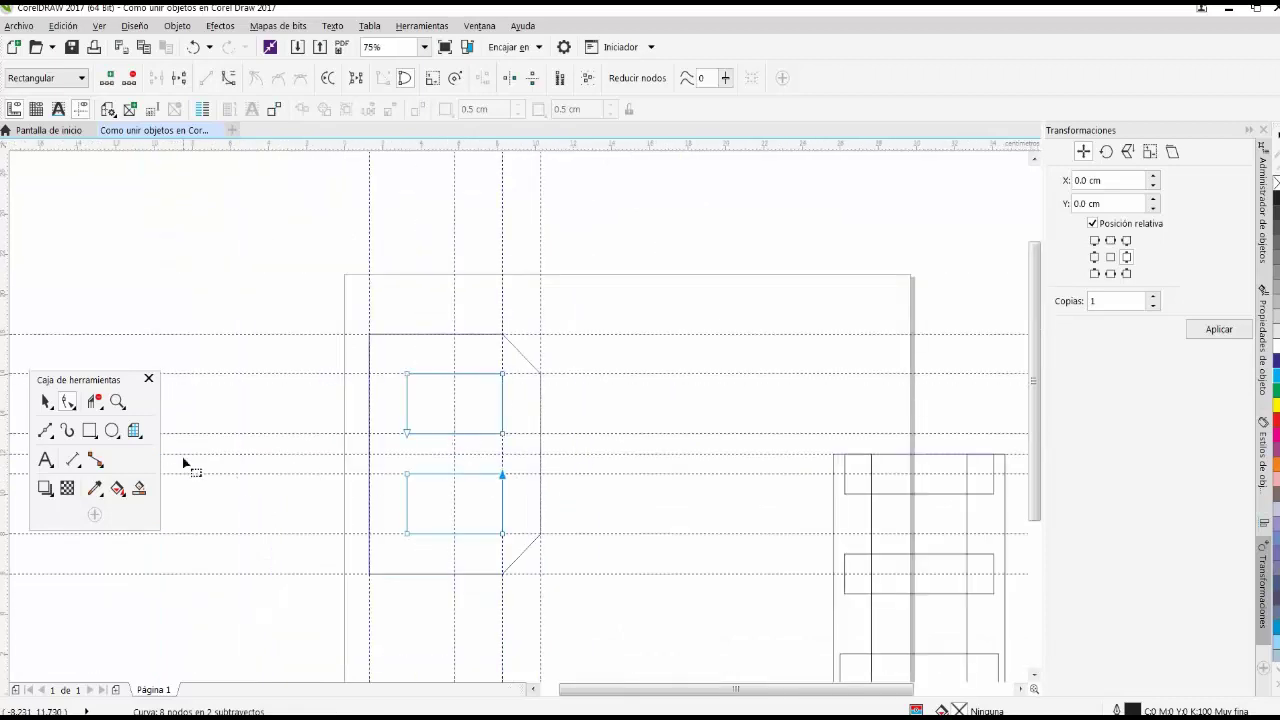
Break the combined inner curve apart into two separate rectangles.
left_click(45, 401)
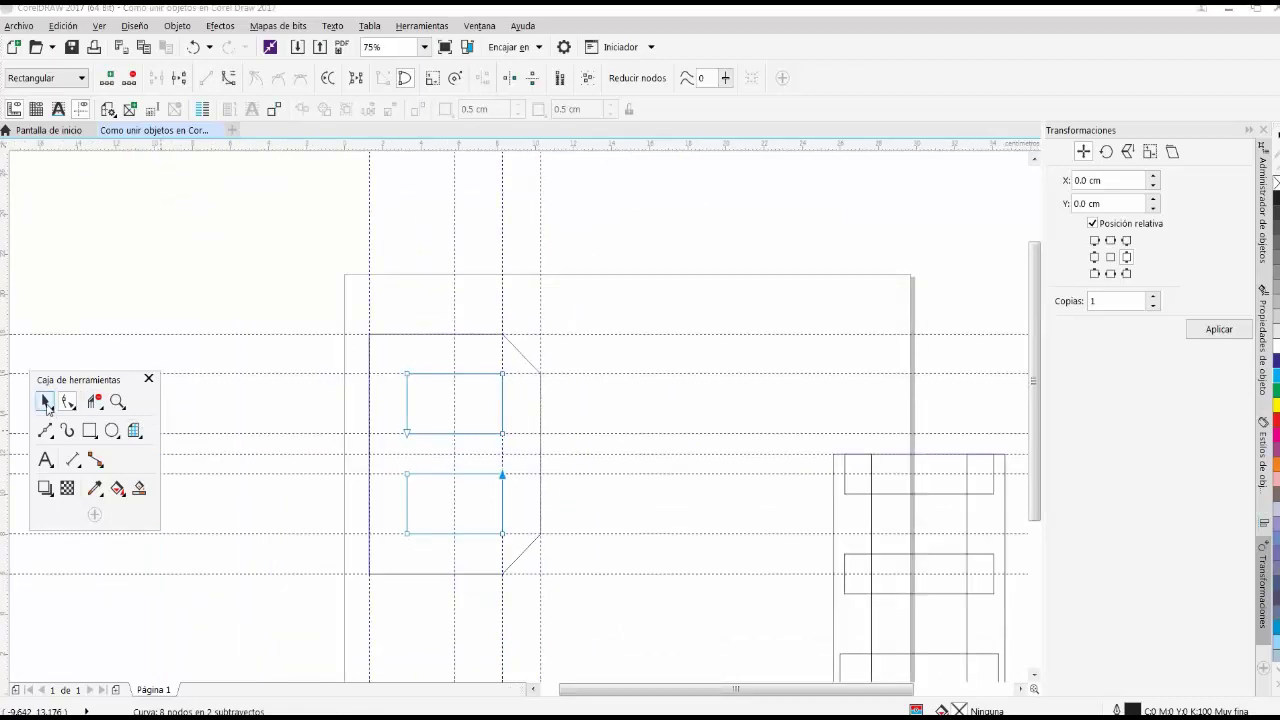
right_click(411, 435)
left_click(440, 337)
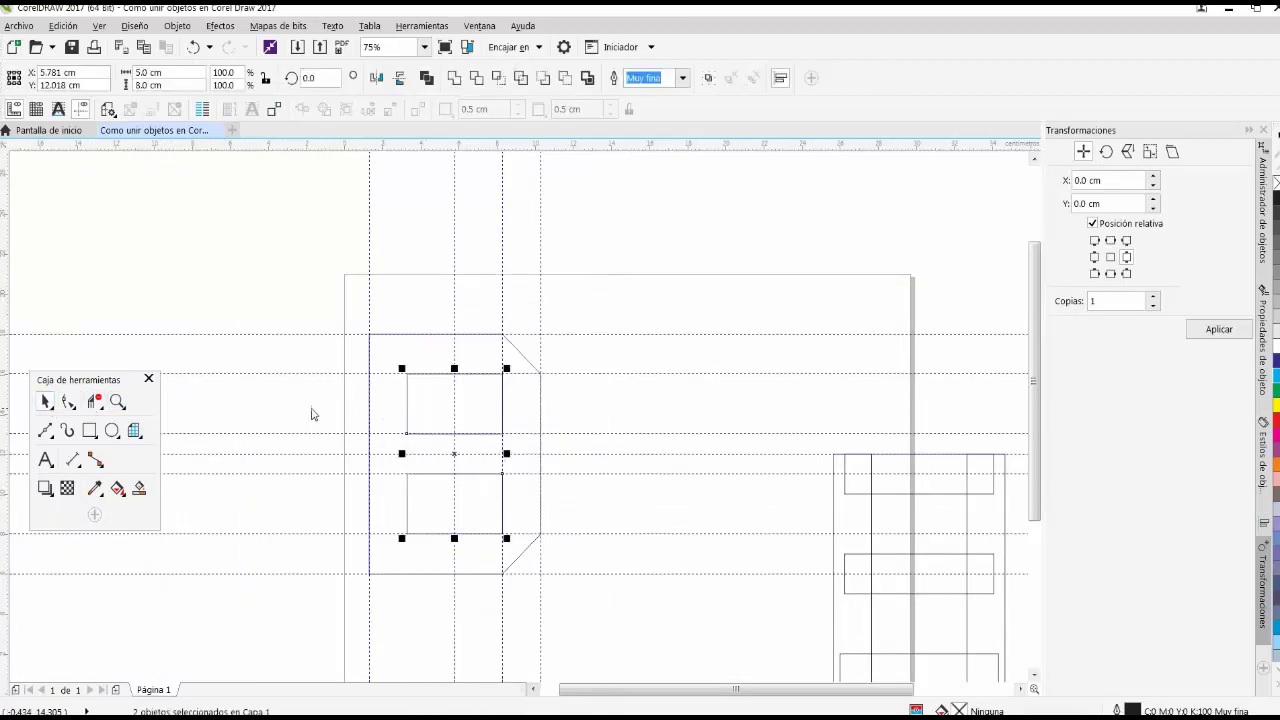
left_click(464, 425)
Fill the B's outer outline with cyan.
scroll(464, 425, "up", 2)
scroll(337, 378, "down", 2)
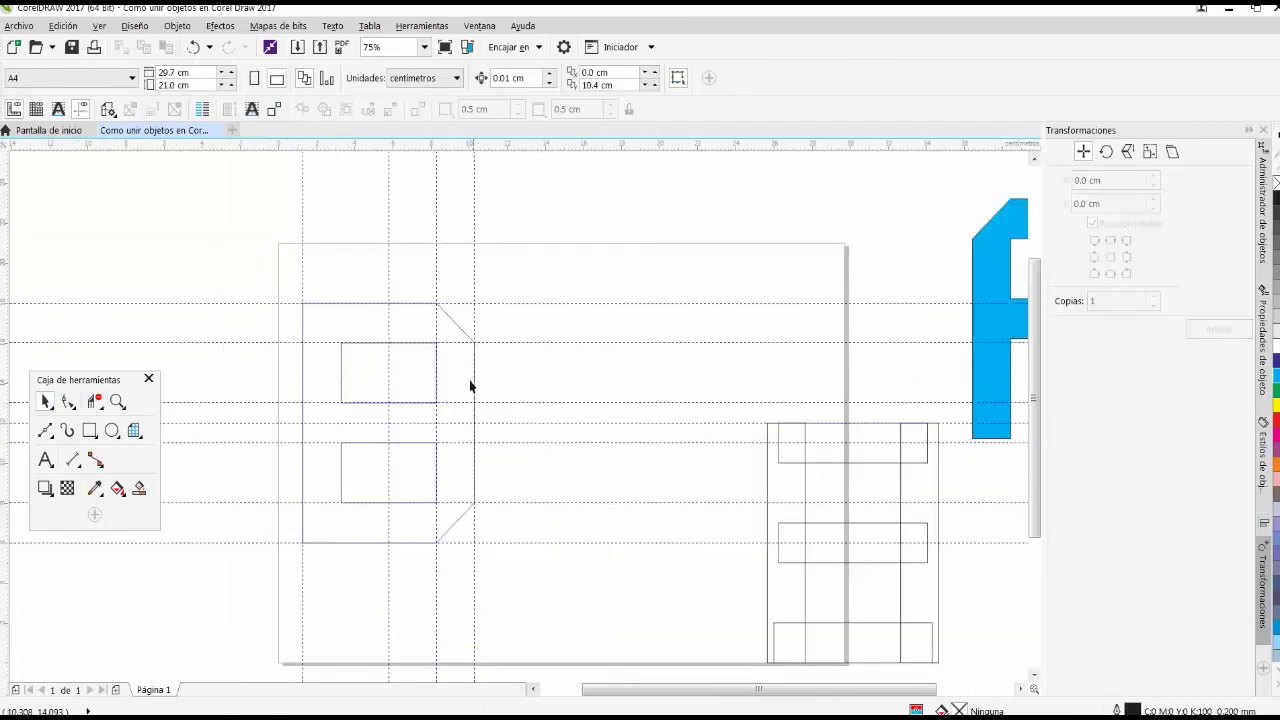
left_click(472, 385)
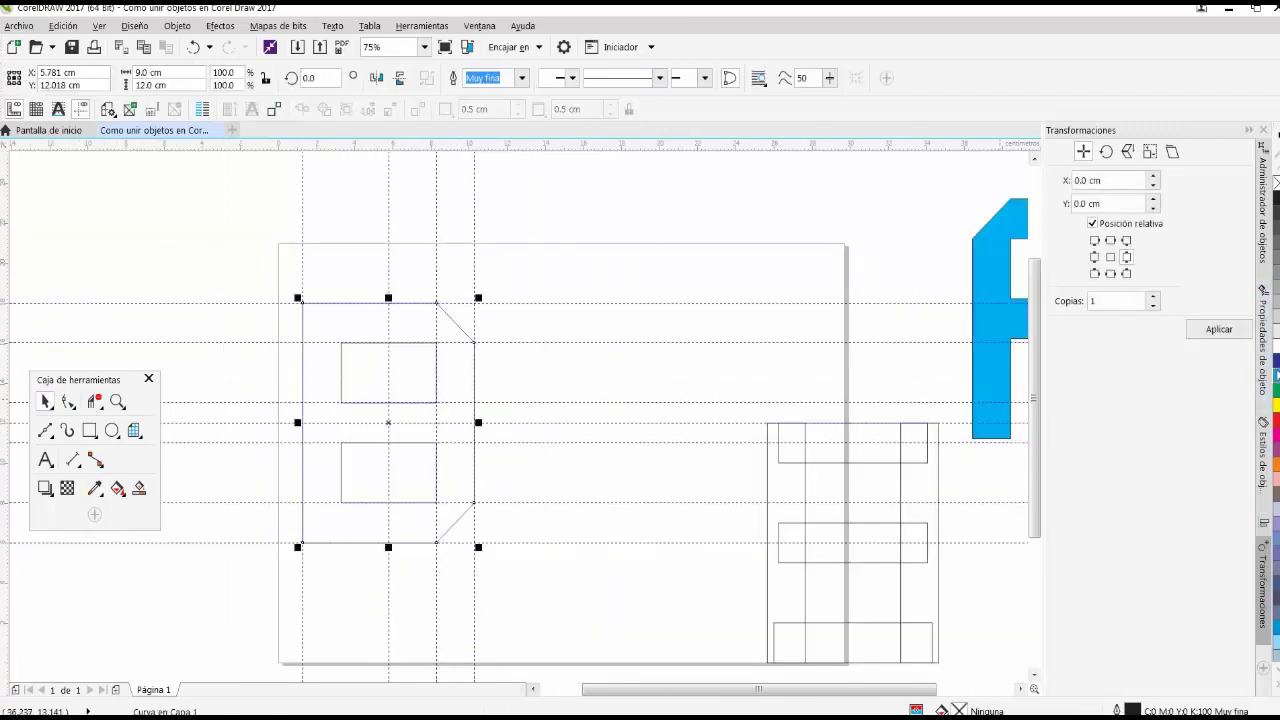
left_click(1273, 376)
left_click(510, 398)
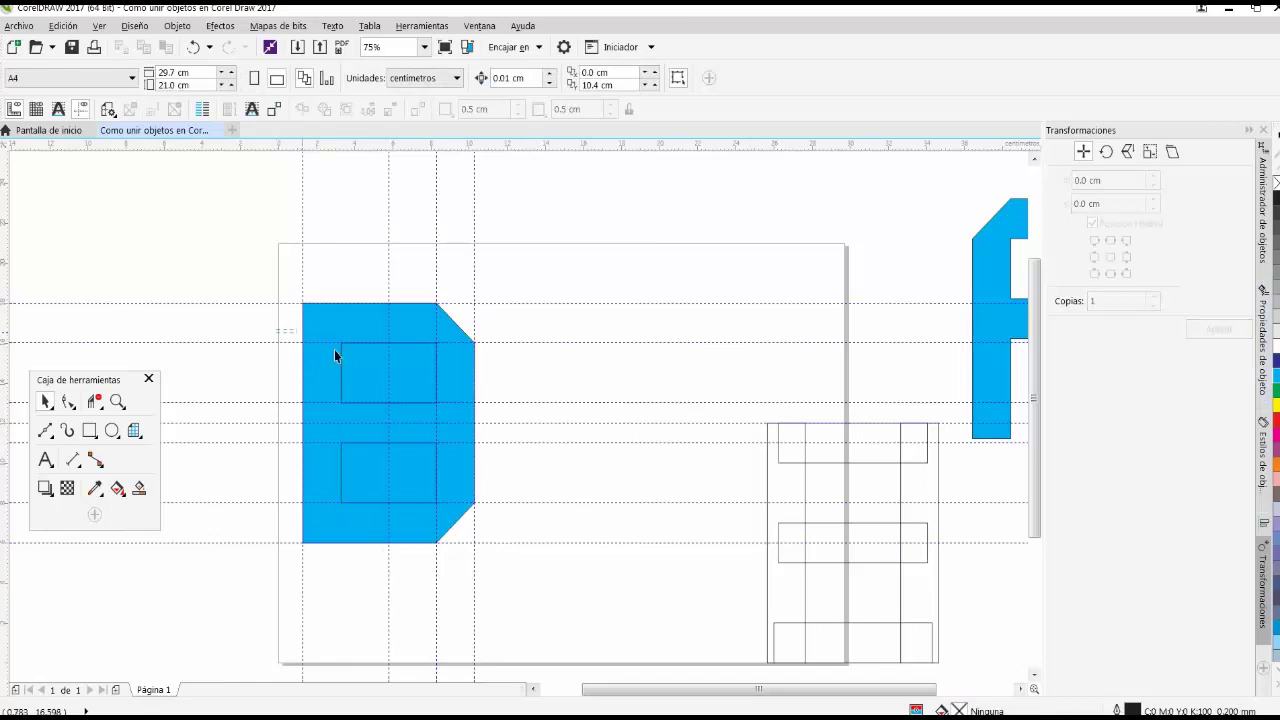
Fill the two inner rectangles with white and combine them with the outer outline into a single letter B.
left_click_drag(527, 517, 527, 513)
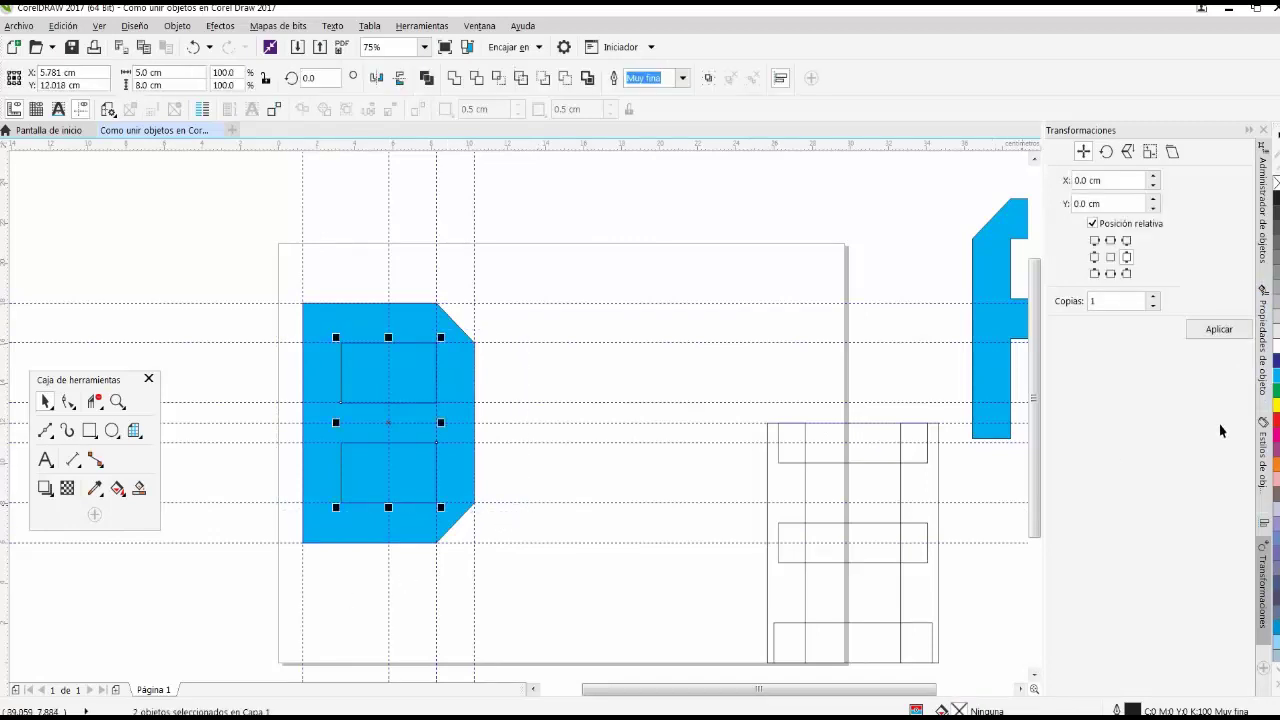
key("ctrl+l")
left_click(536, 386)
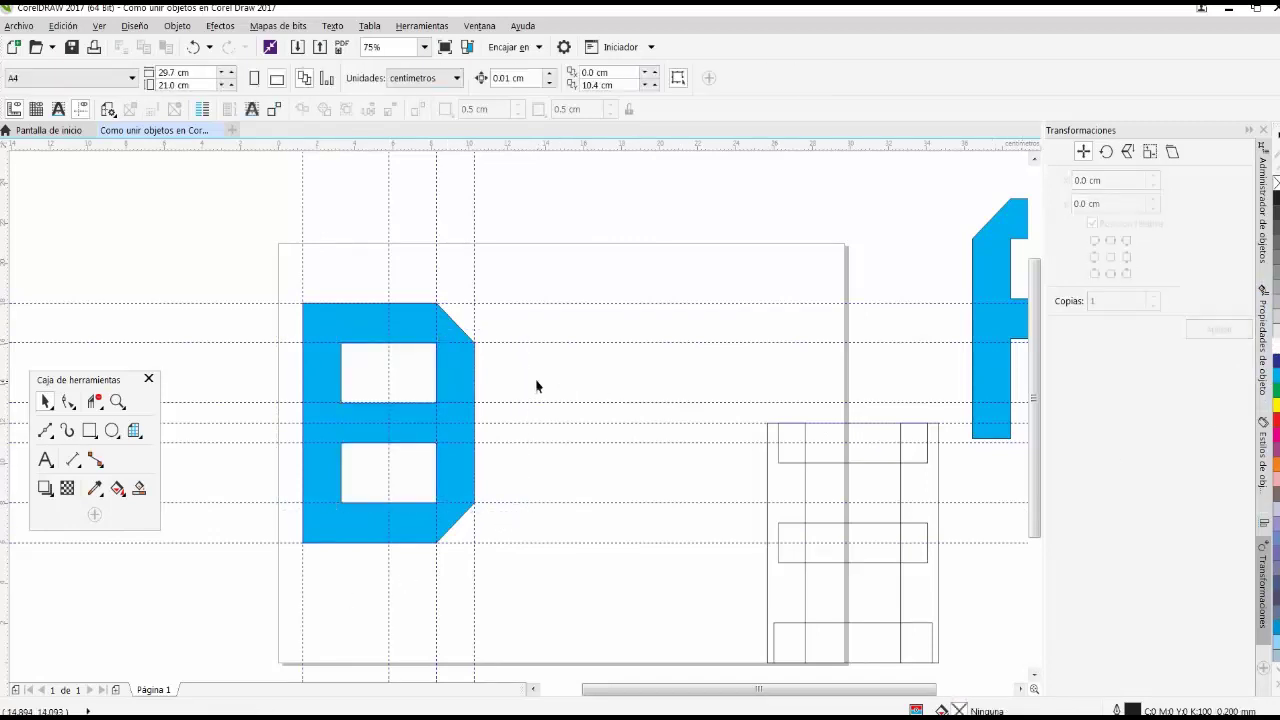
left_click_drag(268, 278, 505, 590)
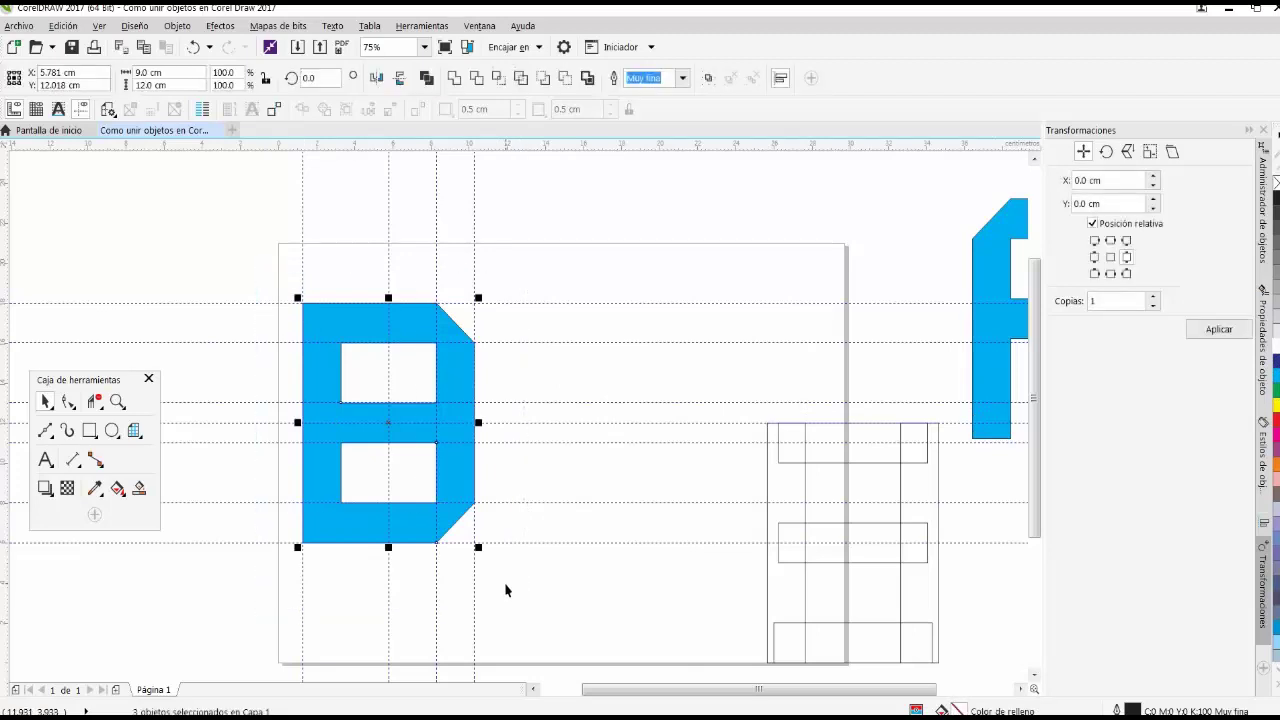
left_click(557, 457)
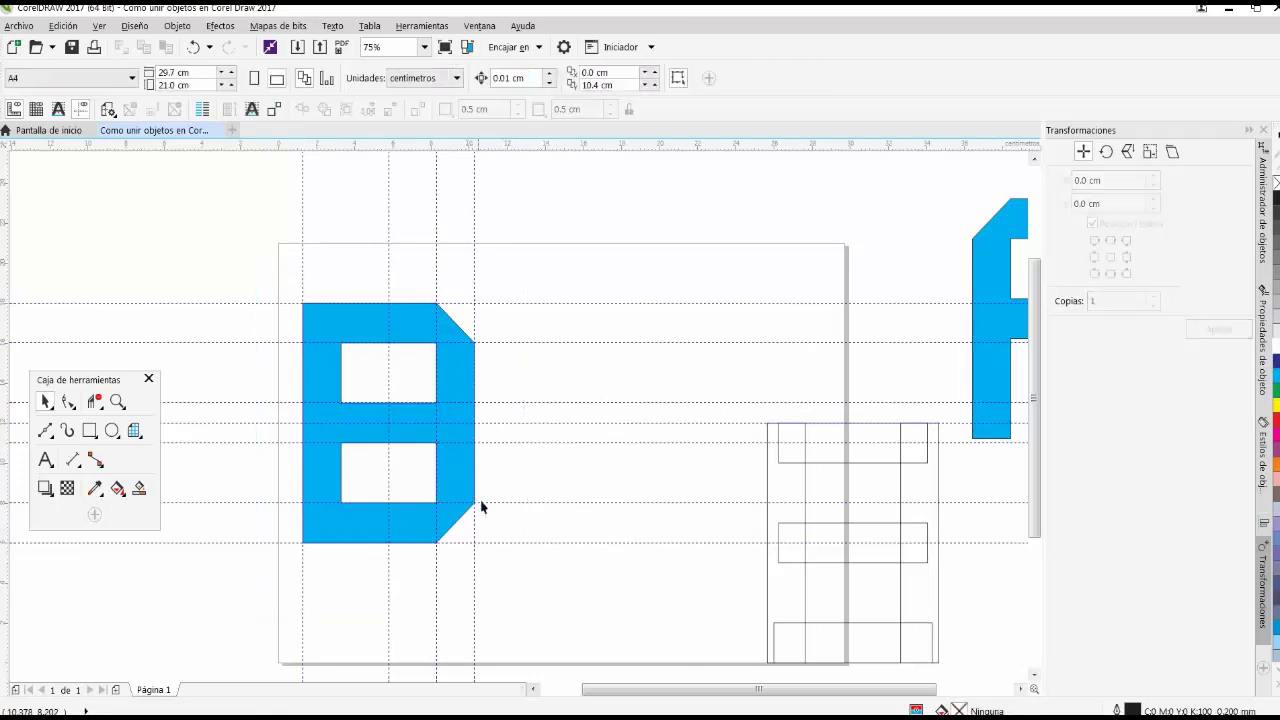
Move the finished B off the guidelines to the empty area above and slightly left of the A.
scroll(311, 398, "down", 2)
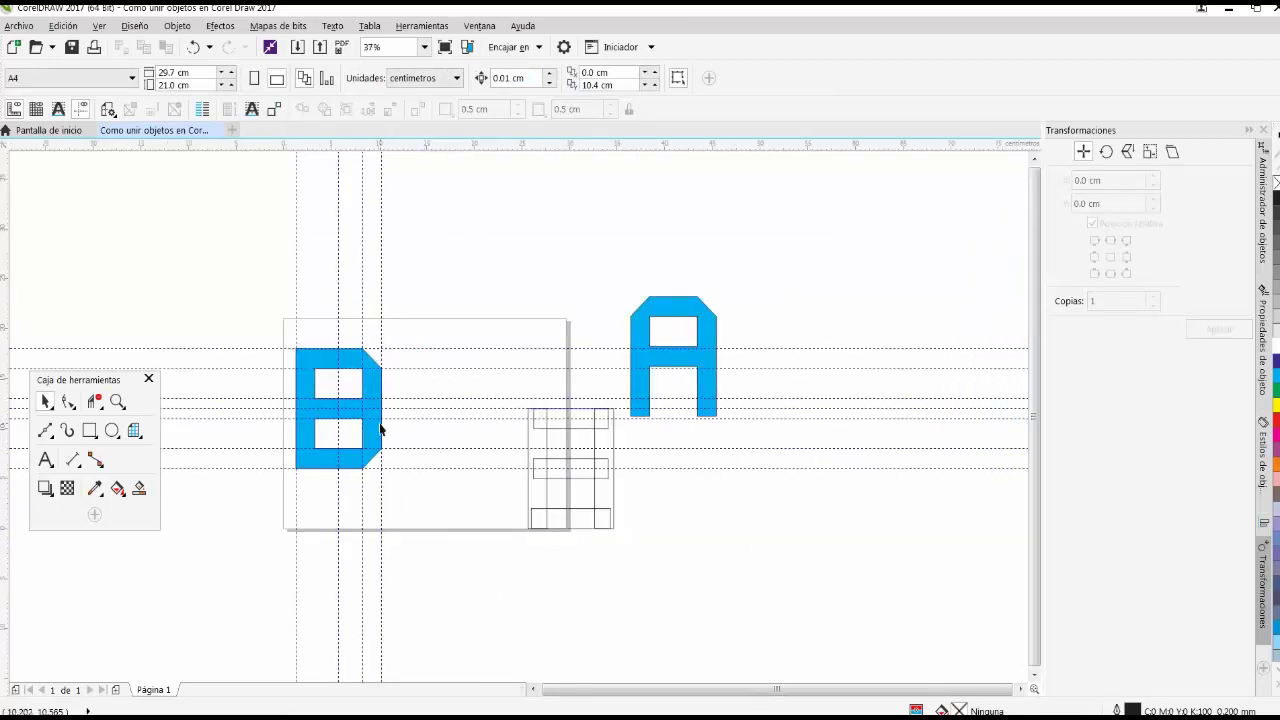
left_click(380, 430)
left_click(390, 439)
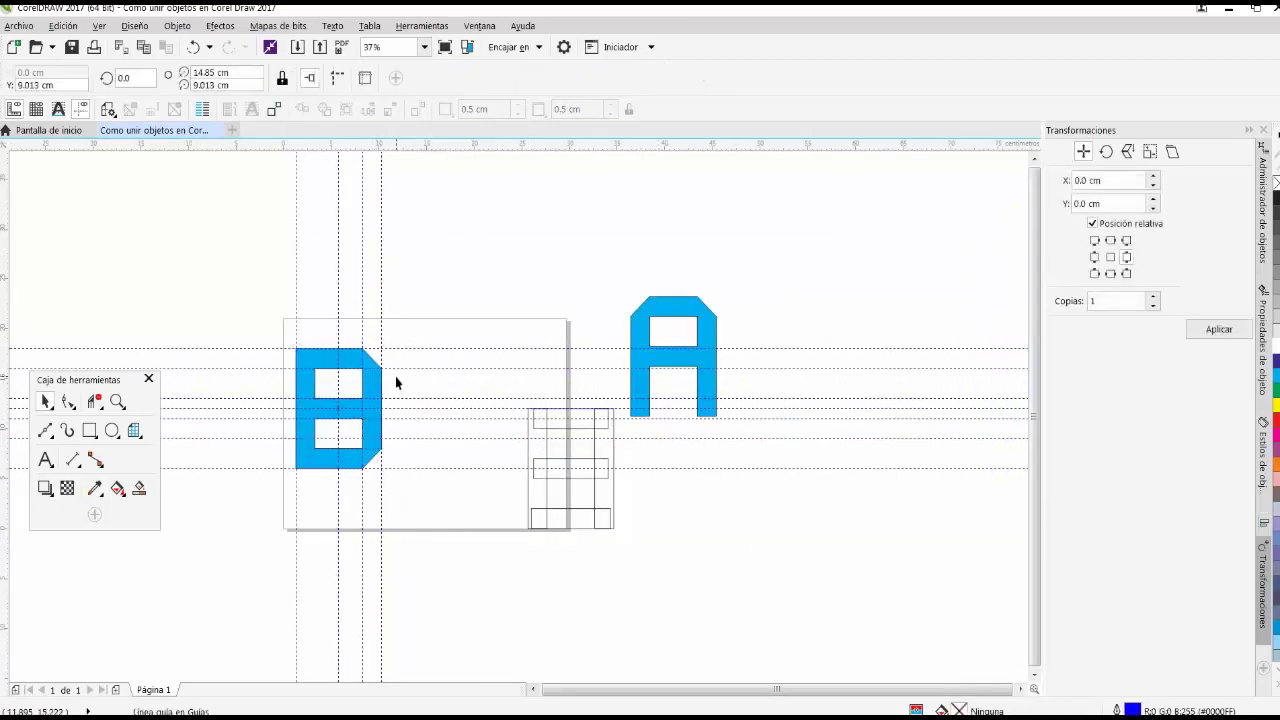
key("ctrl+z")
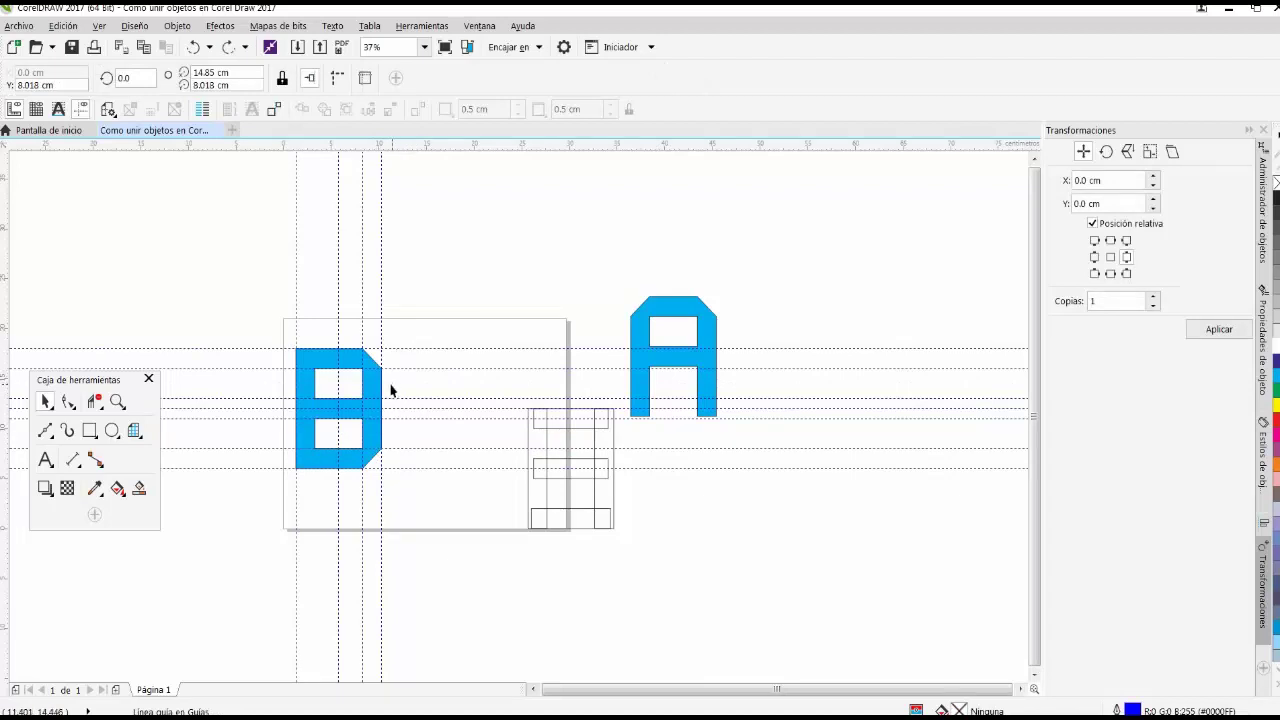
left_click(405, 382)
left_click(377, 380)
left_click_drag(377, 380, 633, 243)
Move the spare set of construction rectangles onto the guidelines, aligning its upper-left corner with the leftmost vertical and topmost horizontal guides.
left_click(543, 431)
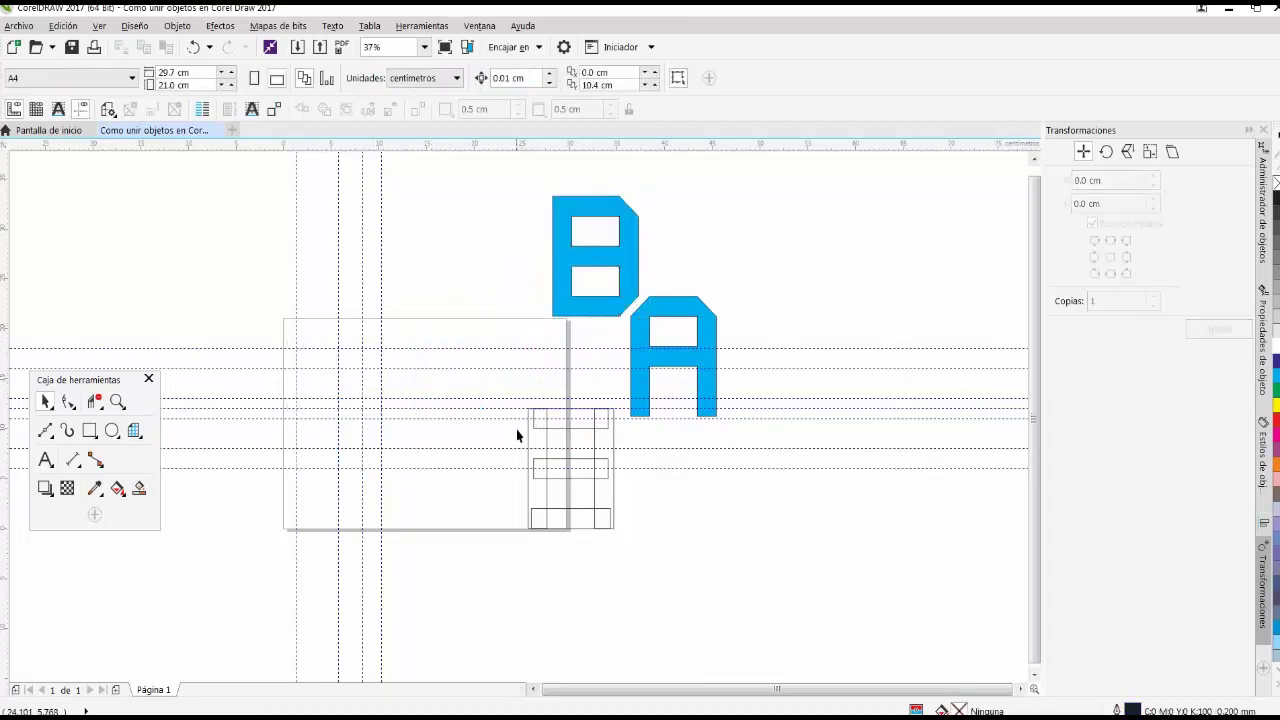
left_click_drag(633, 577, 633, 577)
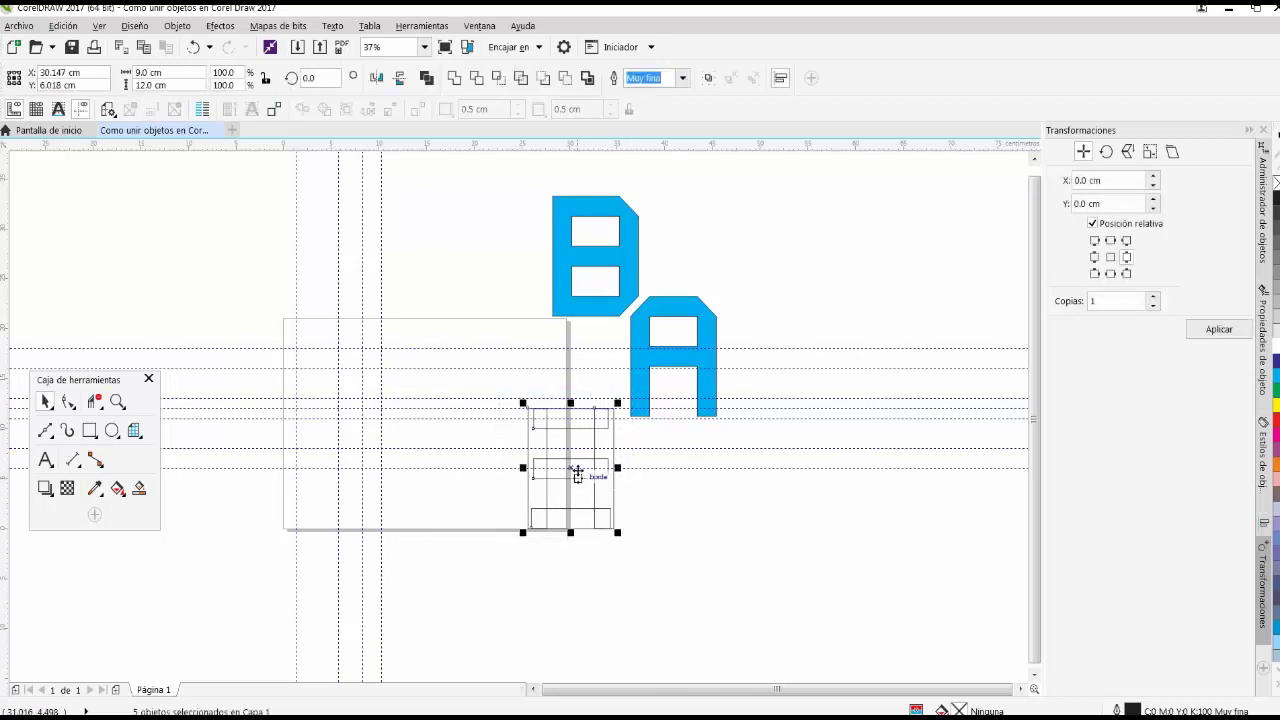
left_click_drag(577, 471, 346, 406)
scroll(298, 370, "up", 3)
scroll(298, 370, "up", 9)
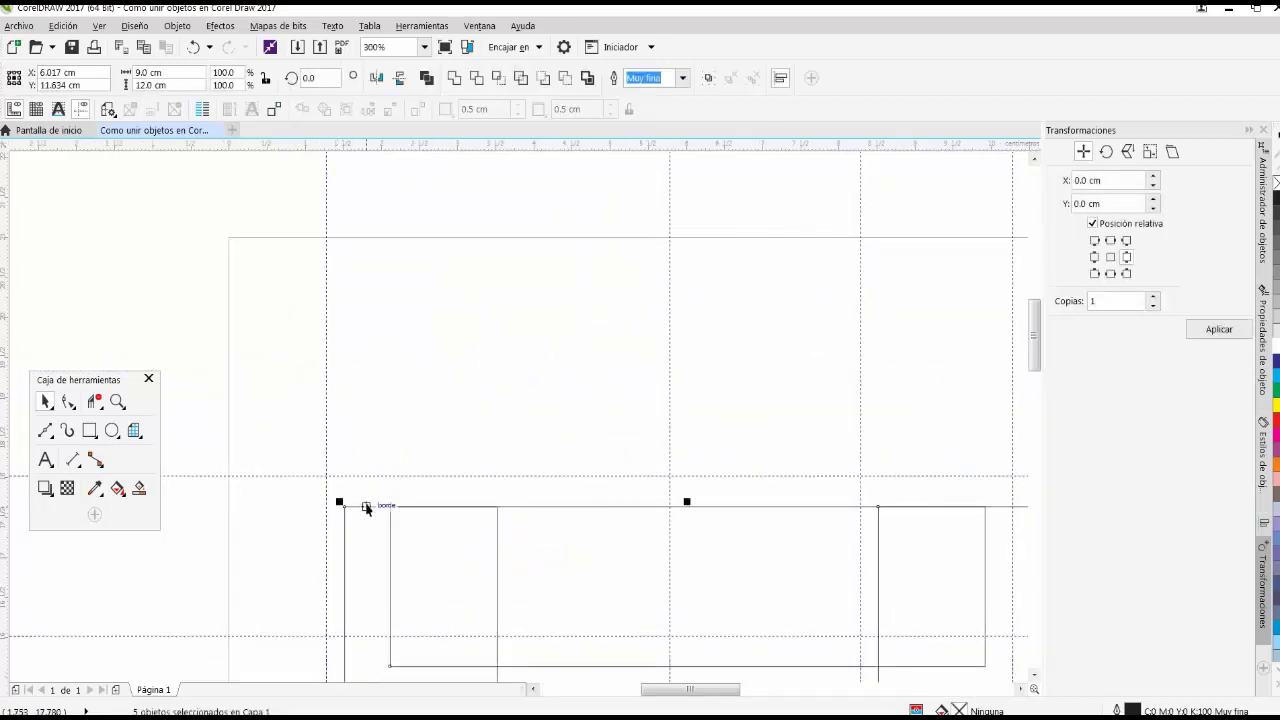
mouse_move(316, 467)
left_mouse_down()
mouse_move(331, 483)
mouse_move(334, 469)
left_mouse_up()
left_click(298, 312)
scroll(298, 312, "down", 9)
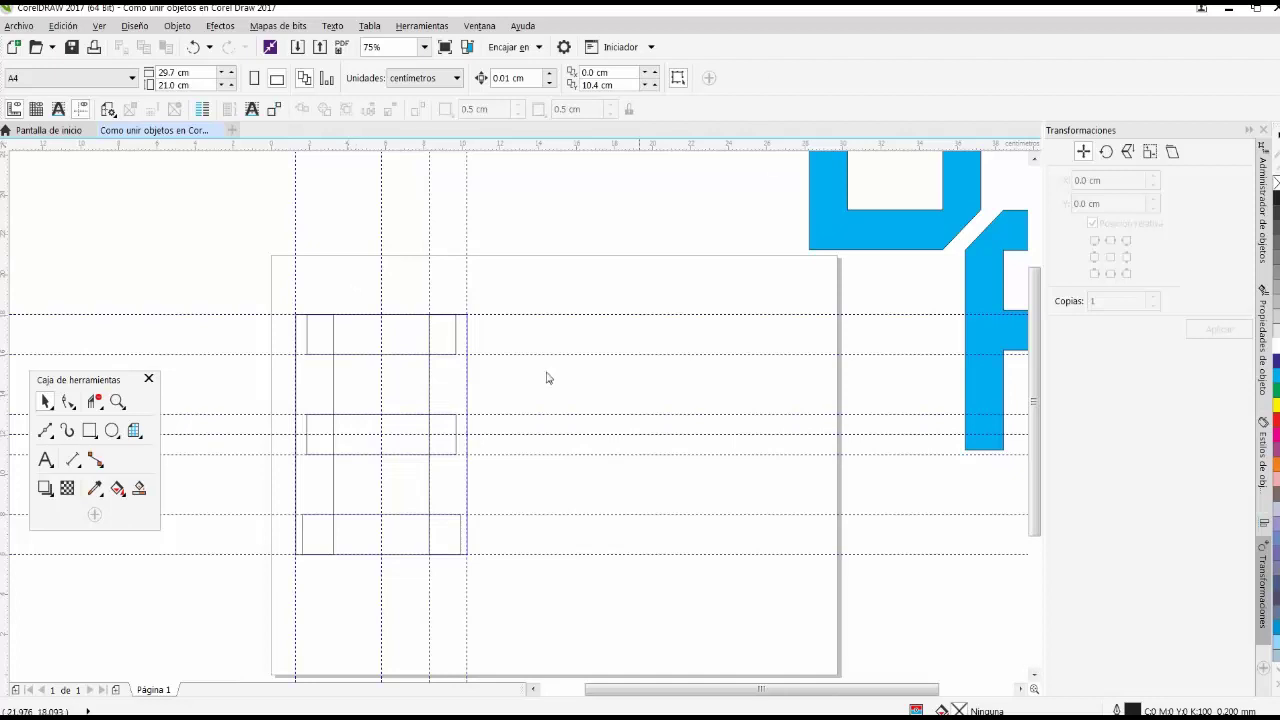
Delete the right vertical and middle horizontal rectangles, and stretch the top and bottom rectangles to the rightmost guideline.
left_click(454, 380)
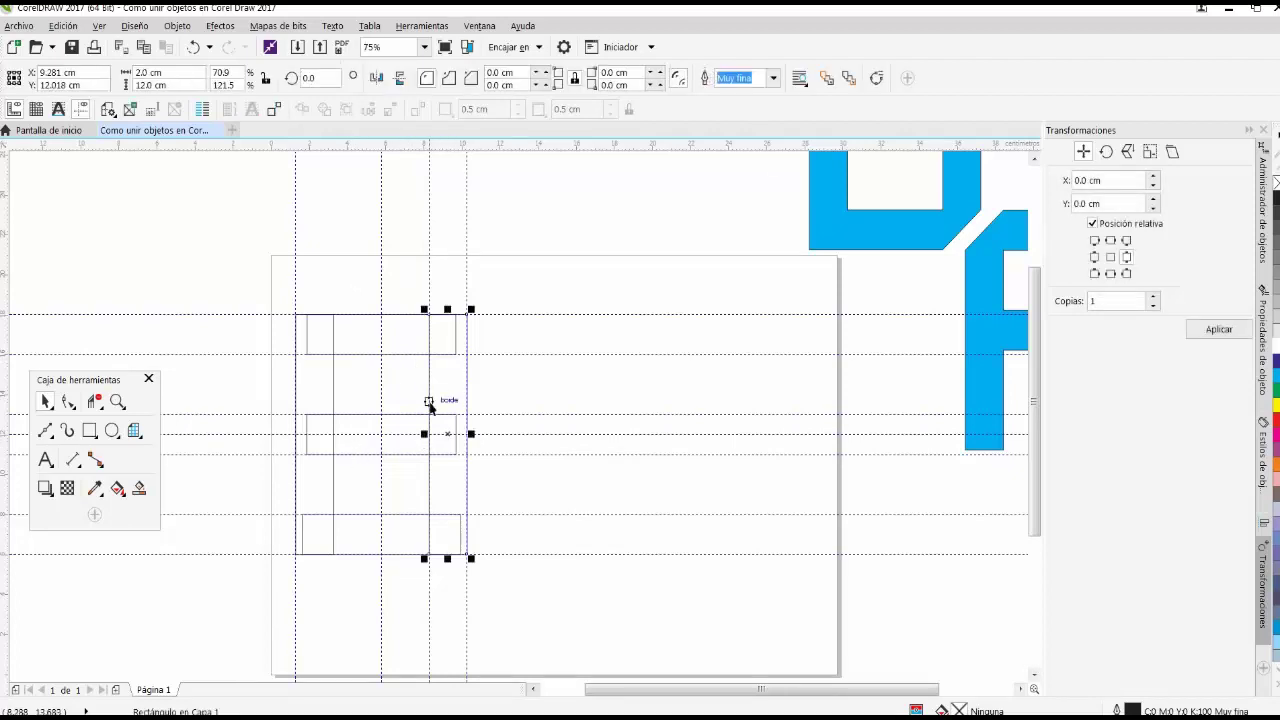
left_click(437, 460)
scroll(414, 314, "down", 2)
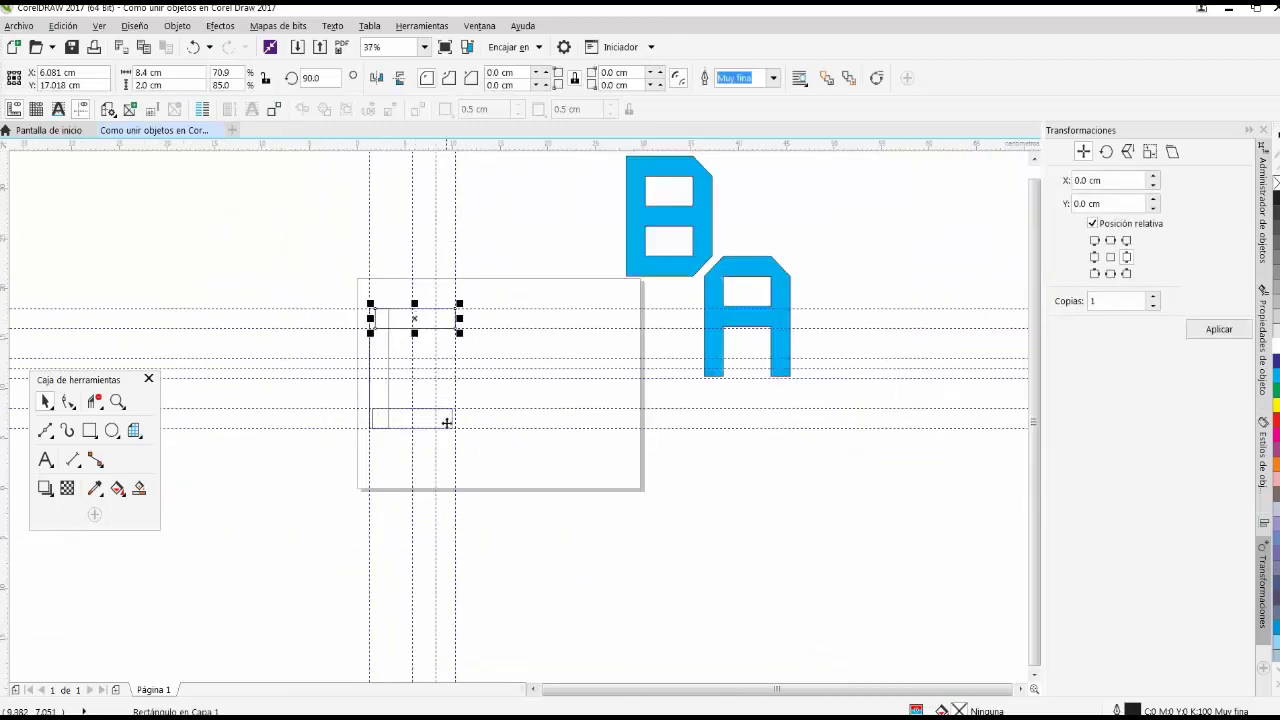
scroll(446, 422, "up", 4)
left_click(449, 420)
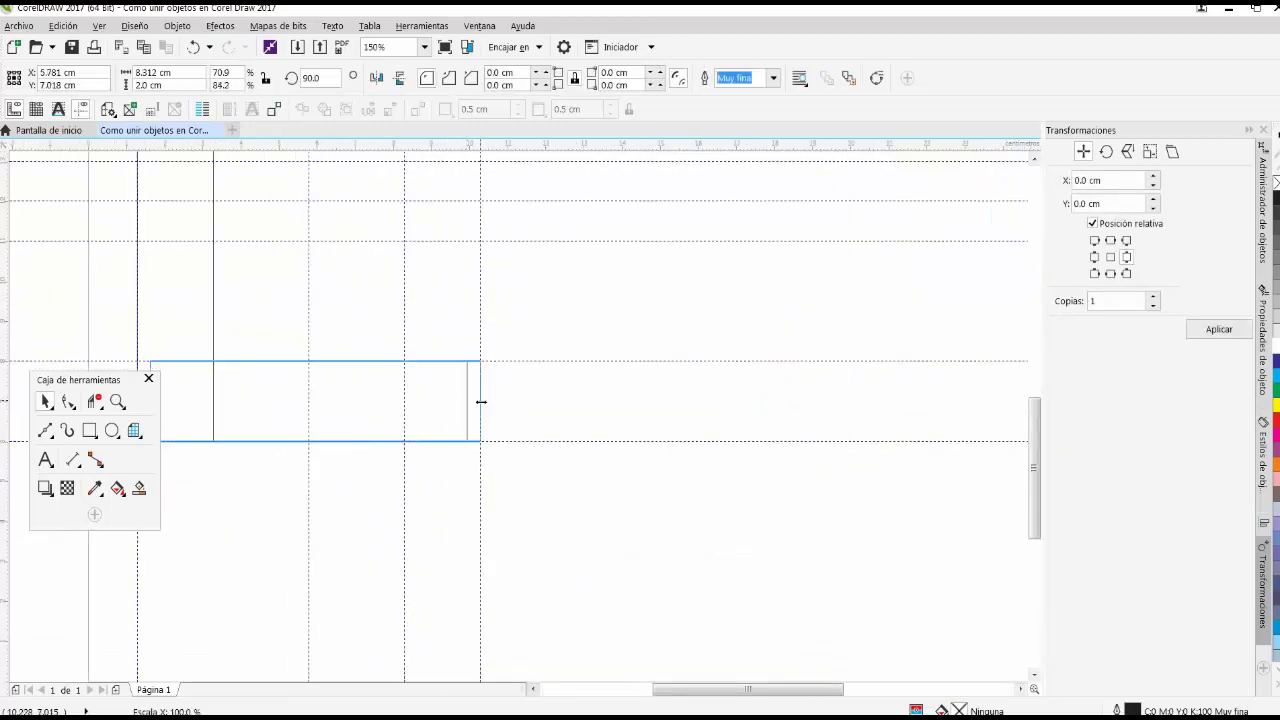
left_click(480, 398)
scroll(531, 380, "down", 4)
scroll(410, 317, "up", 2)
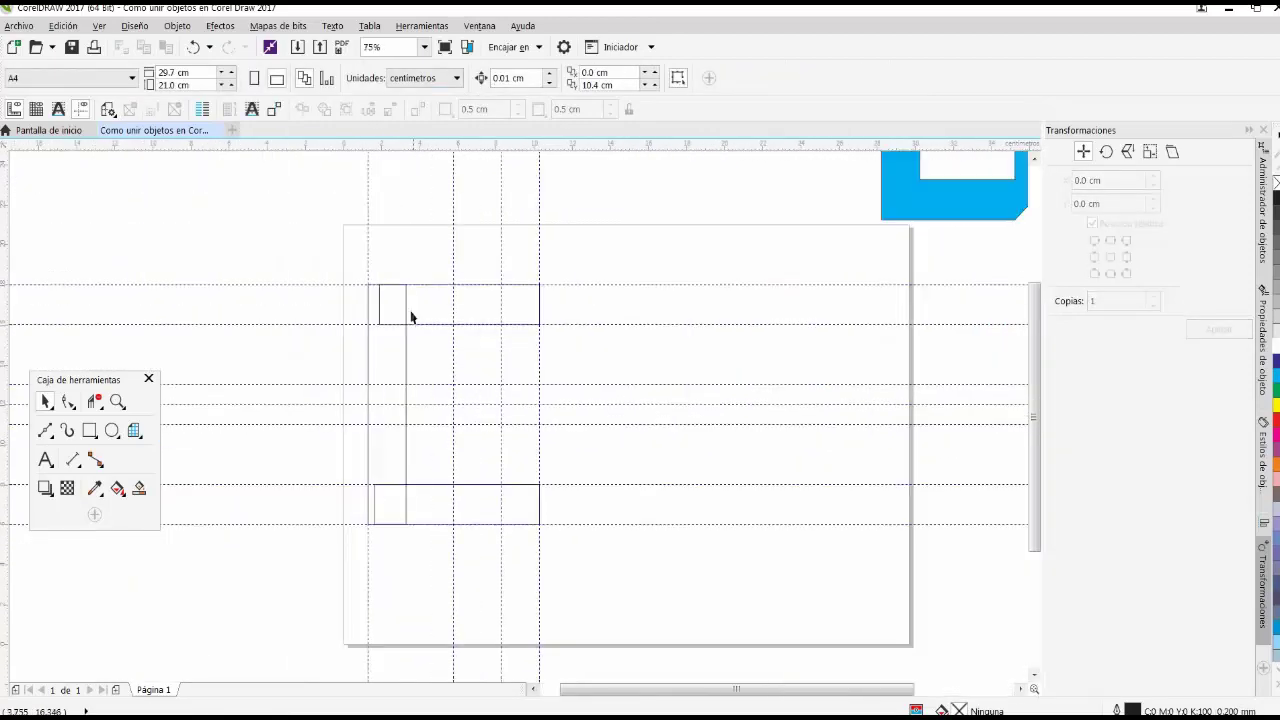
Weld the three remaining rectangles into a single C-shaped outline.
left_click_drag(488, 469, 580, 560)
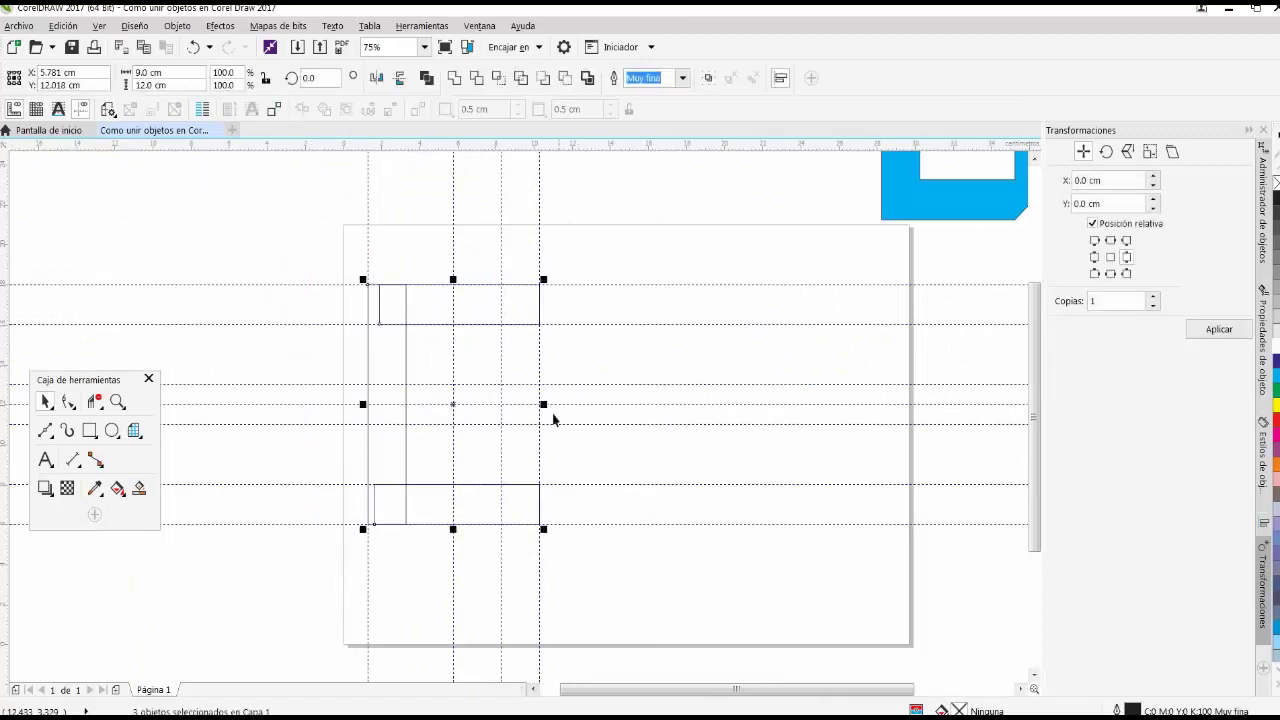
left_click(454, 79)
left_click(280, 241)
left_click(377, 390)
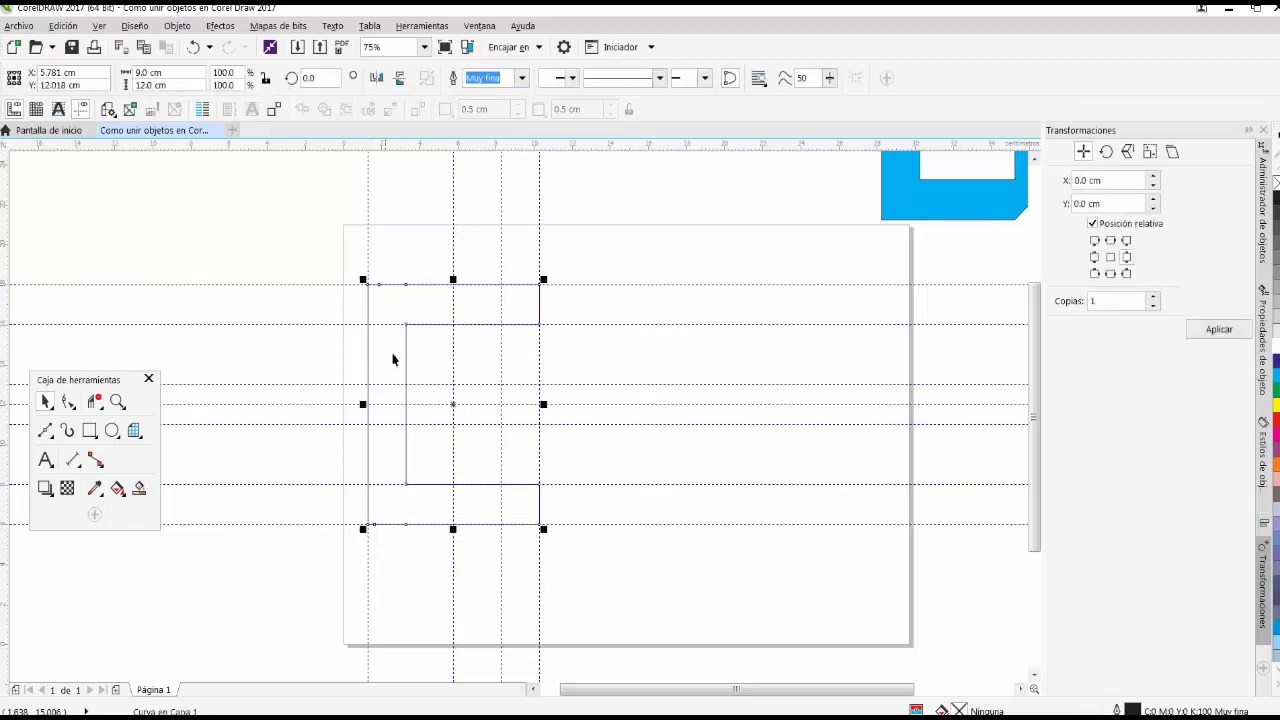
Delete the redundant nodes along the C's top and bottom edges near its left corners.
left_click(66, 404)
scroll(391, 320, "up", 3)
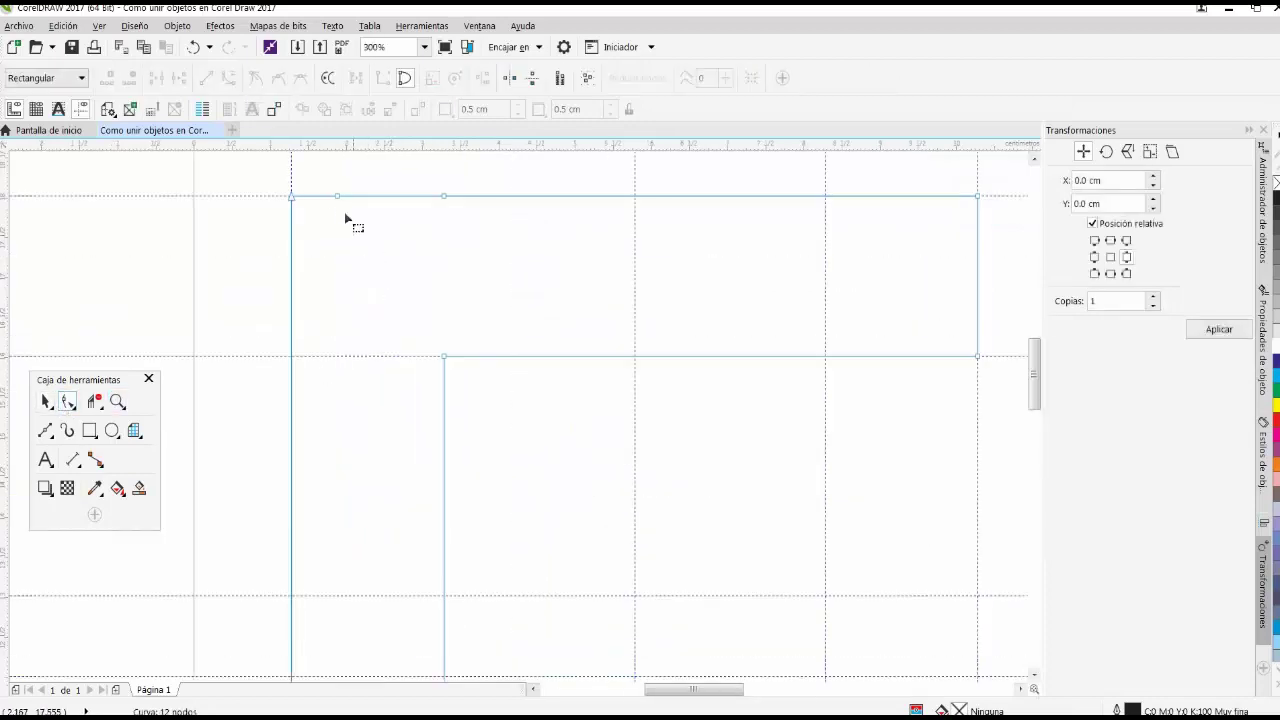
left_click_drag(286, 177, 491, 240)
key("Delete")
scroll(371, 263, "down", 3)
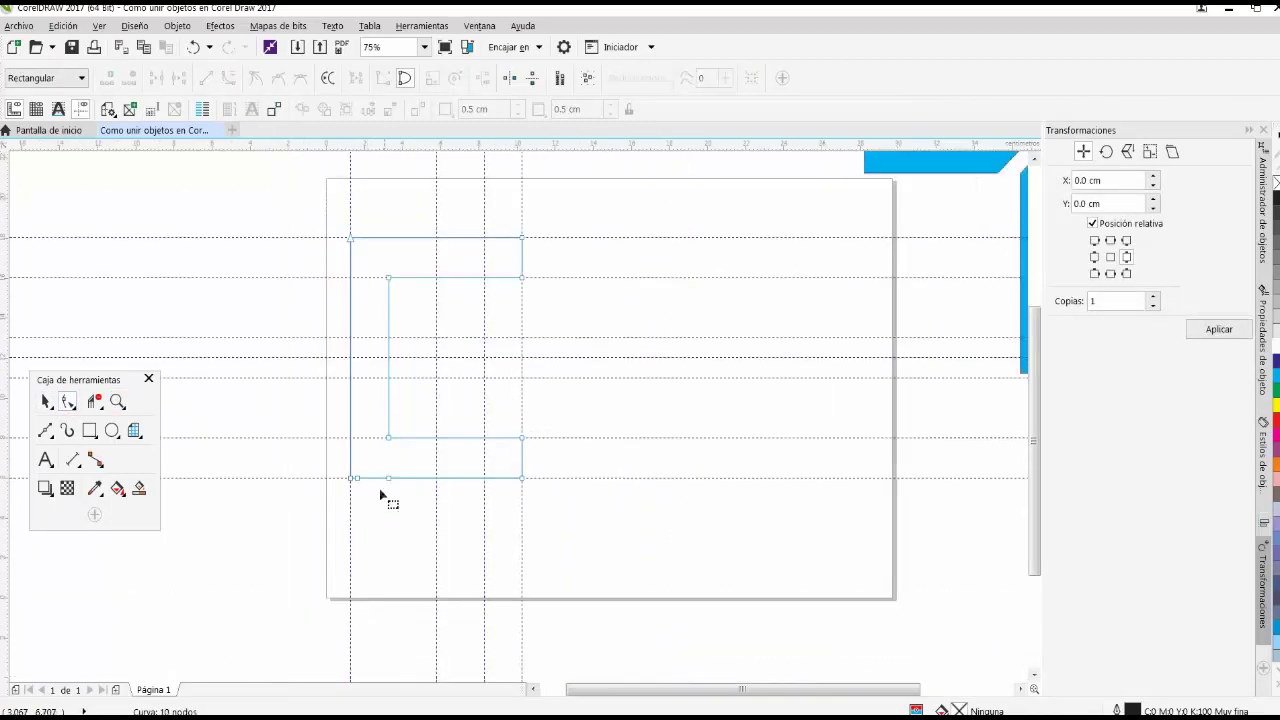
scroll(357, 455, "up", 3)
left_click_drag(278, 380, 488, 472)
key("Delete")
scroll(455, 470, "down", 2)
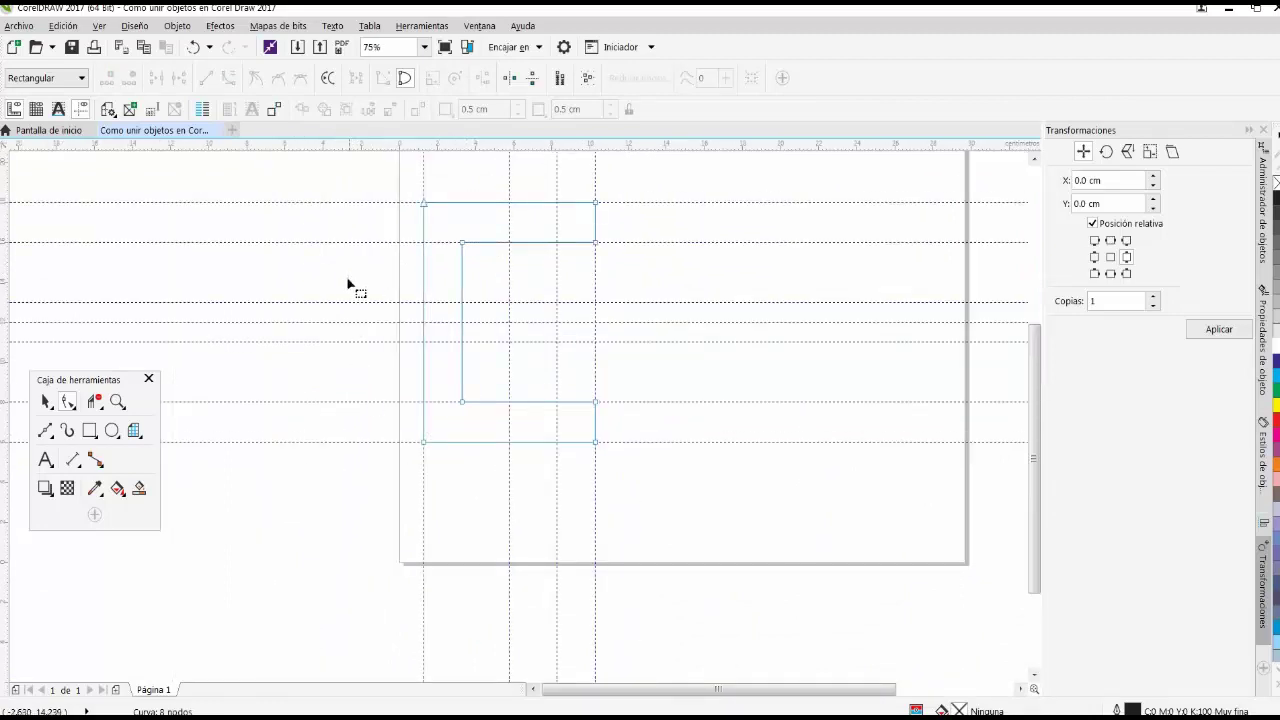
left_click(45, 401)
left_click(352, 280)
Add a vertical guideline along the inner edge of the C's upright bar.
scroll(354, 374, "down", 3)
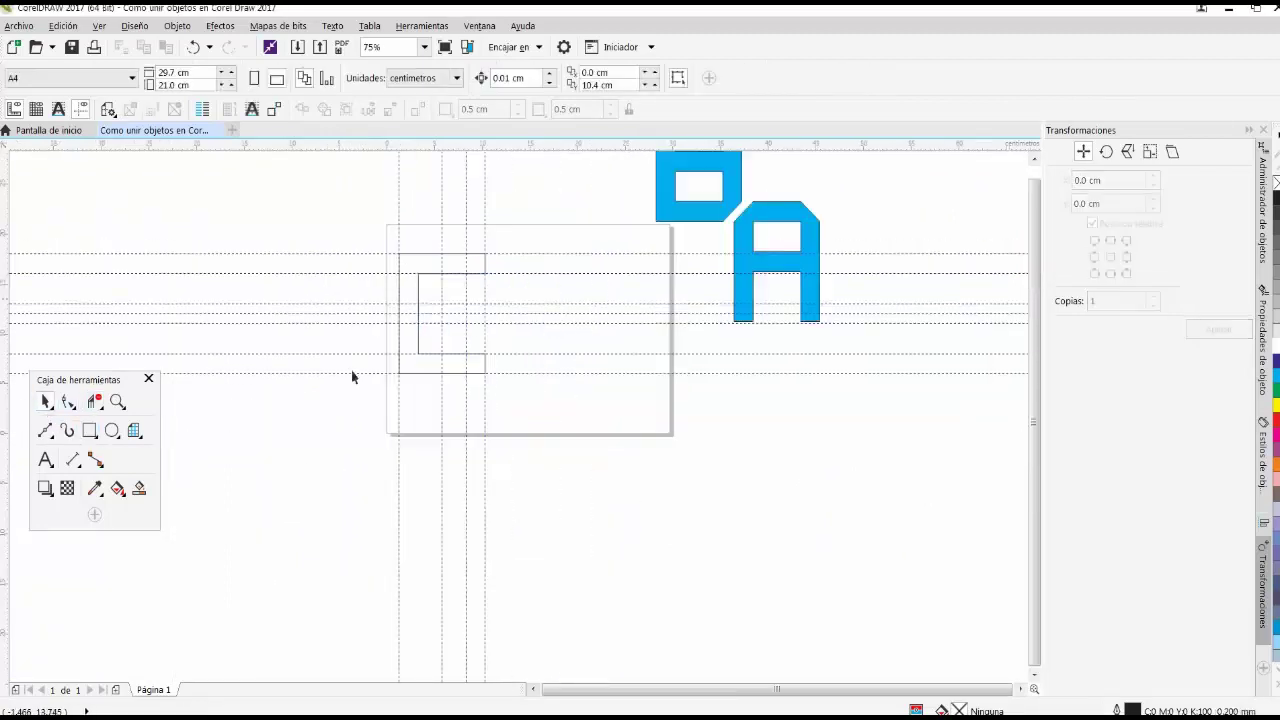
scroll(363, 294, "up", 3)
scroll(284, 386, "down", 2)
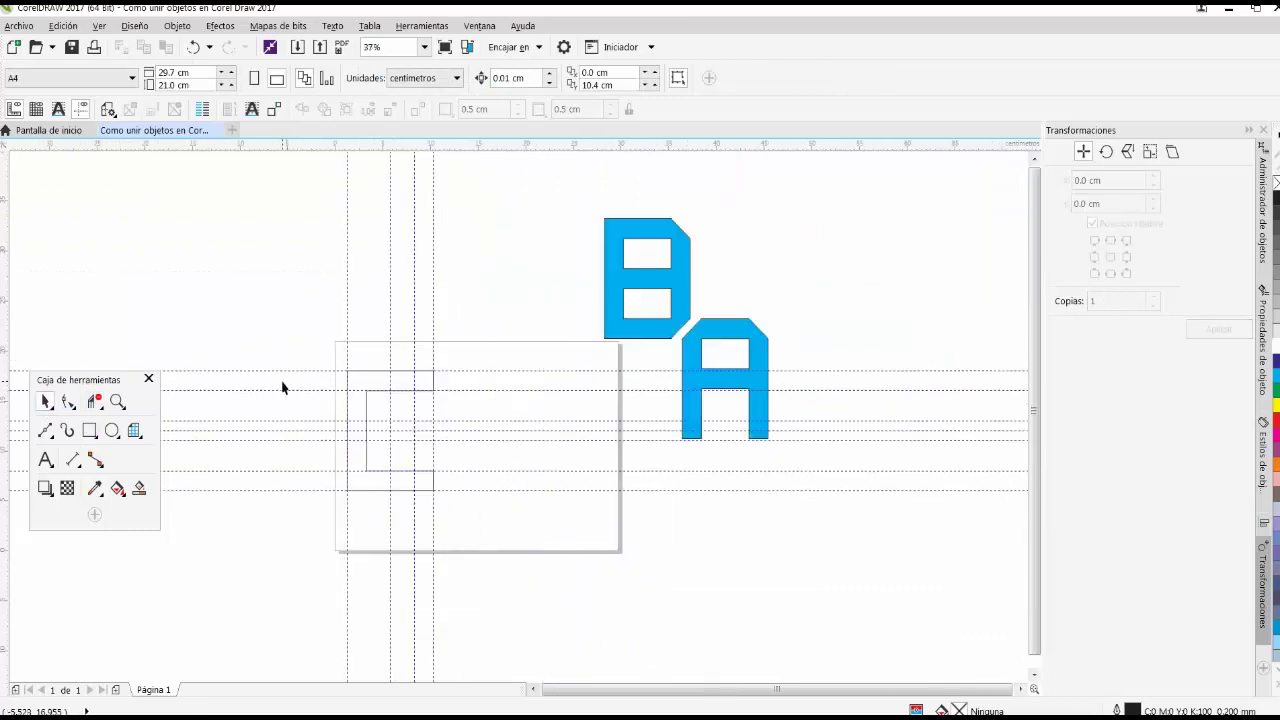
scroll(406, 441, "up", 2)
scroll(305, 423, "up", 2)
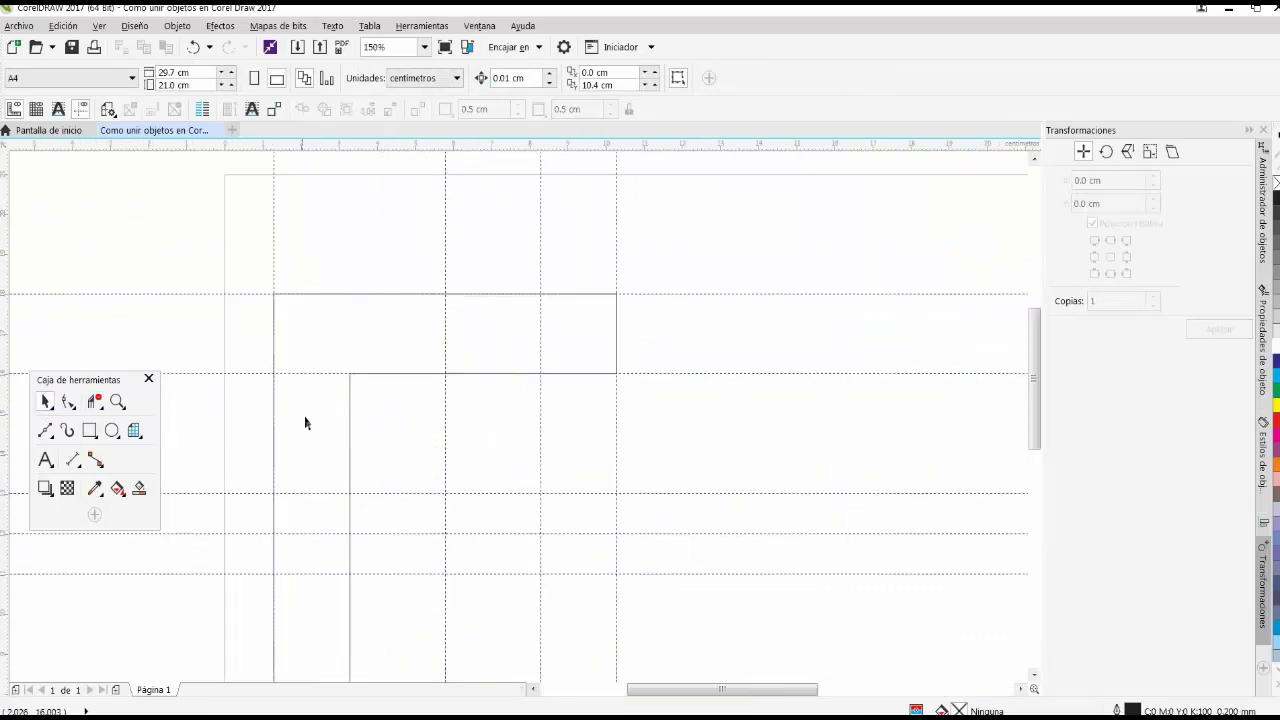
left_click_drag(5, 300, 350, 451)
left_click(228, 355)
Draw diagonal lines spanning 2 cm by 2 cm across the C's upper-left and lower-left corners, snapped to the guide intersections.
left_click(45, 430)
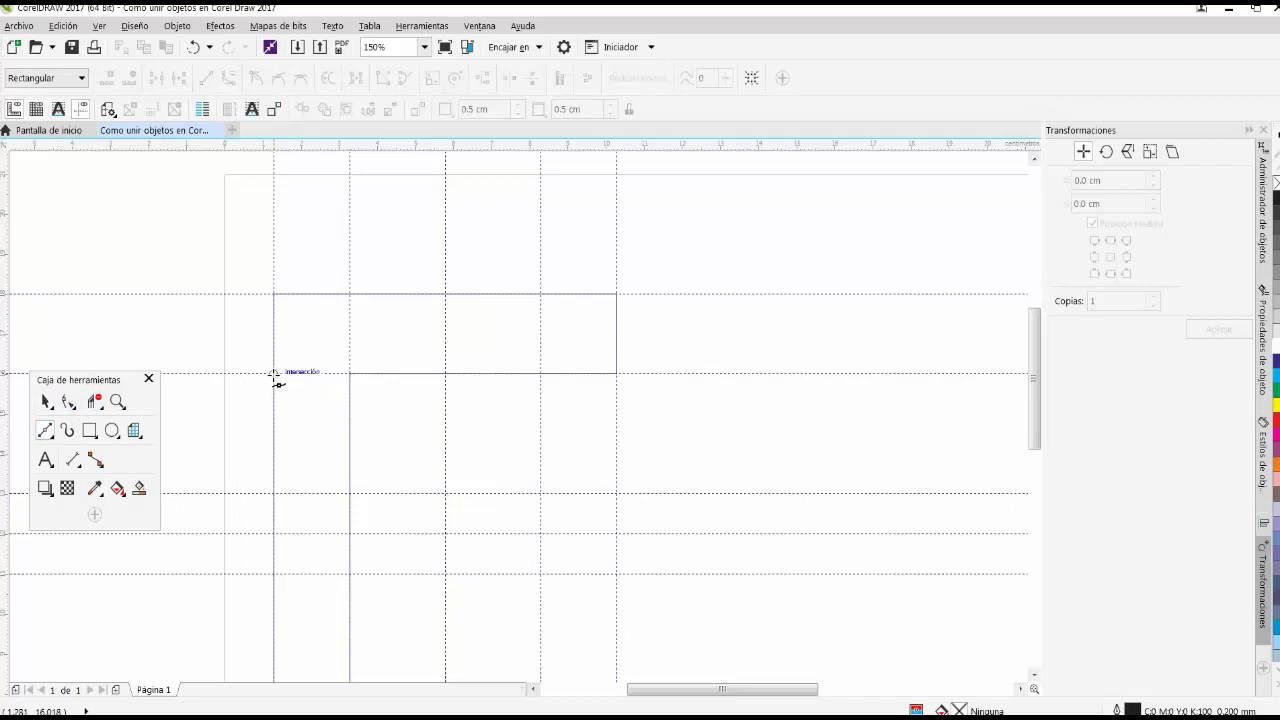
left_click_drag(274, 374, 350, 291)
scroll(343, 337, "down", 2)
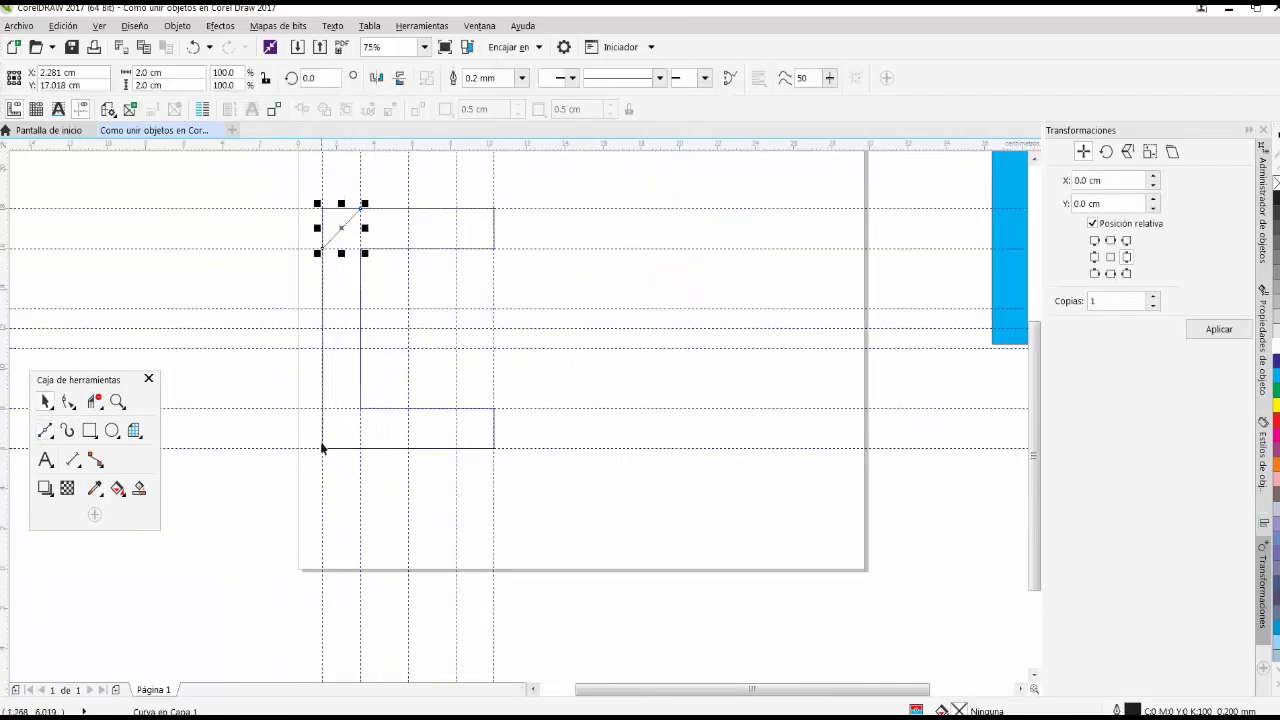
scroll(322, 448, "up", 2)
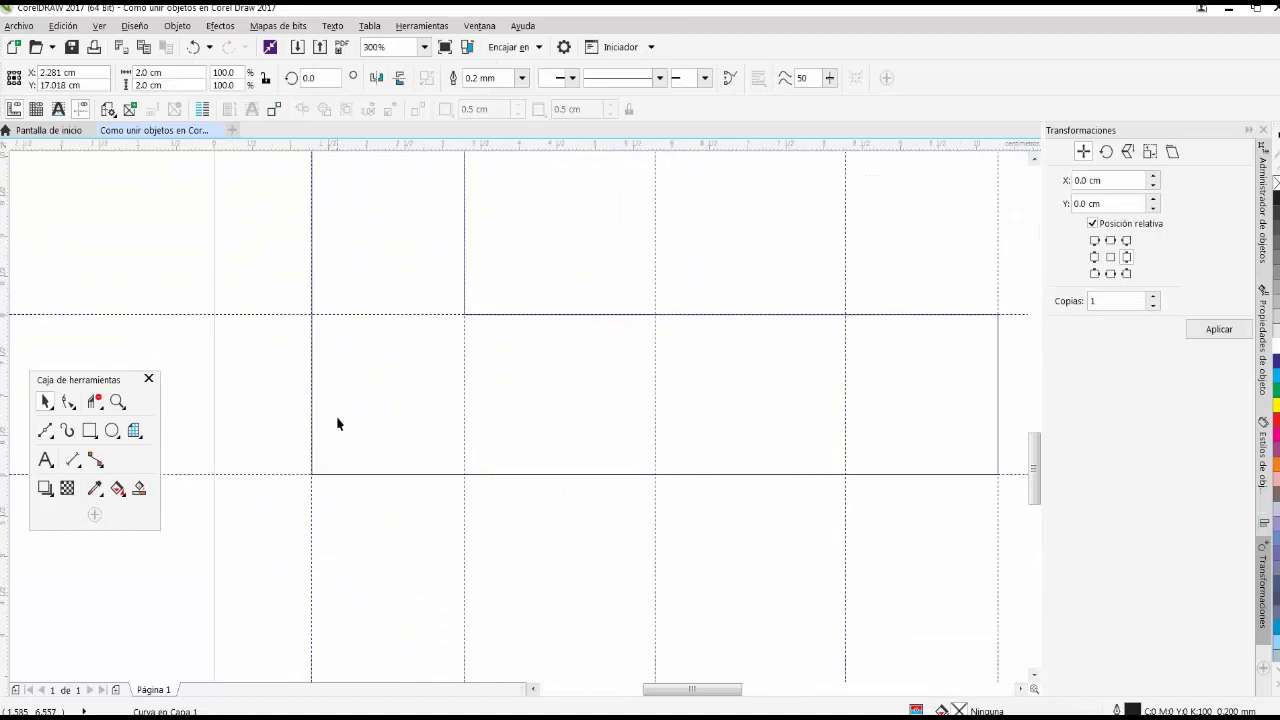
left_click(312, 316)
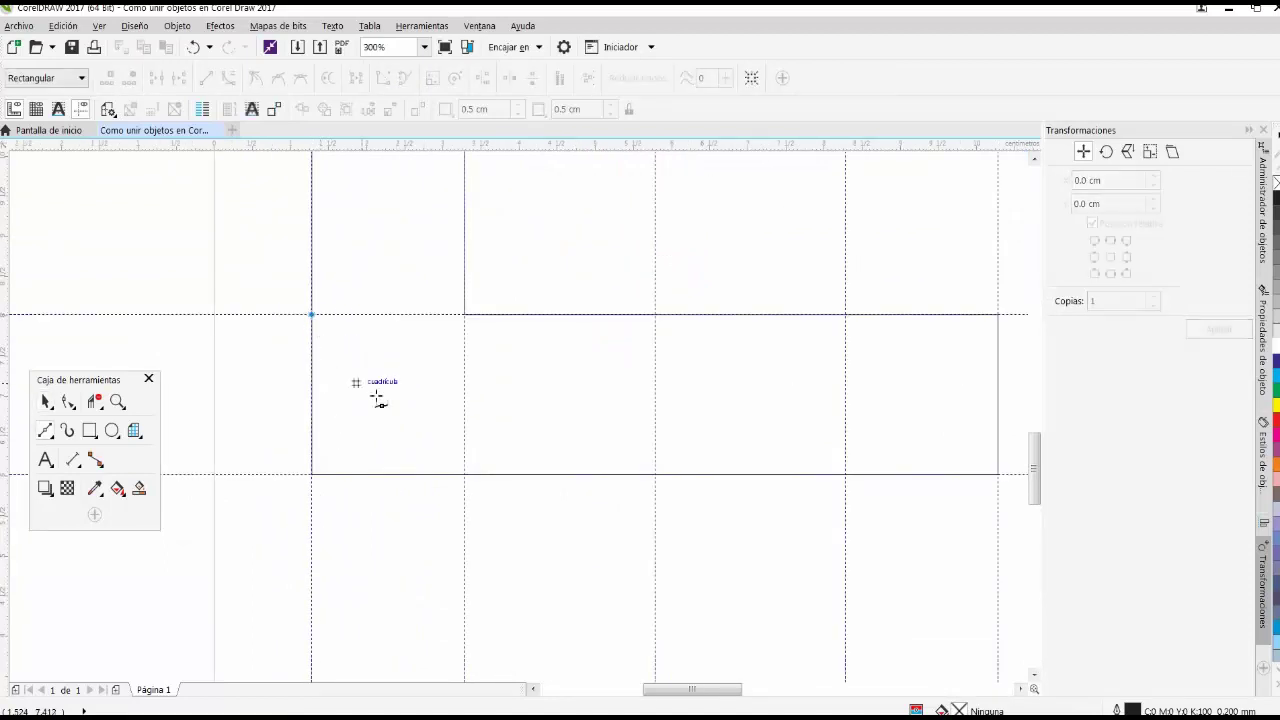
left_click(465, 476)
key("Escape")
scroll(308, 505, "down", 2)
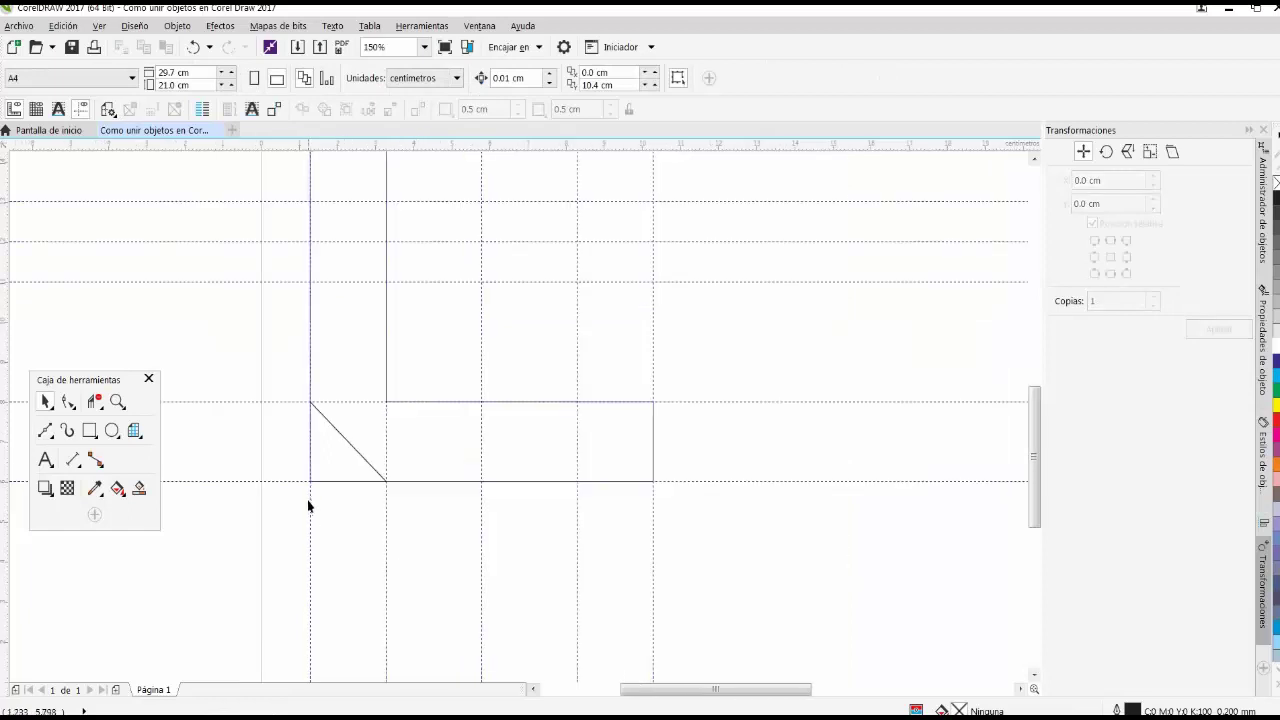
Remove the corner segments outside the two diagonals with the virtual segment delete tool.
scroll(308, 505, "down", 1)
scroll(321, 487, "up", 1)
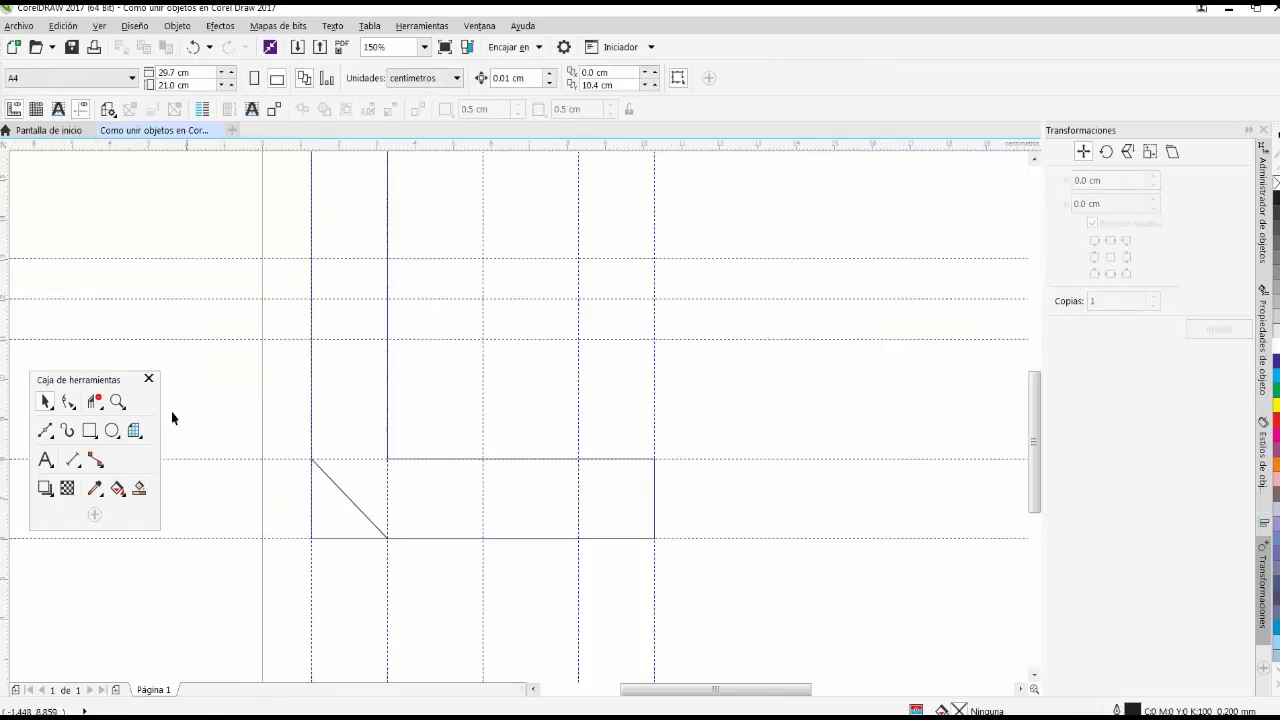
left_click(95, 402)
scroll(335, 520, "down", 1)
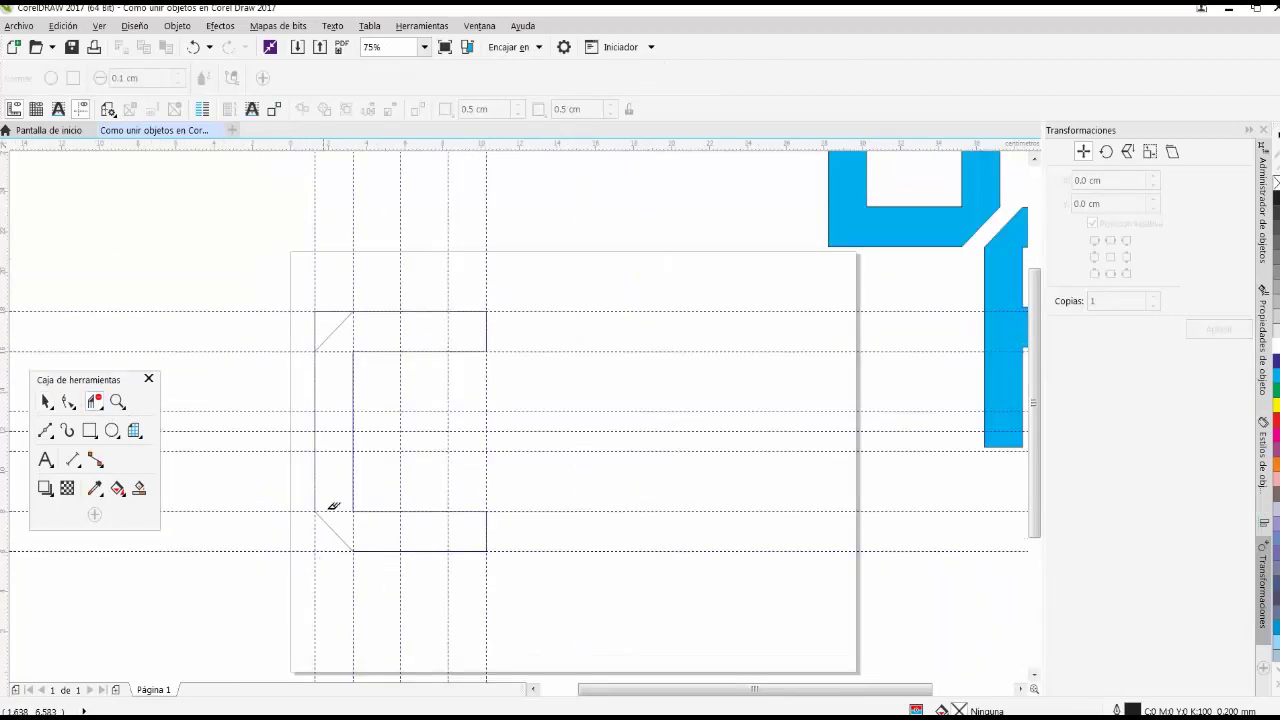
scroll(303, 288, "up", 1)
scroll(305, 292, "up", 1)
scroll(310, 303, "down", 1)
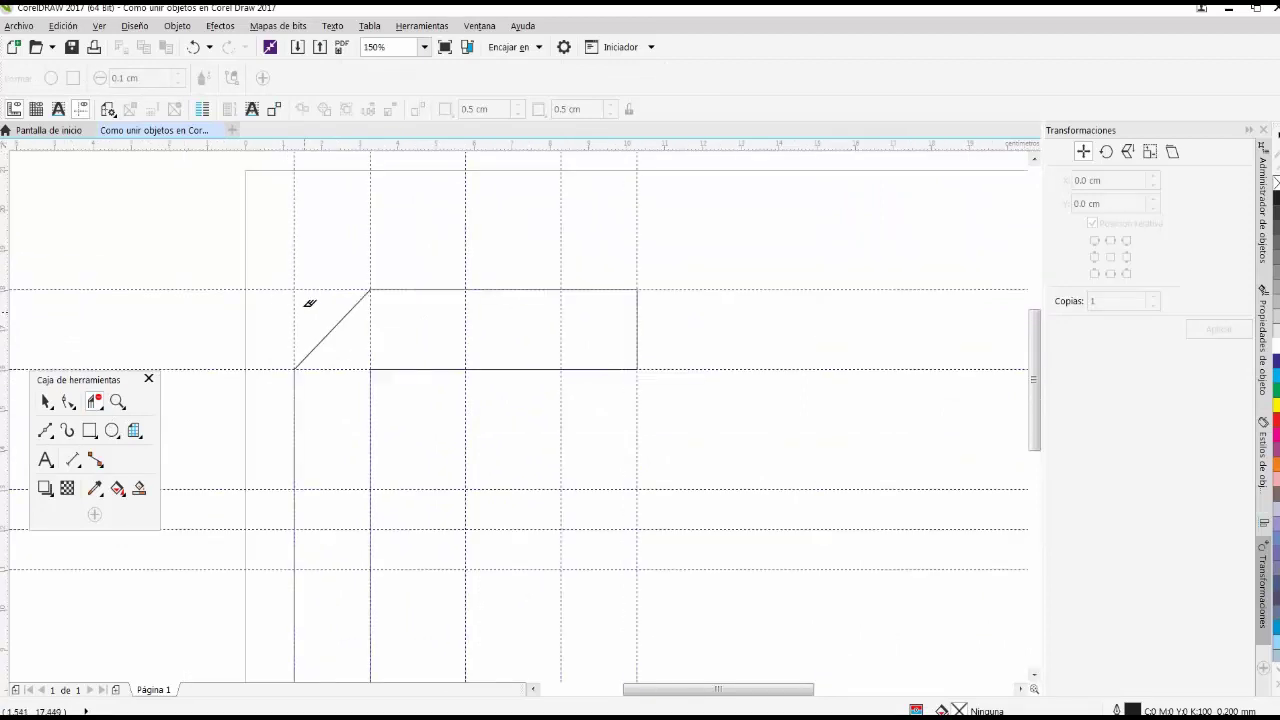
left_click(45, 401)
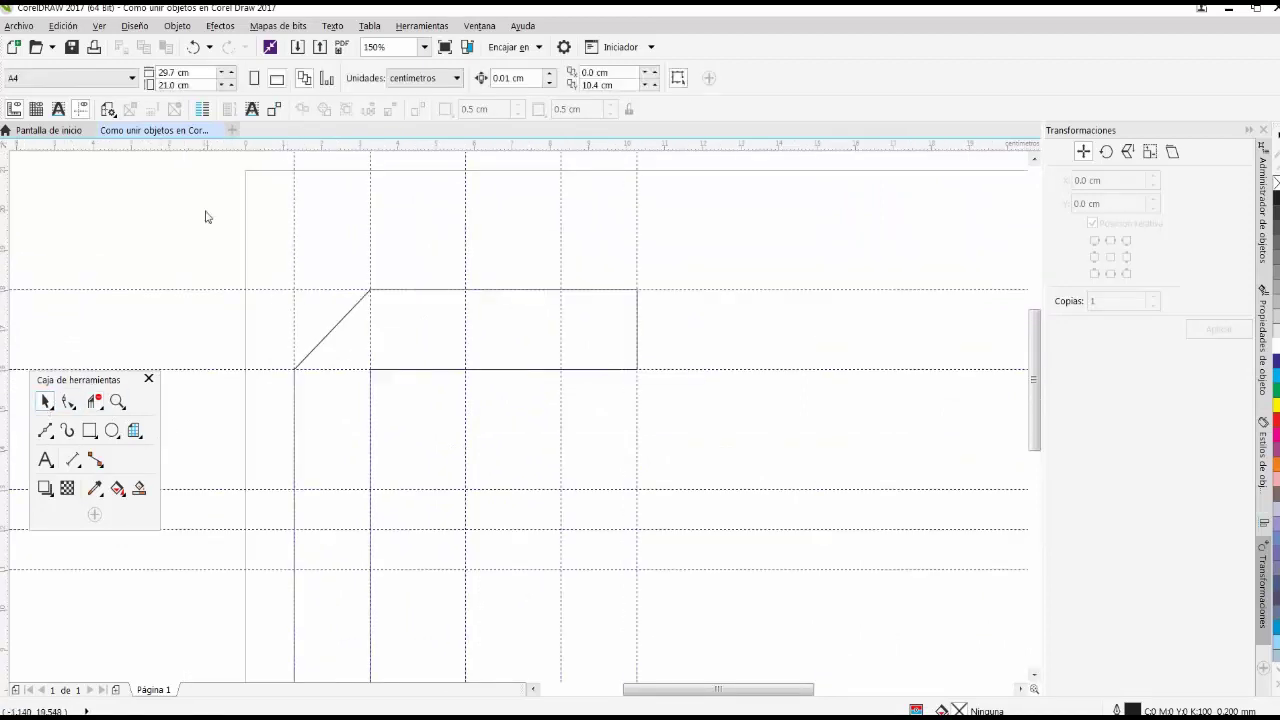
Weld the C outline and its two diagonal lines into one curve and fill it with cyan.
scroll(360, 347, "down", 1)
left_click_drag(491, 498, 535, 618)
left_click(455, 79)
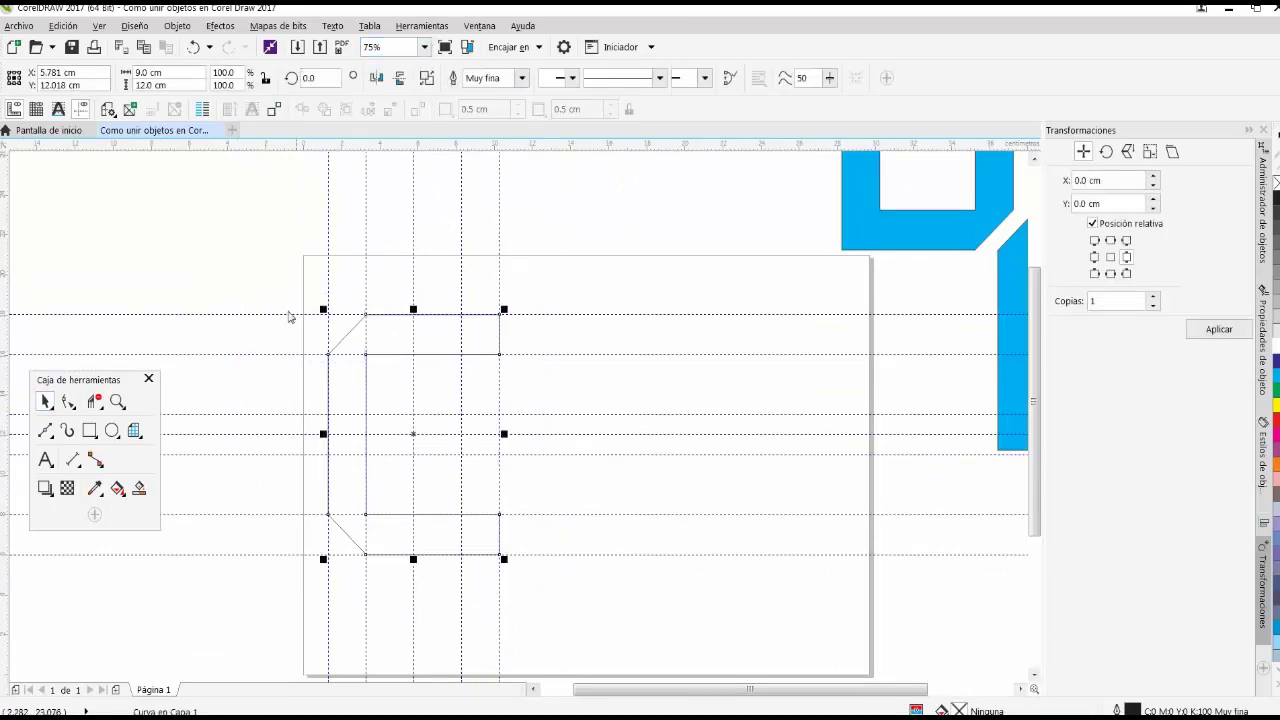
left_click(1275, 376)
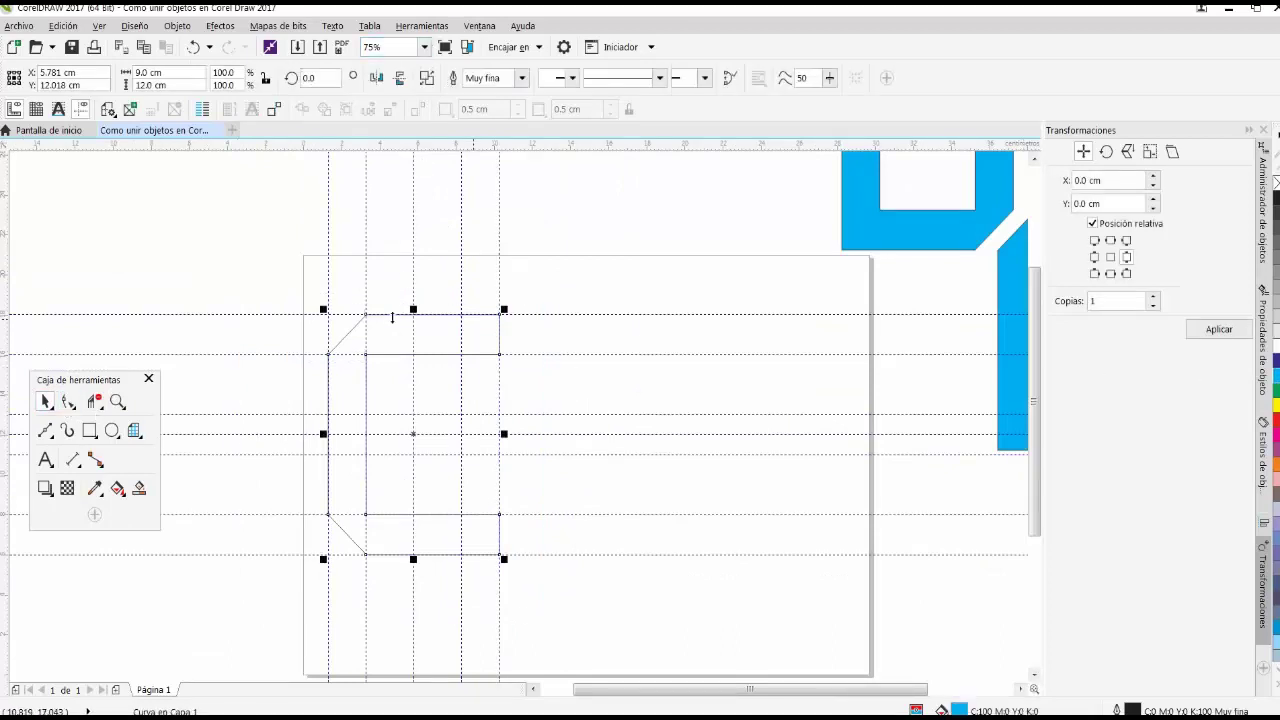
Join the open end nodes of the C's upper-left diagonal to the adjoining top and left edges.
left_click(68, 401)
scroll(322, 313, "up", 3)
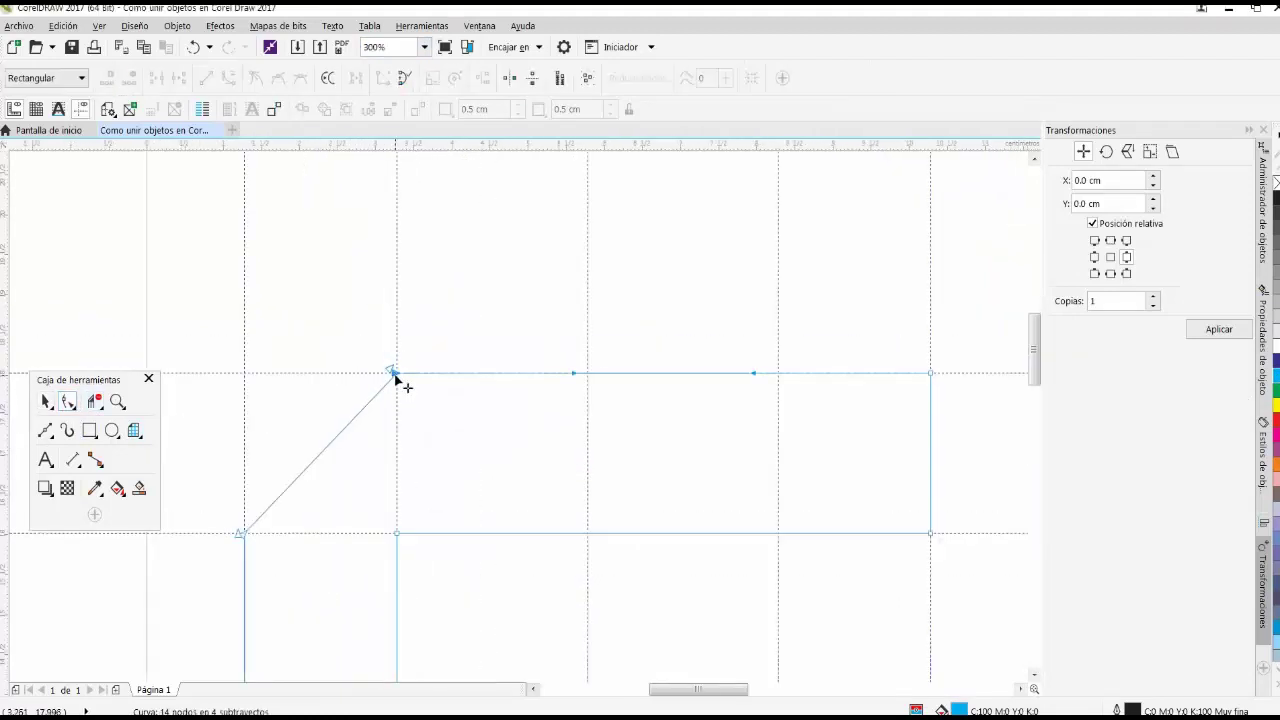
left_click(393, 373)
scroll(395, 376, "up", 3)
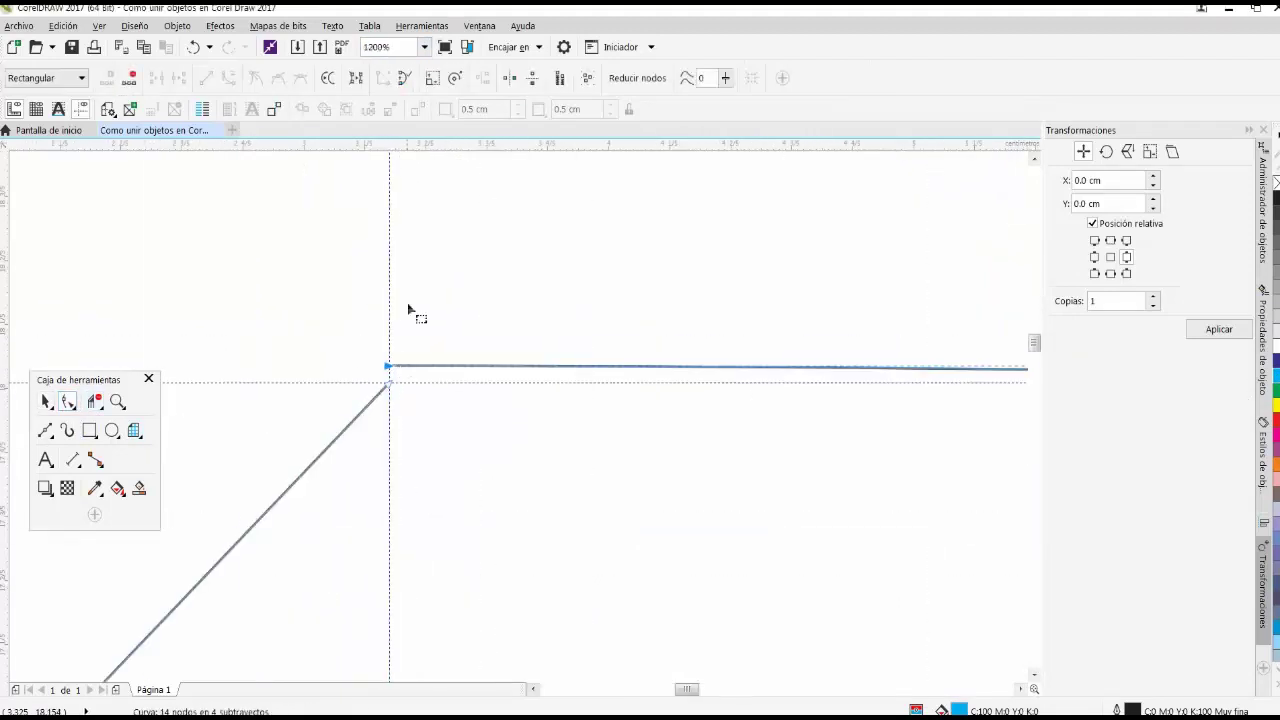
left_click(390, 380)
mouse_move(389, 369)
left_mouse_down()
mouse_move(391, 334)
mouse_move(390, 382)
left_mouse_up()
scroll(391, 366, "down", 3)
scroll(276, 517, "up", 2)
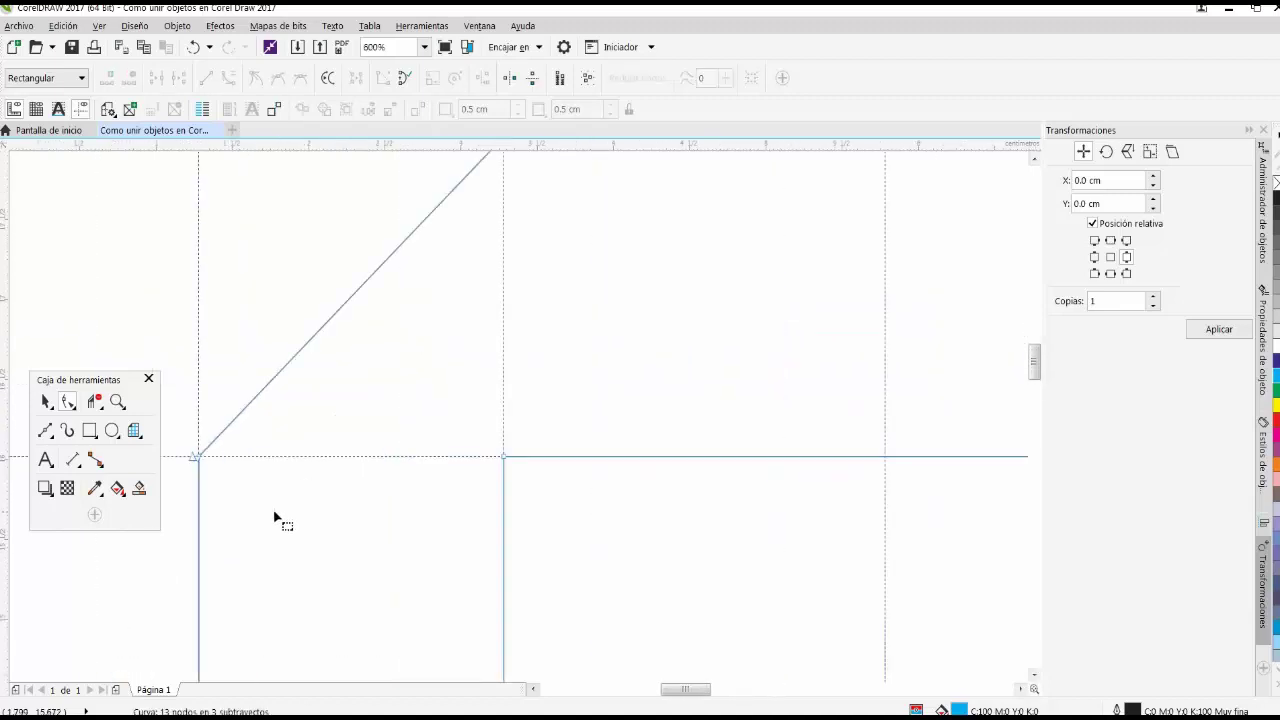
scroll(263, 418, "down", 1)
scroll(320, 414, "up", 3)
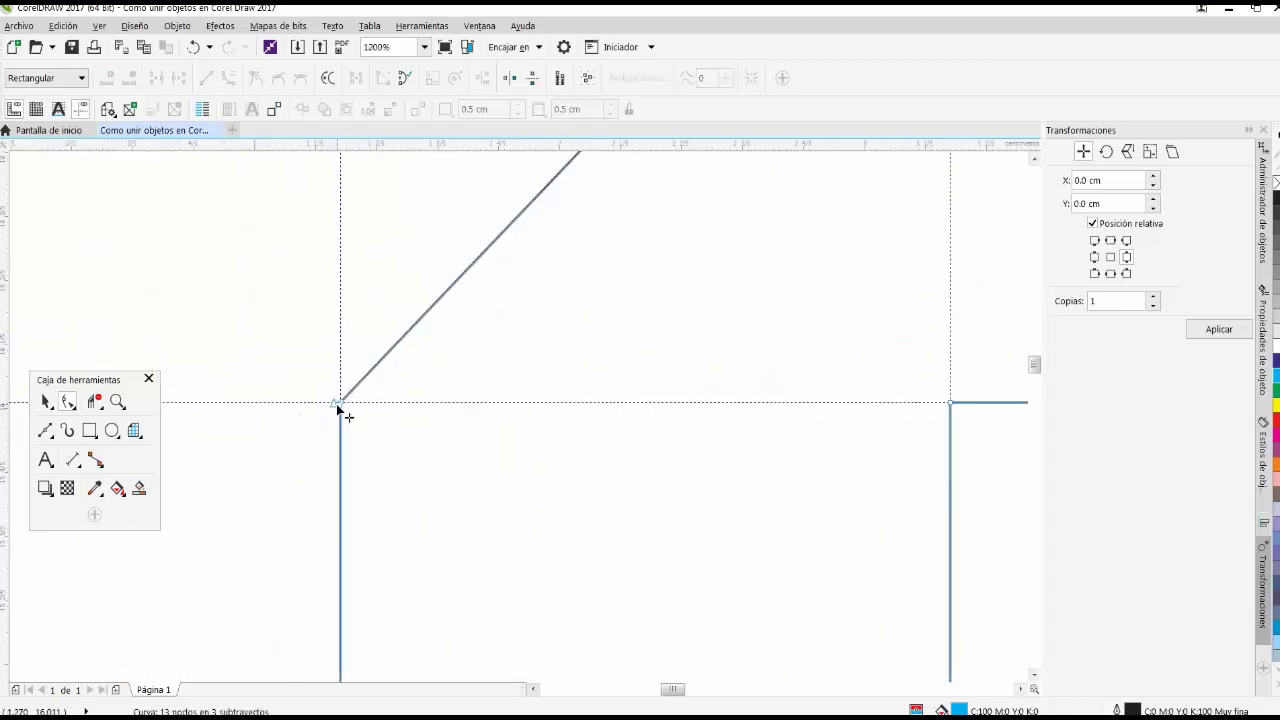
left_click(335, 402)
scroll(320, 320, "down", 8)
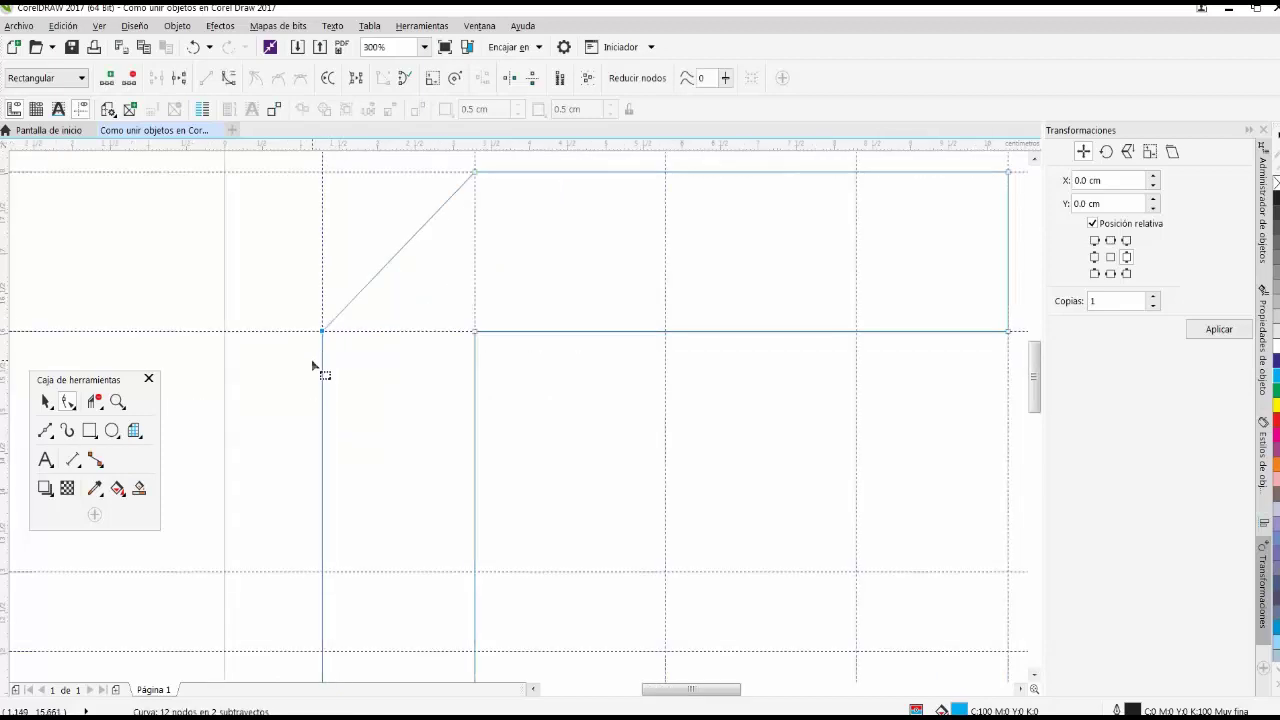
Join the open end nodes of the C's lower-left diagonal to the adjoining left and bottom edges, closing the curve.
scroll(316, 517, "up", 3)
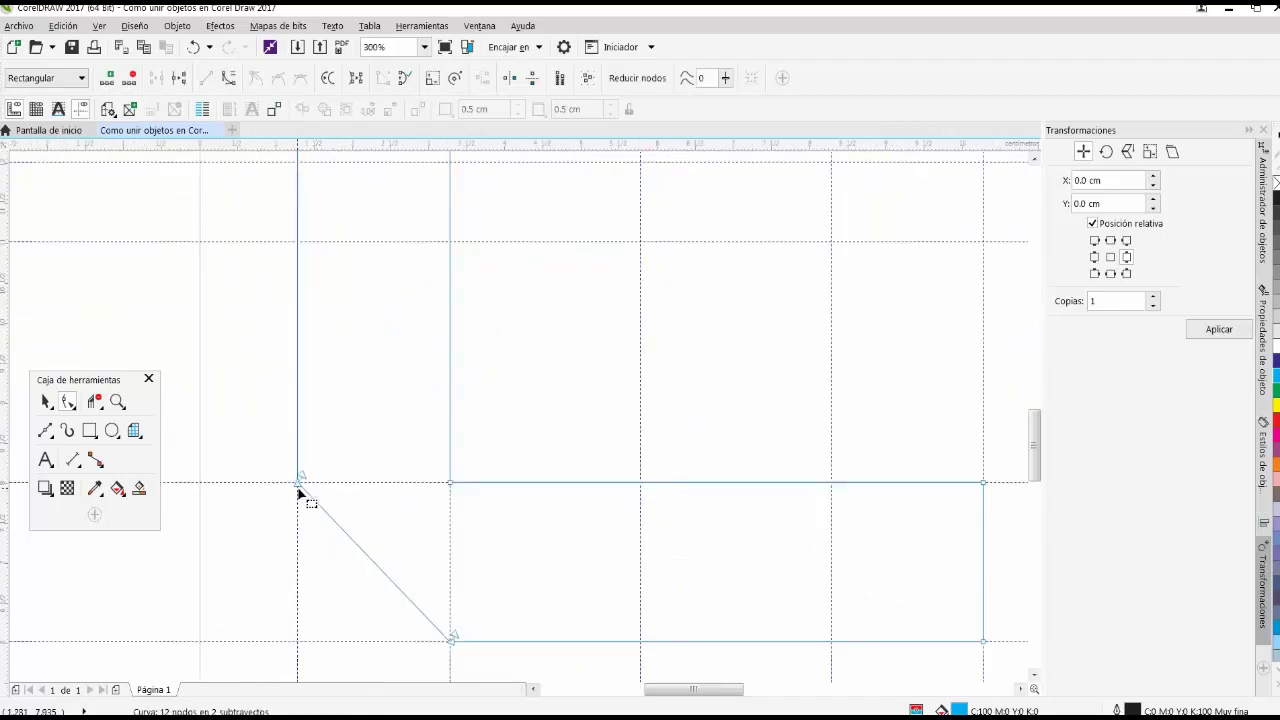
mouse_move(298, 488)
left_mouse_down()
mouse_move(277, 471)
mouse_move(297, 486)
left_mouse_up()
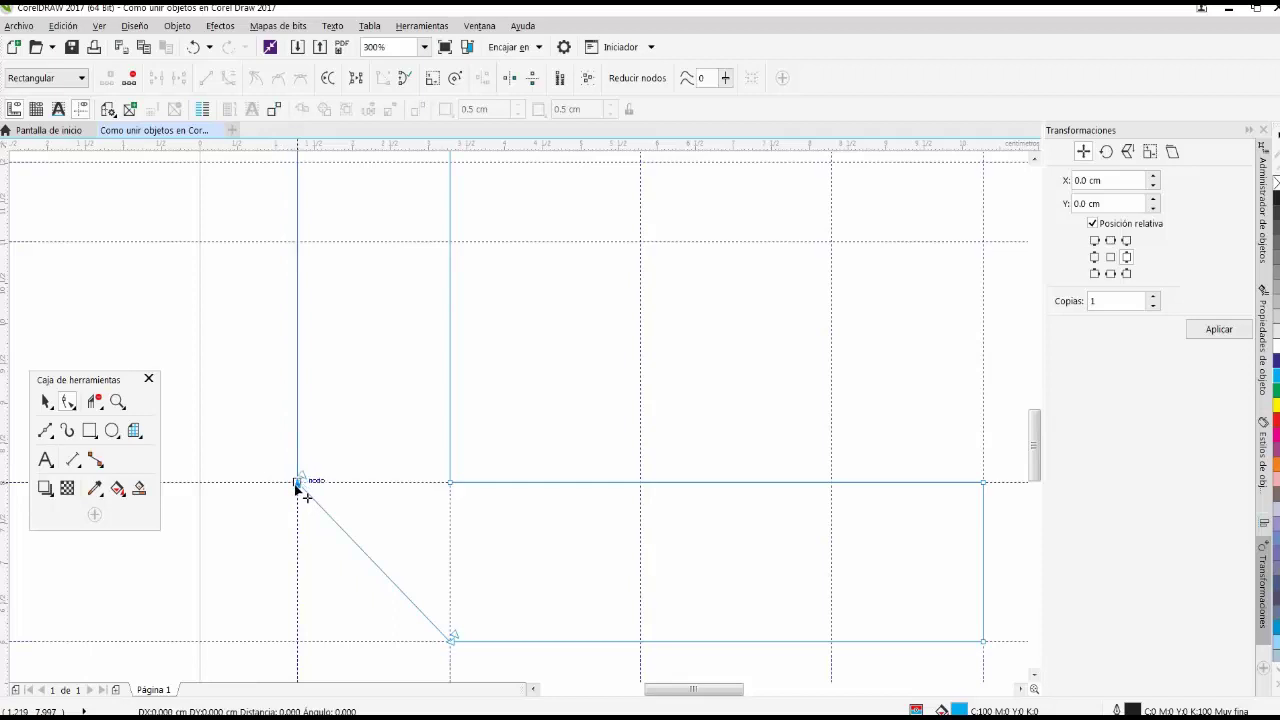
scroll(262, 347, "down", 2)
scroll(352, 488, "up", 2)
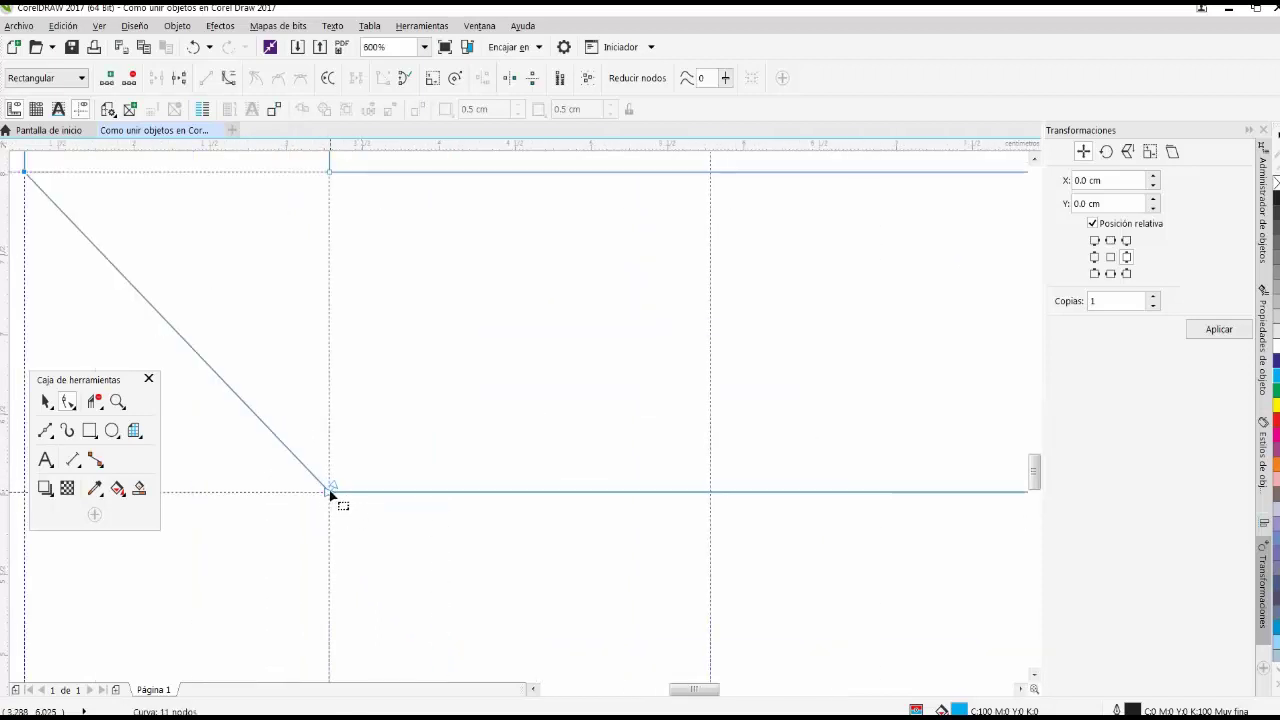
mouse_move(332, 494)
left_mouse_down()
mouse_move(331, 520)
mouse_move(331, 492)
left_mouse_up()
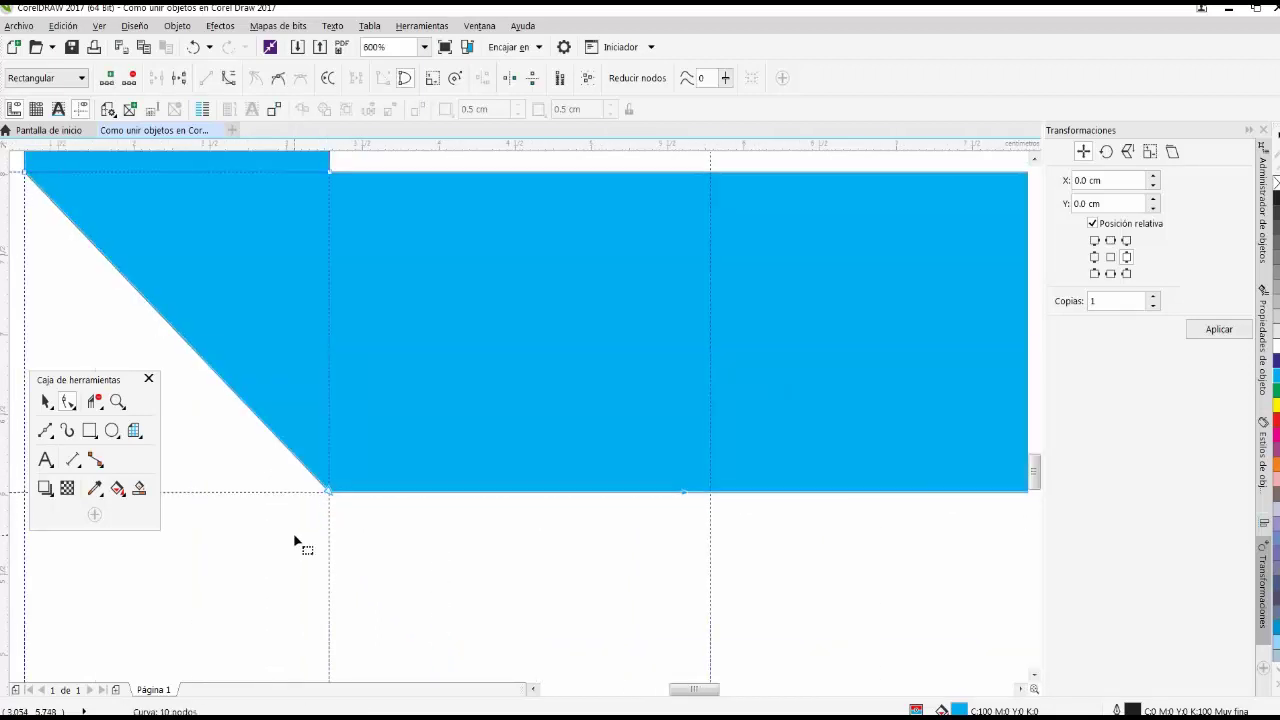
scroll(335, 490, "down", 2)
scroll(333, 488, "down", 4)
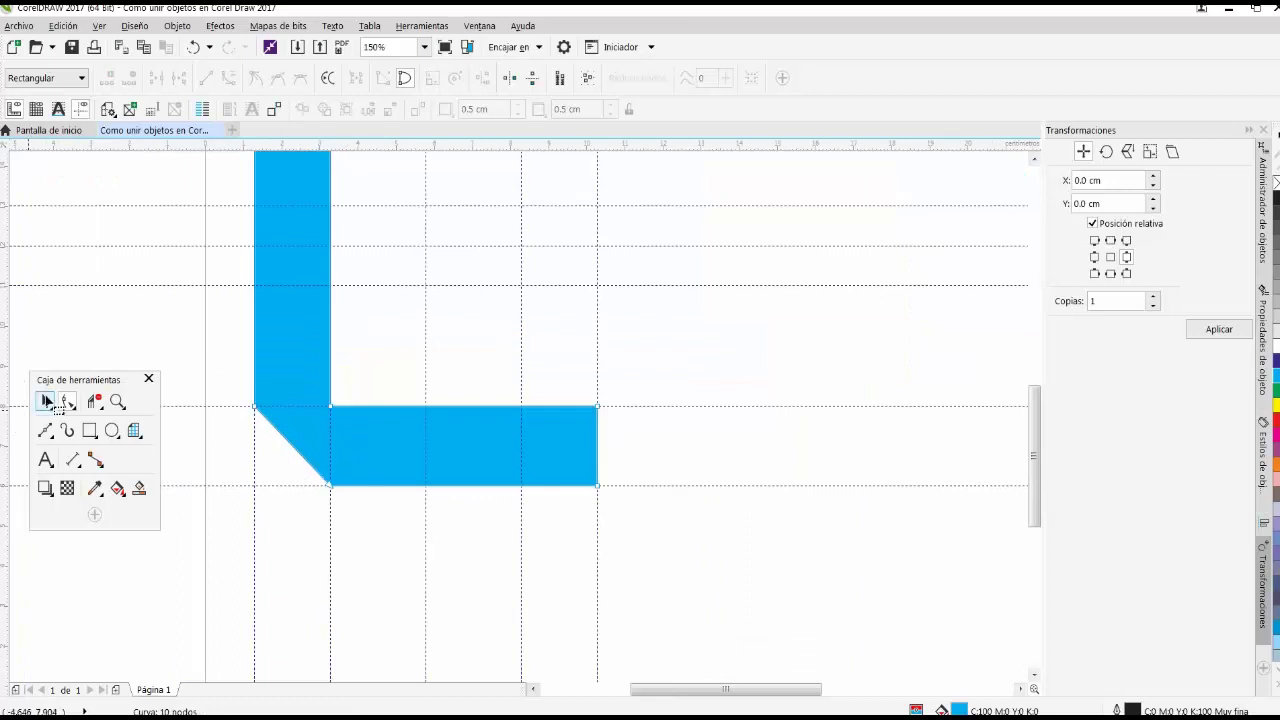
Move the finished C off its guidelines to the right side of the page with the Pick tool.
left_click(45, 401)
left_click(273, 522)
scroll(290, 410, "down", 4)
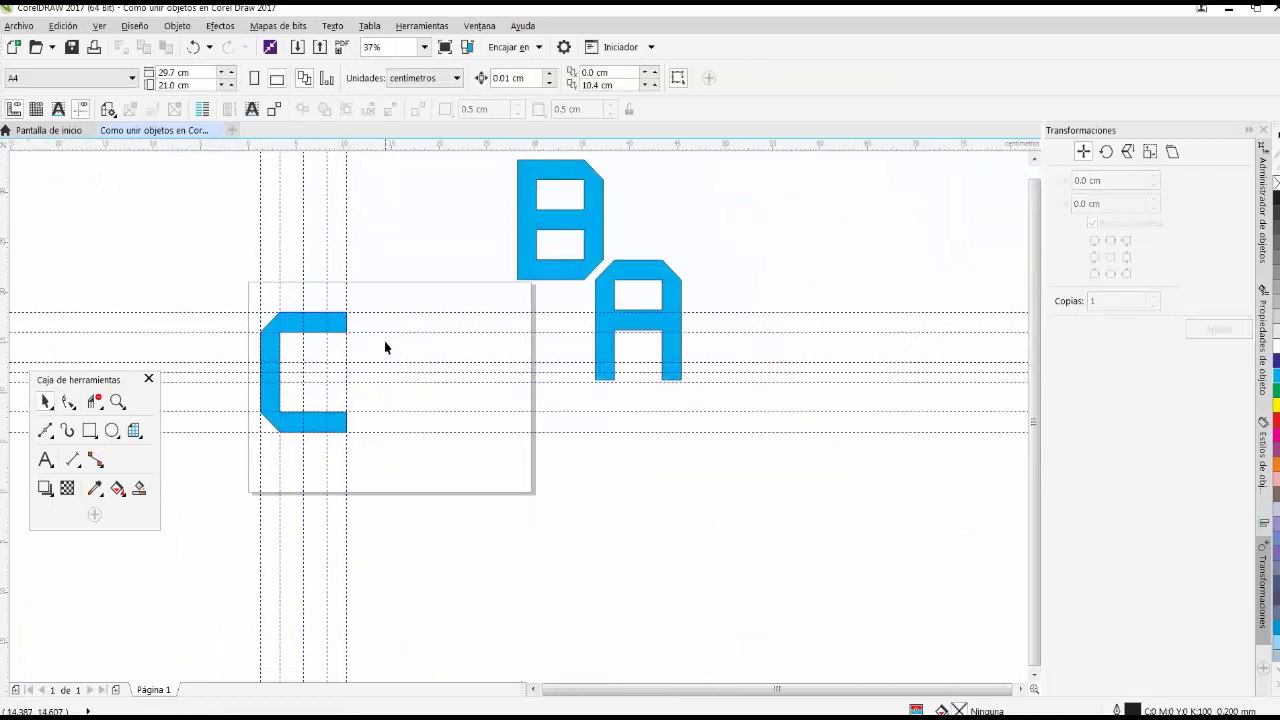
left_click(268, 362)
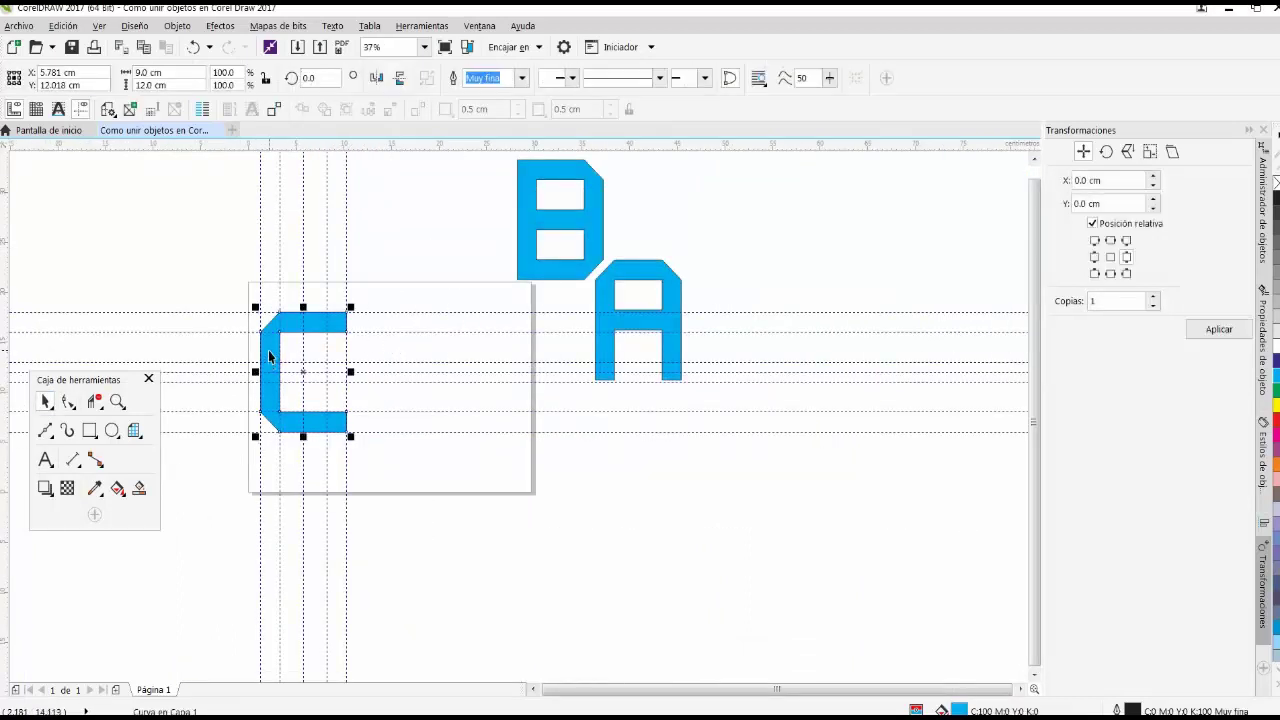
left_click_drag(268, 362, 456, 392)
left_click(434, 276)
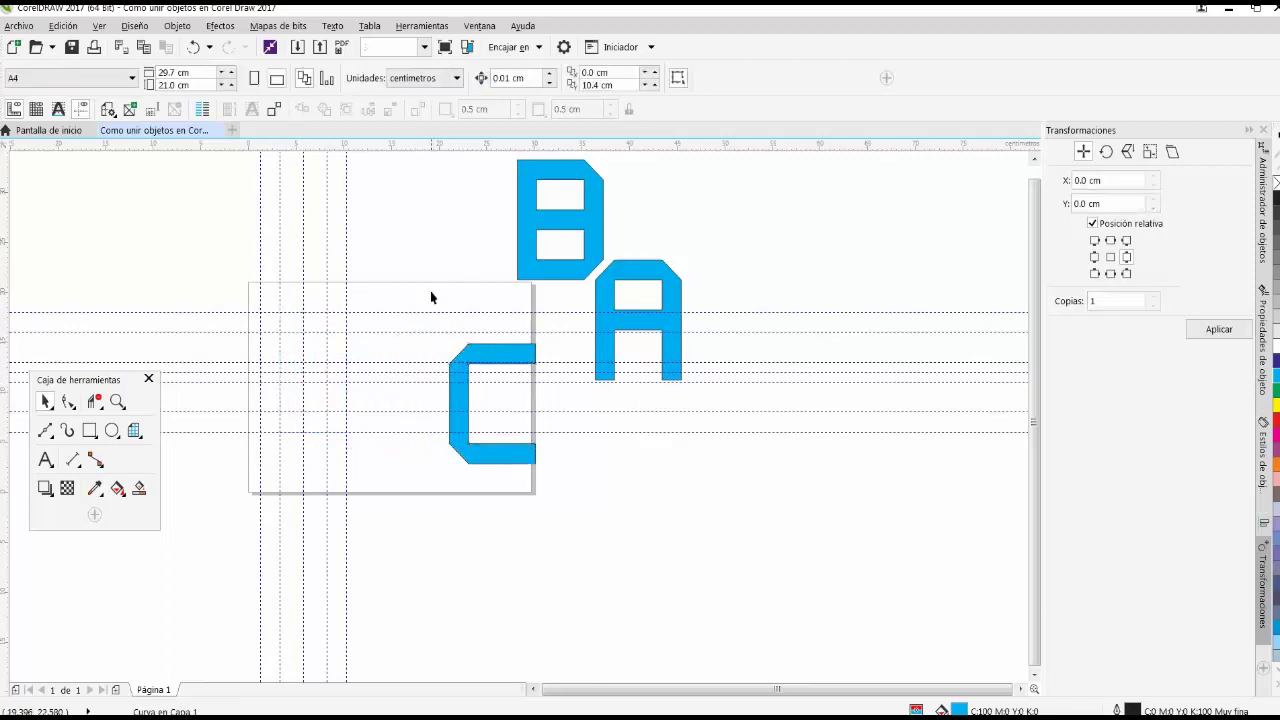
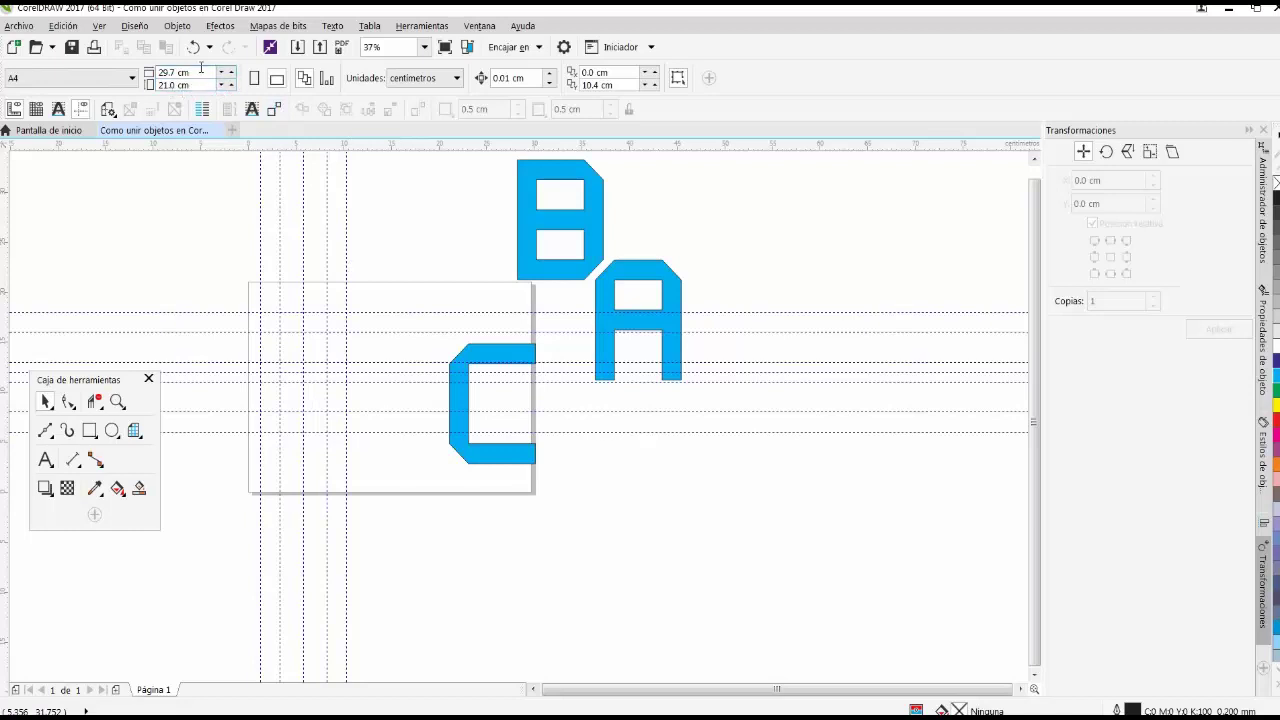
Set the page width to 35 cm.
left_click(201, 70)
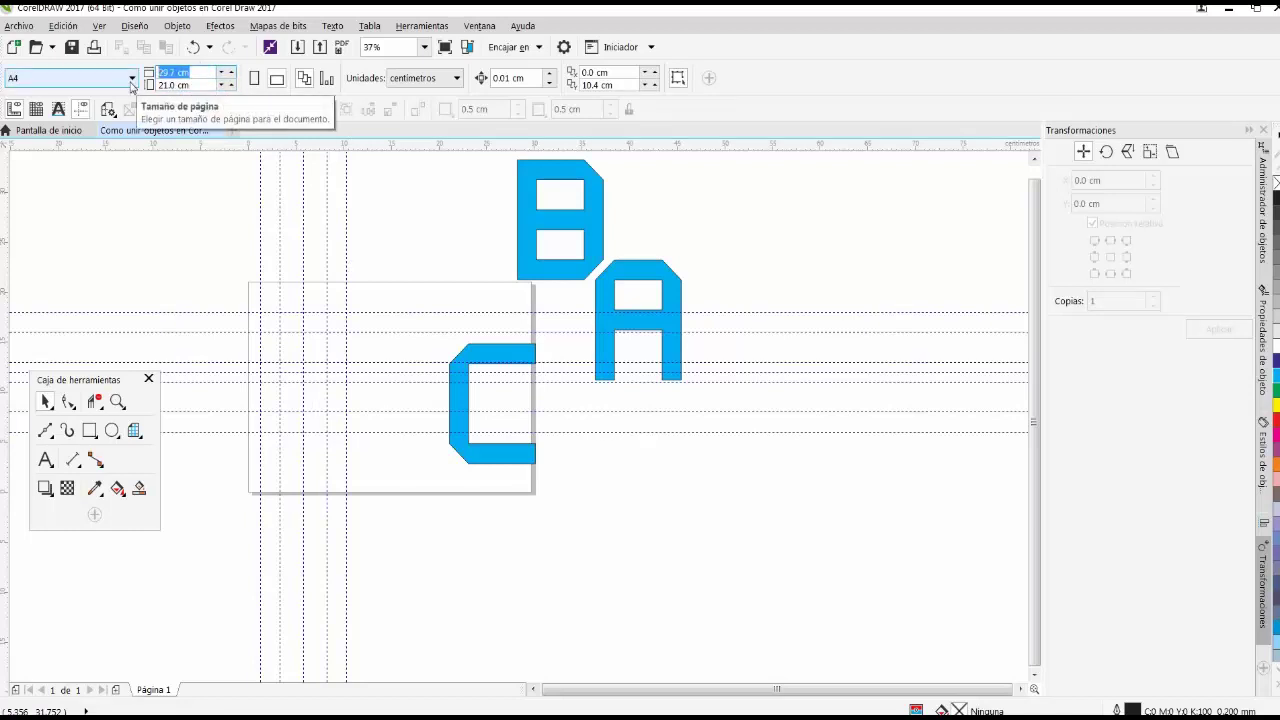
type("35")
key("Return")
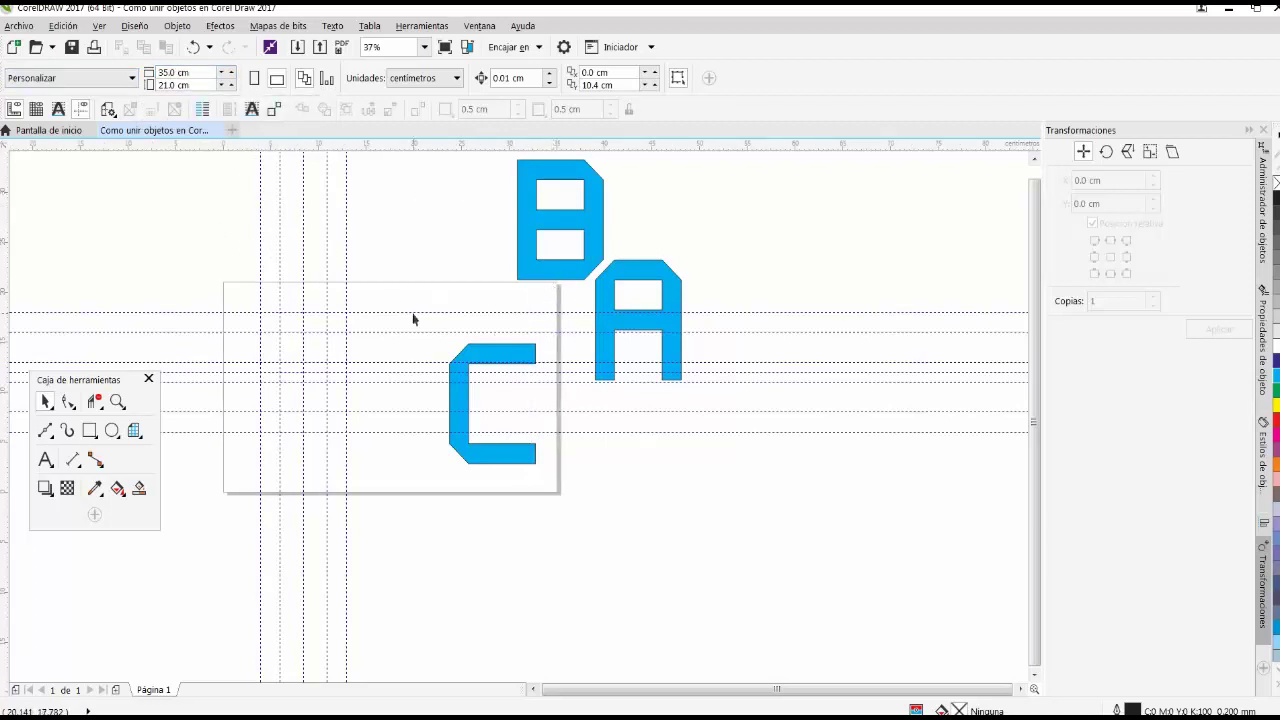
Select all the guidelines in the document and delete them.
left_click(62, 25)
mouse_move(157, 305)
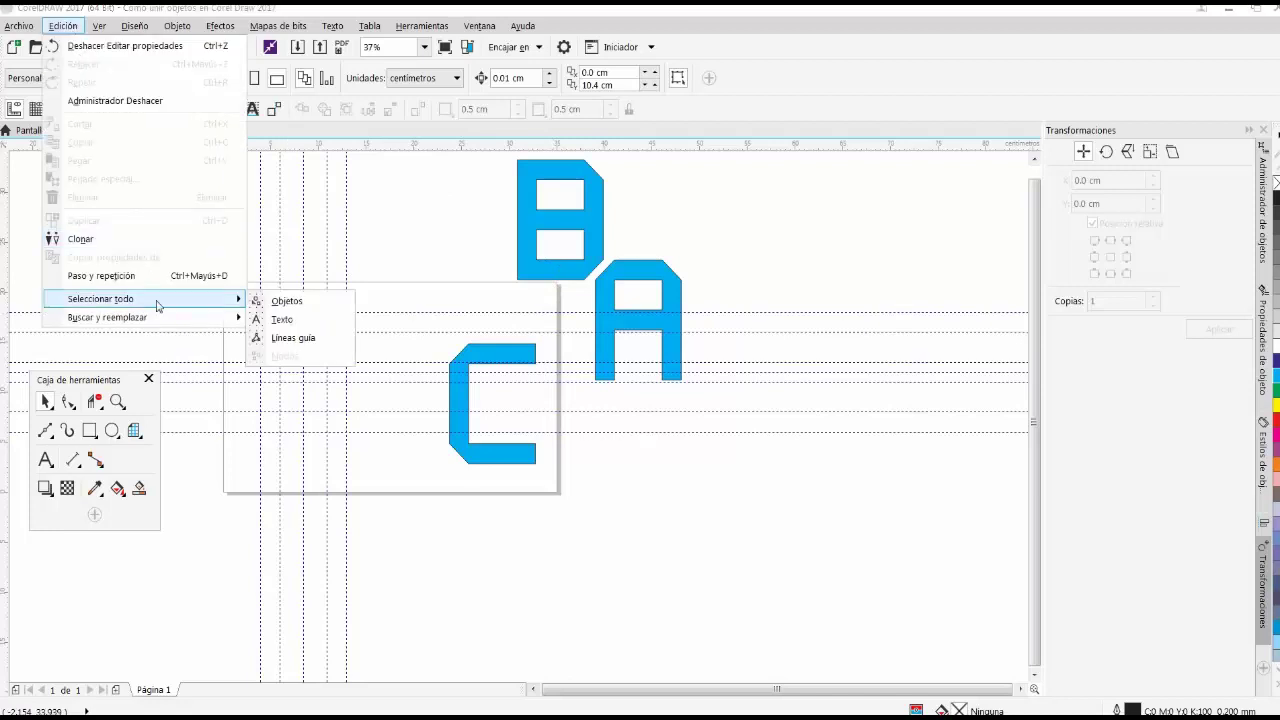
left_click(288, 338)
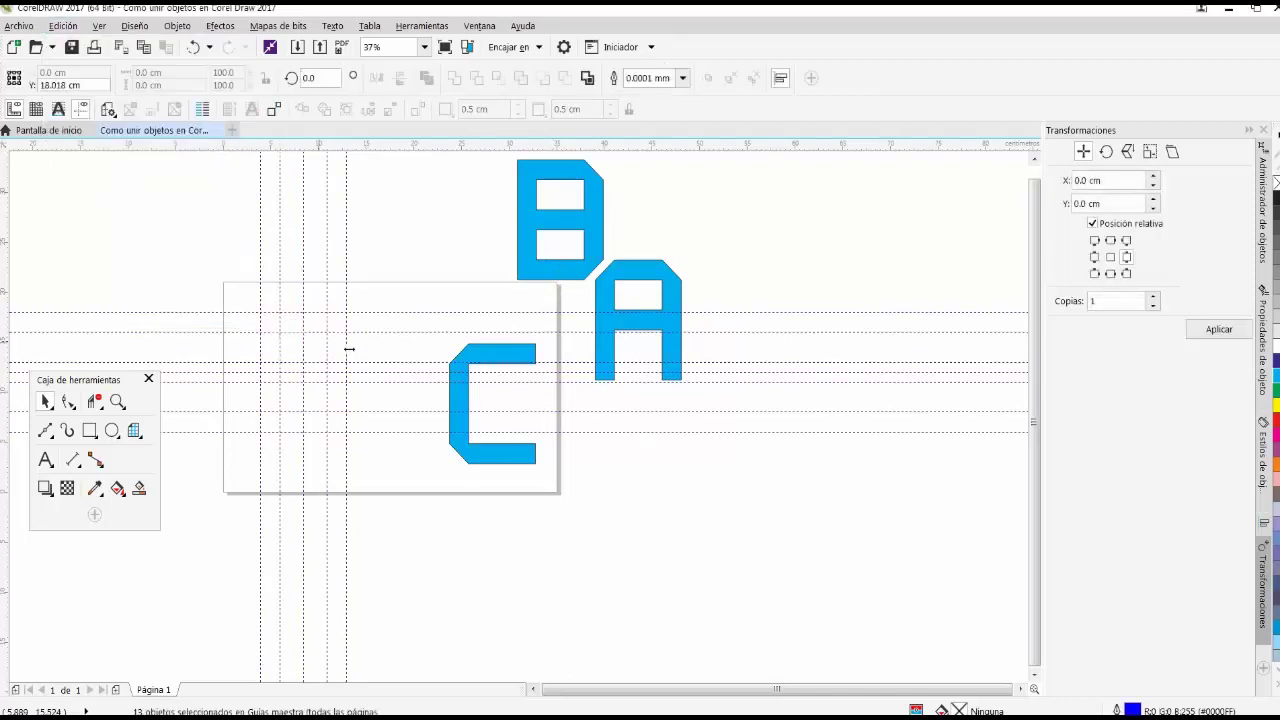
key("Delete")
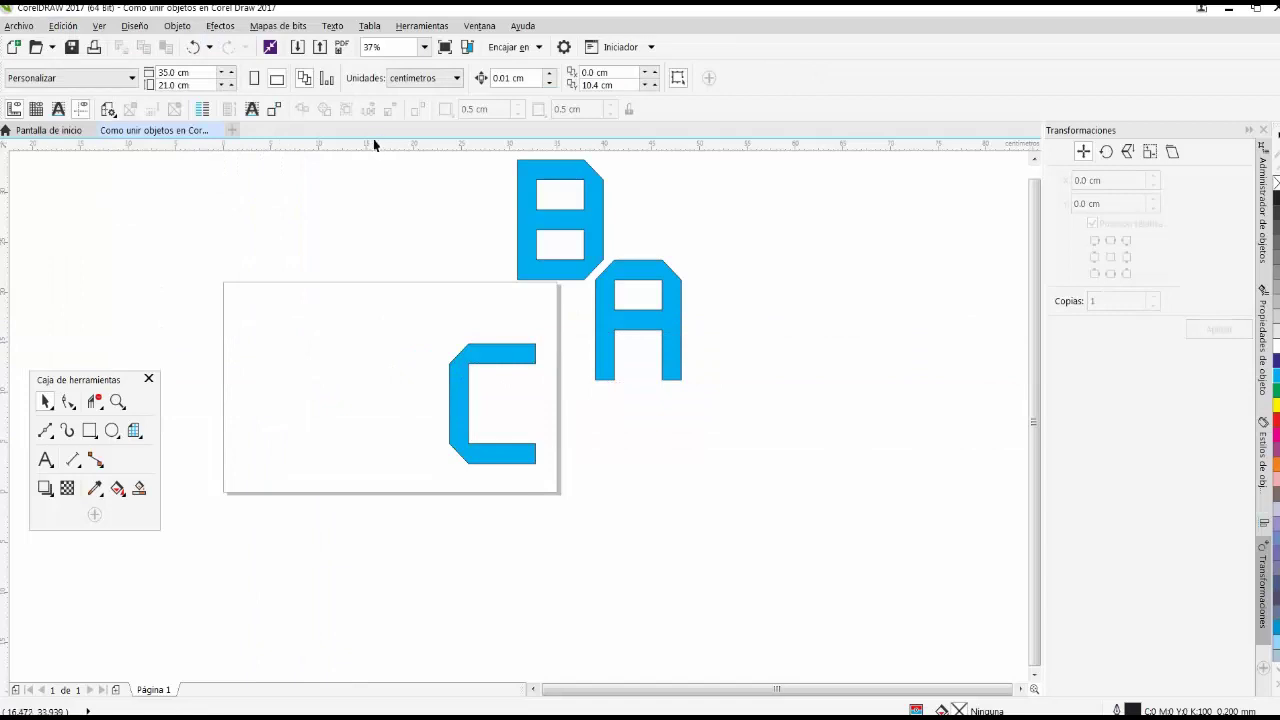
Add a horizontal guideline across the upper part of the page and centre the B group on the page.
left_click_drag(374, 145, 400, 311)
left_click(418, 383)
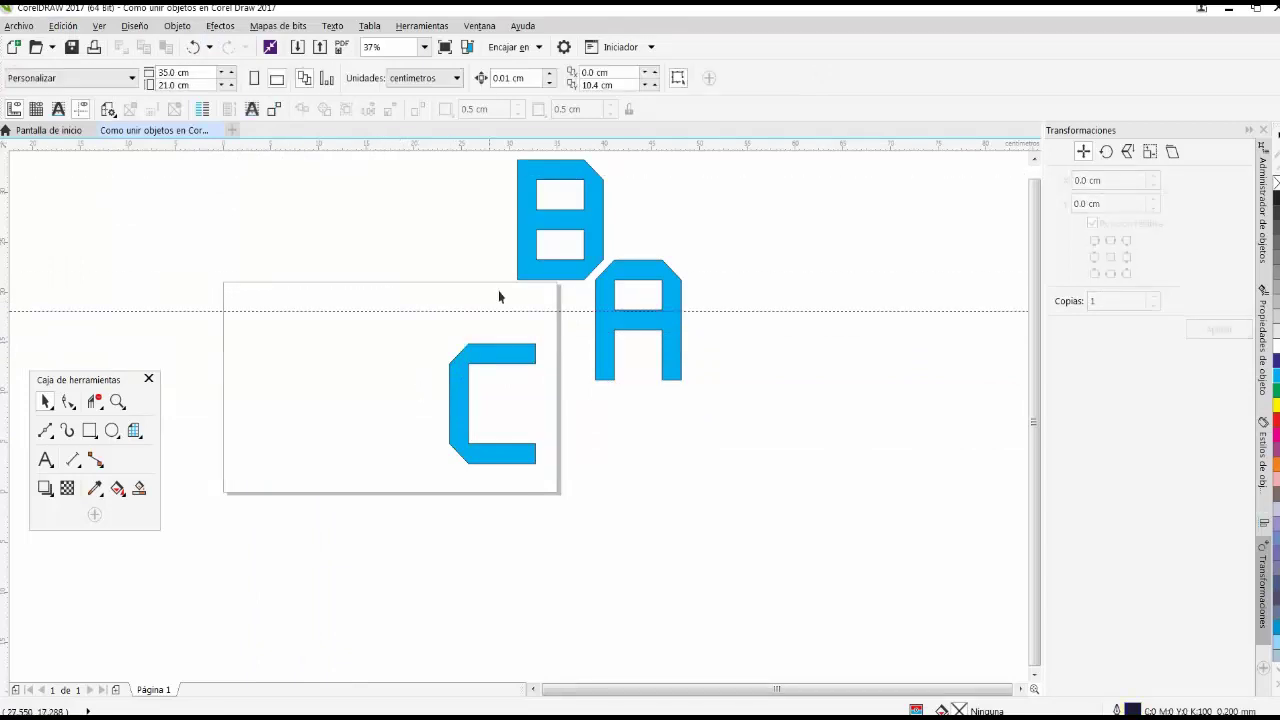
left_click(547, 222)
key("p")
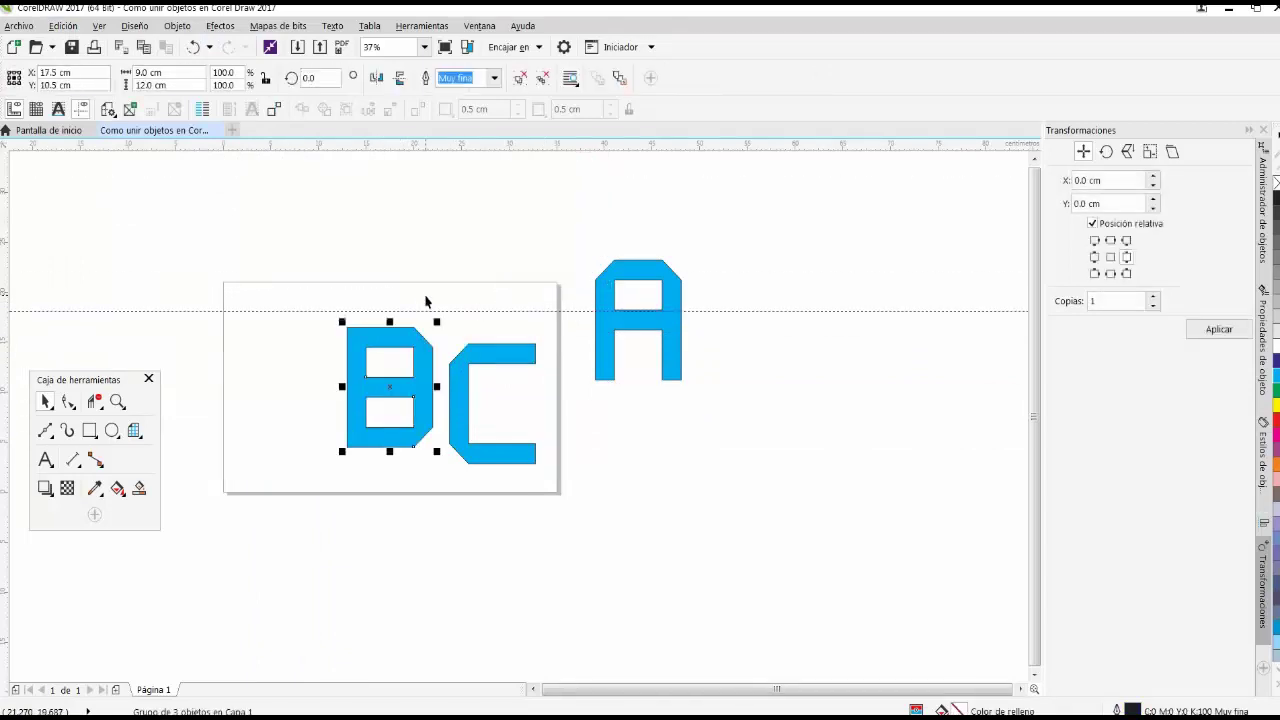
left_click(361, 292)
Move the horizontal guideline onto the B's top edge at Y 16.5 cm.
scroll(378, 330, "up", 2)
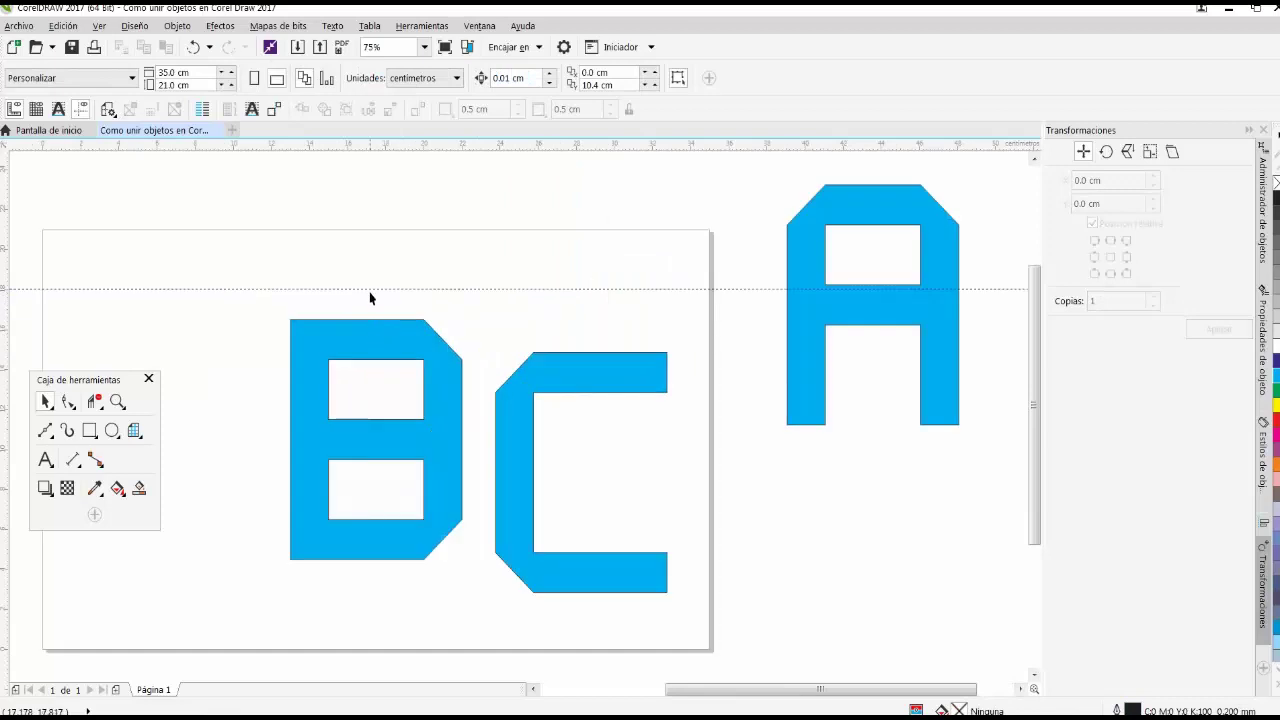
left_click_drag(370, 290, 377, 319)
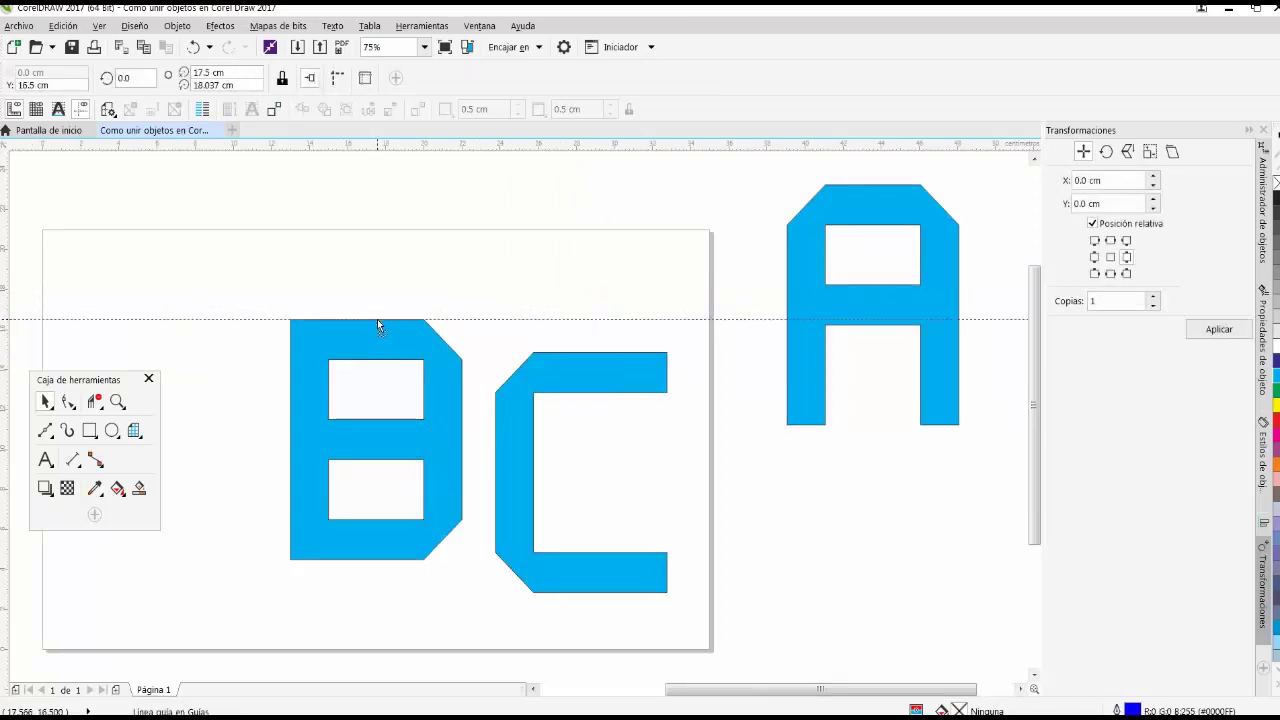
left_click(367, 297)
Add vertical guidelines snapped to the B's left and right edges.
scroll(385, 316, "down", 2)
scroll(345, 363, "up", 2)
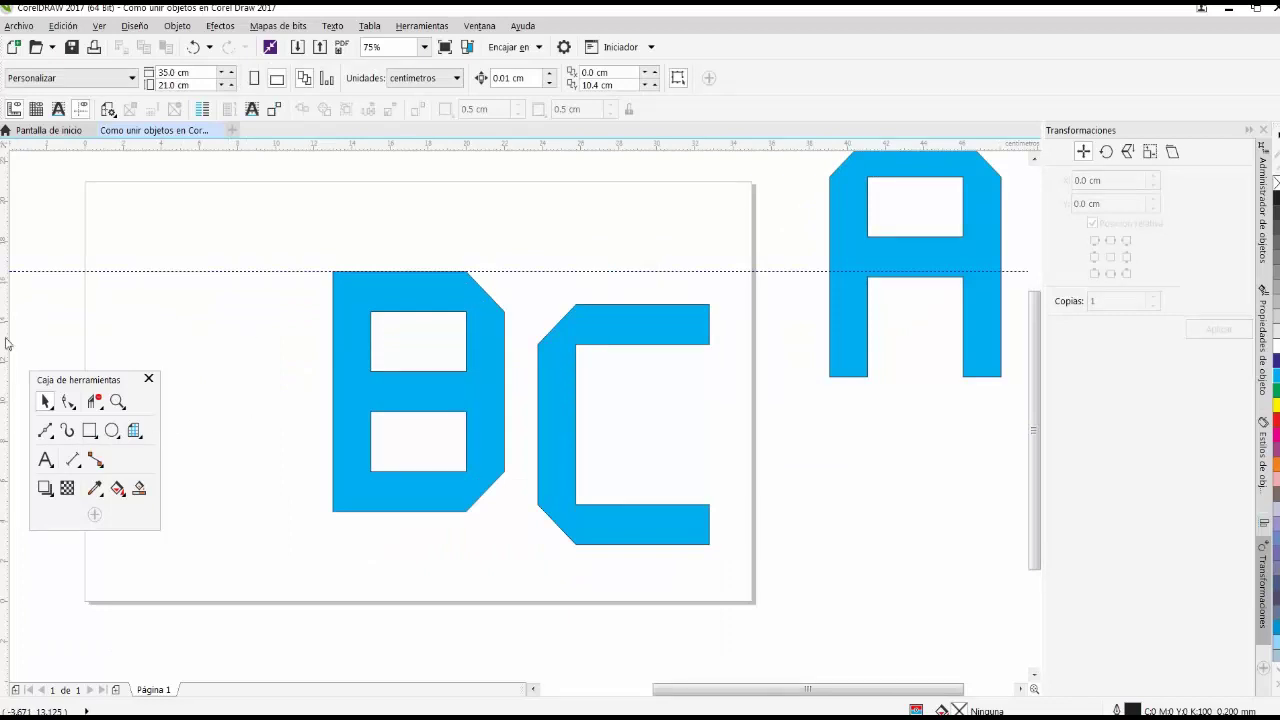
left_click_drag(9, 344, 334, 341)
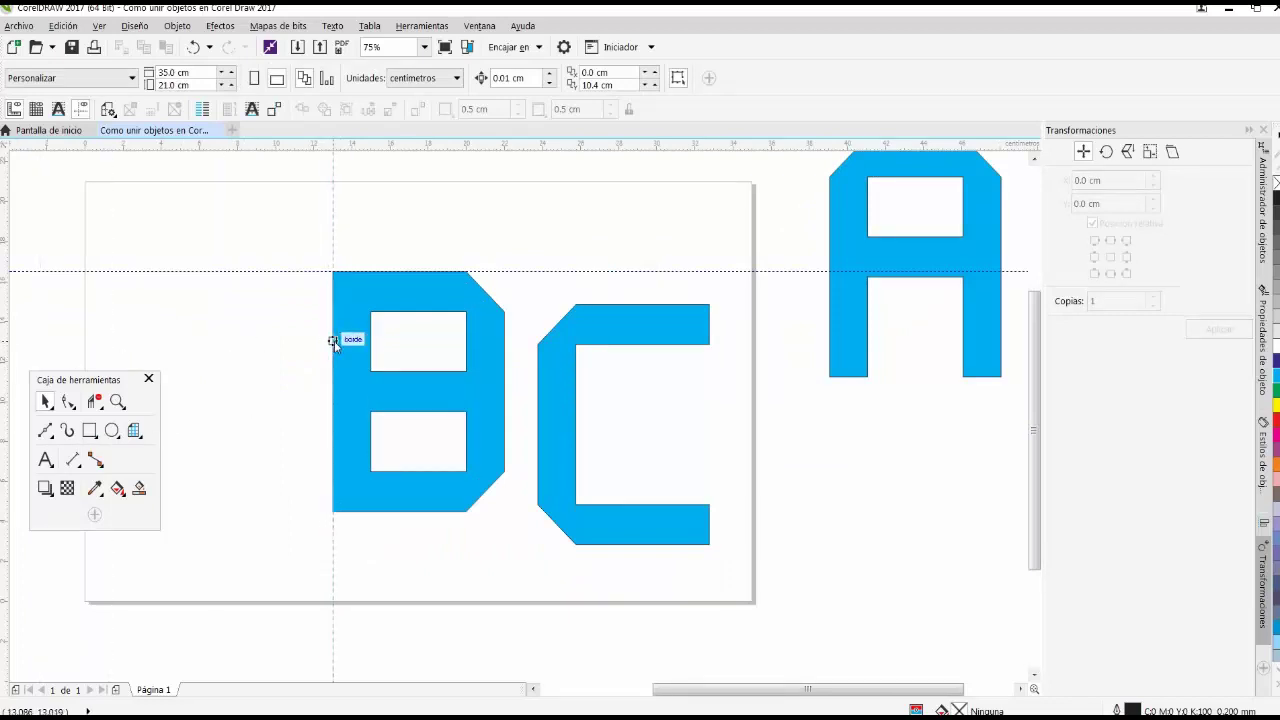
left_click(270, 363)
scroll(270, 363, "down", 2)
scroll(378, 354, "up", 2)
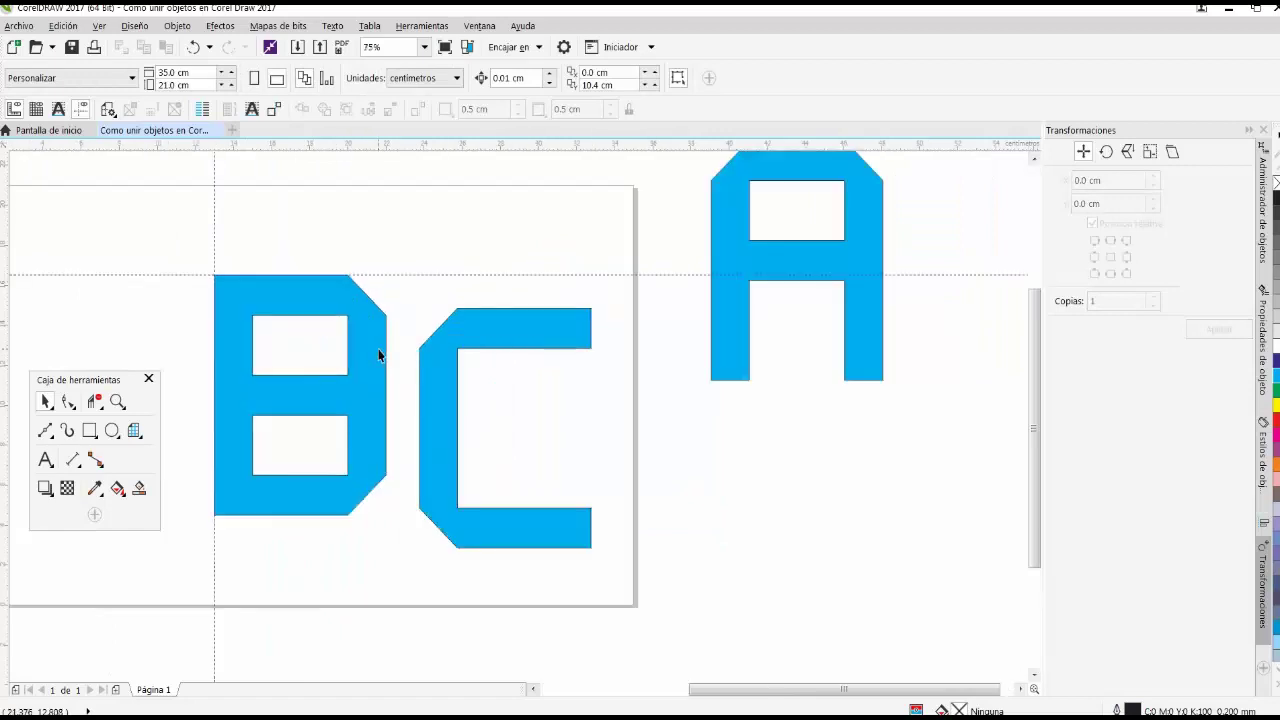
left_click_drag(8, 356, 386, 365)
left_click(434, 303)
scroll(445, 352, "down", 2)
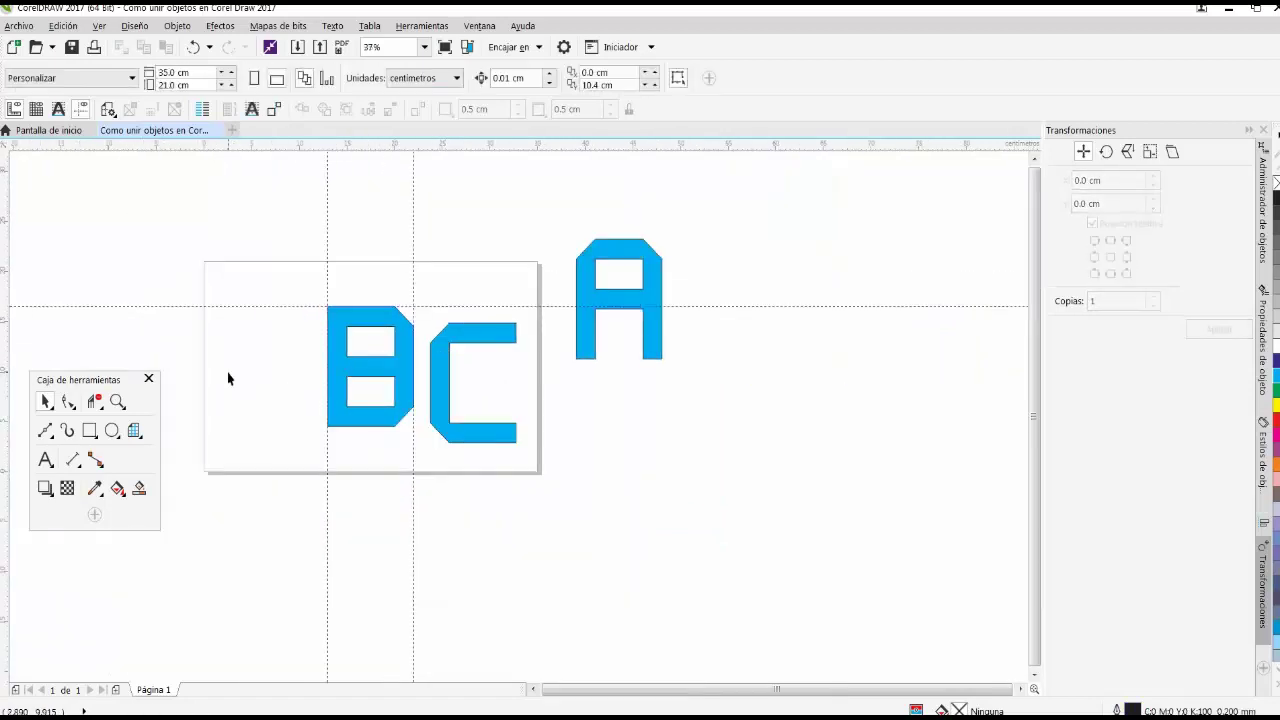
Draw a narrow upright rectangle about 4.9 cm tall beside the B as a spacer and set its width to 1 cm.
left_click(89, 430)
scroll(300, 378, "up", 2)
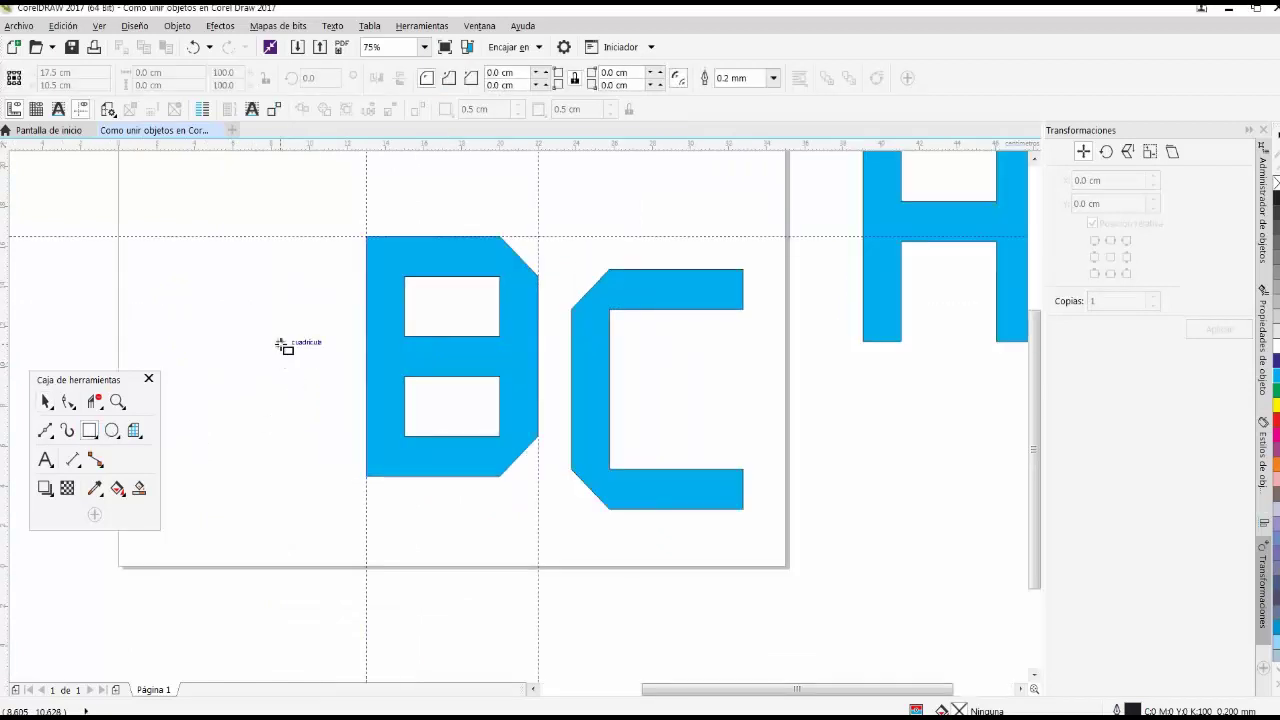
left_click_drag(277, 340, 307, 447)
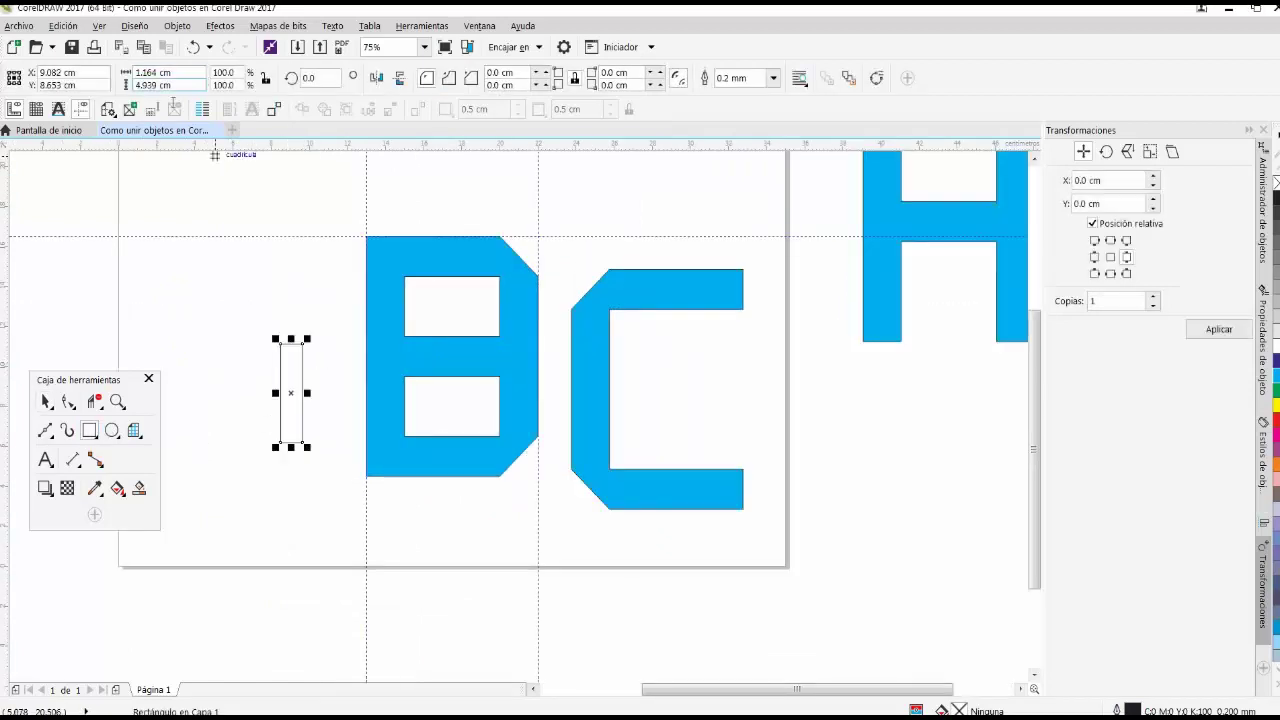
left_click(184, 72)
type("1")
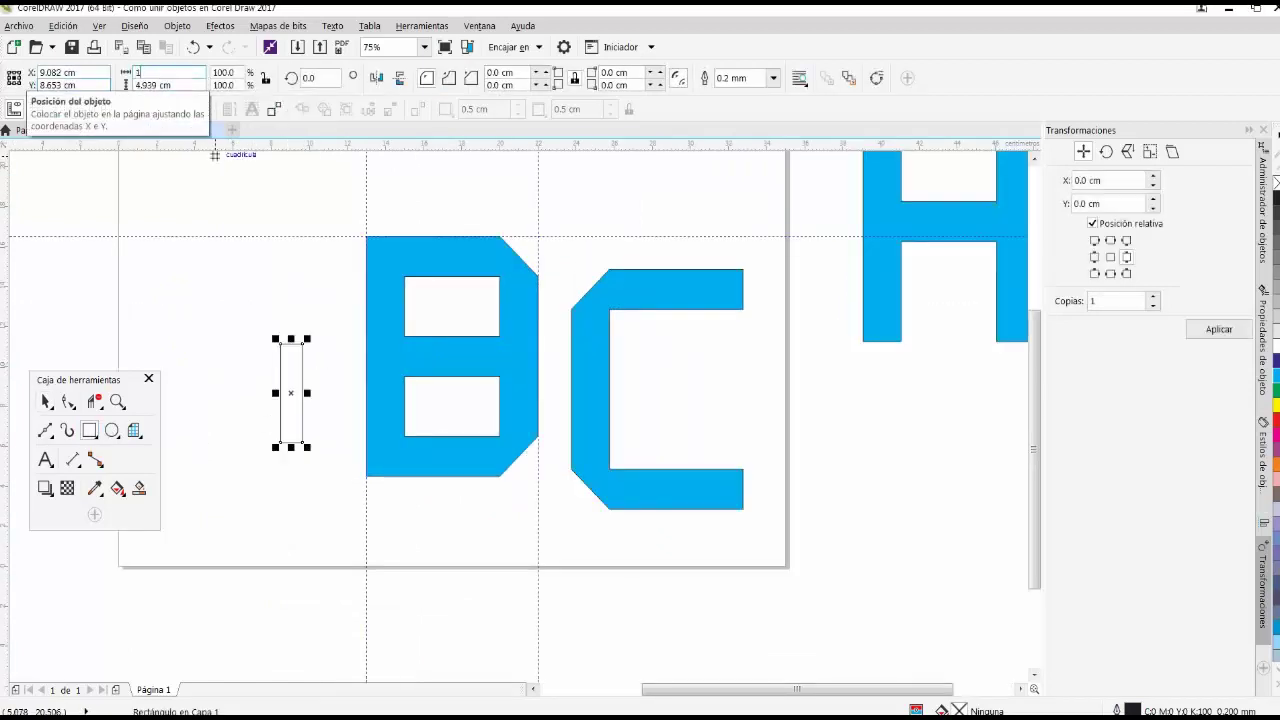
key("Return")
left_click(240, 356)
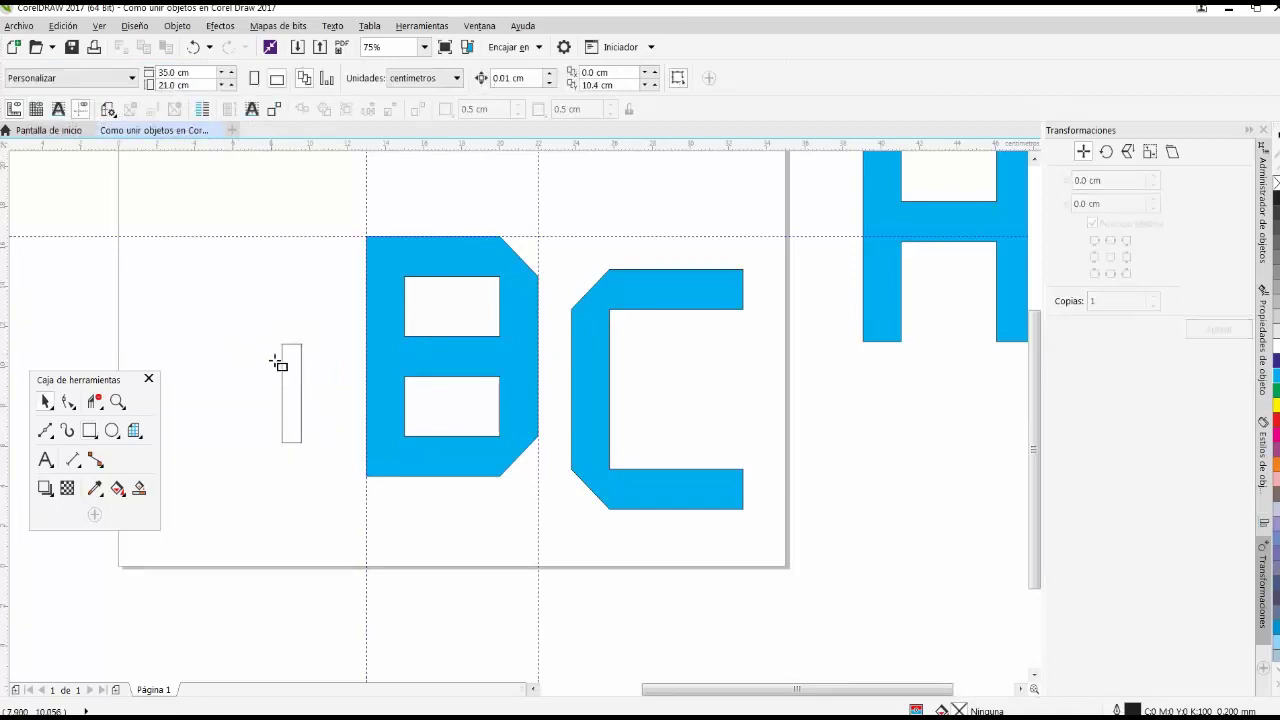
Snap the spacer rectangle against the B's left edge and add a vertical guideline along the spacer's left side.
scroll(309, 400, "up", 2)
left_click_drag(308, 400, 435, 351)
left_click_drag(2, 330, 417, 346)
scroll(340, 372, "down", 2)
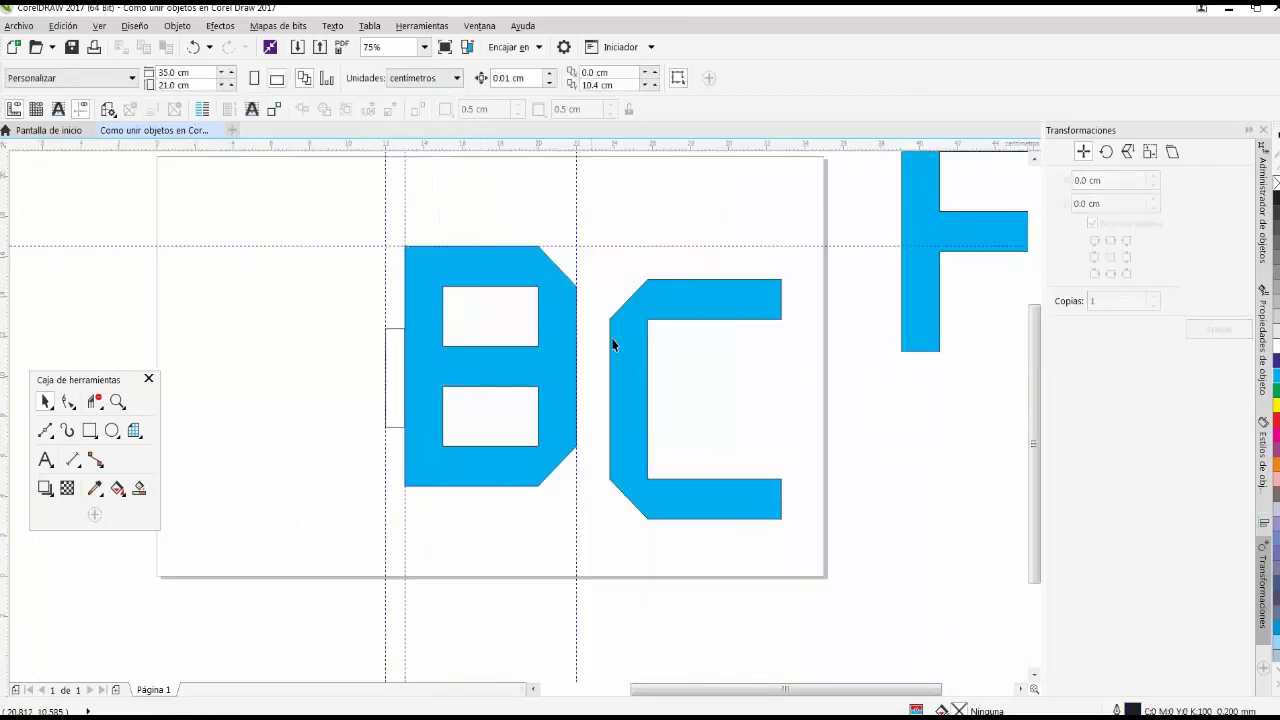
Move the A to the left of the B, snapping its top to the horizontal guideline and its right edge to the spacer's guideline.
left_click_drag(901, 284, 214, 414)
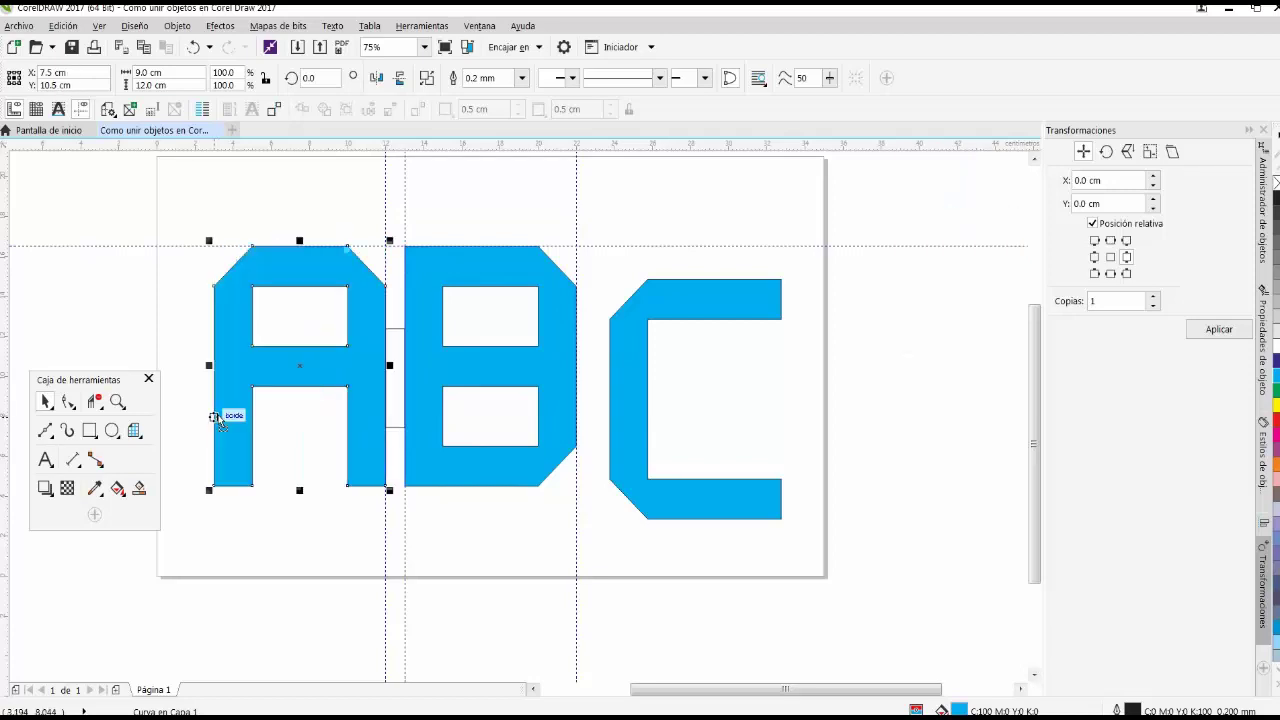
left_click(166, 350)
Move the spacer rectangle against the B's right edge and add a vertical guideline along the spacer's right side.
scroll(166, 350, "down", 2)
scroll(360, 352, "up", 2)
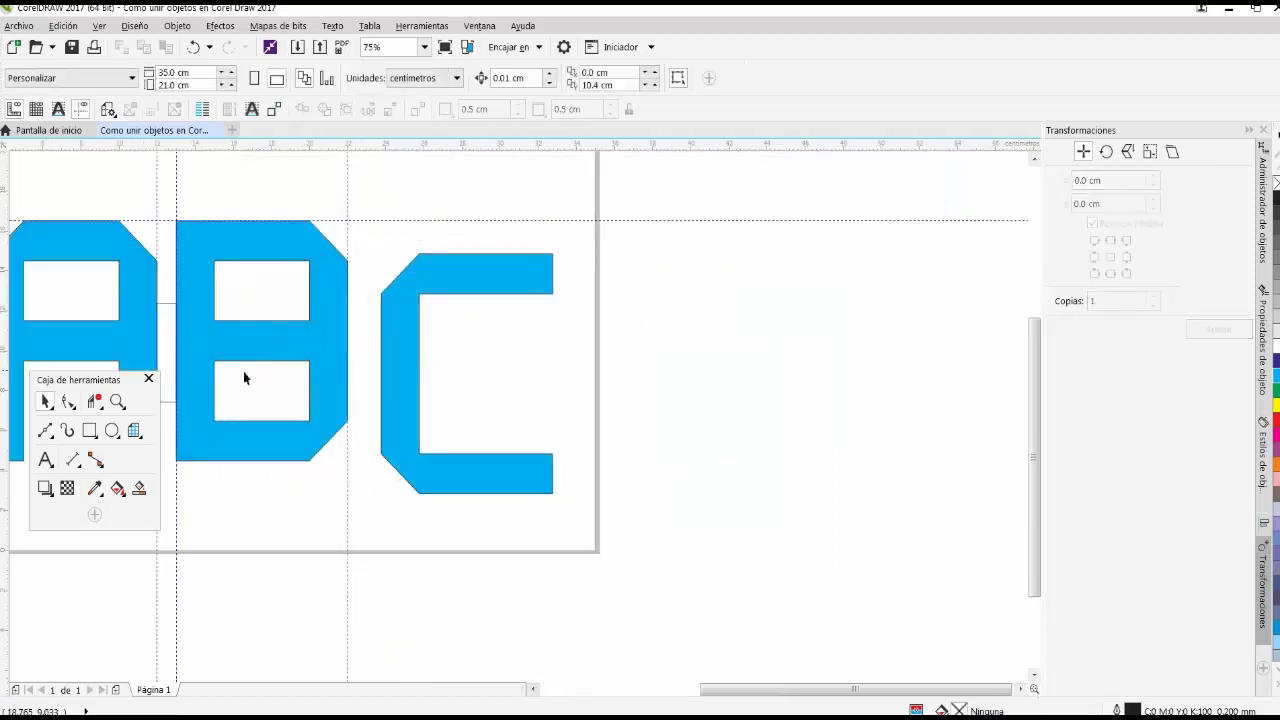
left_click(172, 352)
left_click_drag(172, 352, 360, 330)
left_click(386, 249)
scroll(380, 258, "up", 2)
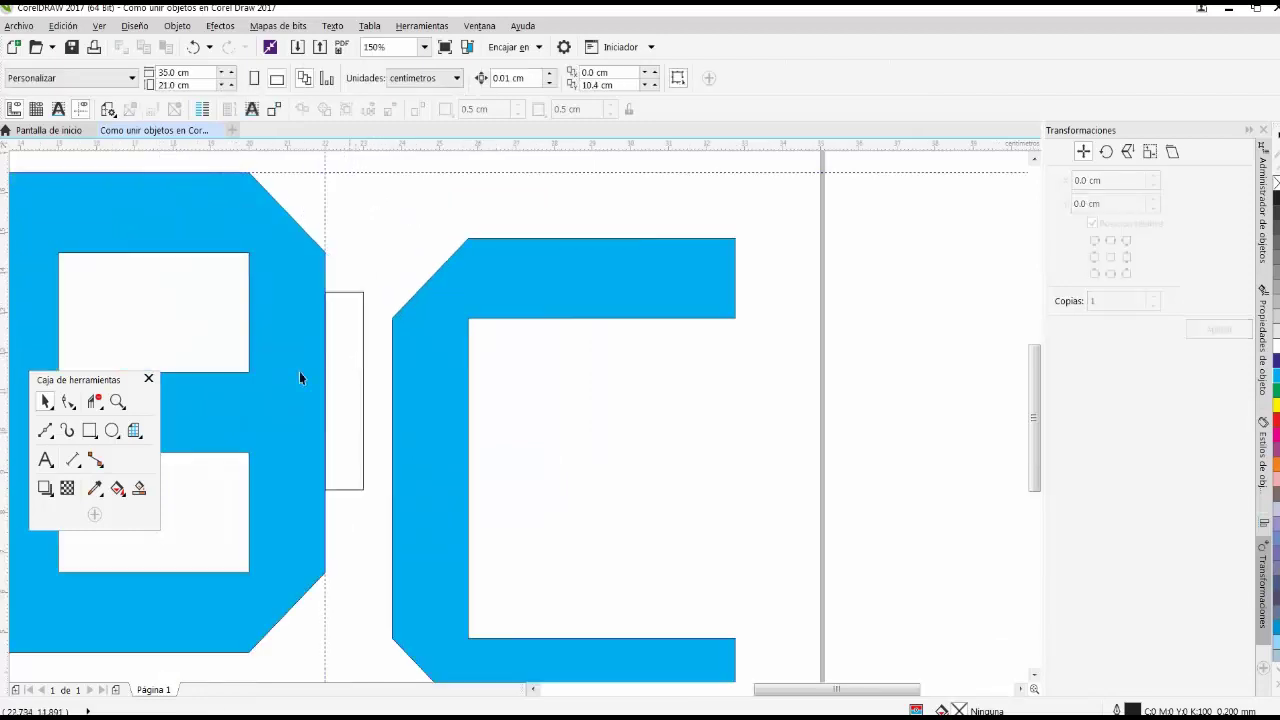
left_click_drag(31, 388, 364, 390)
left_click(386, 277)
scroll(377, 314, "down", 2)
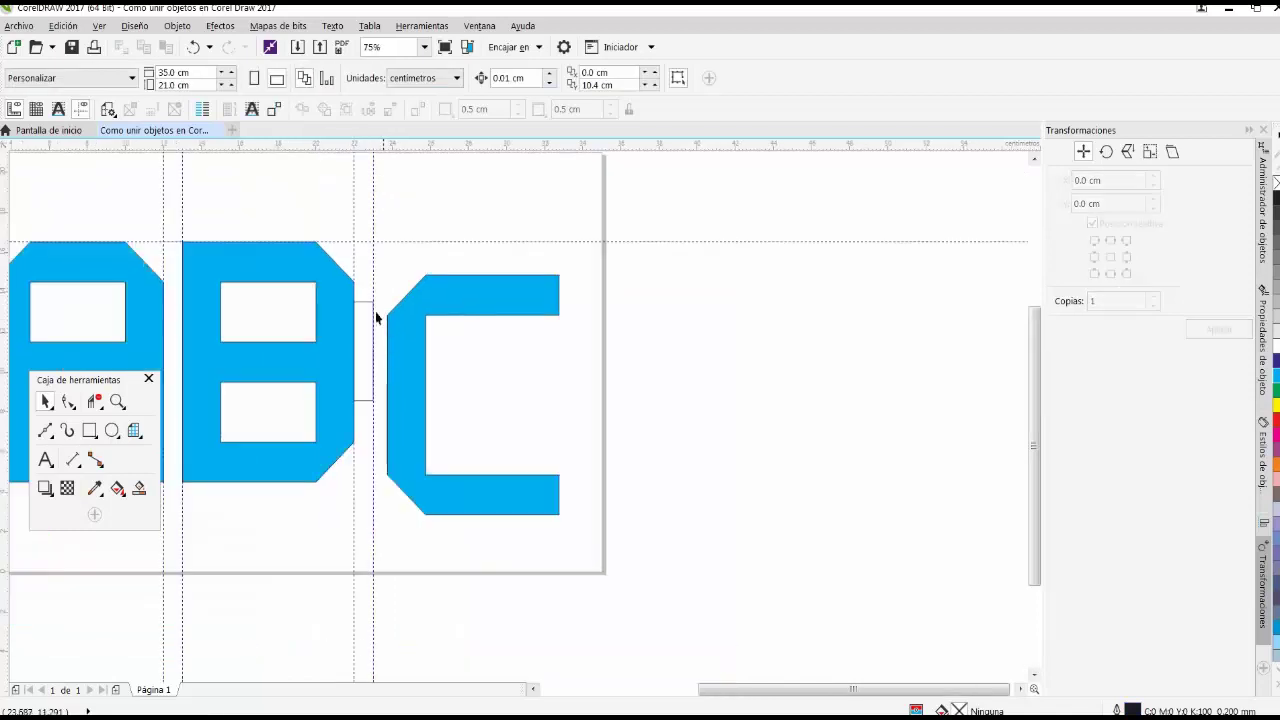
Move the C so its left edge meets the spacer's guideline and its top aligns with the horizontal guideline.
scroll(398, 247, "up", 2)
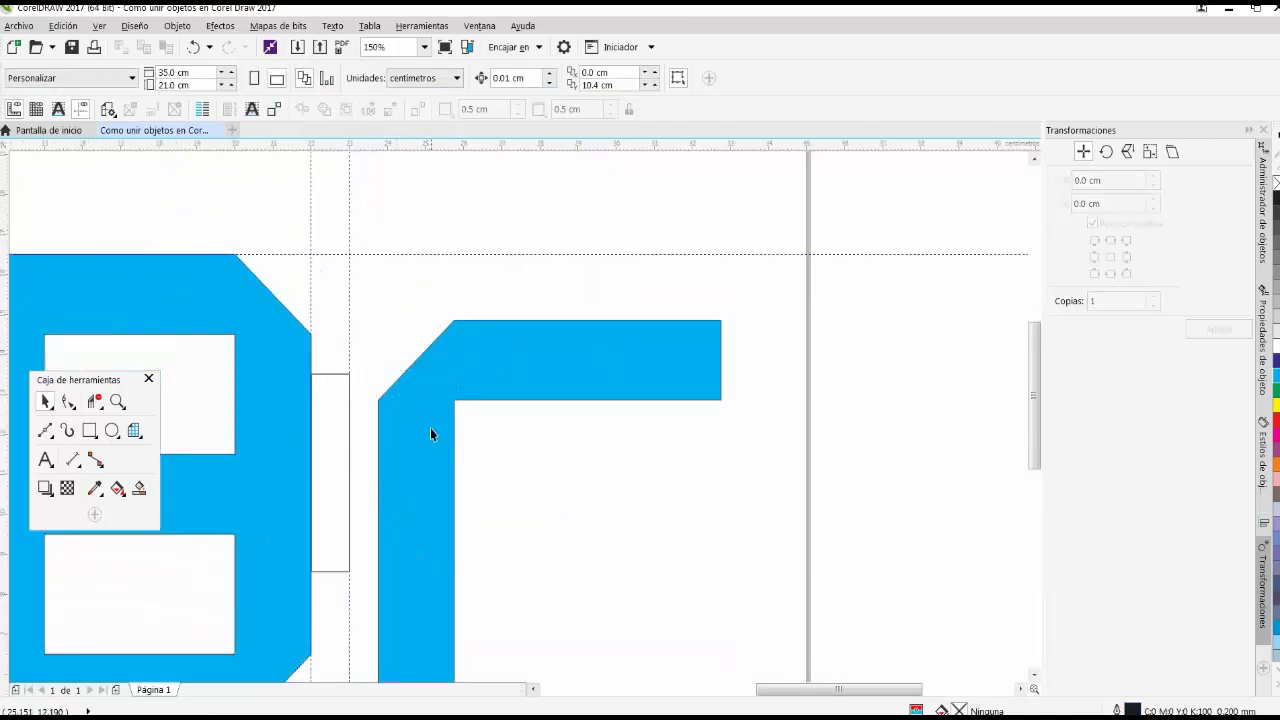
left_click_drag(430, 434, 396, 347)
left_click(406, 224)
scroll(400, 398, "down", 1)
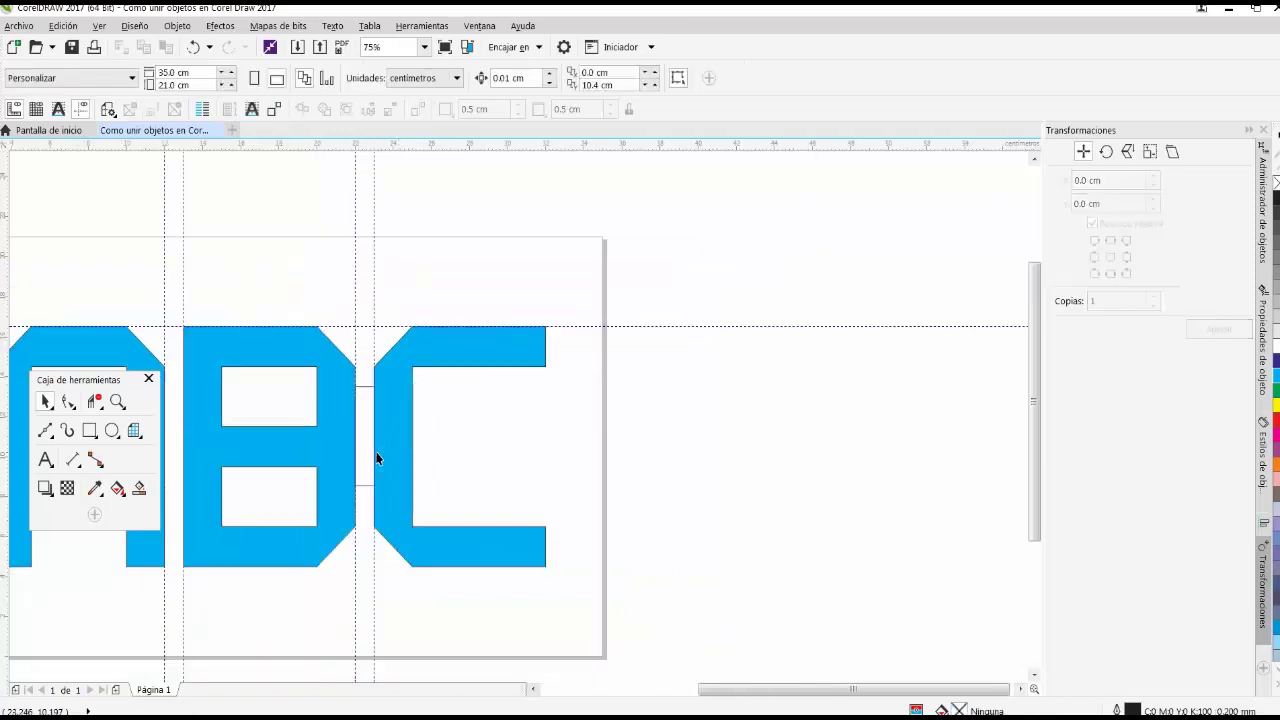
Delete the spacer rectangle between the B and the C.
left_click(359, 437)
left_click(470, 488)
scroll(476, 386, "down", 1)
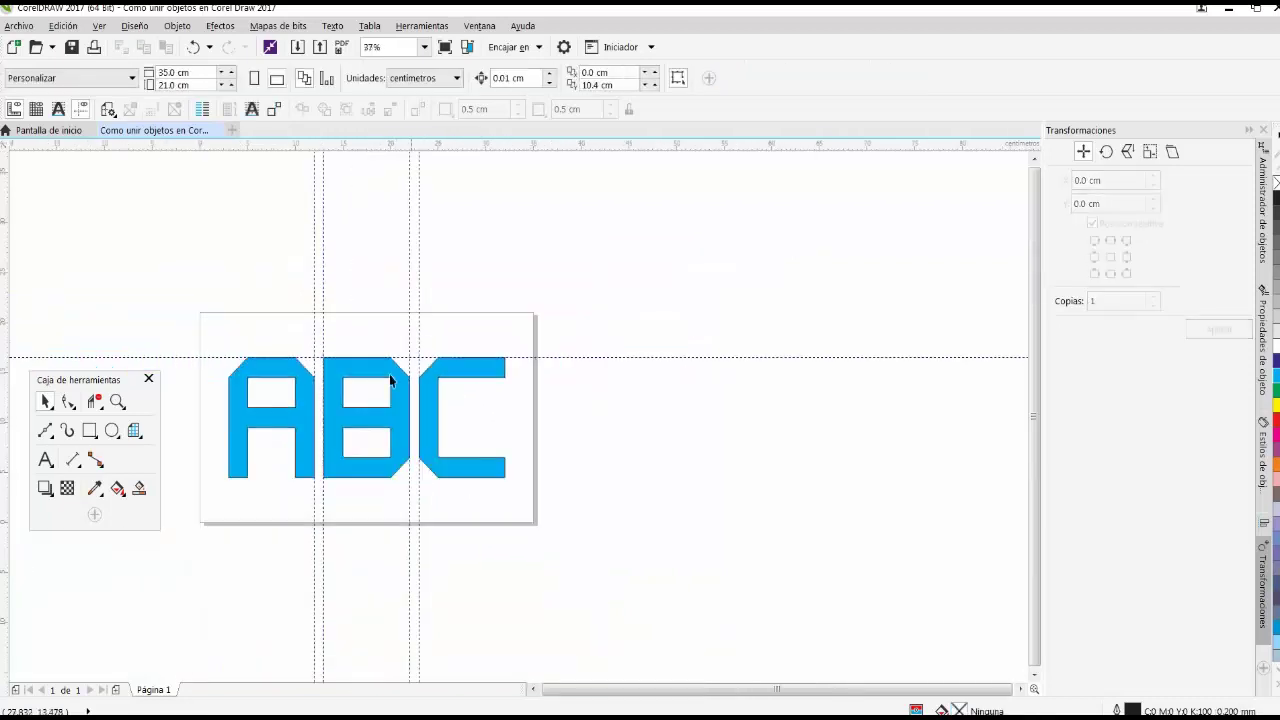
Select all the guidelines in the drawing and delete them.
left_click(62, 26)
mouse_move(124, 300)
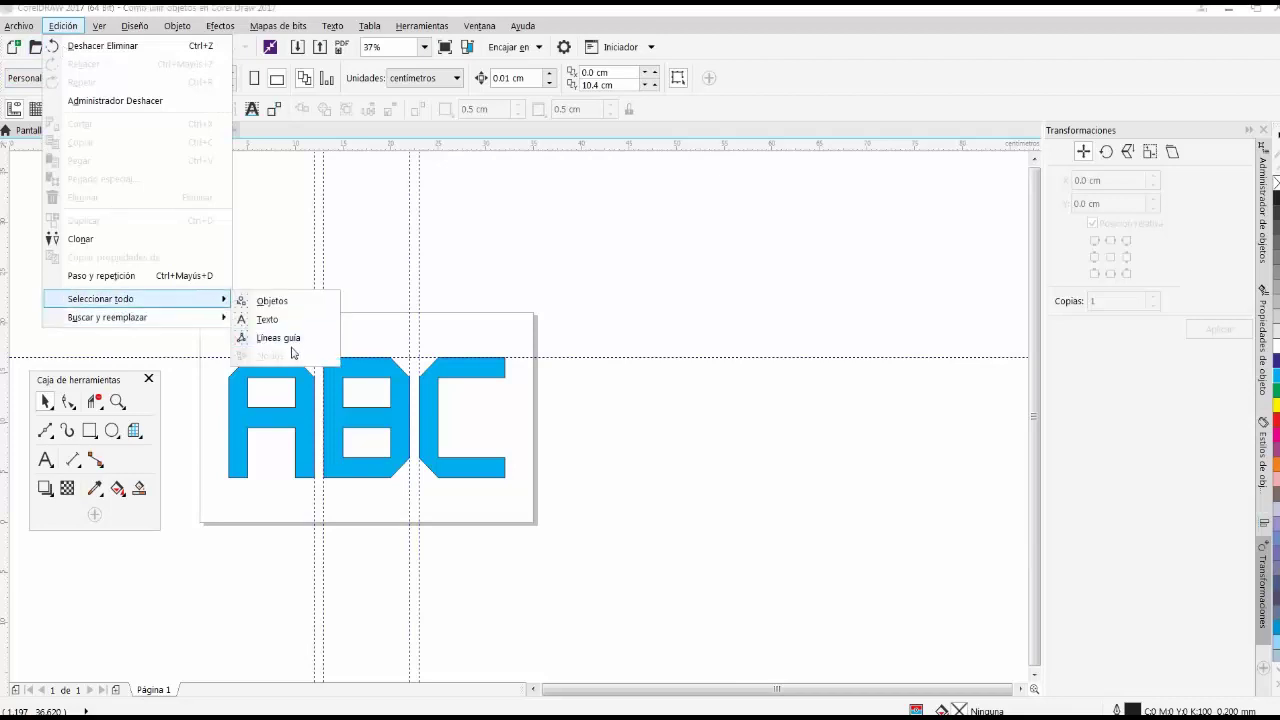
left_click(258, 338)
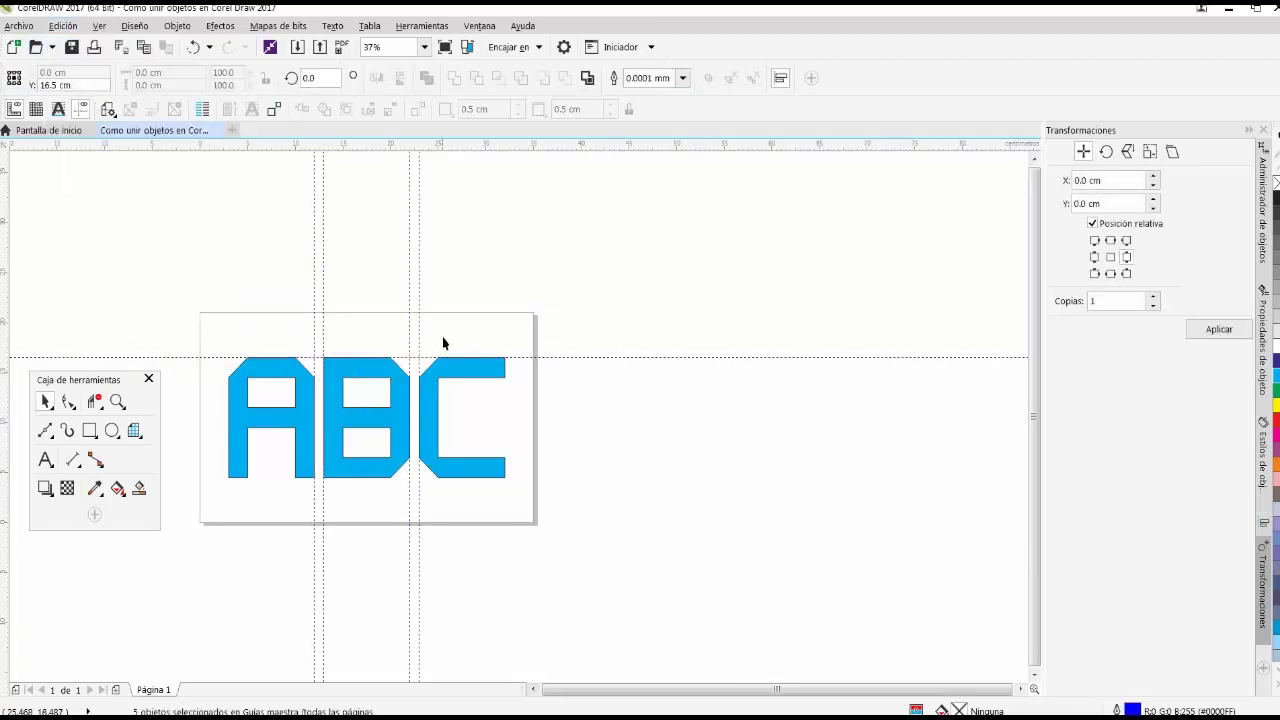
scroll(444, 343, "up", 5)
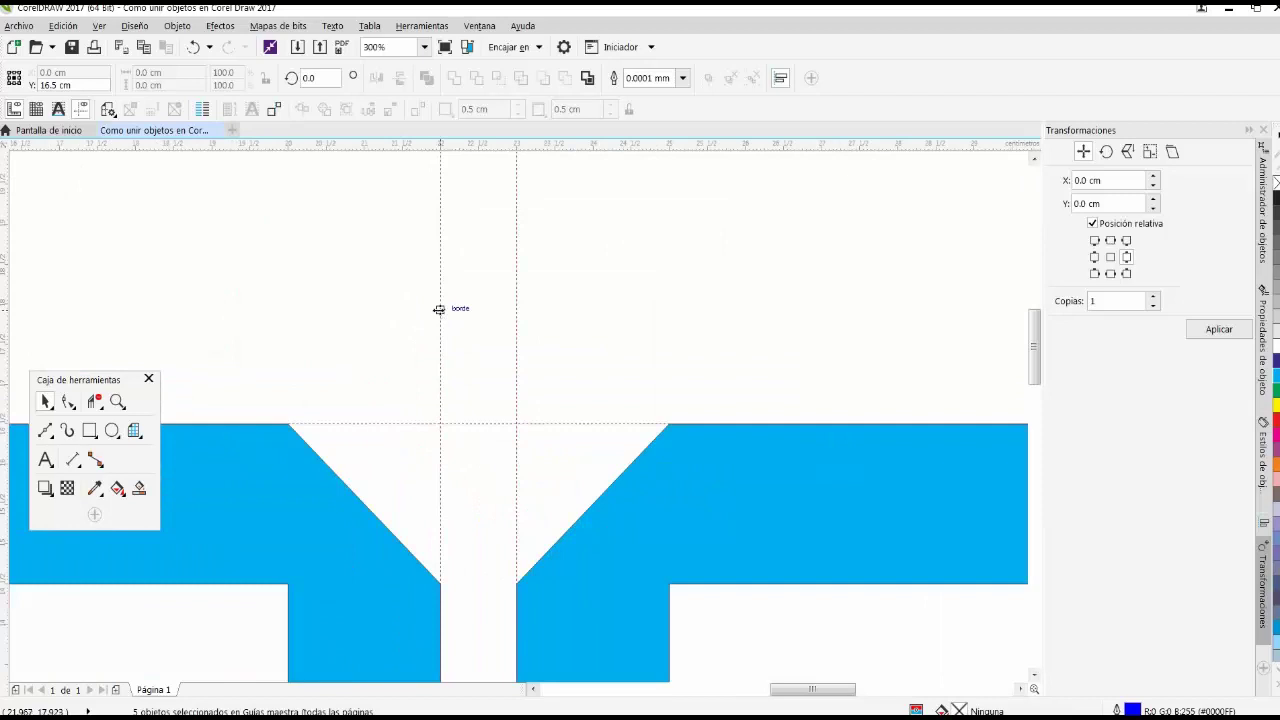
right_click(439, 310)
left_click(395, 350)
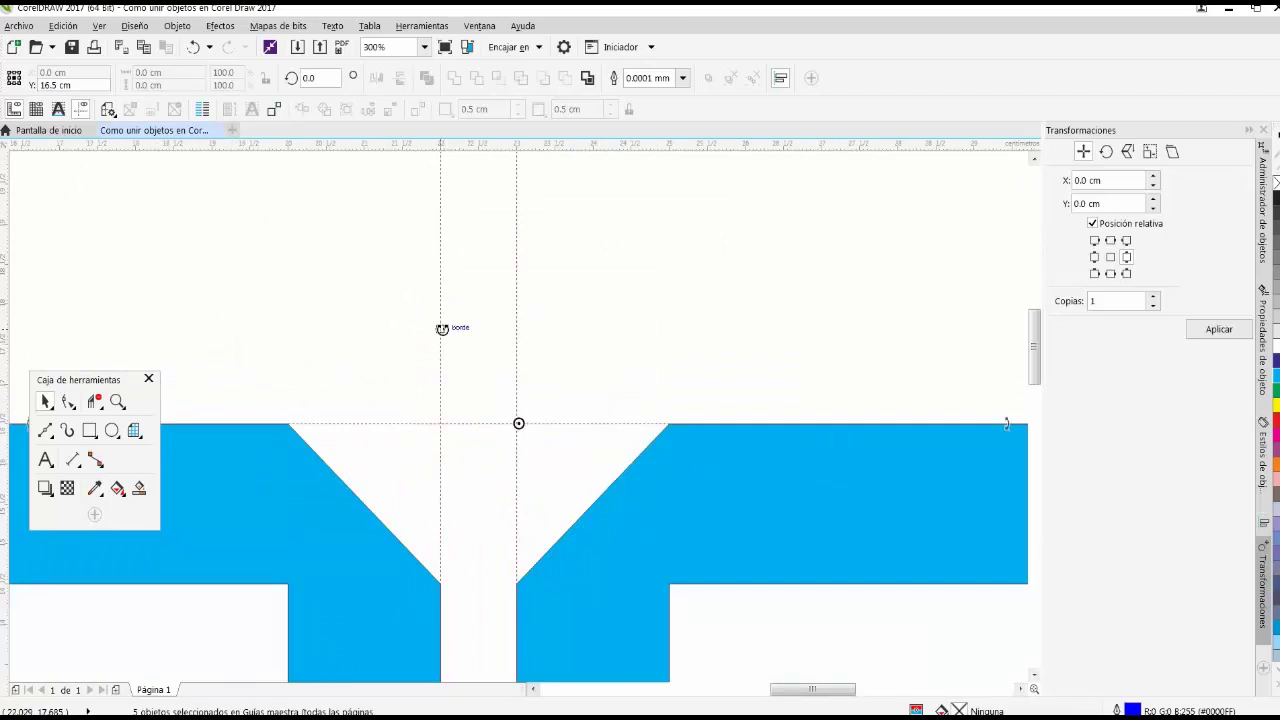
right_click(443, 330)
left_click(410, 335)
left_click(400, 320)
scroll(403, 335, "down", 4)
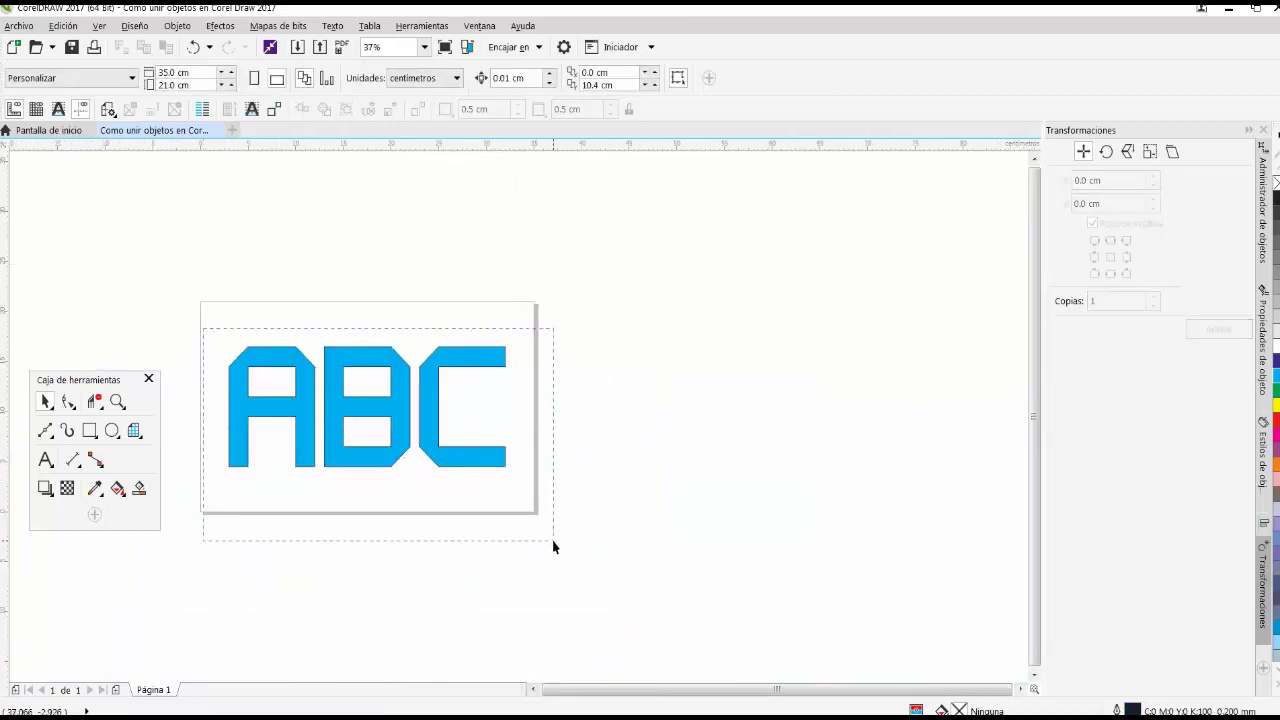
Try grouping the A, B and C, and undo the grouping.
left_click_drag(553, 546, 551, 545)
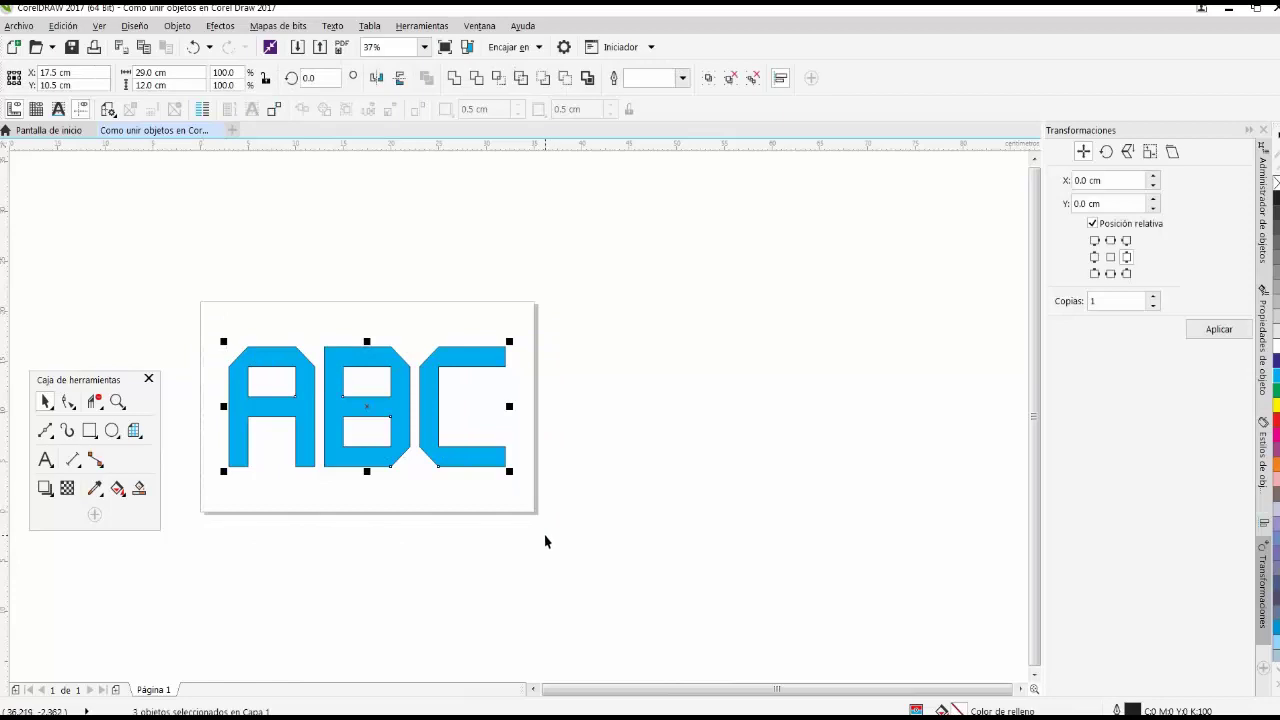
key("ctrl+g")
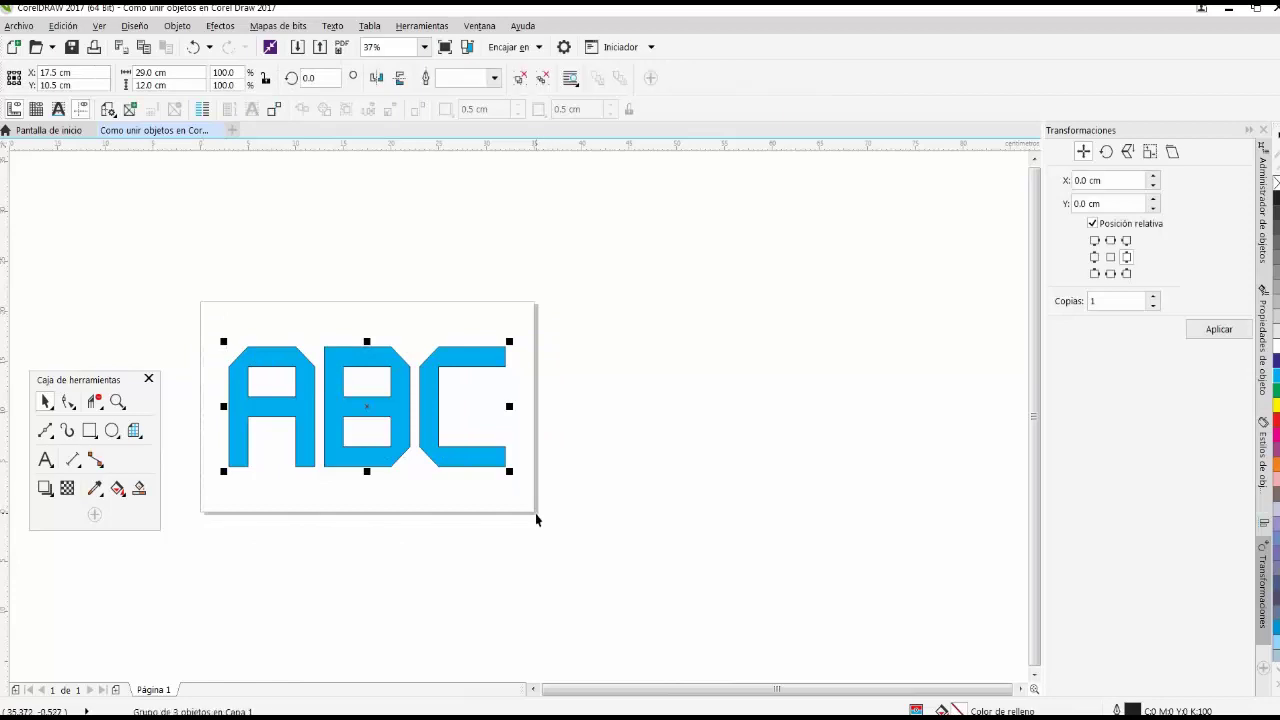
key("ctrl+z")
left_click(461, 530)
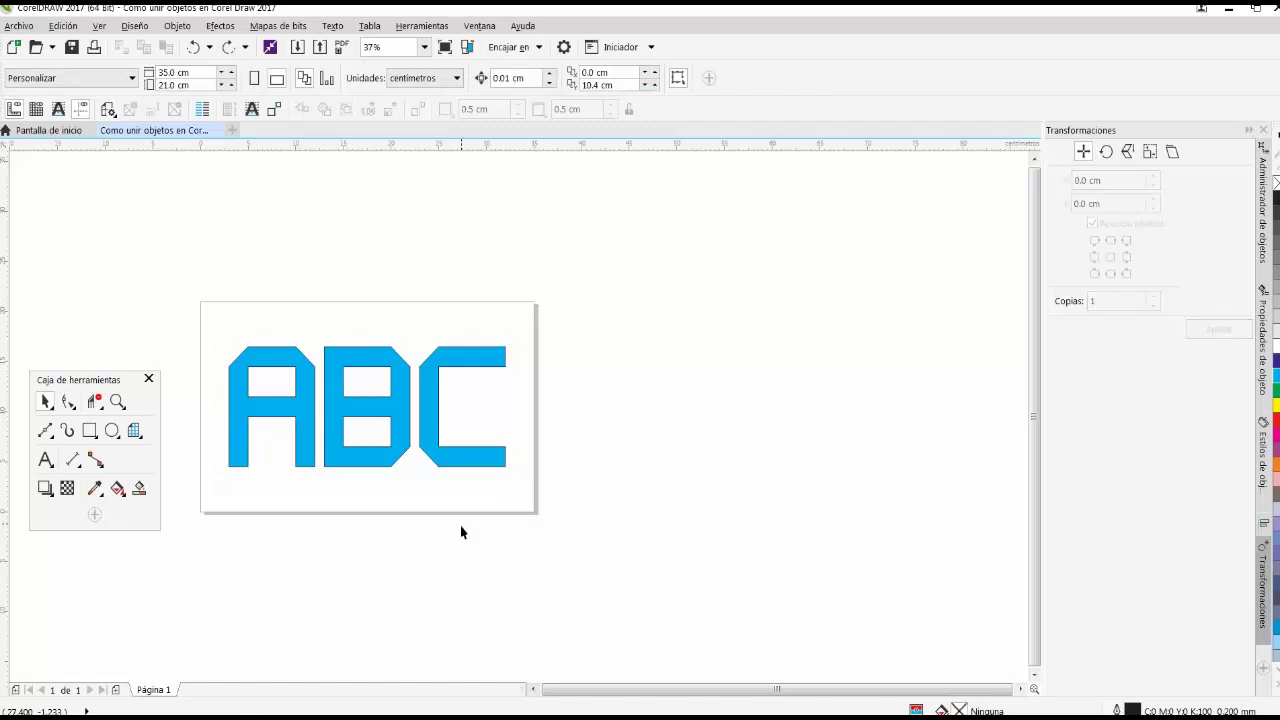
Group the A, B and C letters into one object.
left_click_drag(145, 276, 518, 484)
right_click(380, 408)
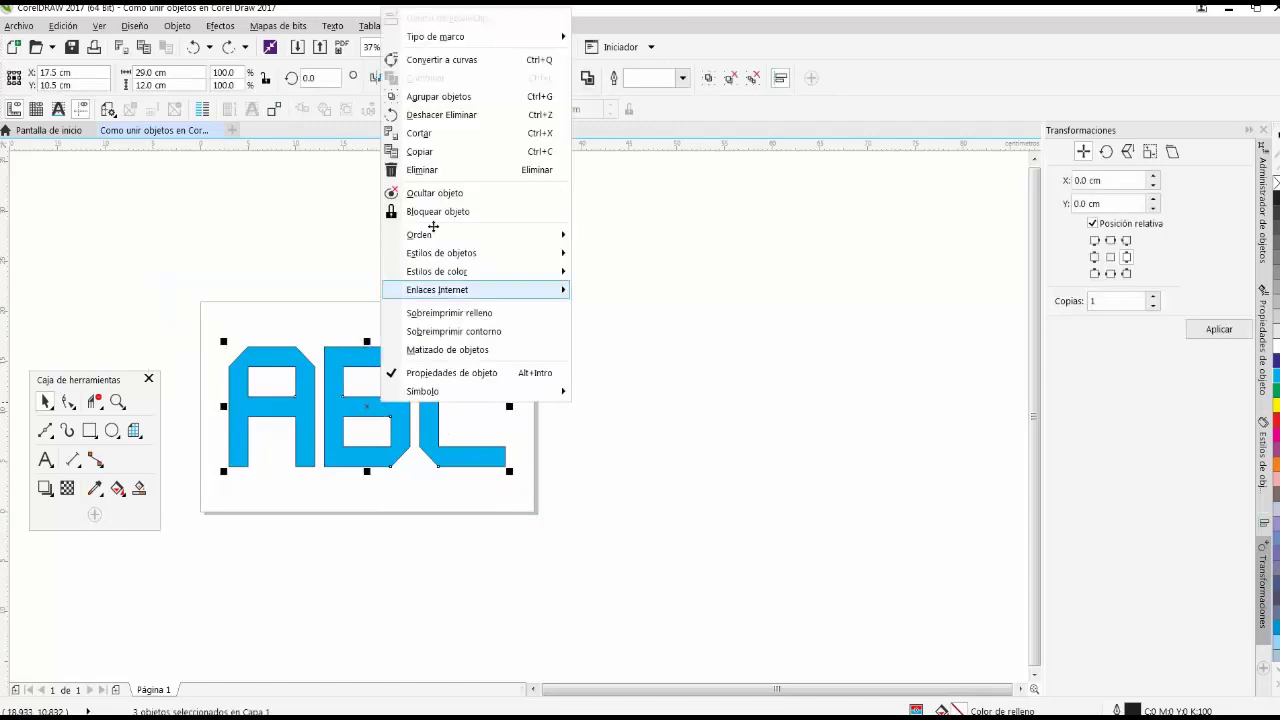
left_click(440, 94)
left_click(382, 257)
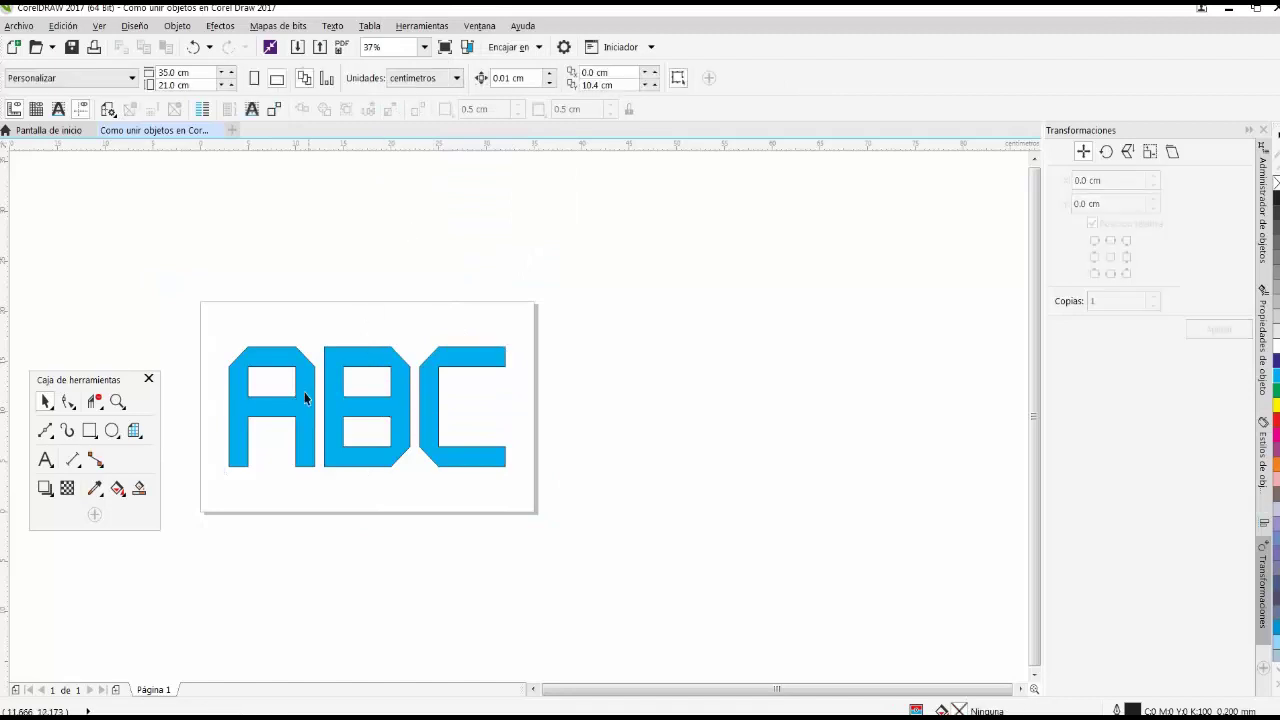
Add artistic text below the letters with the first line "Gracias por ver este video , y aprender de el".
scroll(250, 420, "up", 2)
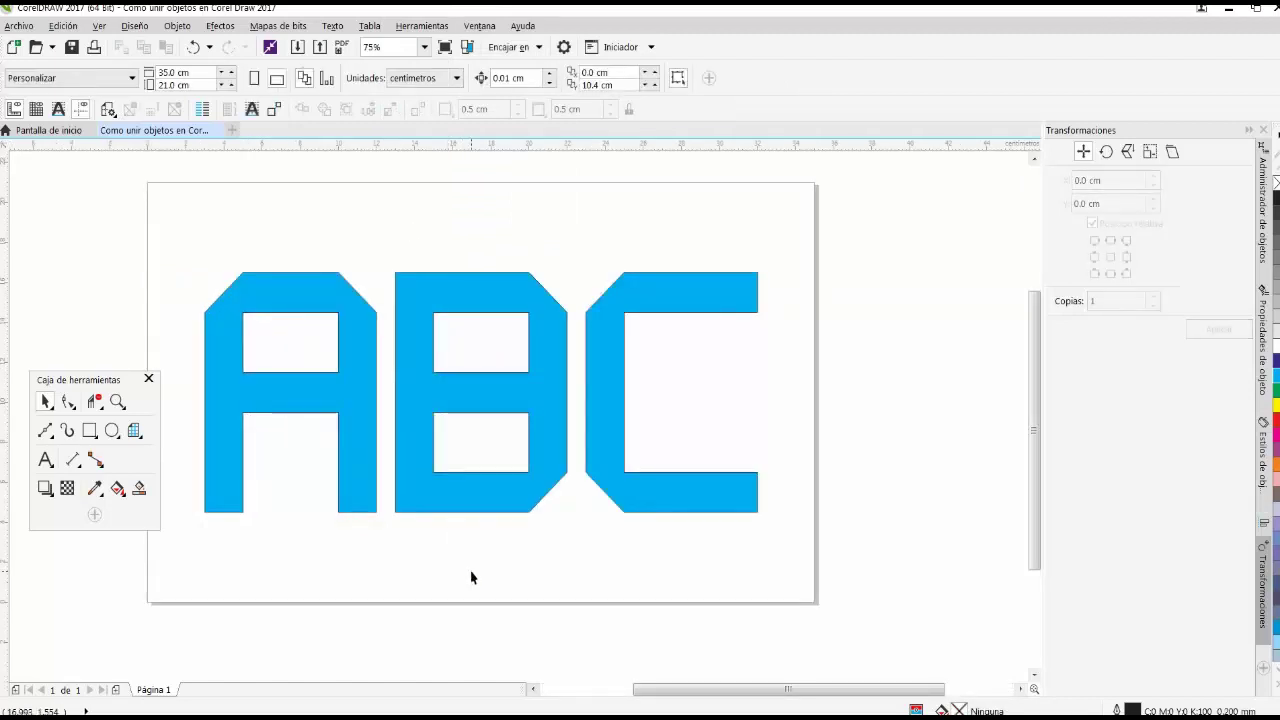
left_click(45, 460)
left_click(344, 558)
scroll(355, 582, "up", 2)
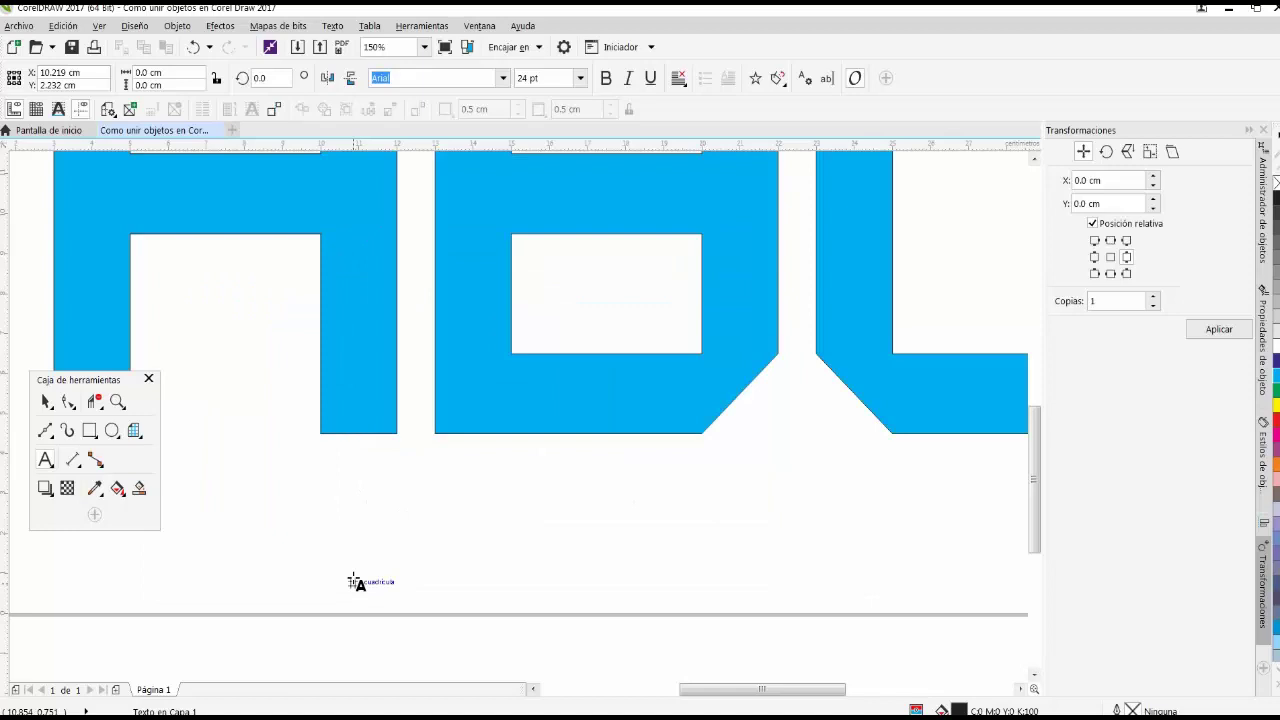
type("Gra")
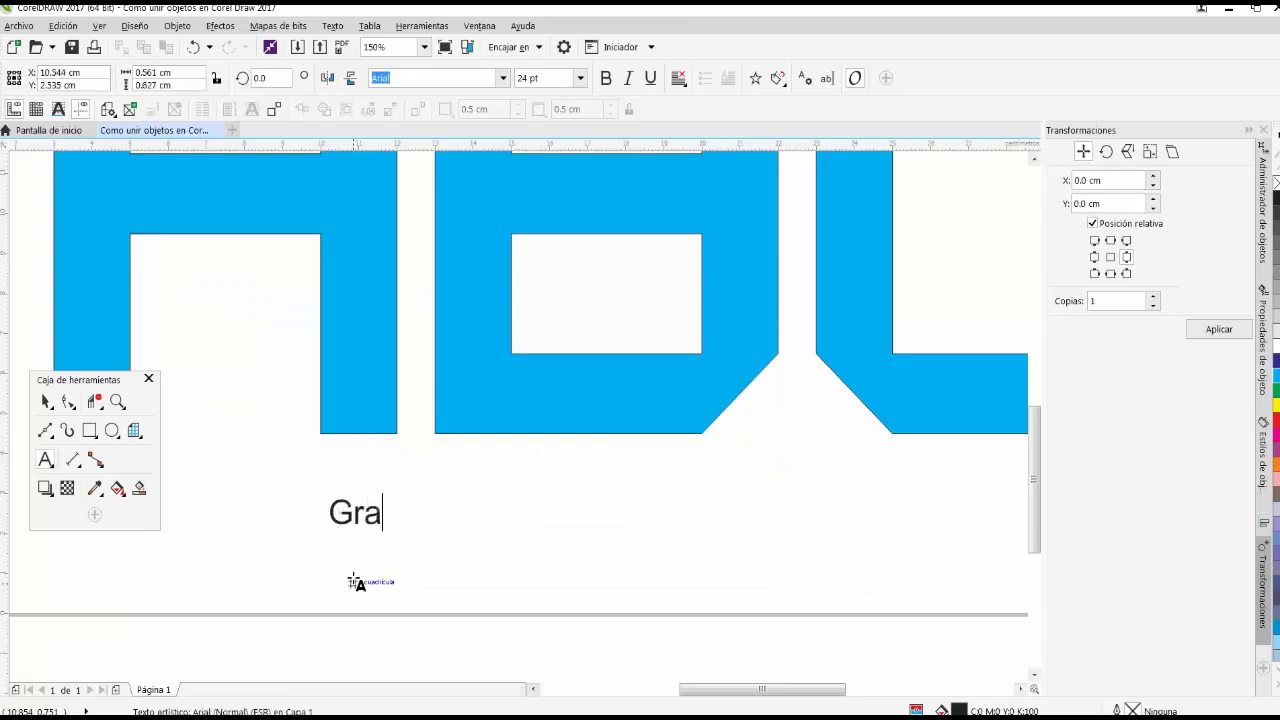
type("cias p")
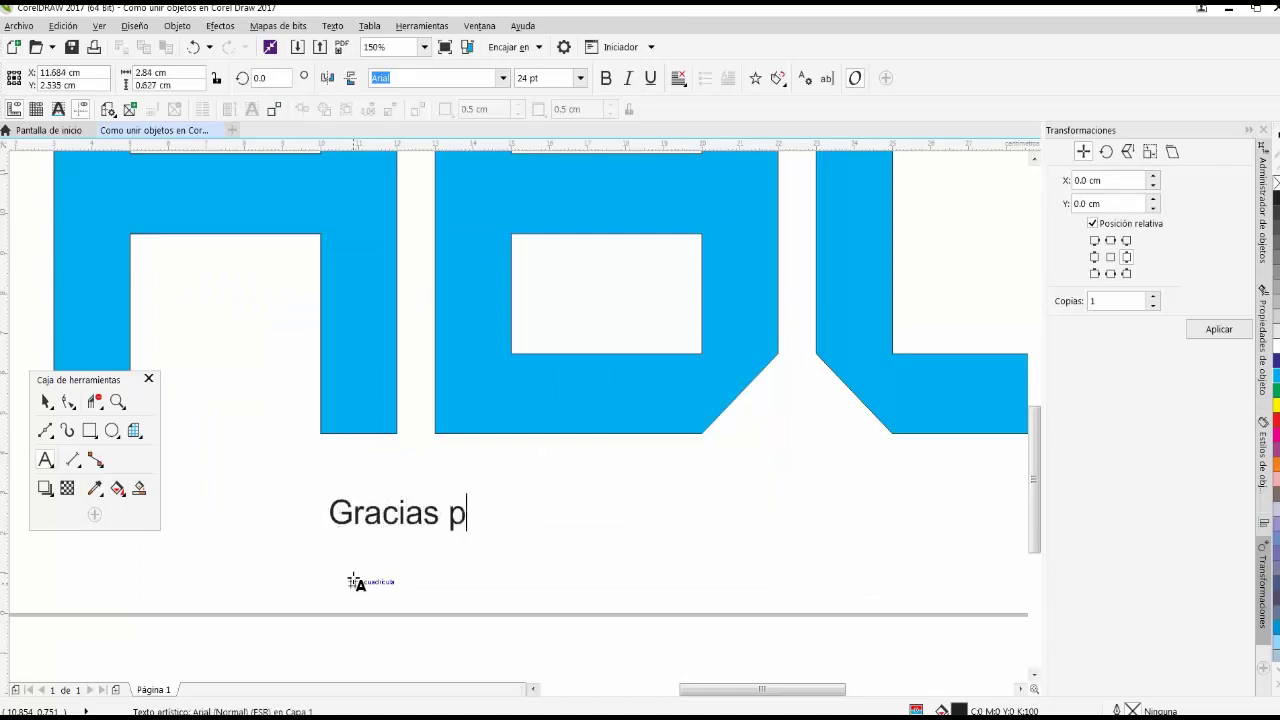
type("or ver ")
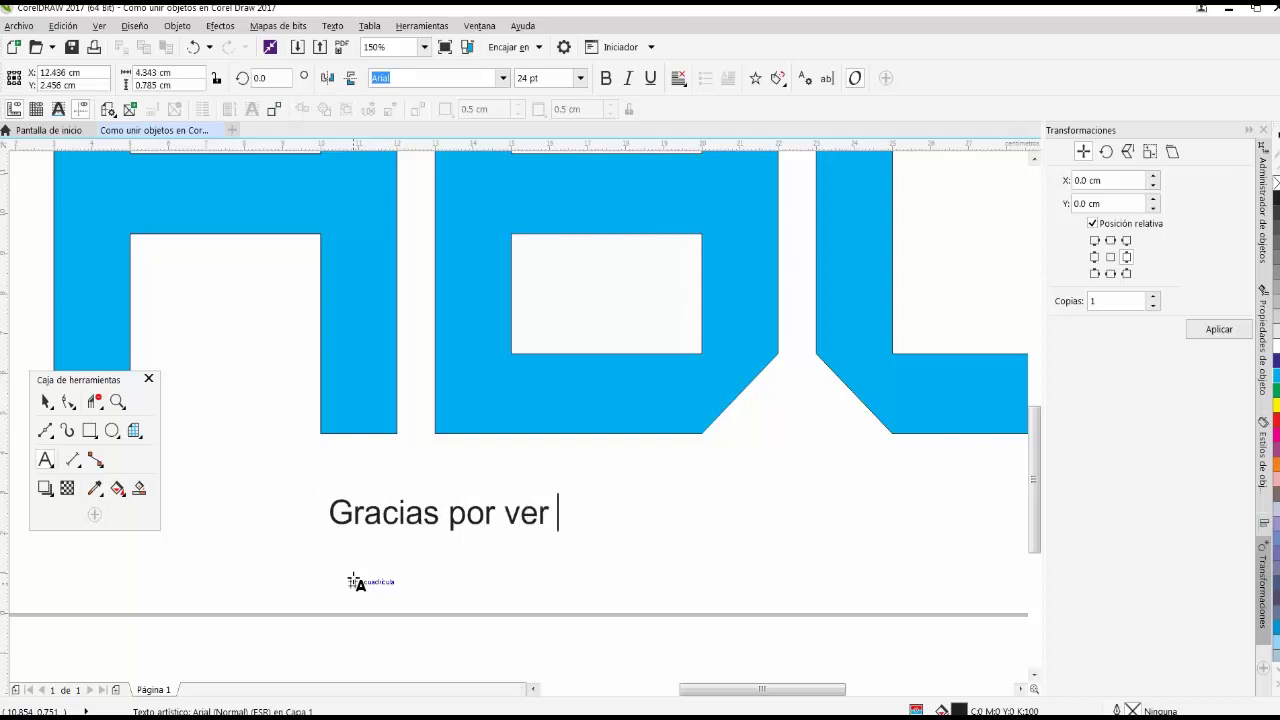
type("este ")
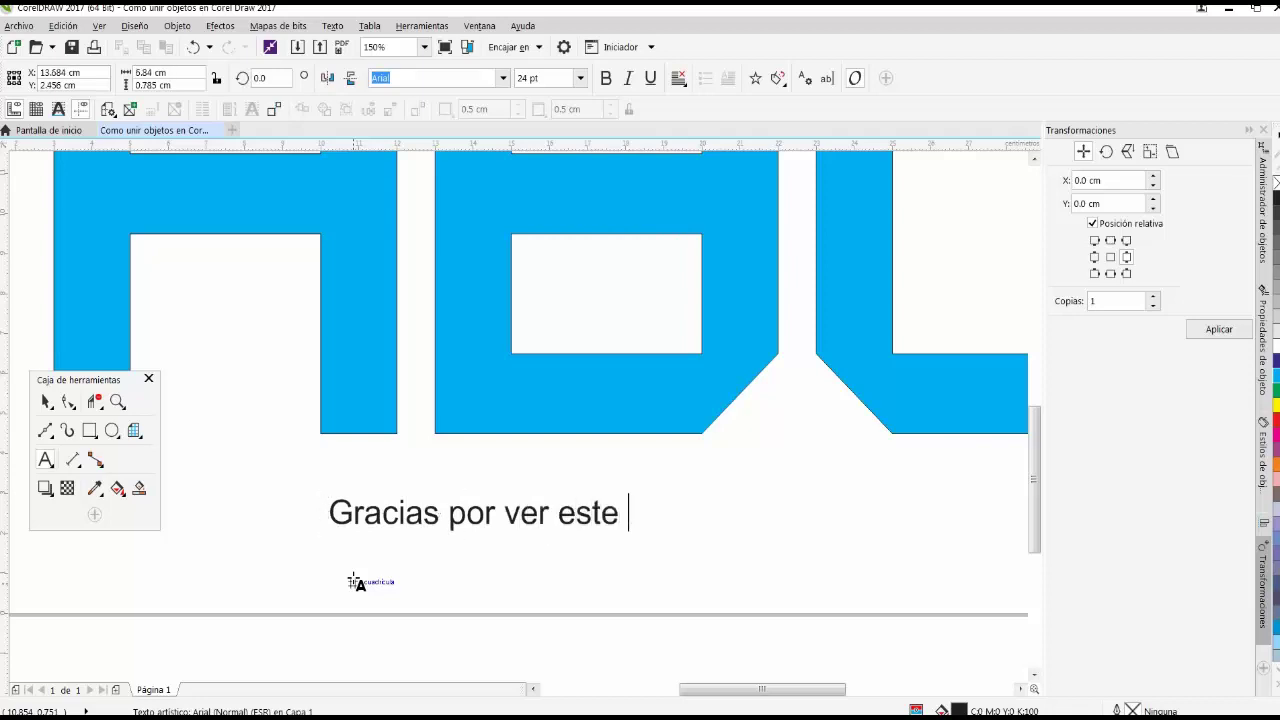
type("video ")
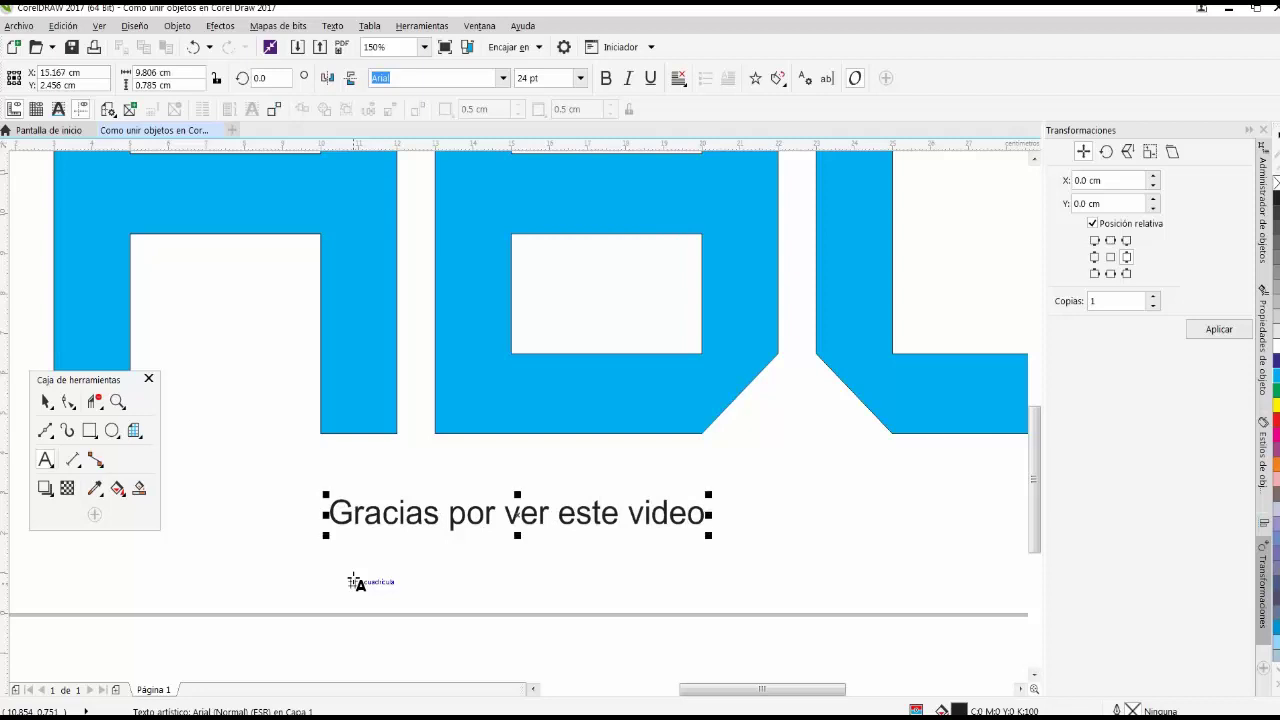
type(", y")
type("p")
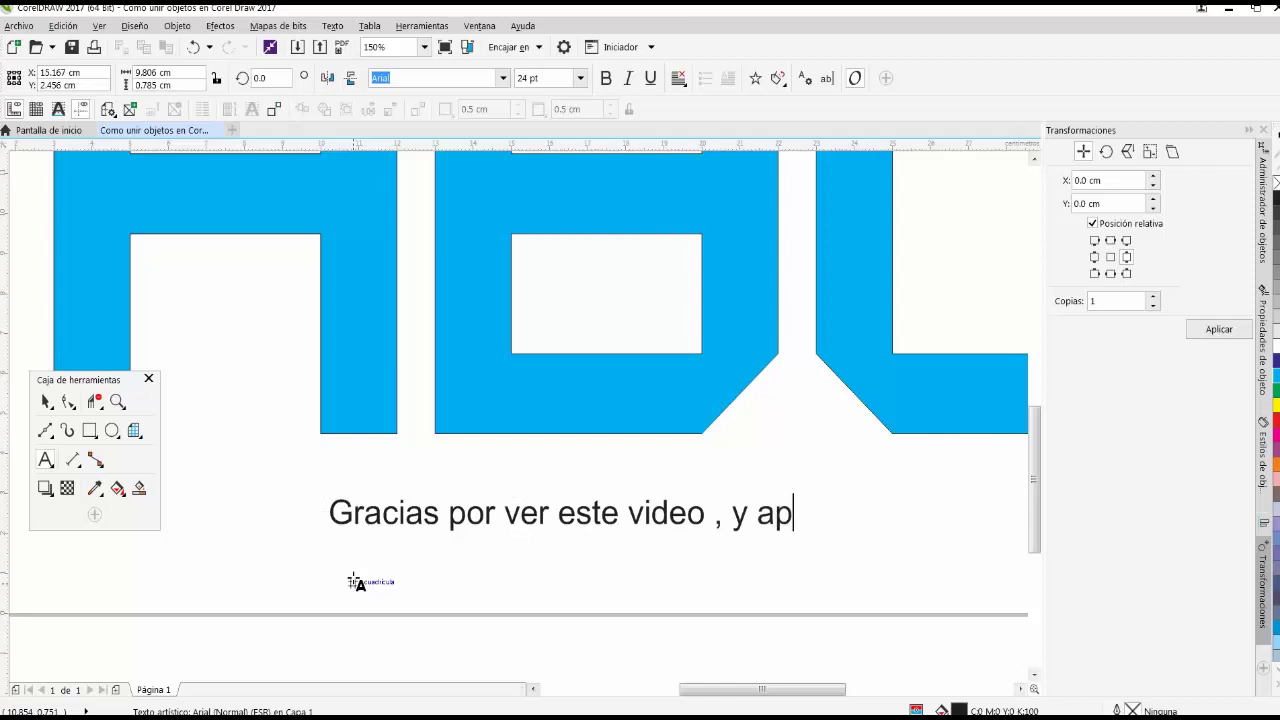
type("render de")
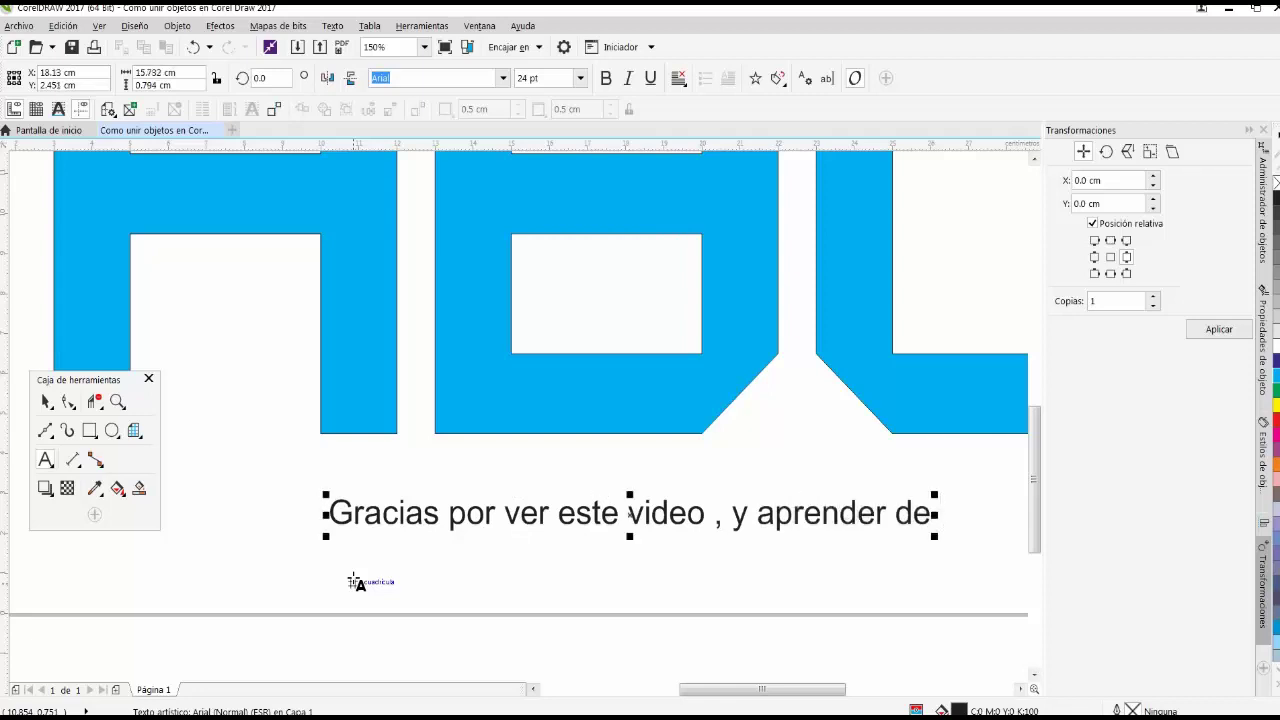
type(" el")
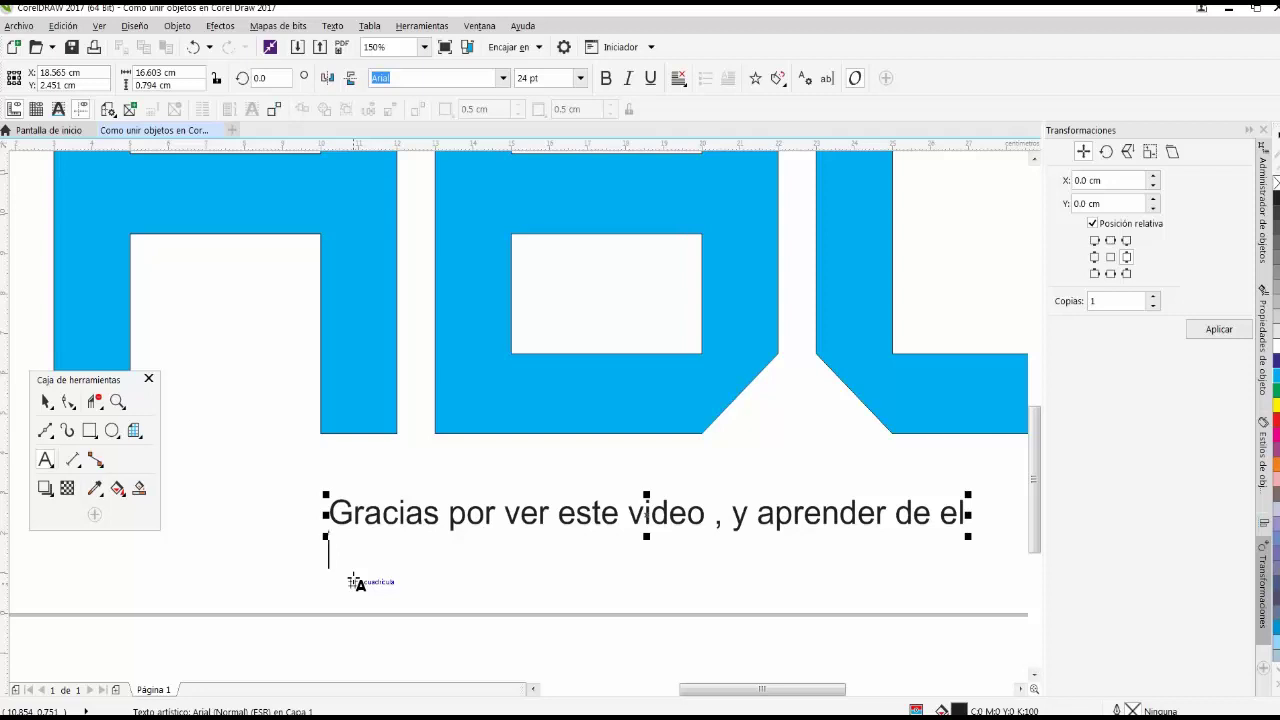
Add a second text line reading "nos veremos en el proximo tutorial".
type("noas v")
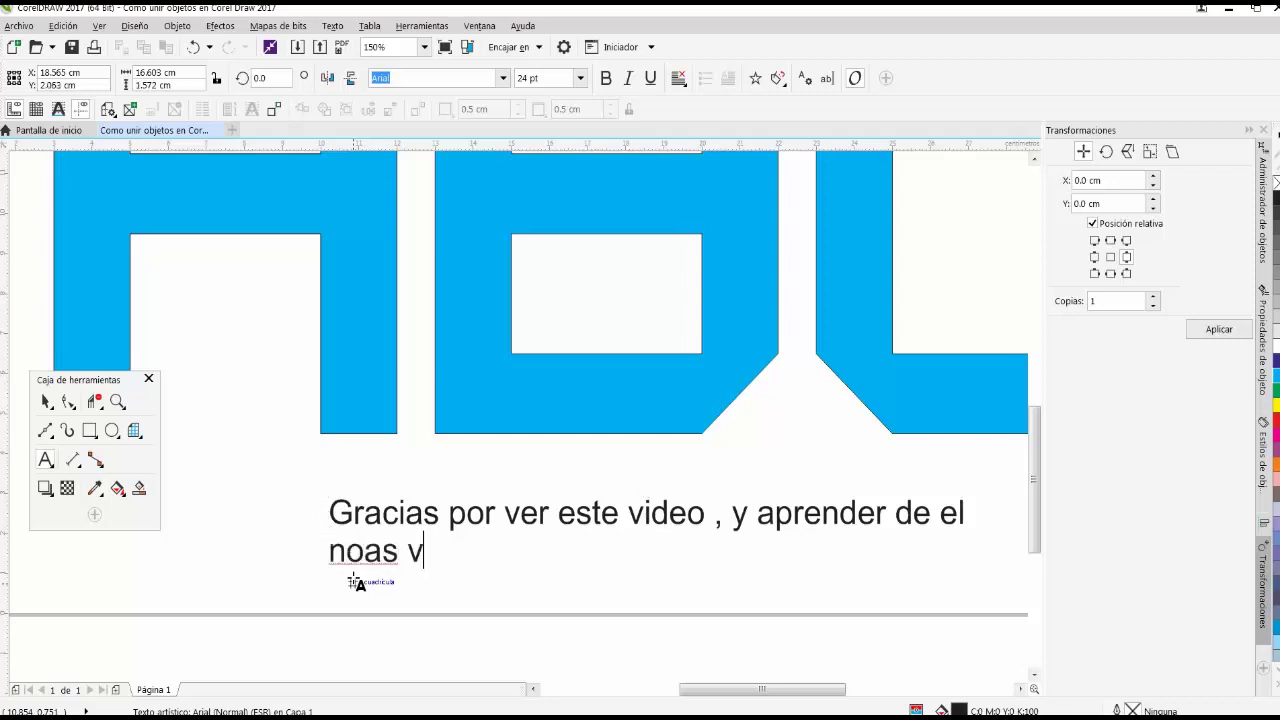
key("BackSpace")
key("BackSpace")
key("BackSpace")
key("BackSpace")
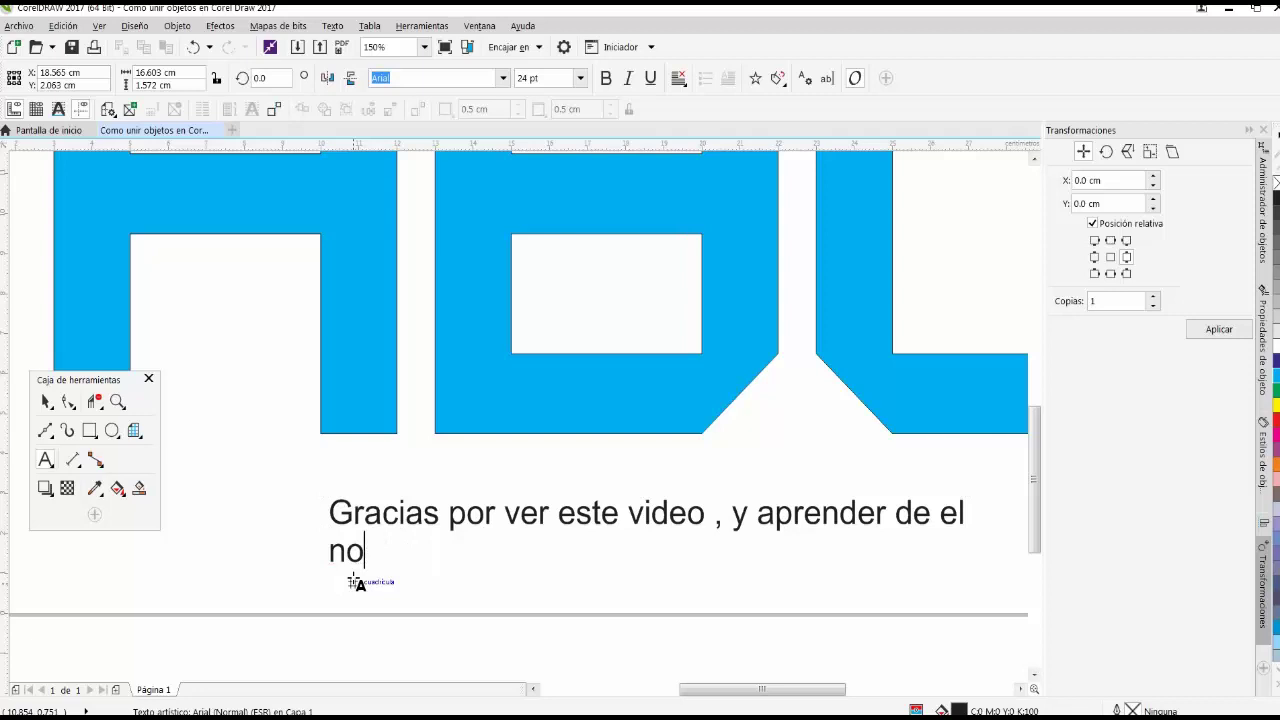
type("s ")
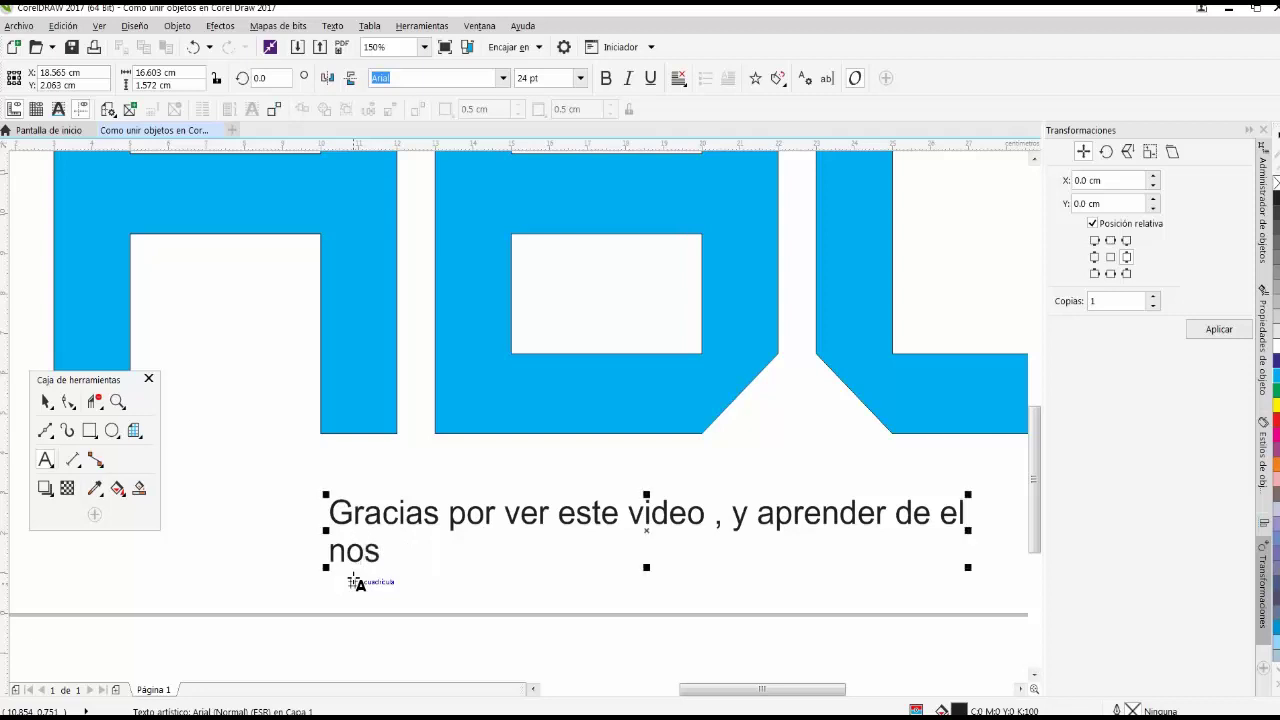
type("veremos en el")
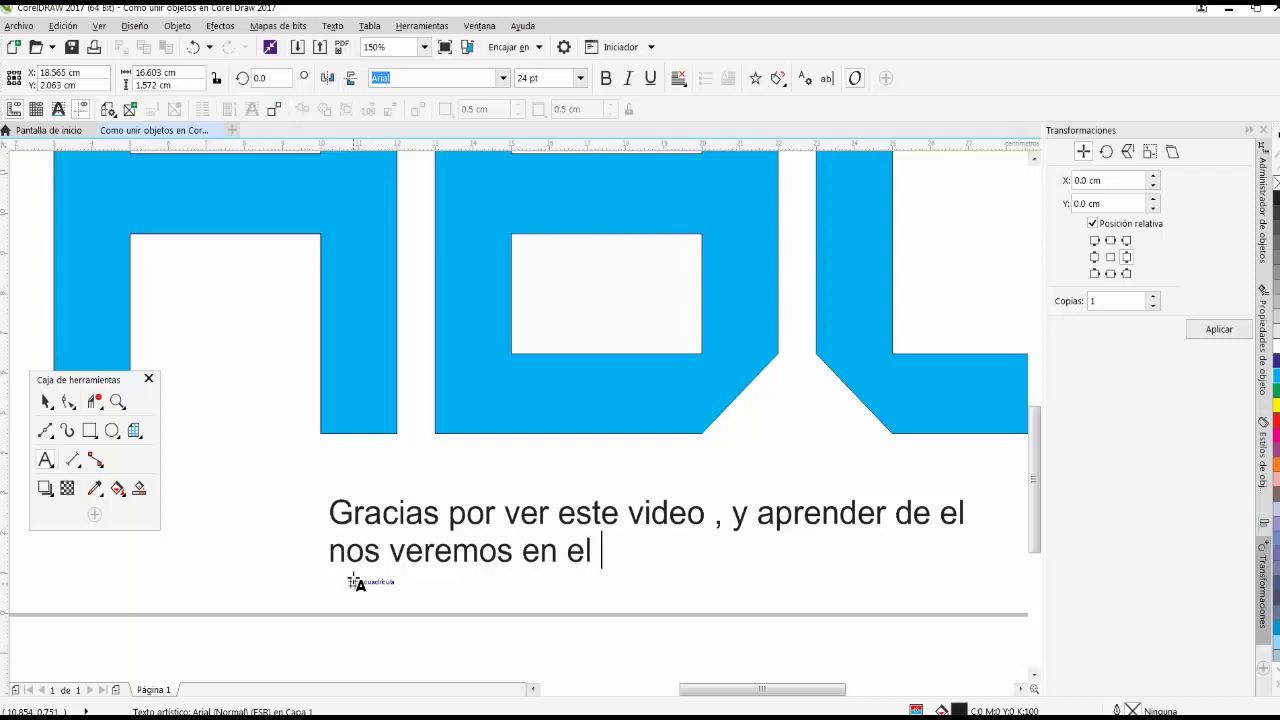
key("Escape")
type("proxim")
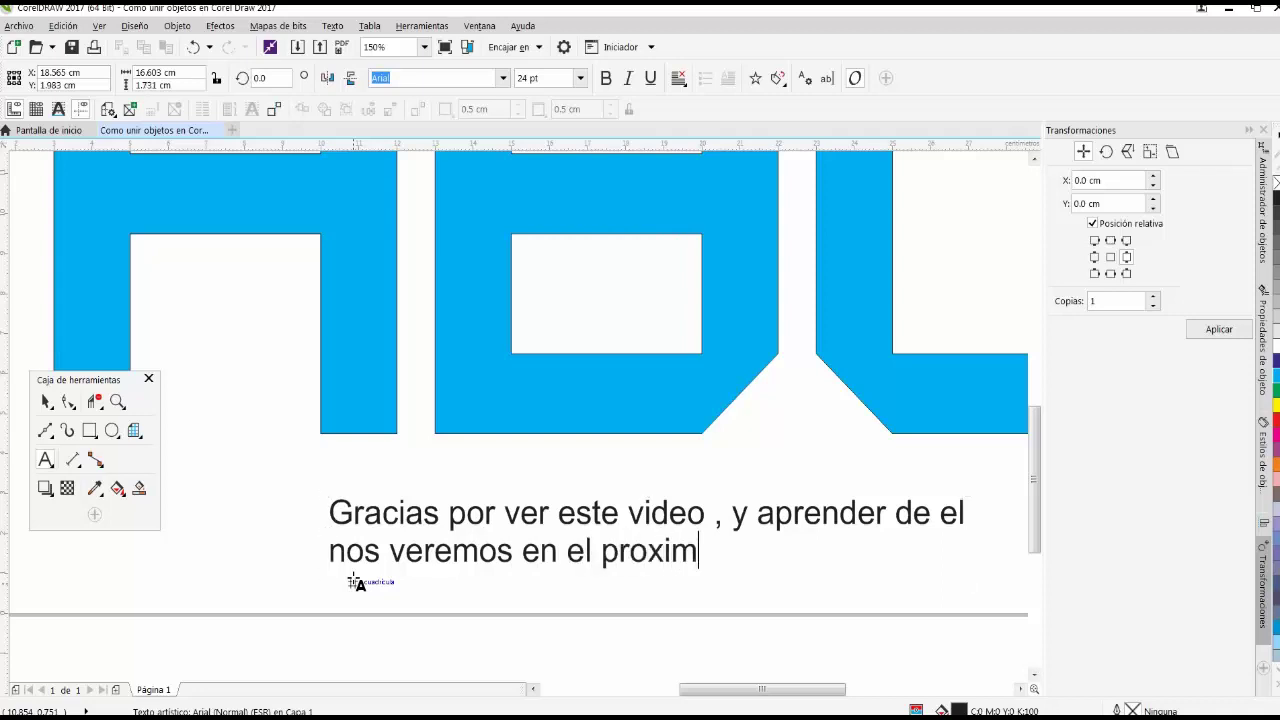
type("o tu")
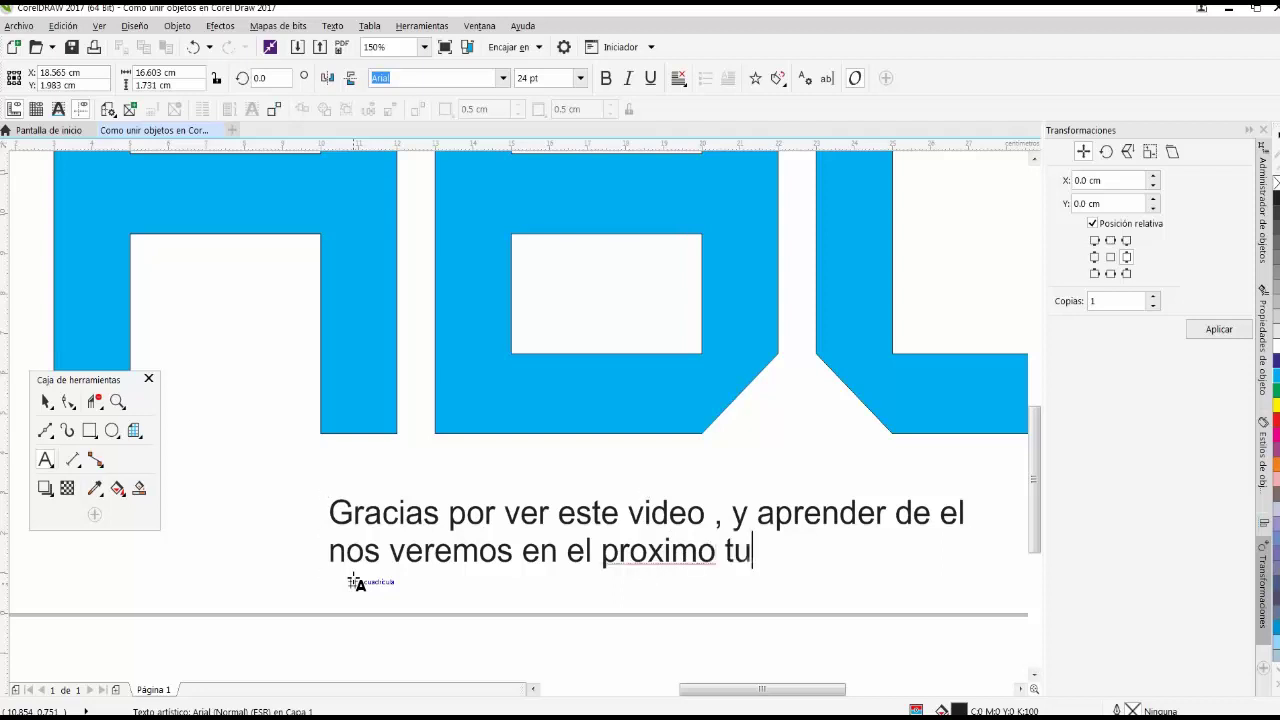
type("torial")
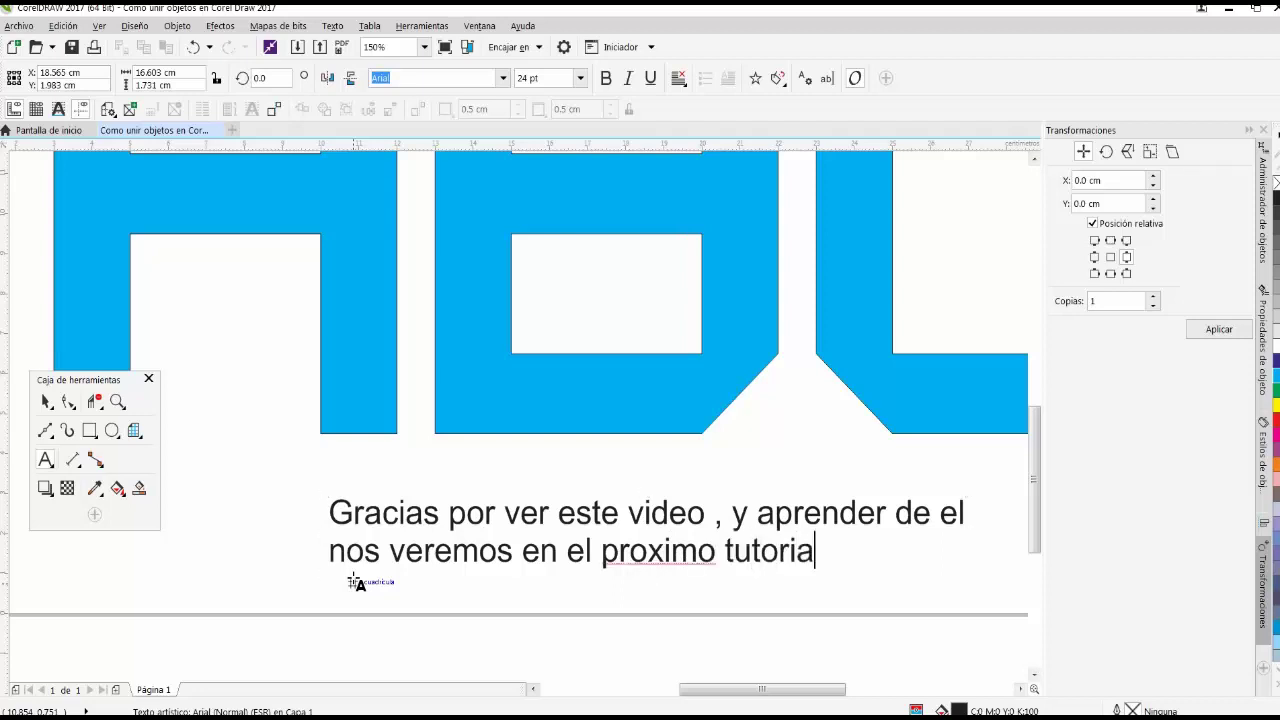
Correct the spelling of "proximo" to the suggested "próximo".
right_click(647, 550)
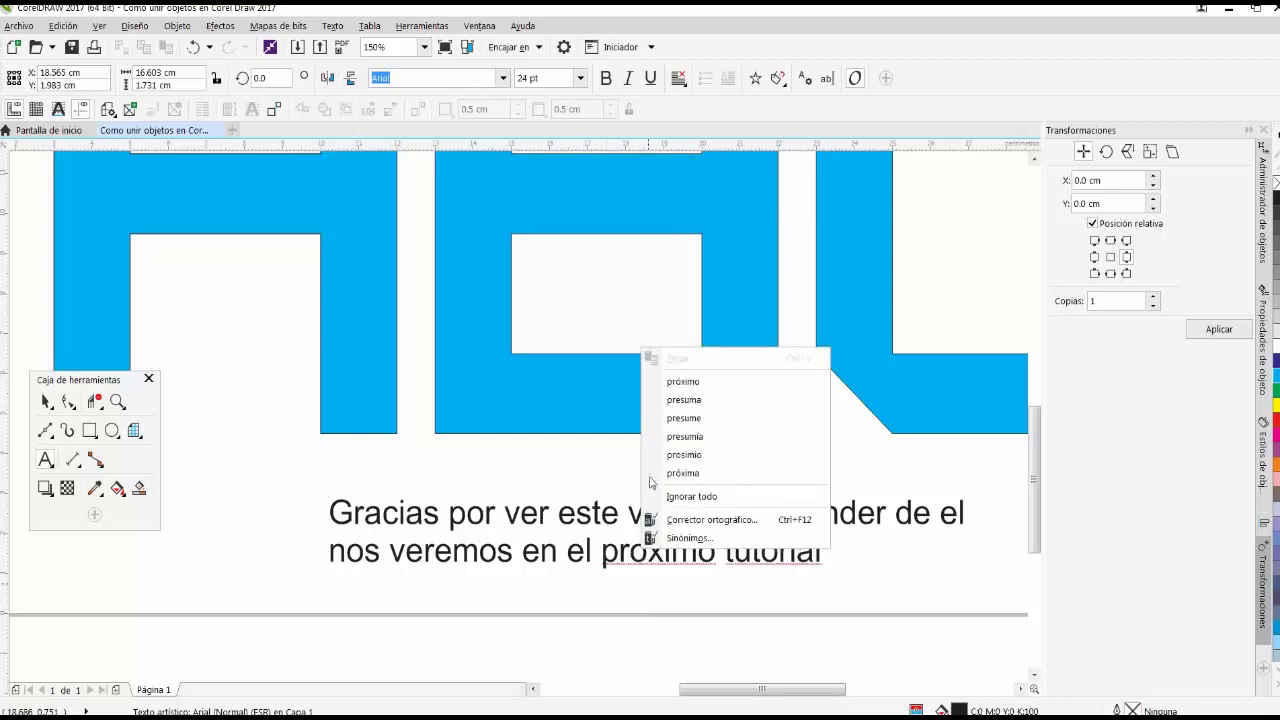
left_click(690, 377)
scroll(505, 424, "down", 2)
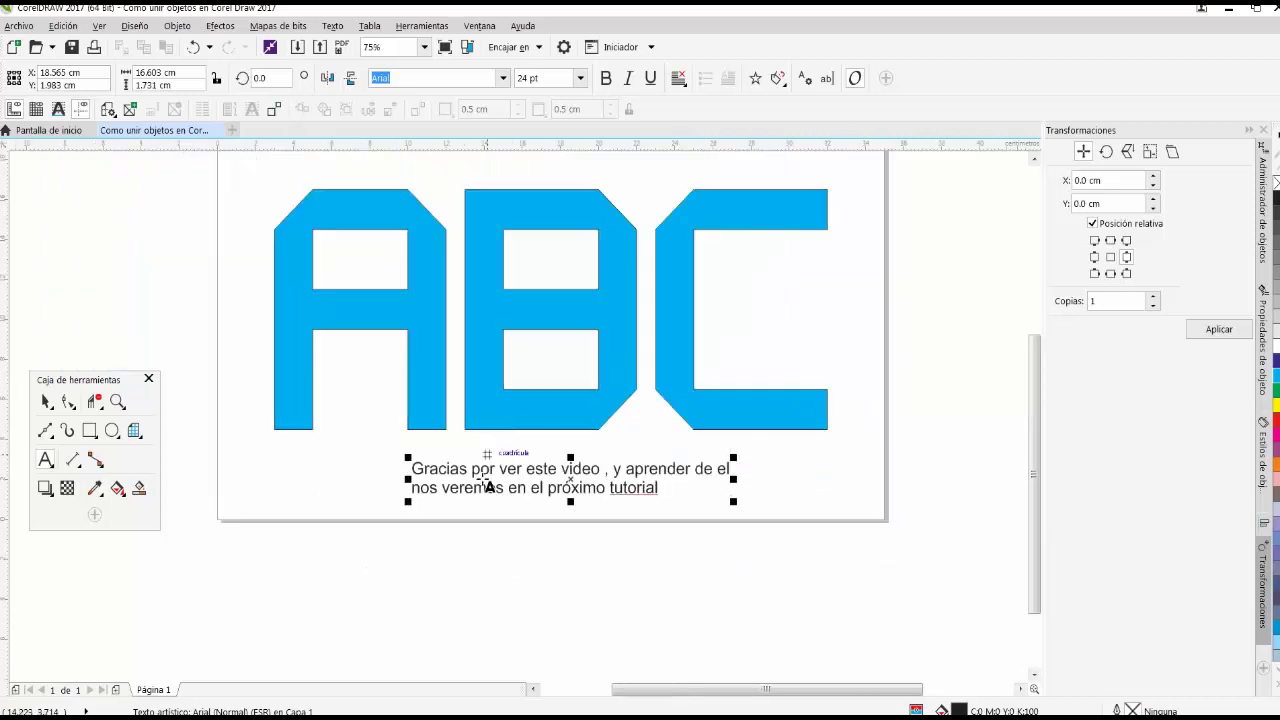
Finish editing the thank-you text and fill it with red.
scroll(570, 474, "up", 2)
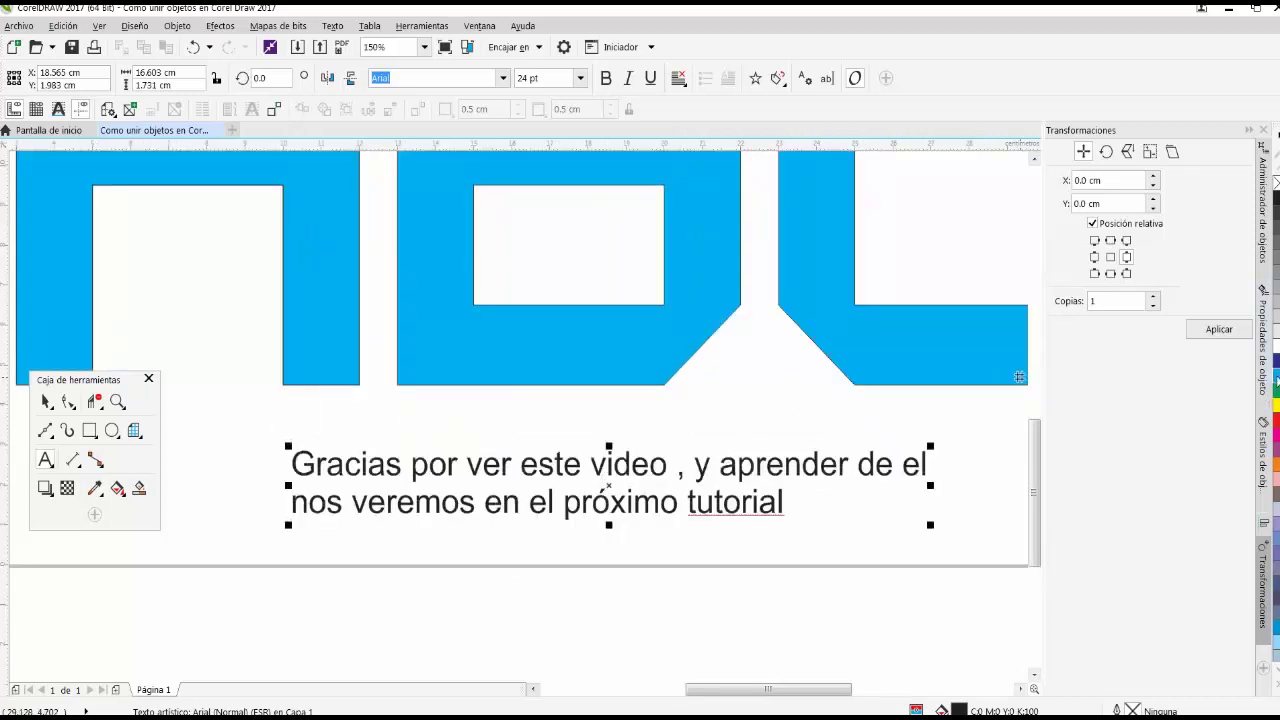
double_click(678, 502)
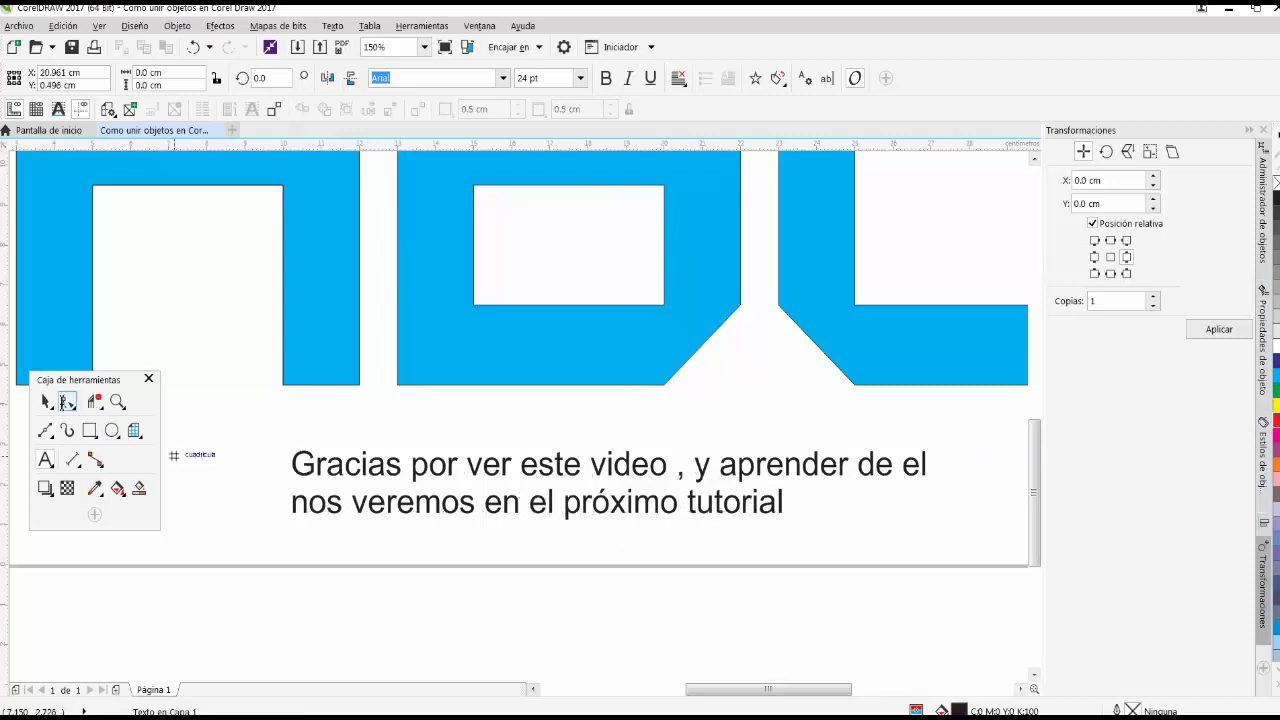
key("ctrl+space")
key("Escape")
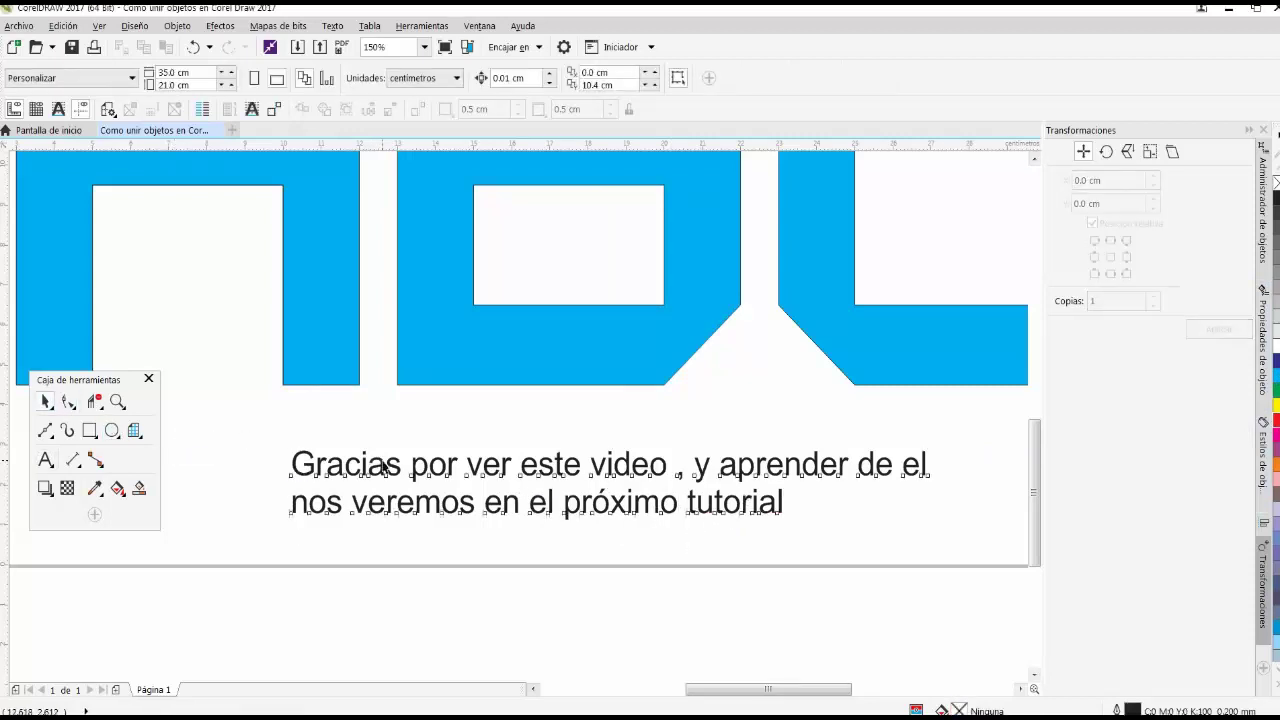
left_click(381, 466)
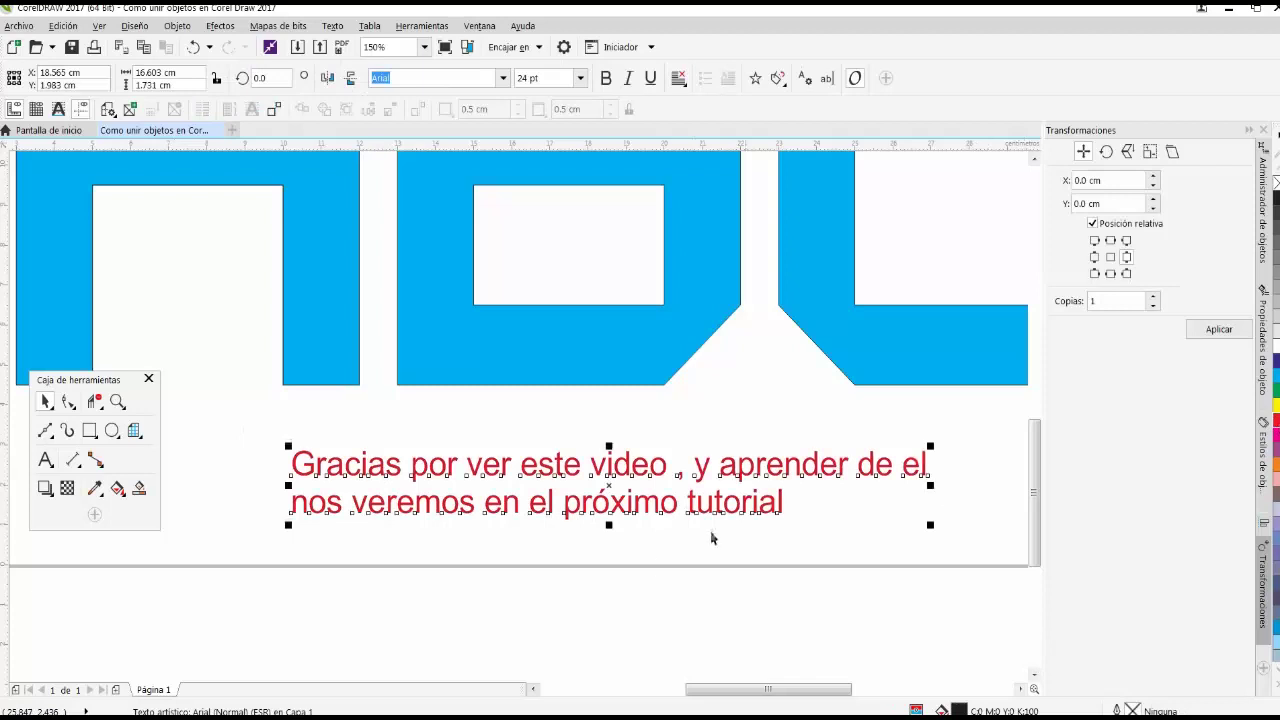
left_click(523, 549)
View the finished page with the letters and message in full-screen preview.
scroll(590, 470, "down", 3)
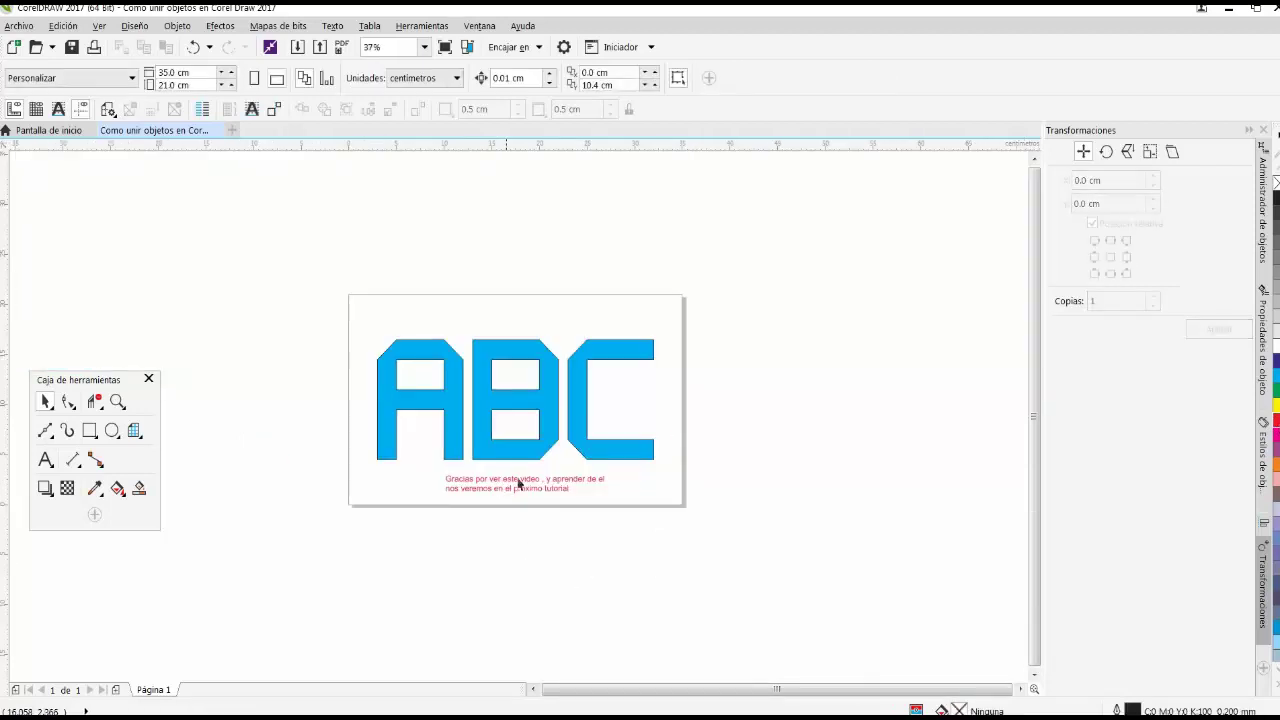
scroll(560, 477, "up", 3)
scroll(527, 460, "down", 1)
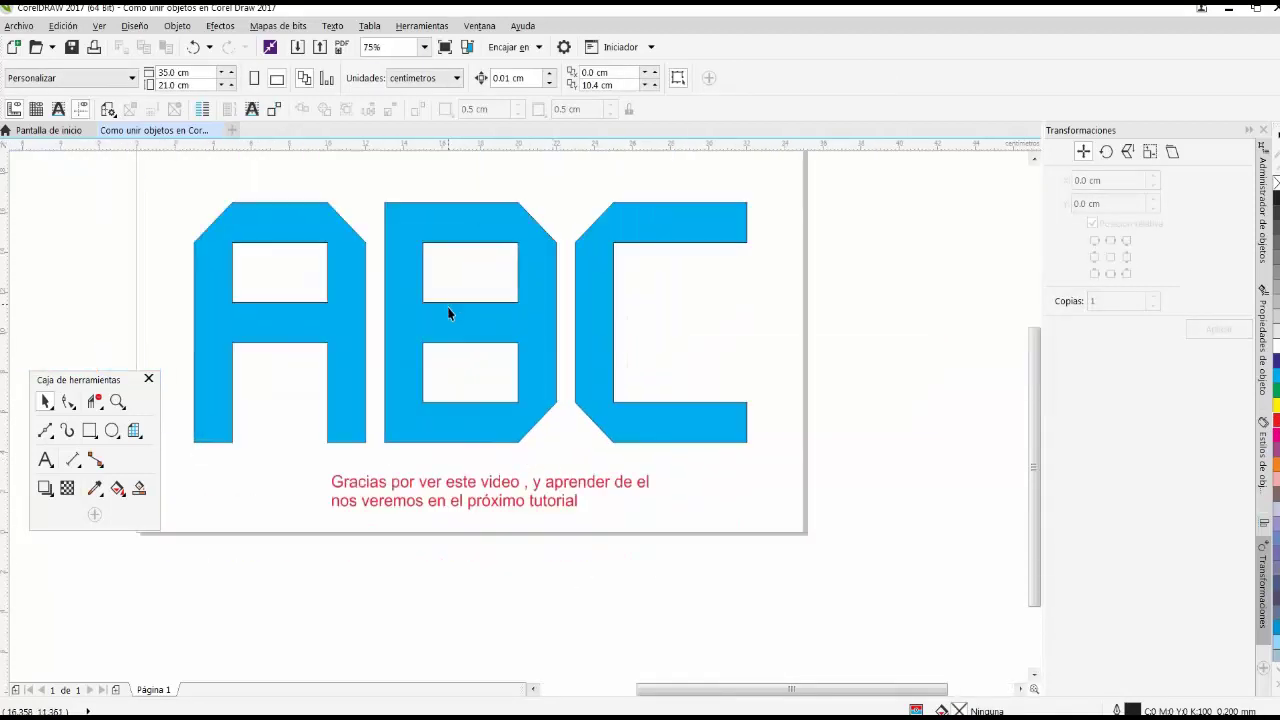
left_click(446, 47)
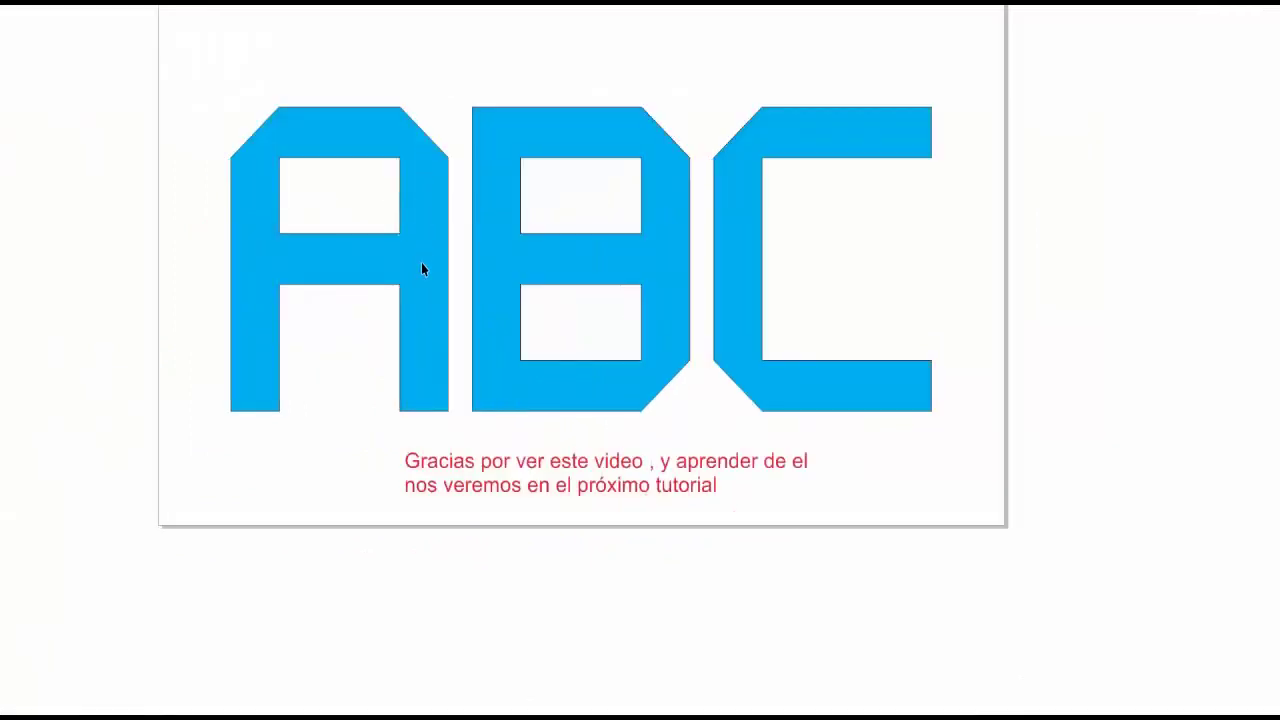